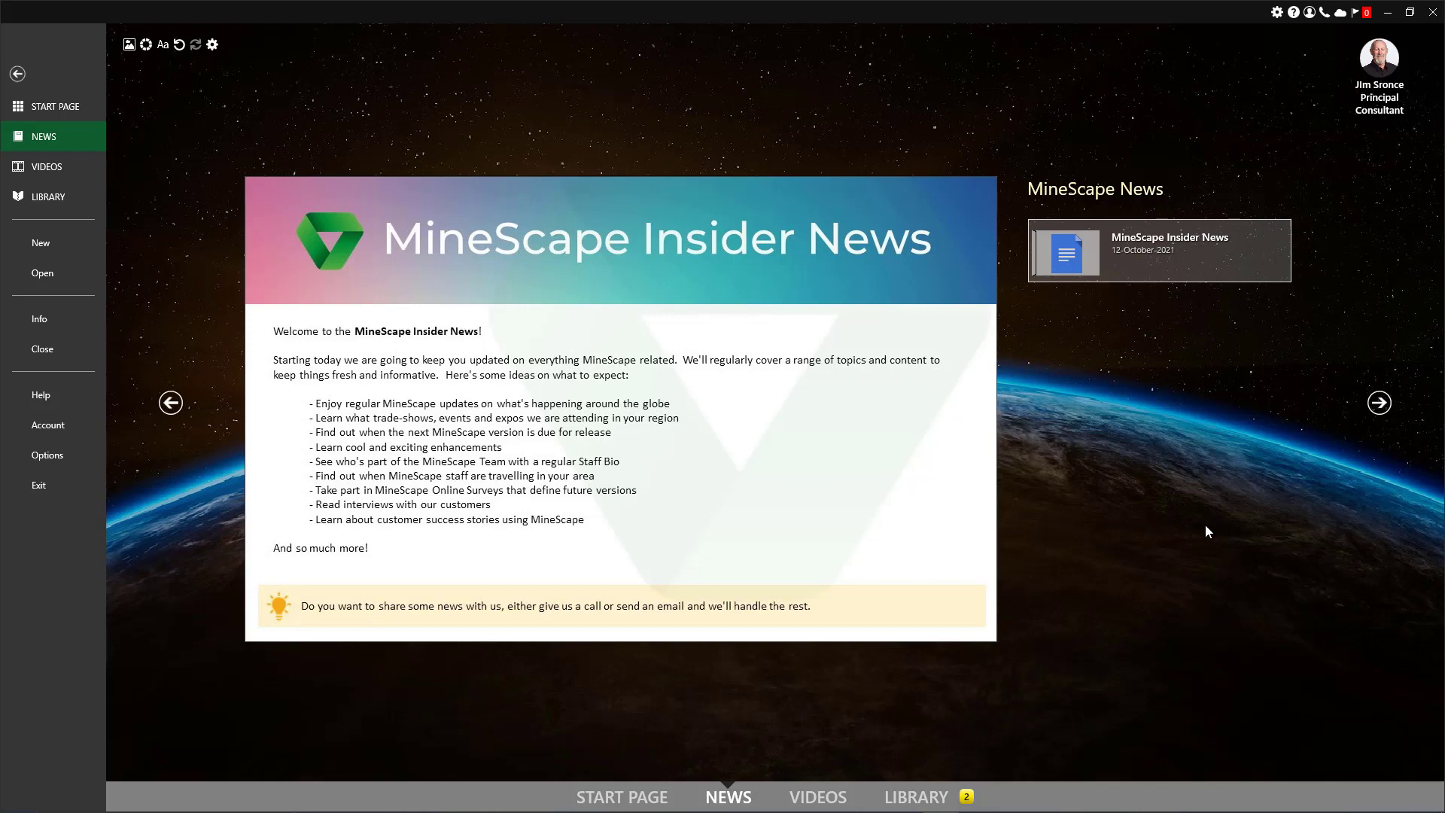
# Leave the news page for the dholes window and show all drill holes fitted in a top view.
pyautogui.click(18, 74)
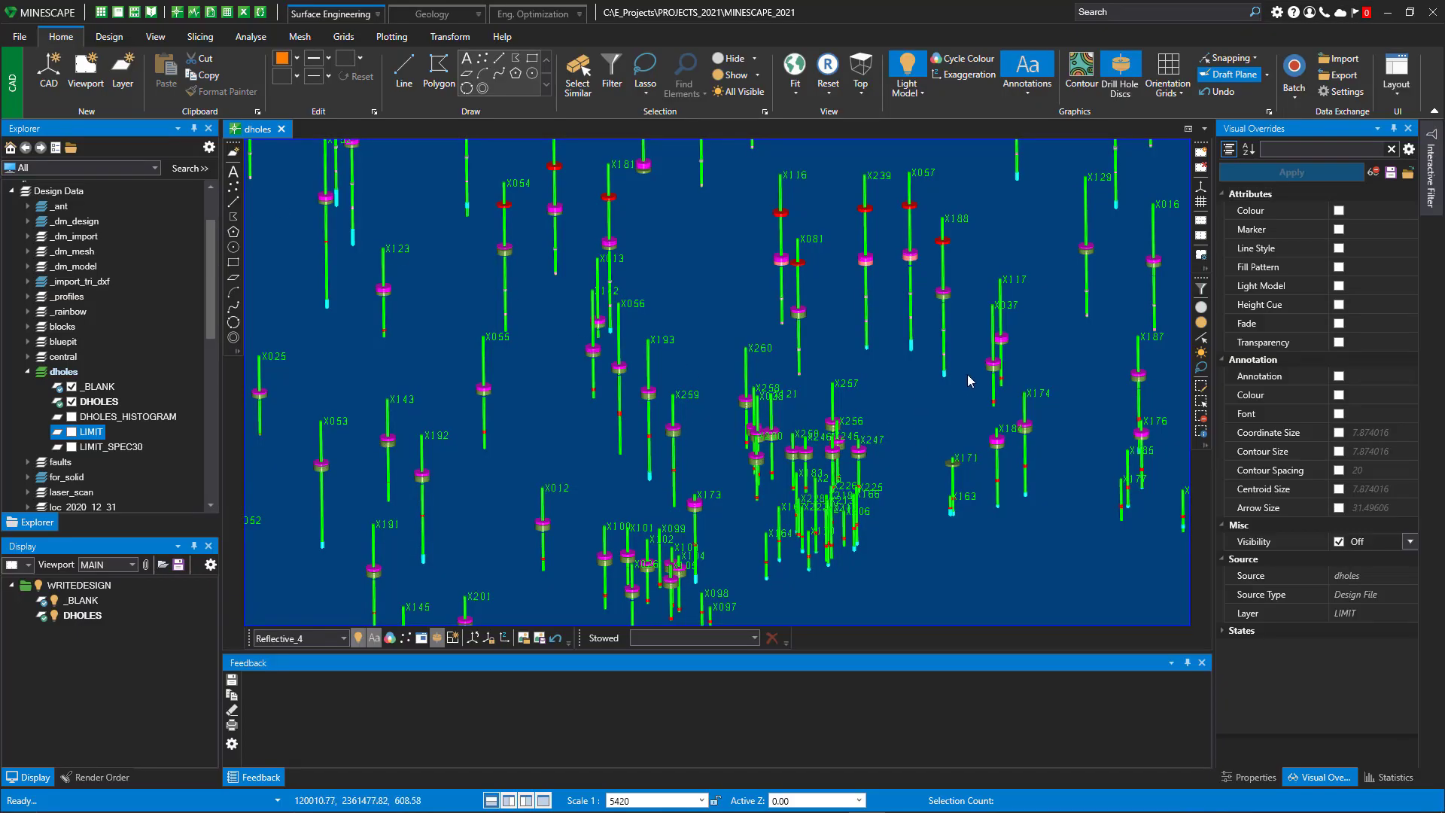
pyautogui.moveTo(955, 379); pyautogui.dragTo(809, 403, button='middle')
pyautogui.press('t')
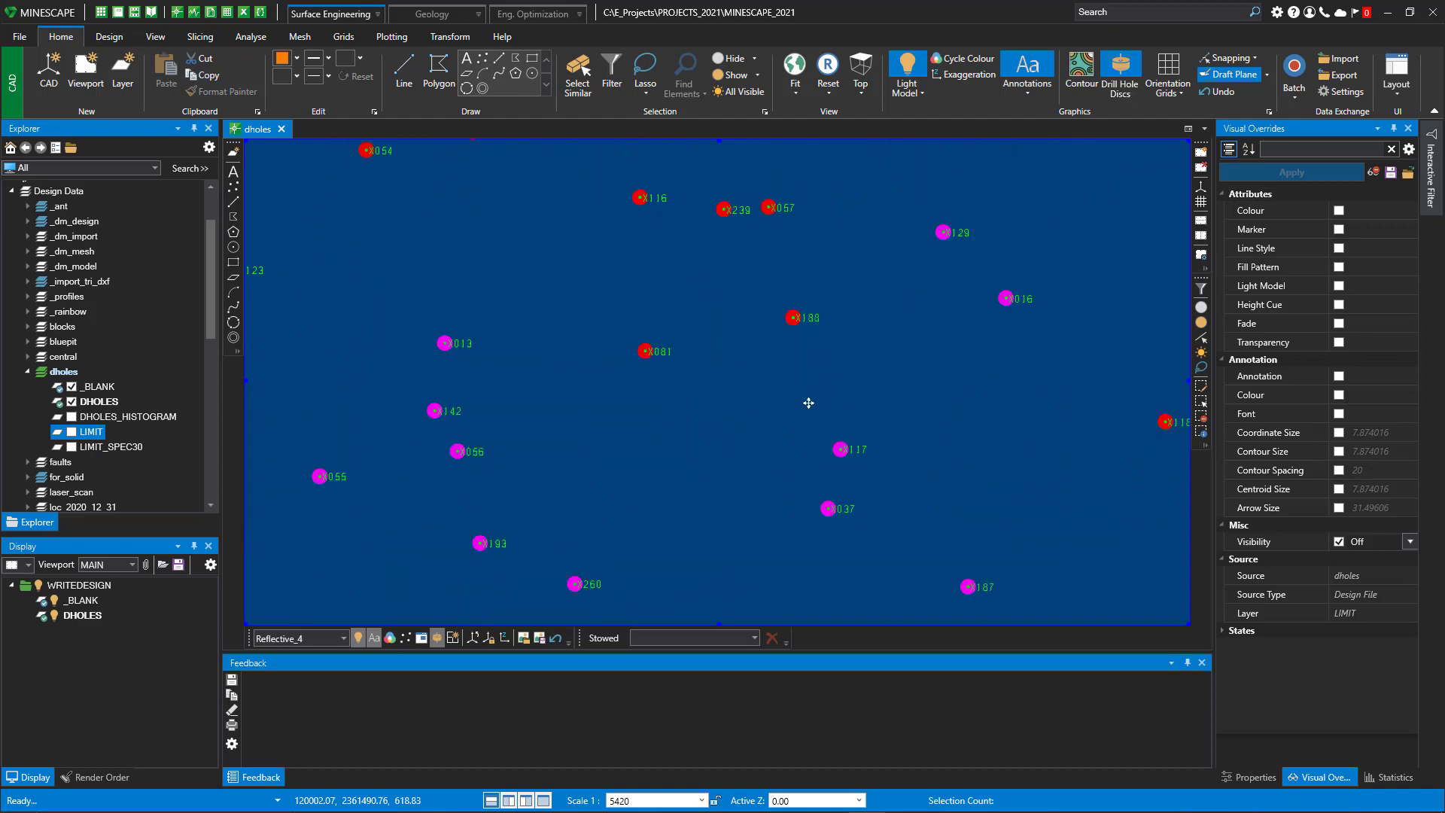
pyautogui.press('f')
pyautogui.moveTo(1087, 309); pyautogui.dragTo(842, 364, button='middle')
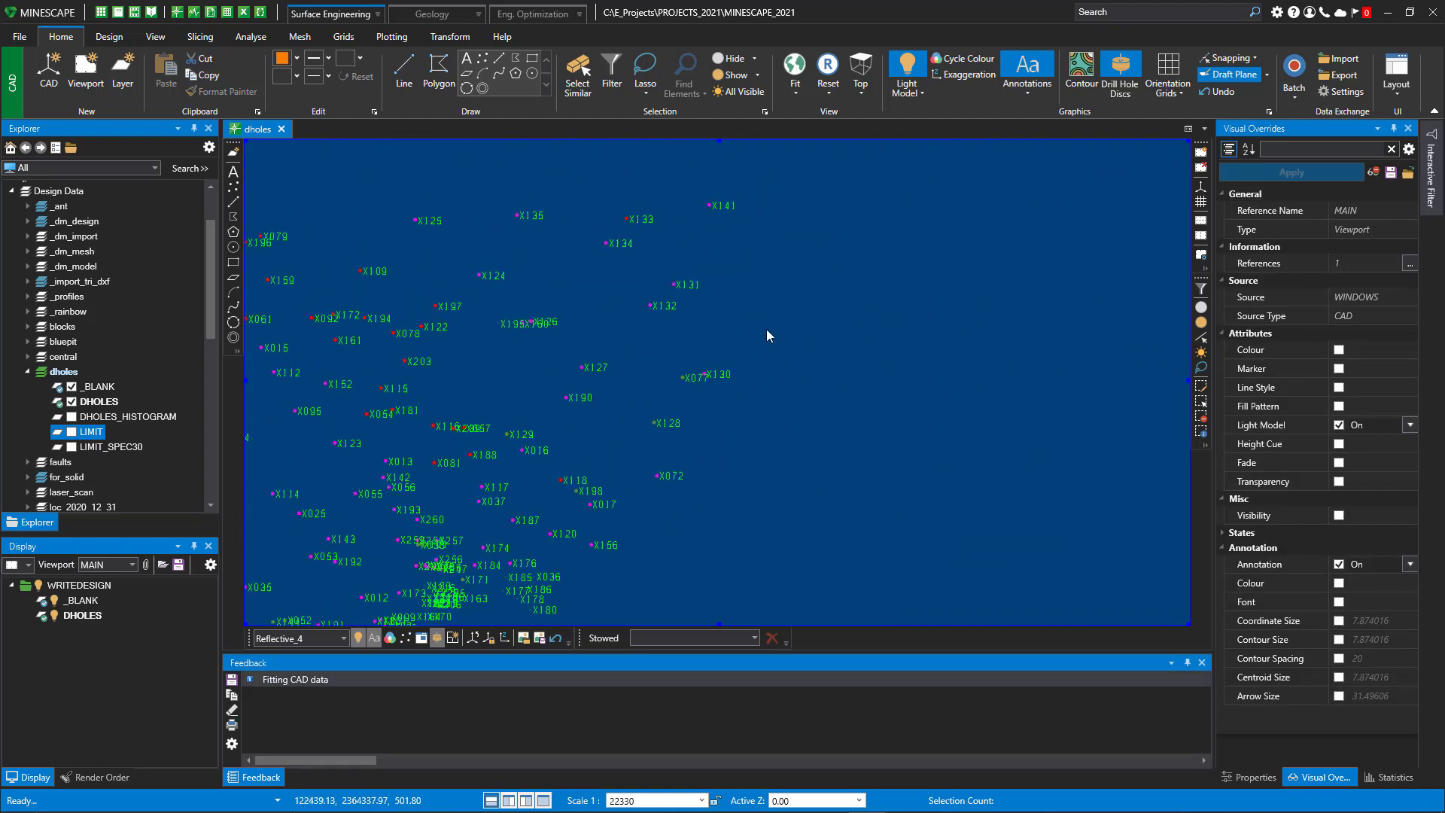
pyautogui.moveTo(762, 305); pyautogui.dragTo(813, 327, button='middle')
# Start a linestring east of the drill holes and switch its dynamic input from distance to Delta XYZ.
pyautogui.press('l')
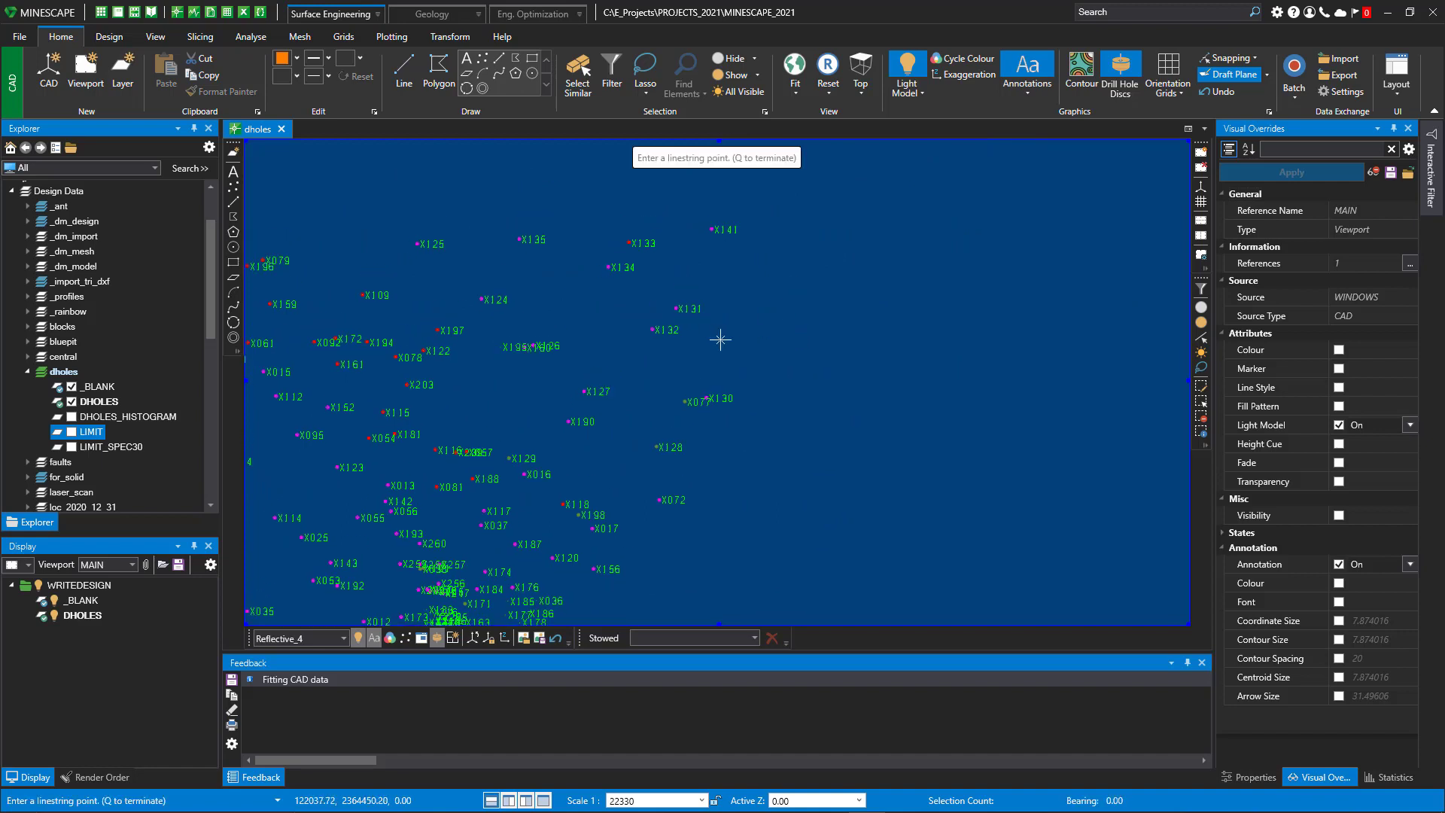
pyautogui.click(721, 339)
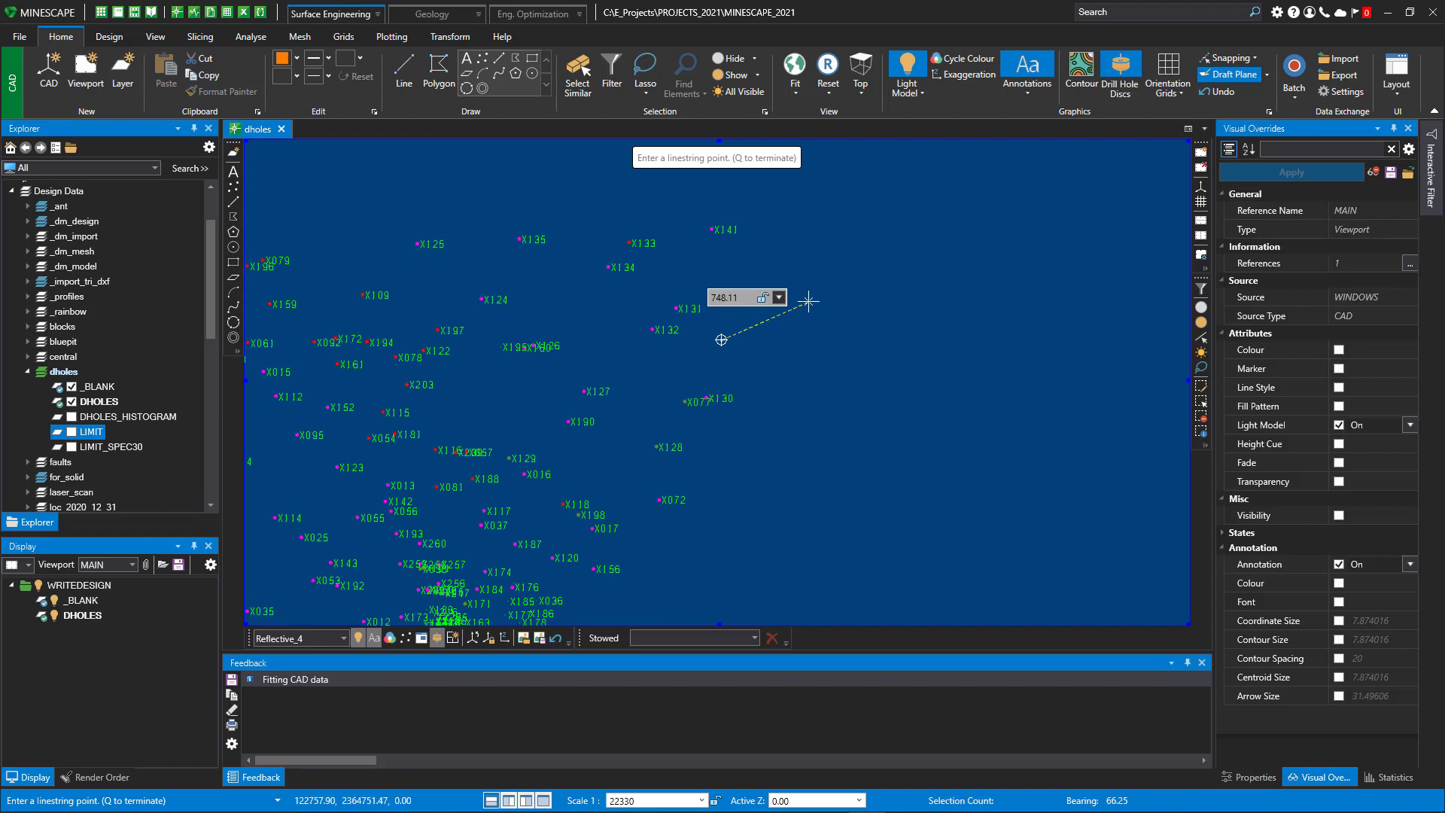
pyautogui.press('Tab')
pyautogui.click(779, 299)
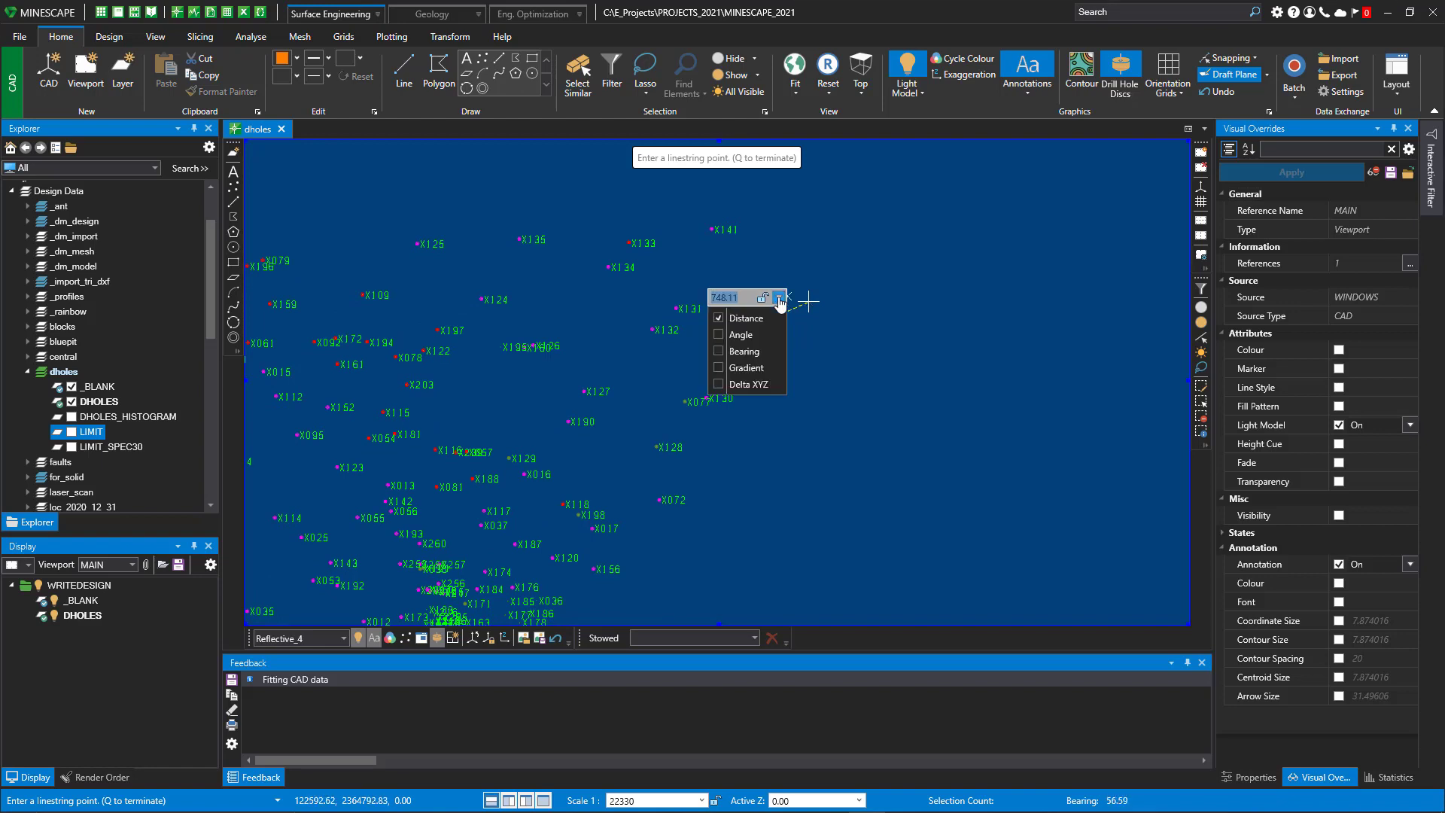
pyautogui.click(743, 387)
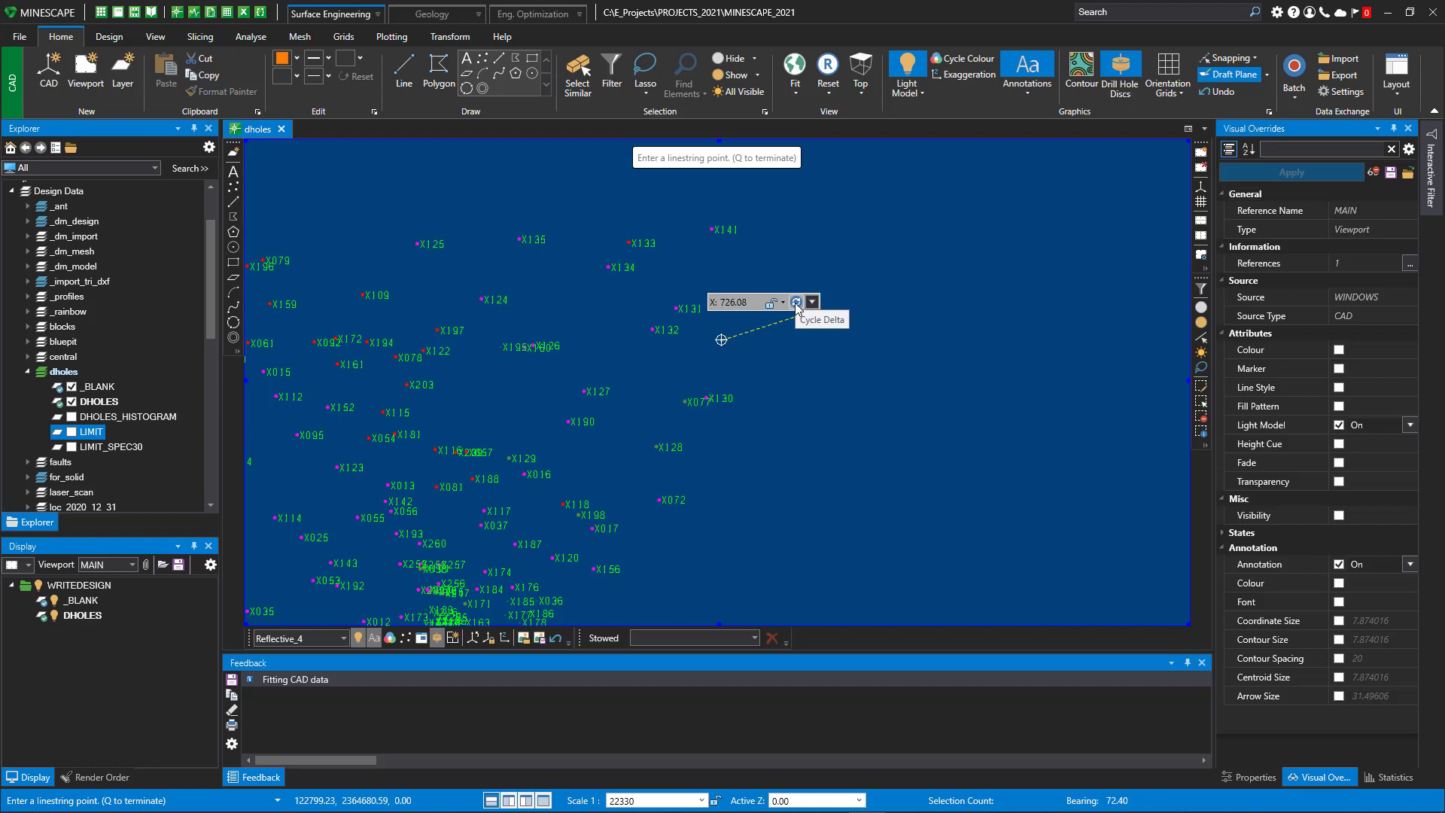
# Cycle through the linestring's delta values and lock the X delta at 500.
pyautogui.press('Tab')
pyautogui.press('Tab')
pyautogui.press('Tab')
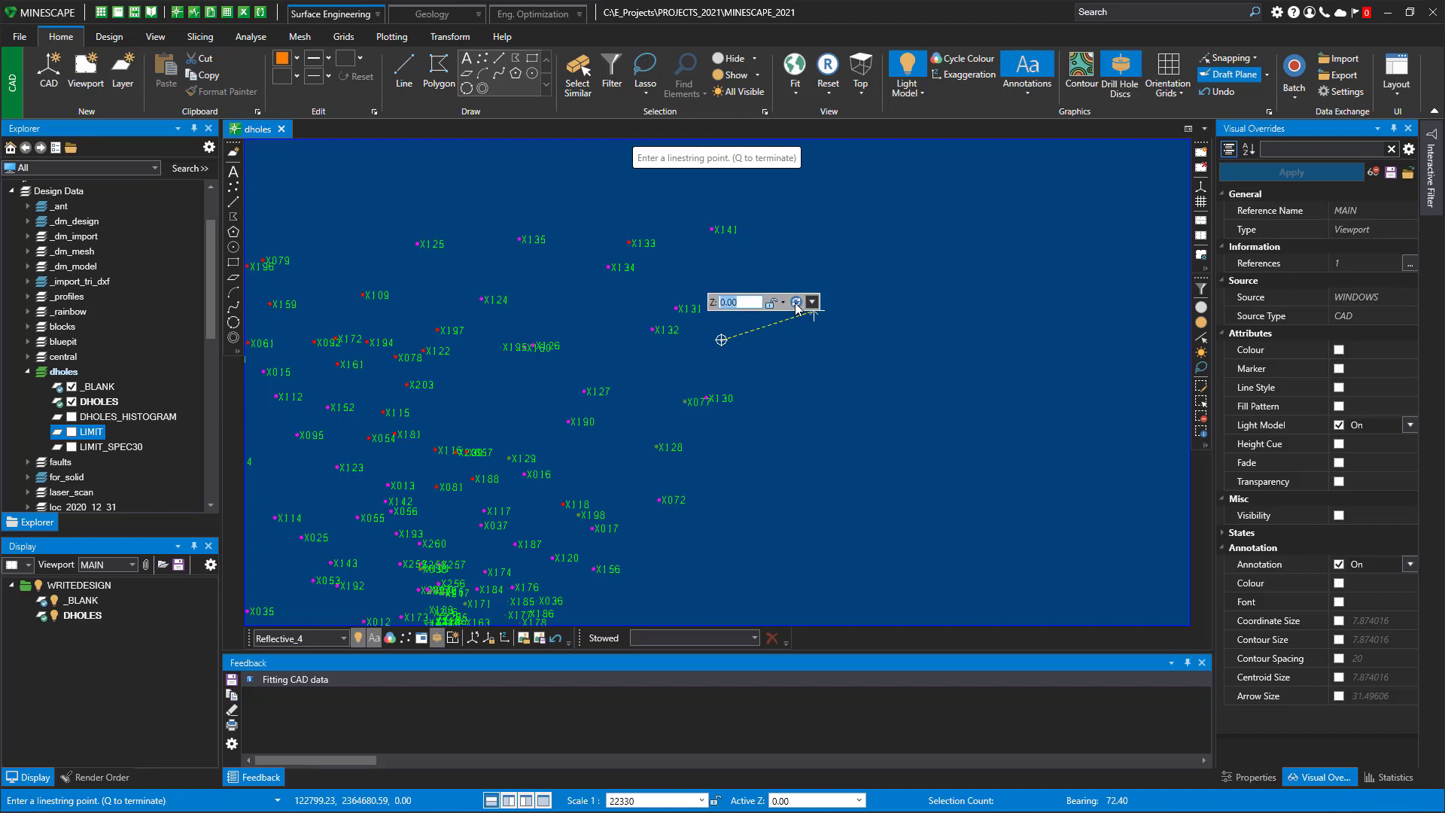
pyautogui.write('50')
pyautogui.click(771, 303)
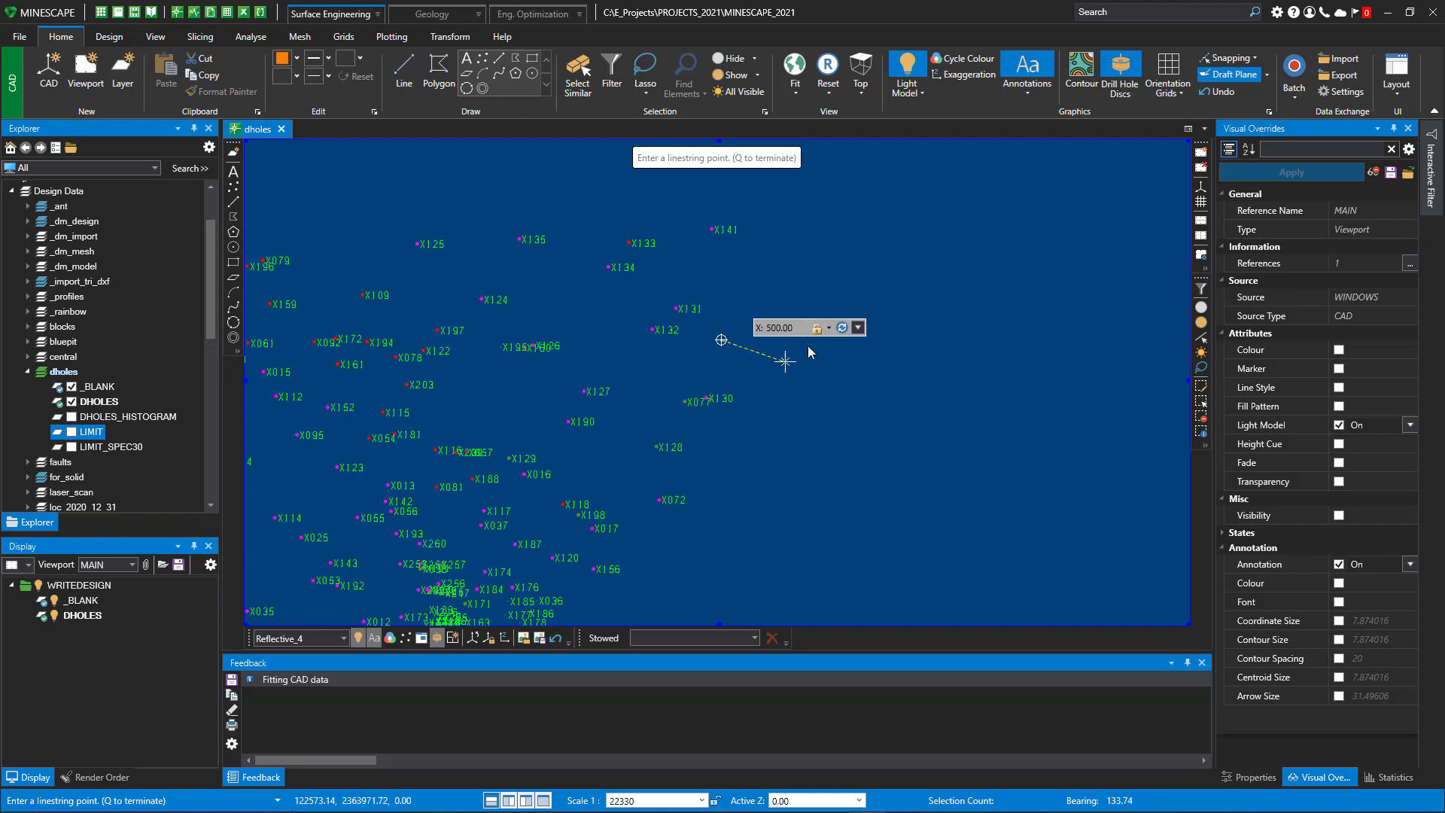
# Add three more linestring points at the locked 500 X delta and end the line.
pyautogui.click(830, 295)
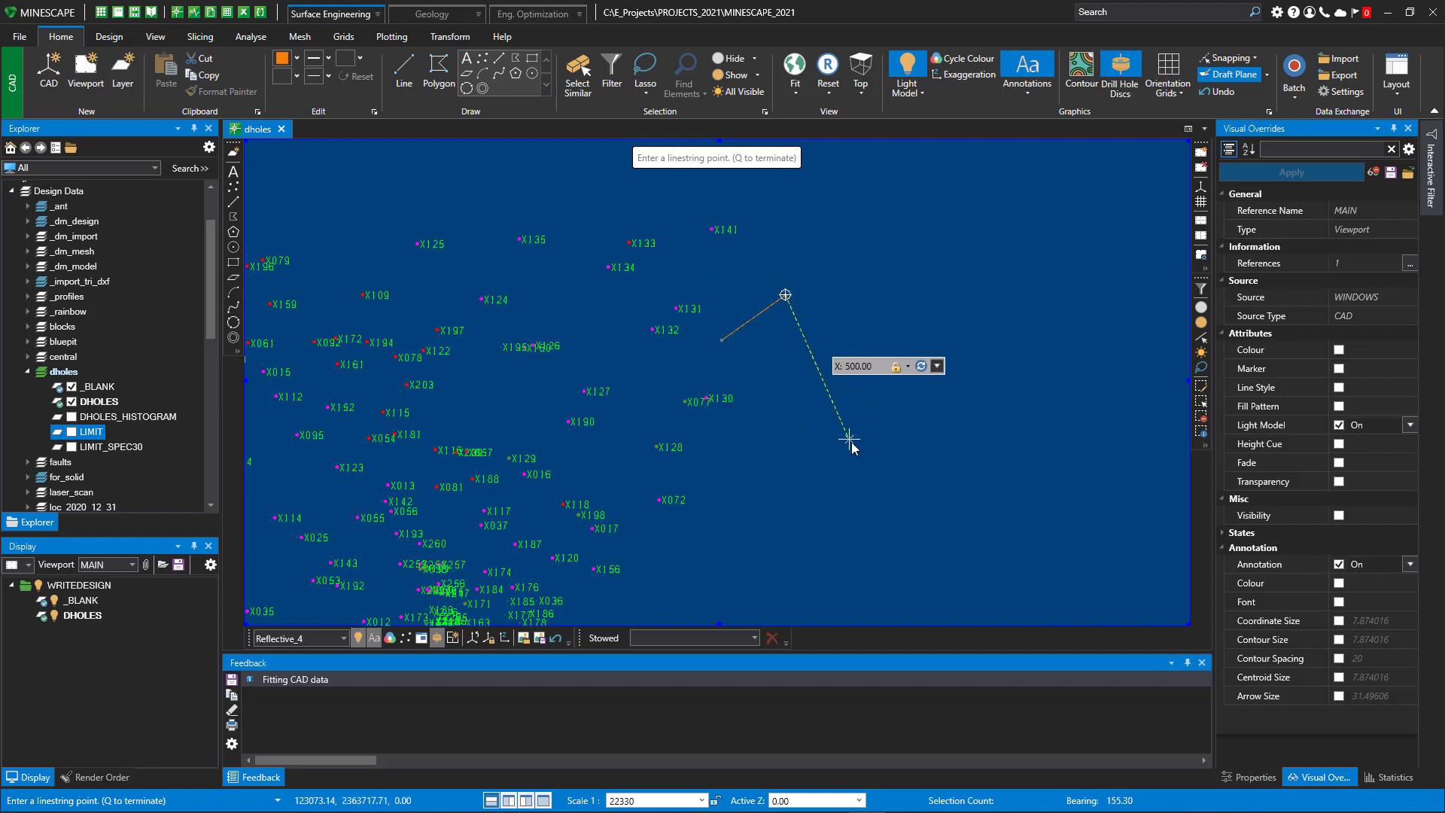
pyautogui.click(866, 489)
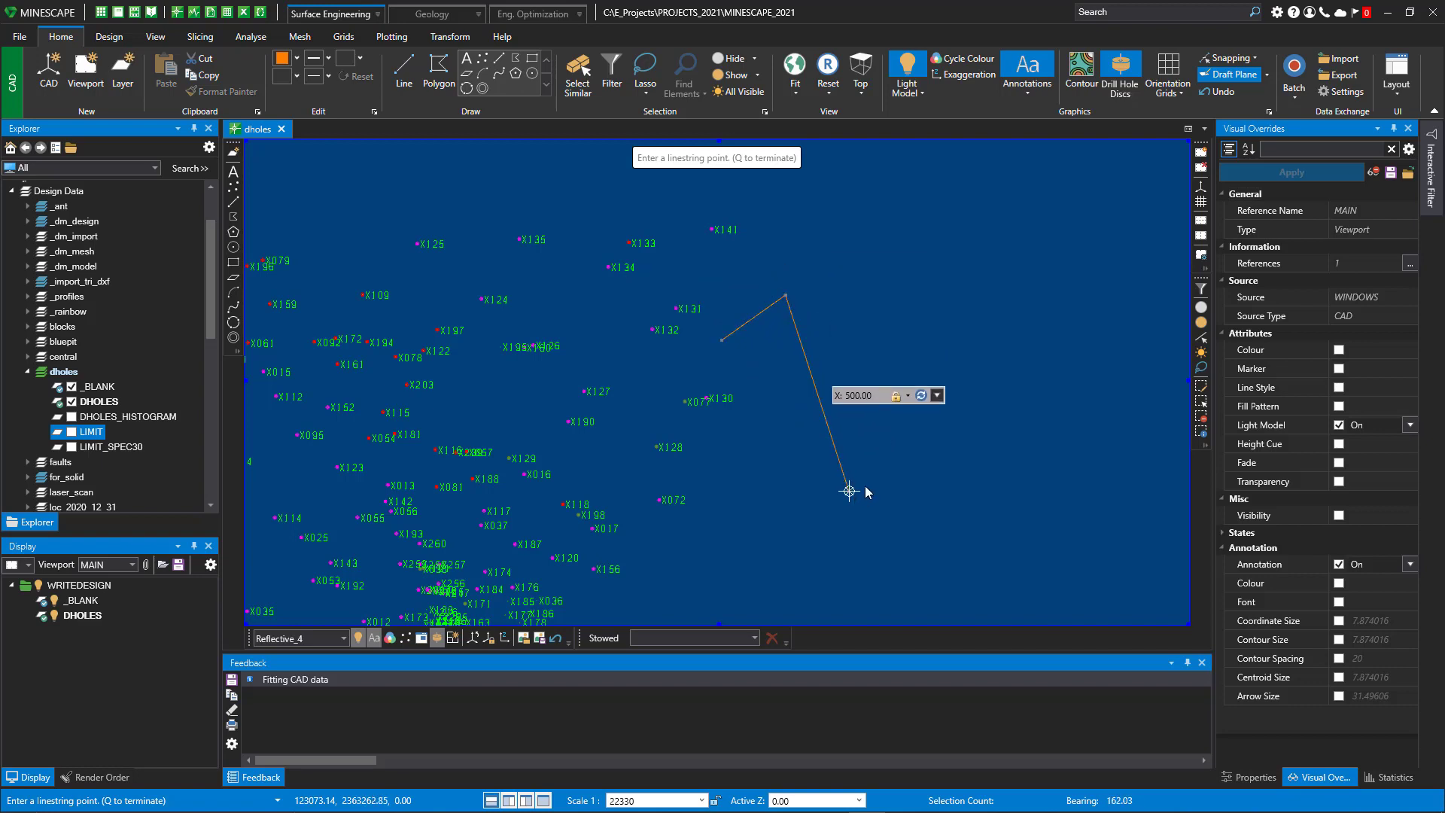
pyautogui.click(927, 280)
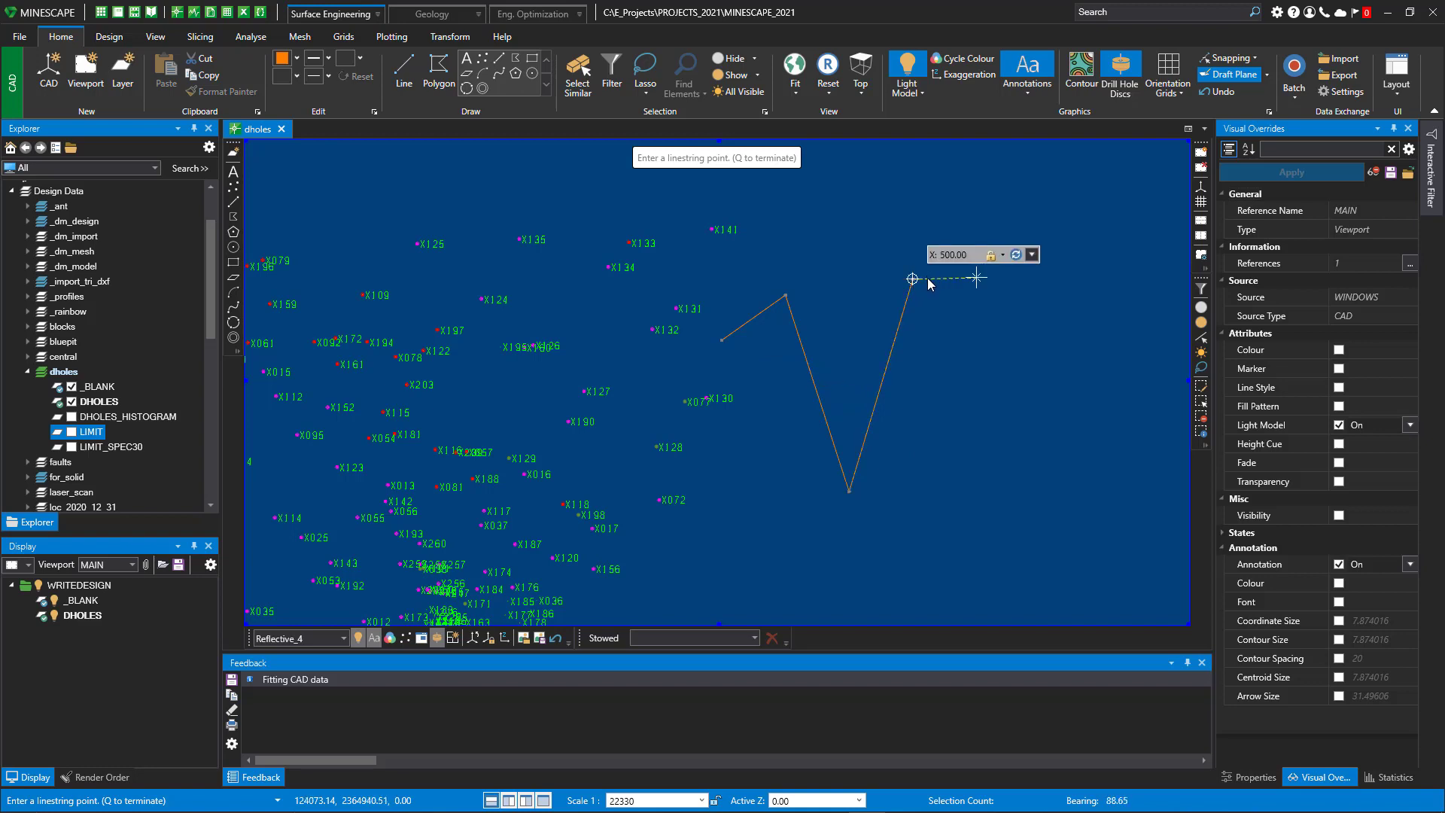
pyautogui.press('q')
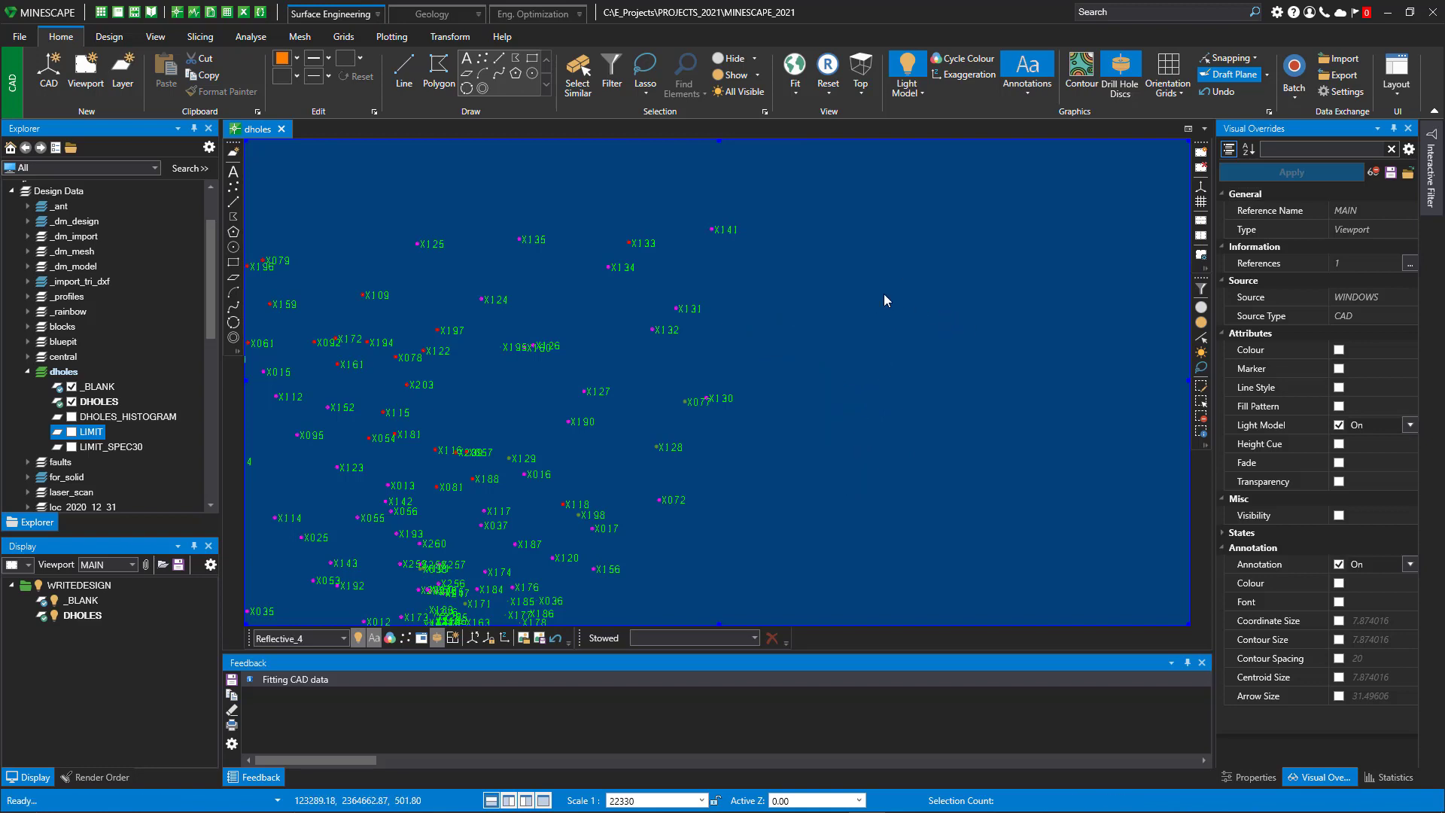
# Draw a four-point linestring freehand in the empty area east of the drill holes.
pyautogui.moveTo(794, 322); pyautogui.dragTo(811, 334, button='middle')
pyautogui.press('l')
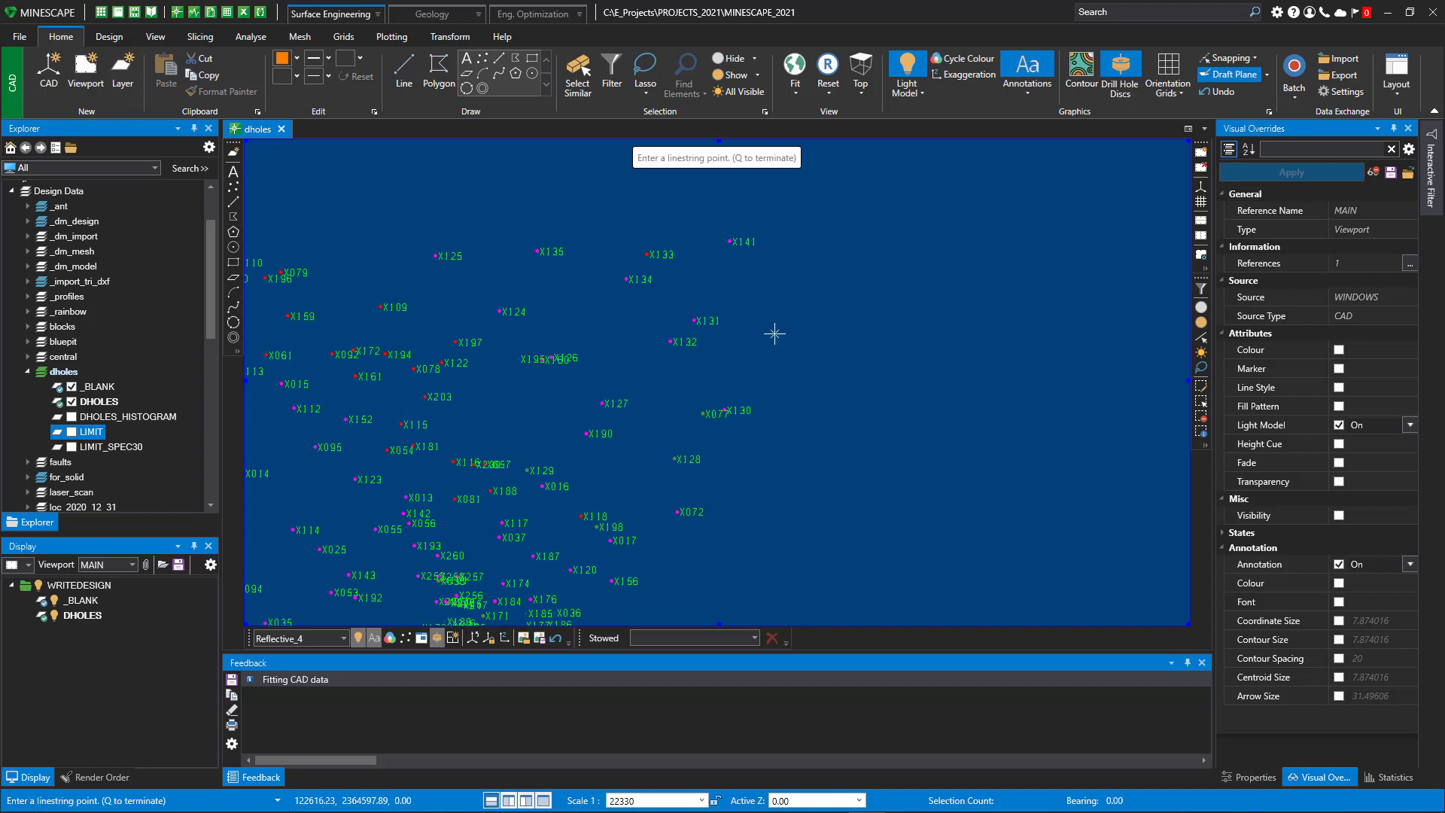
pyautogui.click(783, 334)
pyautogui.click(830, 310)
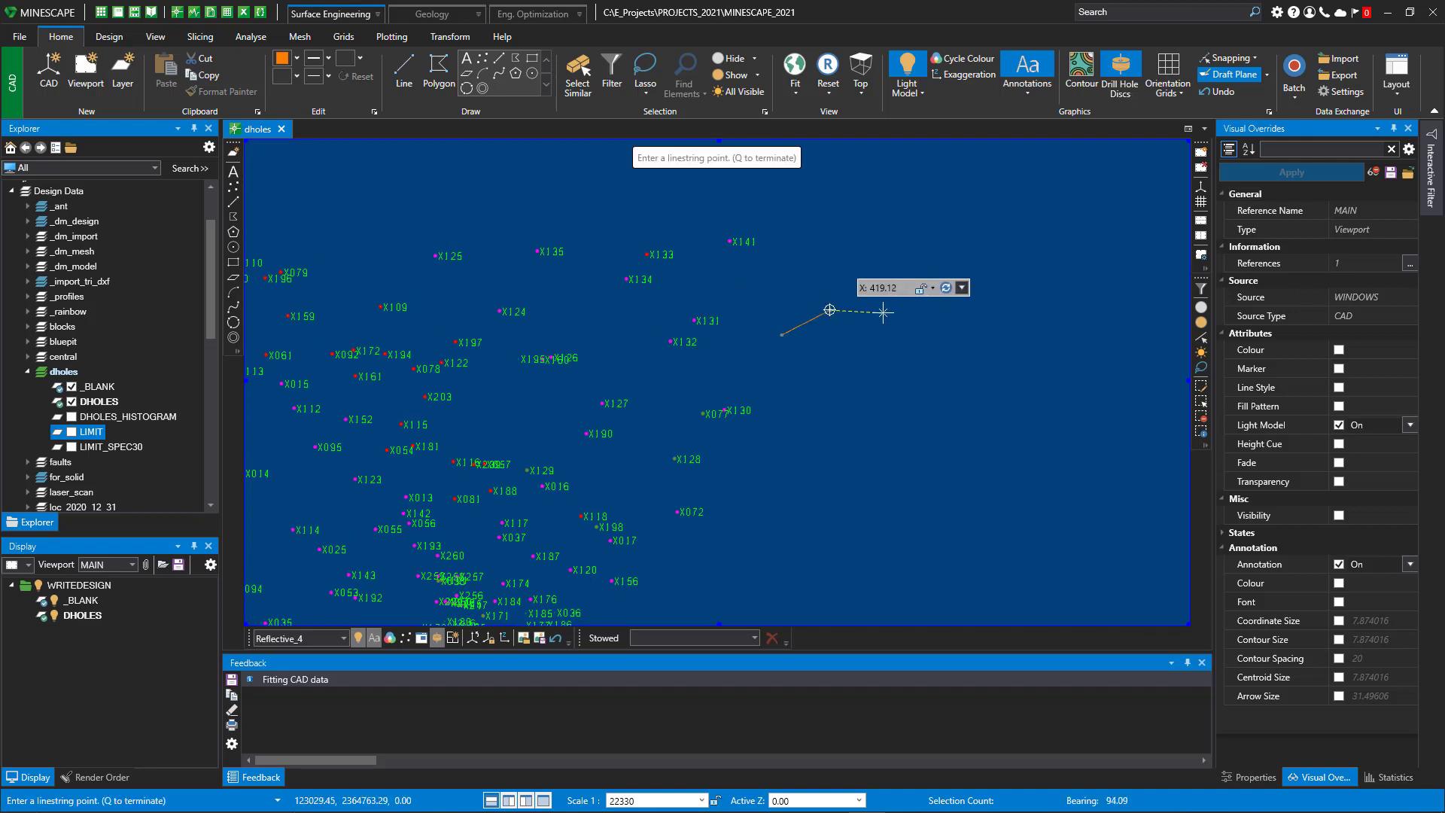
pyautogui.click(890, 320)
pyautogui.click(962, 311)
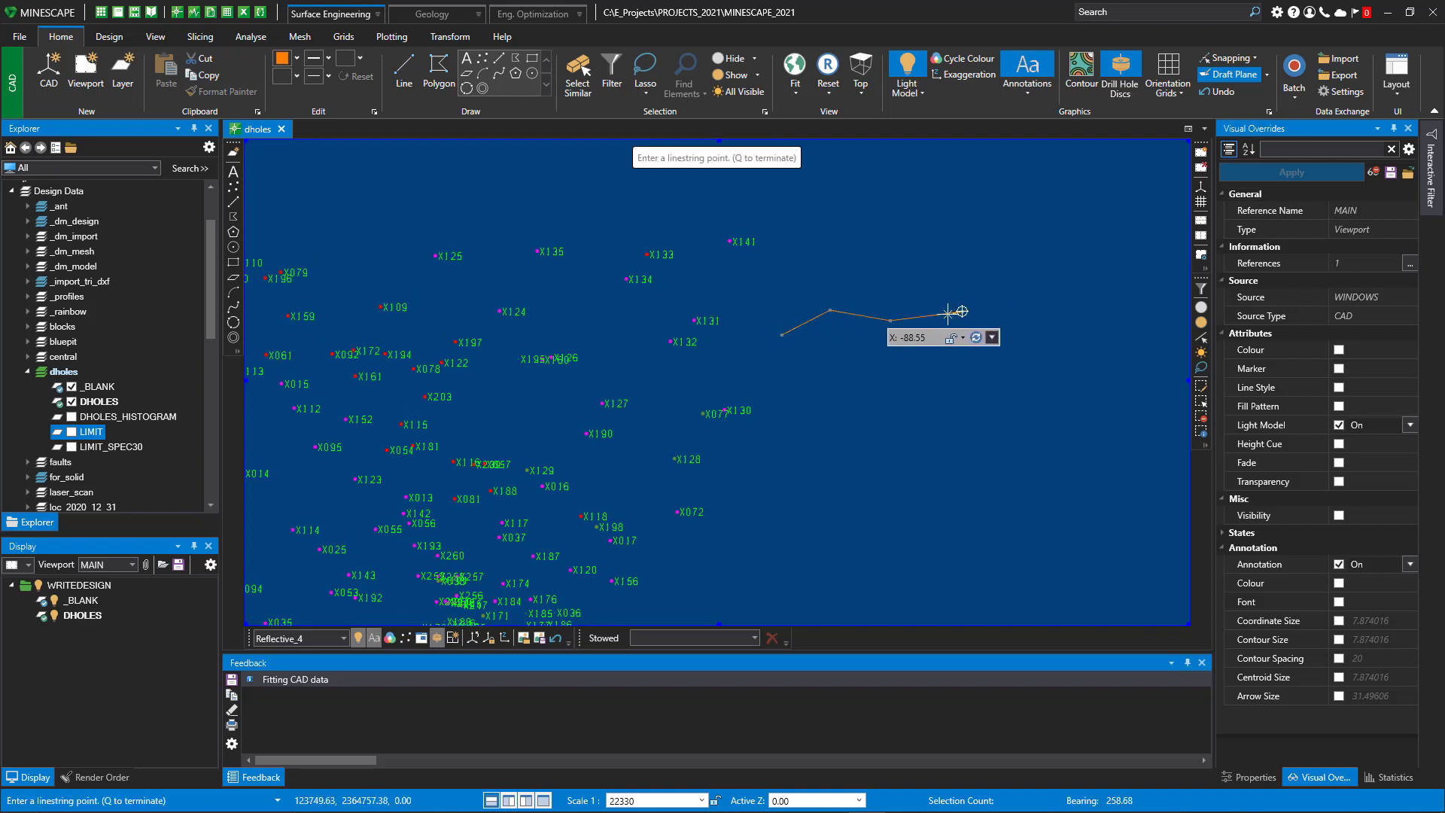
pyautogui.press('q')
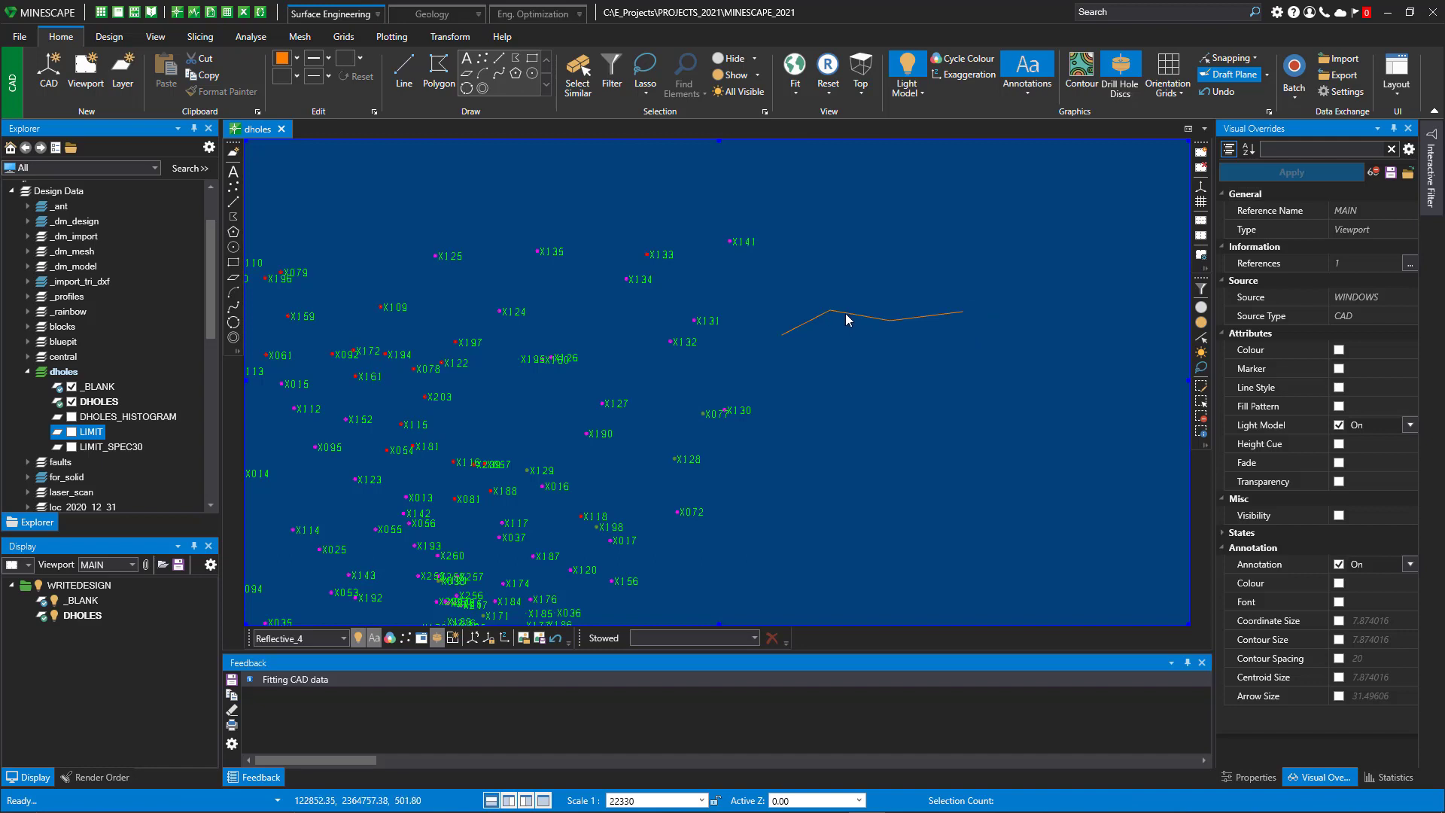
# Insert three vertices with a custom Z of 100 along the linestring's second segment.
pyautogui.scroll(2, 843, 314)
pyautogui.click(816, 309)
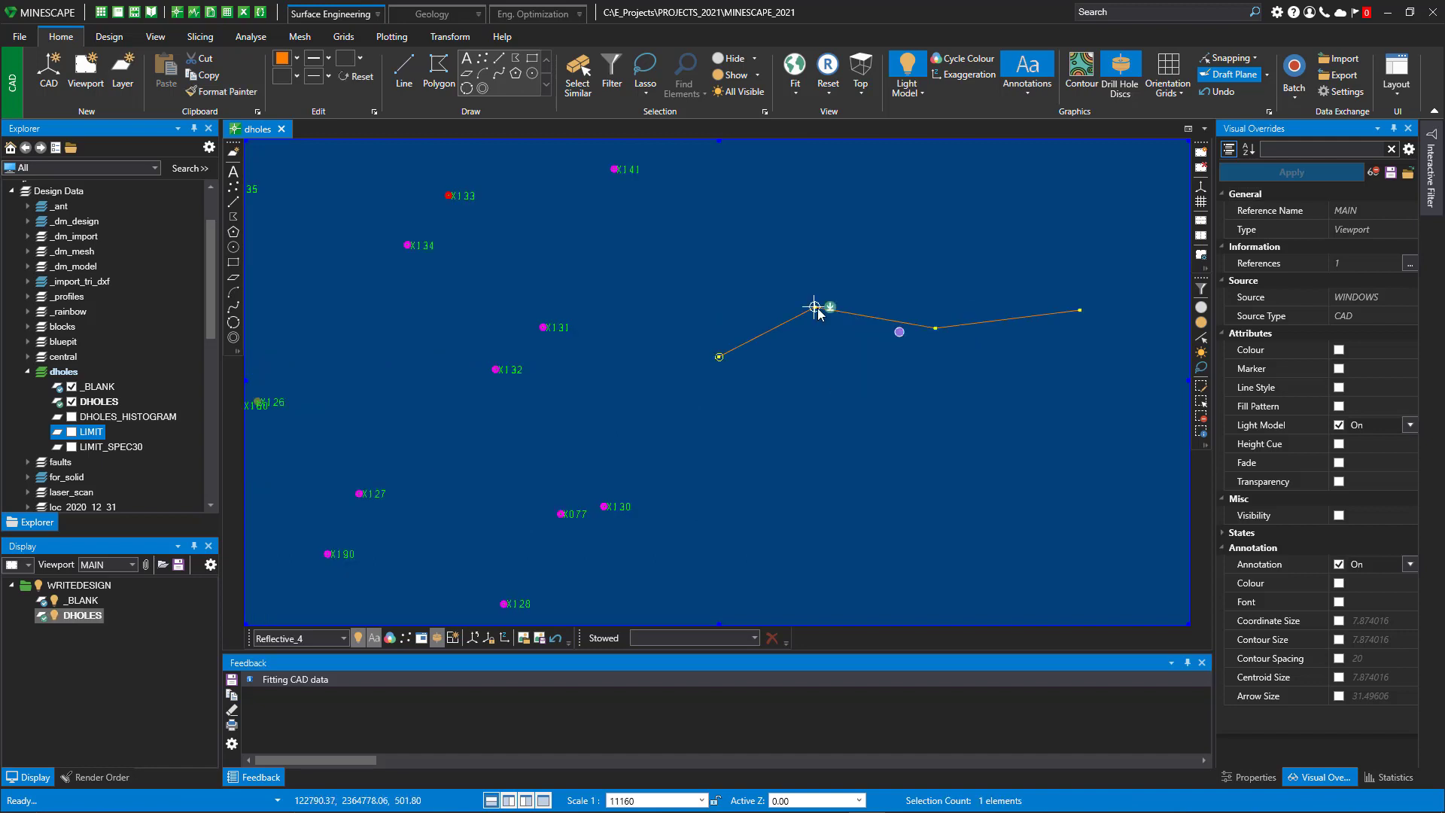
pyautogui.rightClick(816, 309)
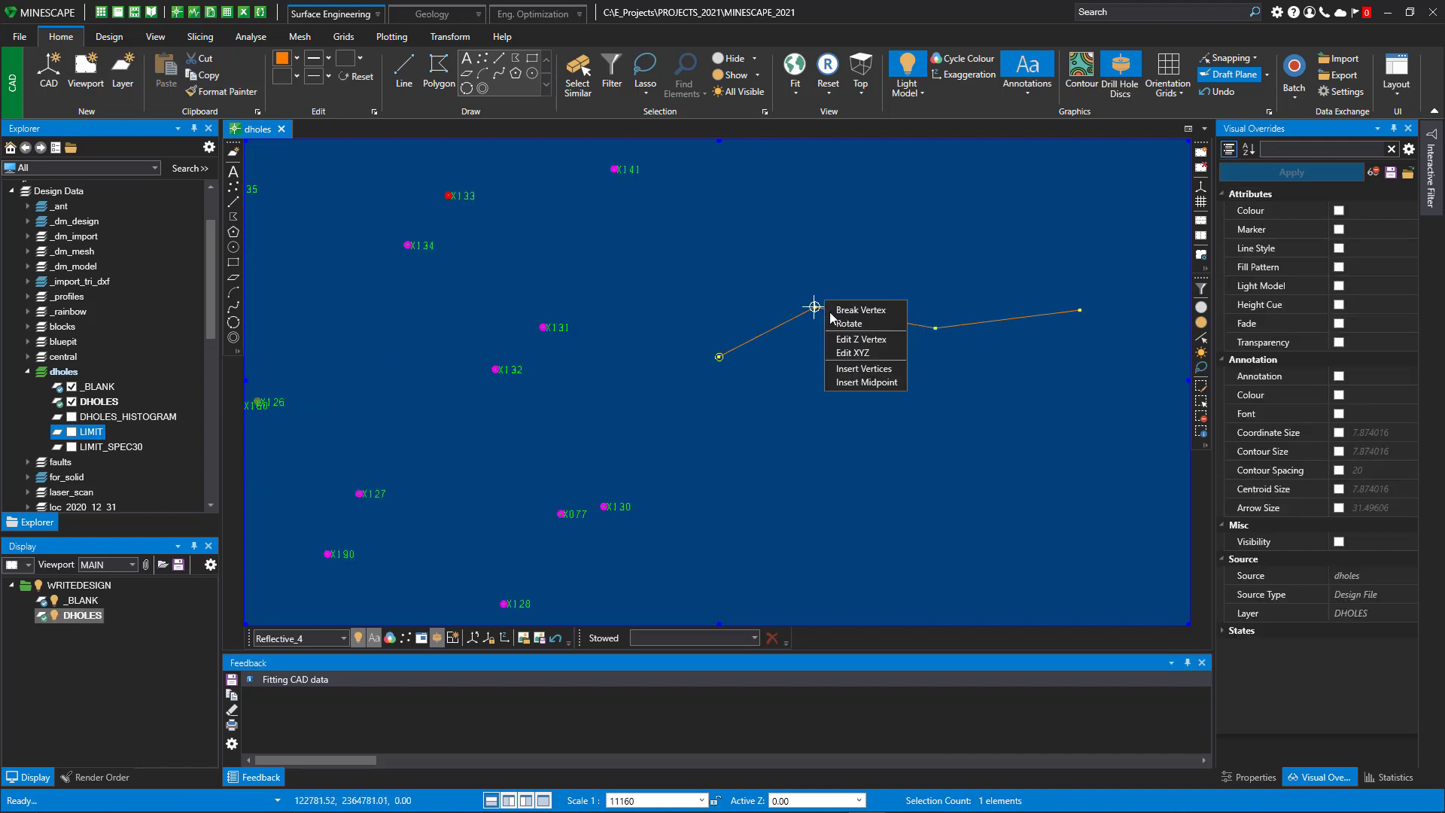
pyautogui.click(862, 369)
pyautogui.click(898, 322)
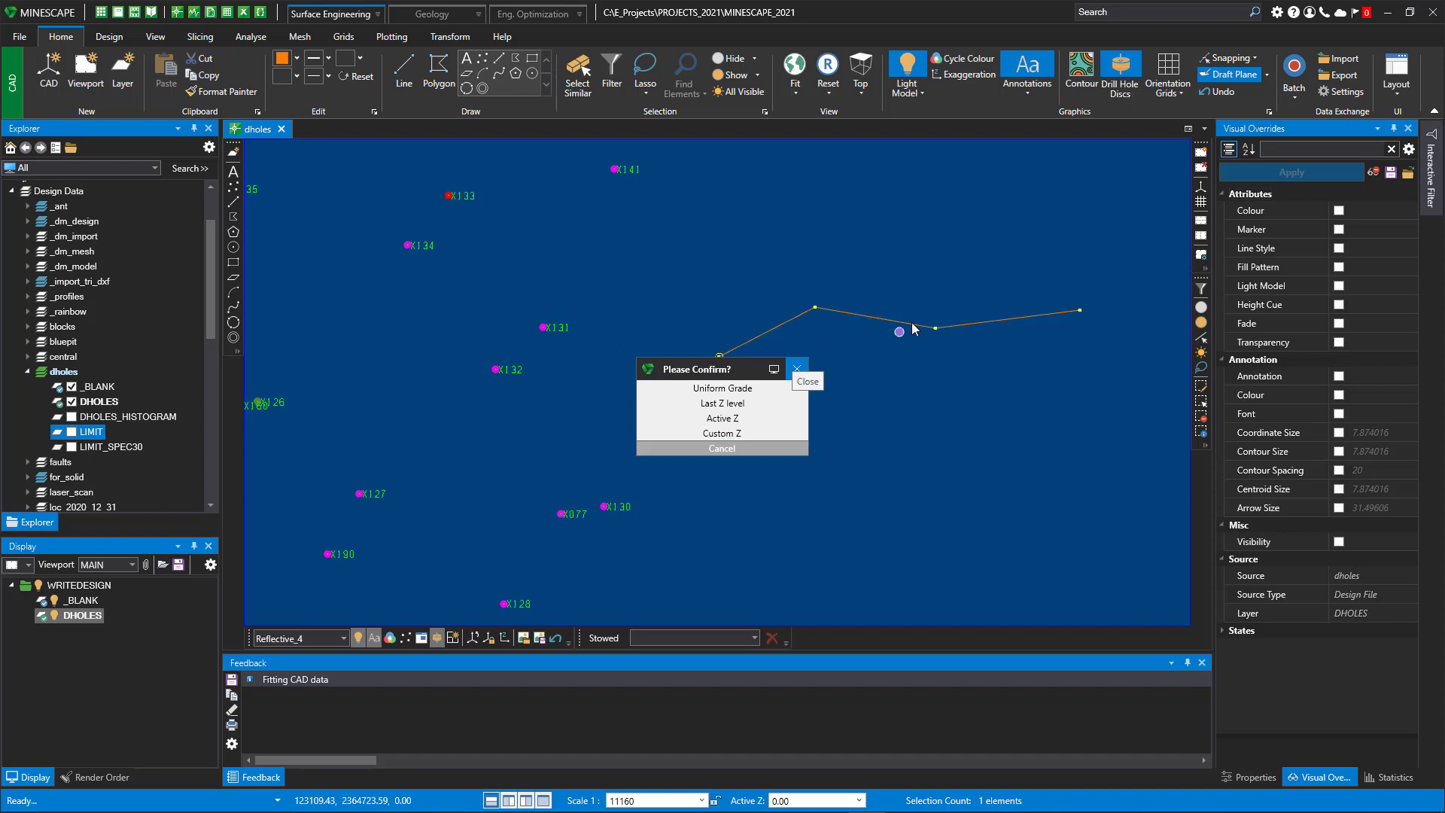
pyautogui.click(729, 435)
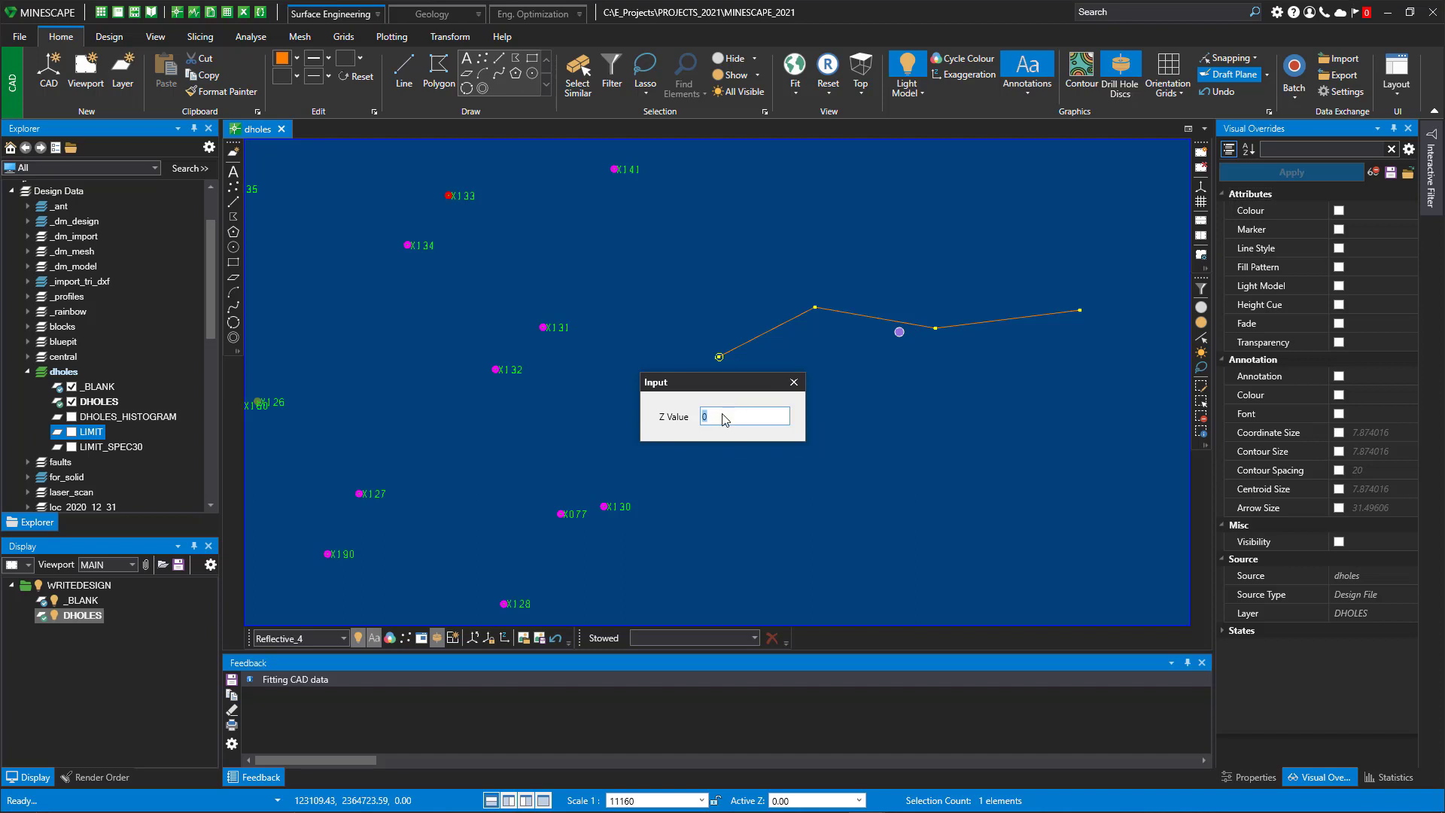
pyautogui.press('Return')
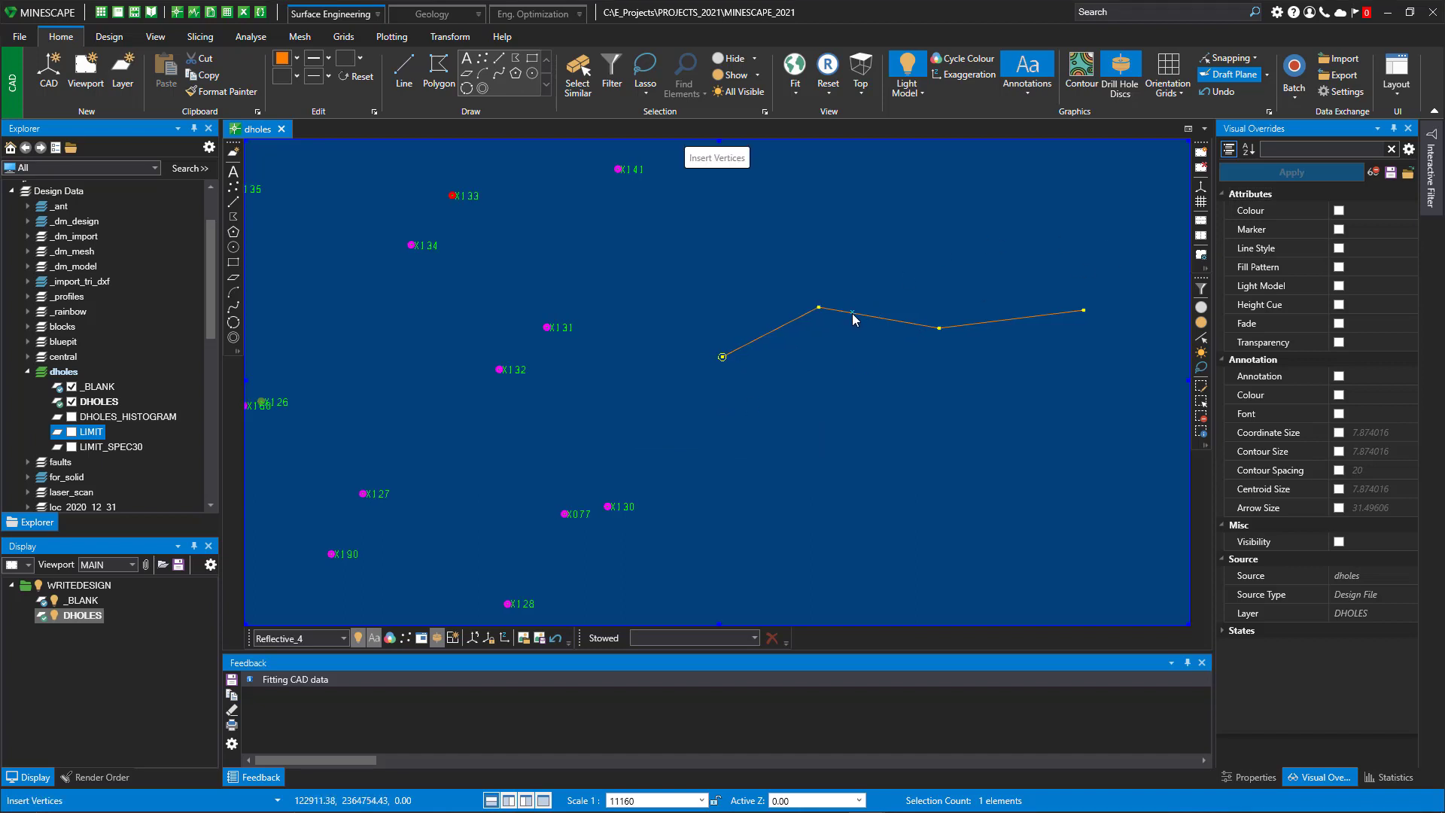
pyautogui.click(878, 316)
pyautogui.click(906, 324)
pyautogui.rightClick(906, 324)
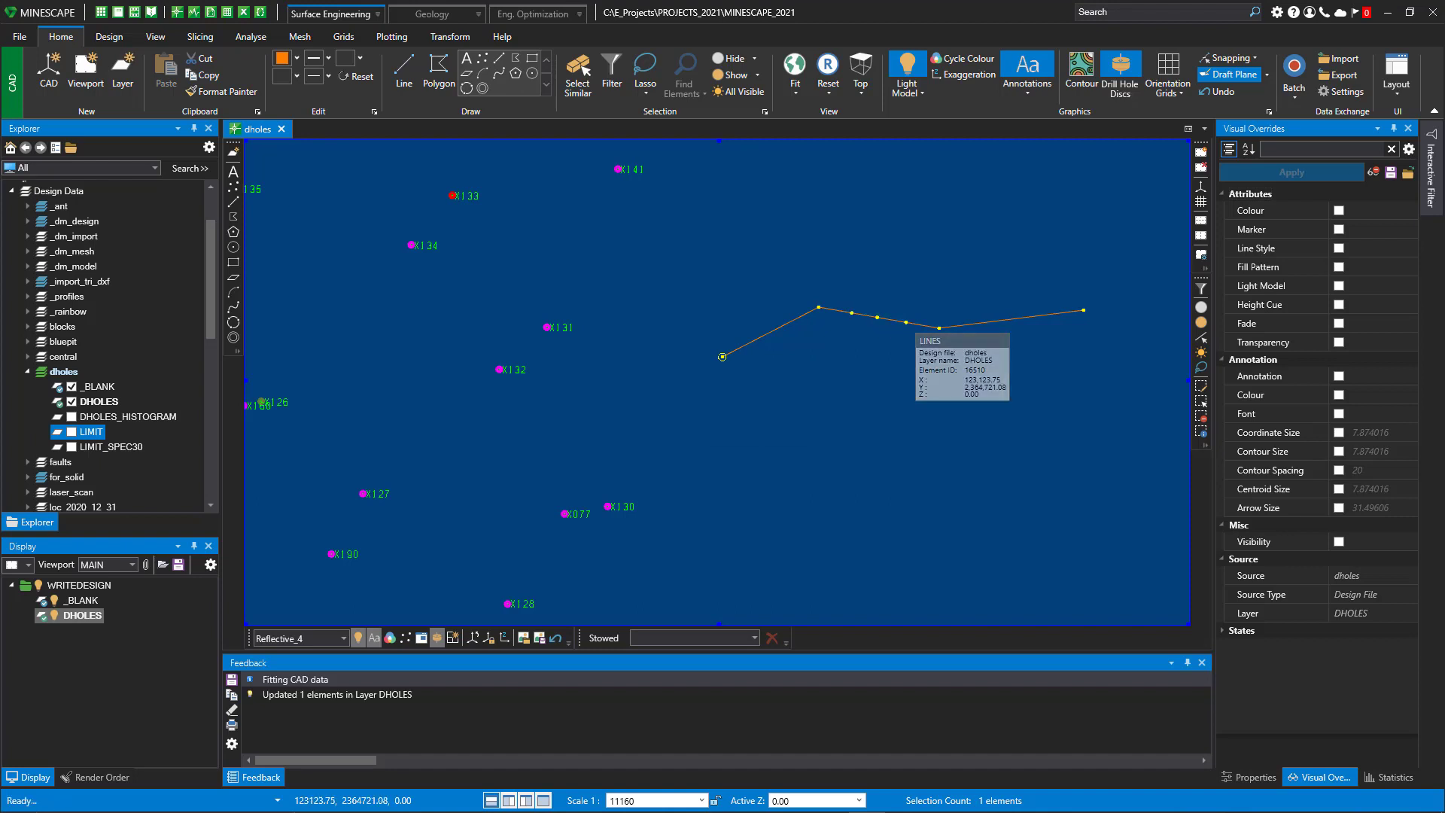
# Examine the edited linestring's statistics and the coordinates of an inserted vertex, then deselect it.
pyautogui.click(851, 313)
pyautogui.click(1389, 777)
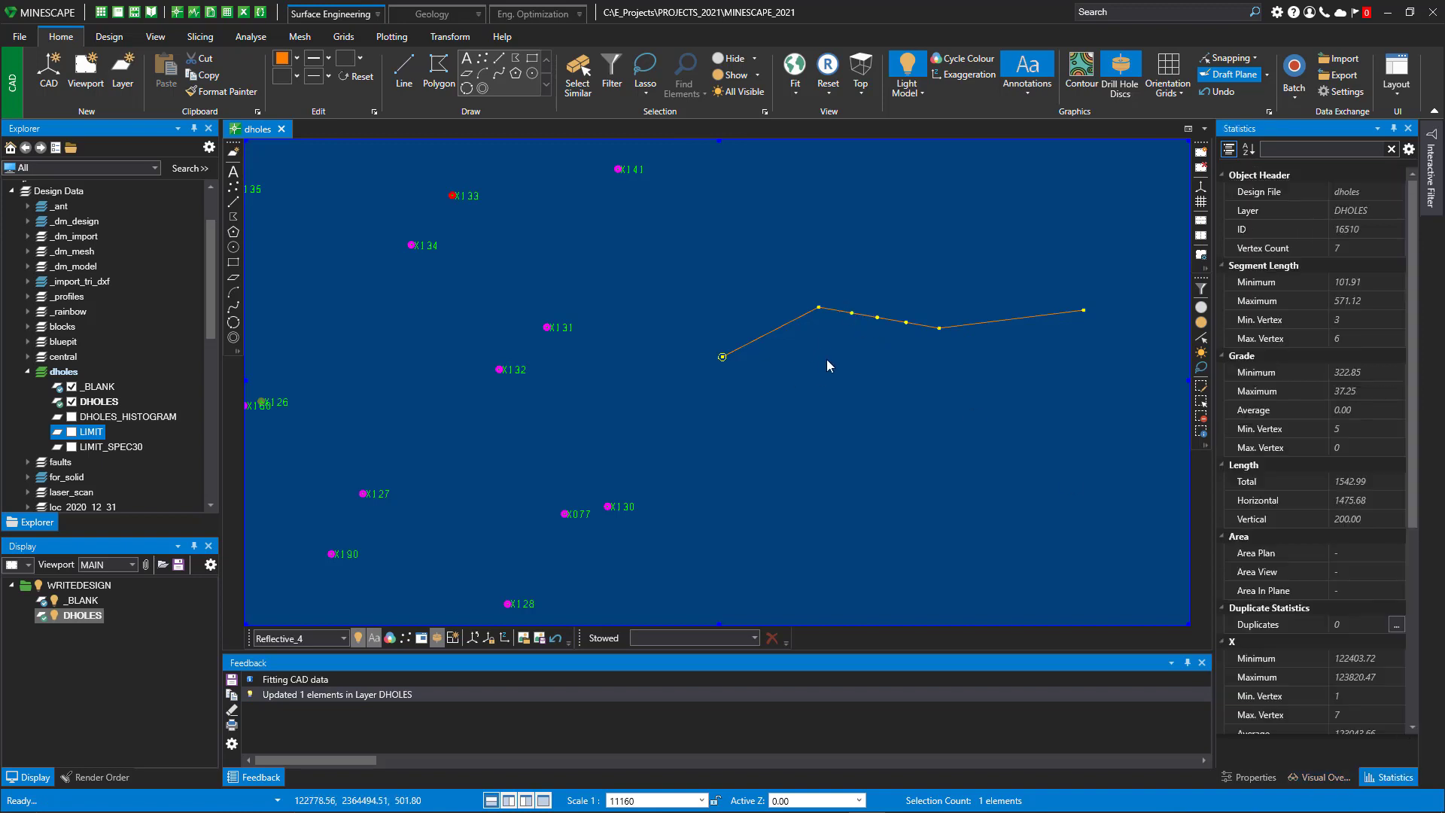
pyautogui.moveTo(841, 364); pyautogui.dragTo(803, 353, button='middle')
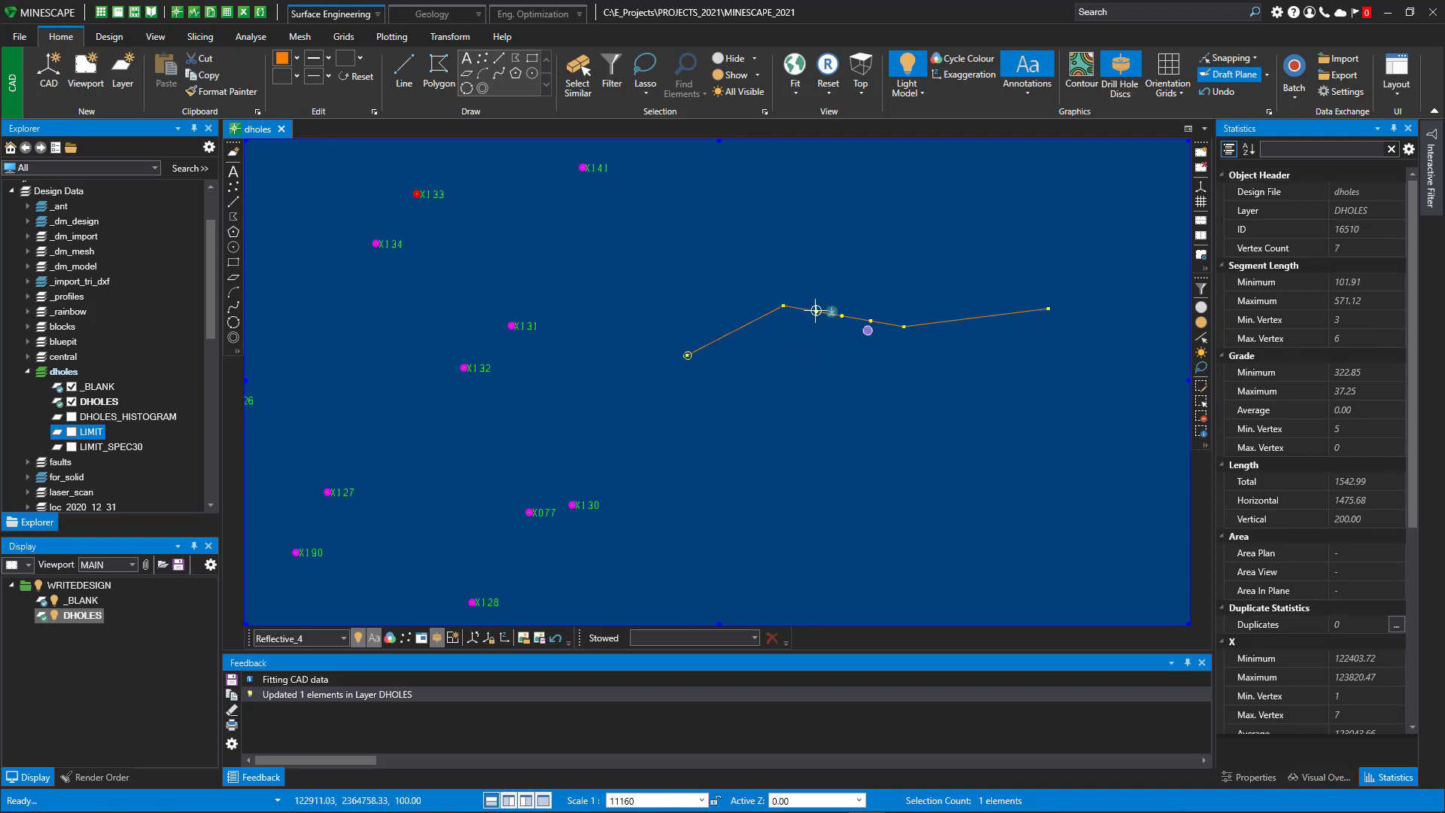
pyautogui.click(816, 375)
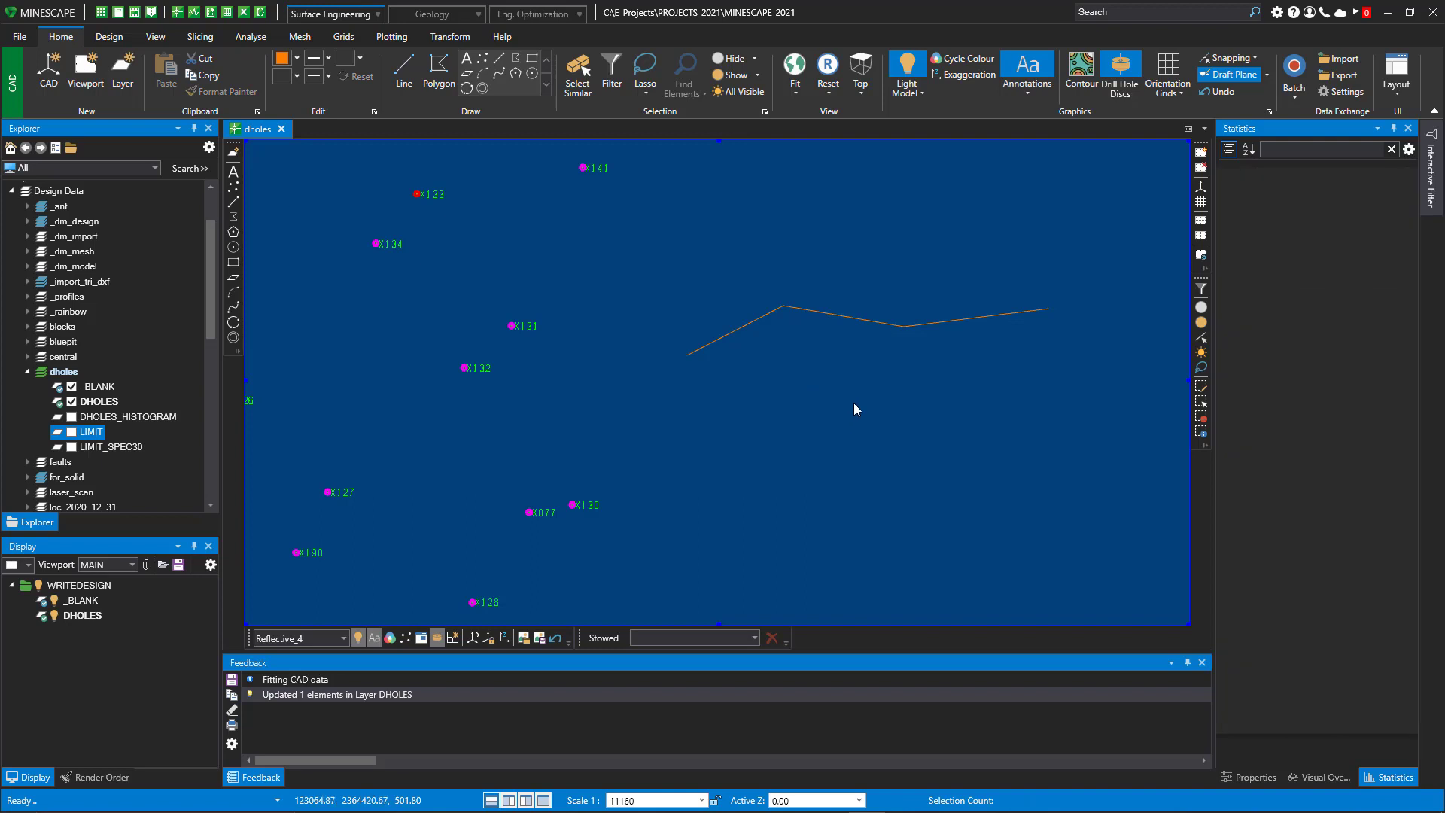
# Delete the linestring from the DHOLES layer and return to the drill holes.
pyautogui.click(715, 346)
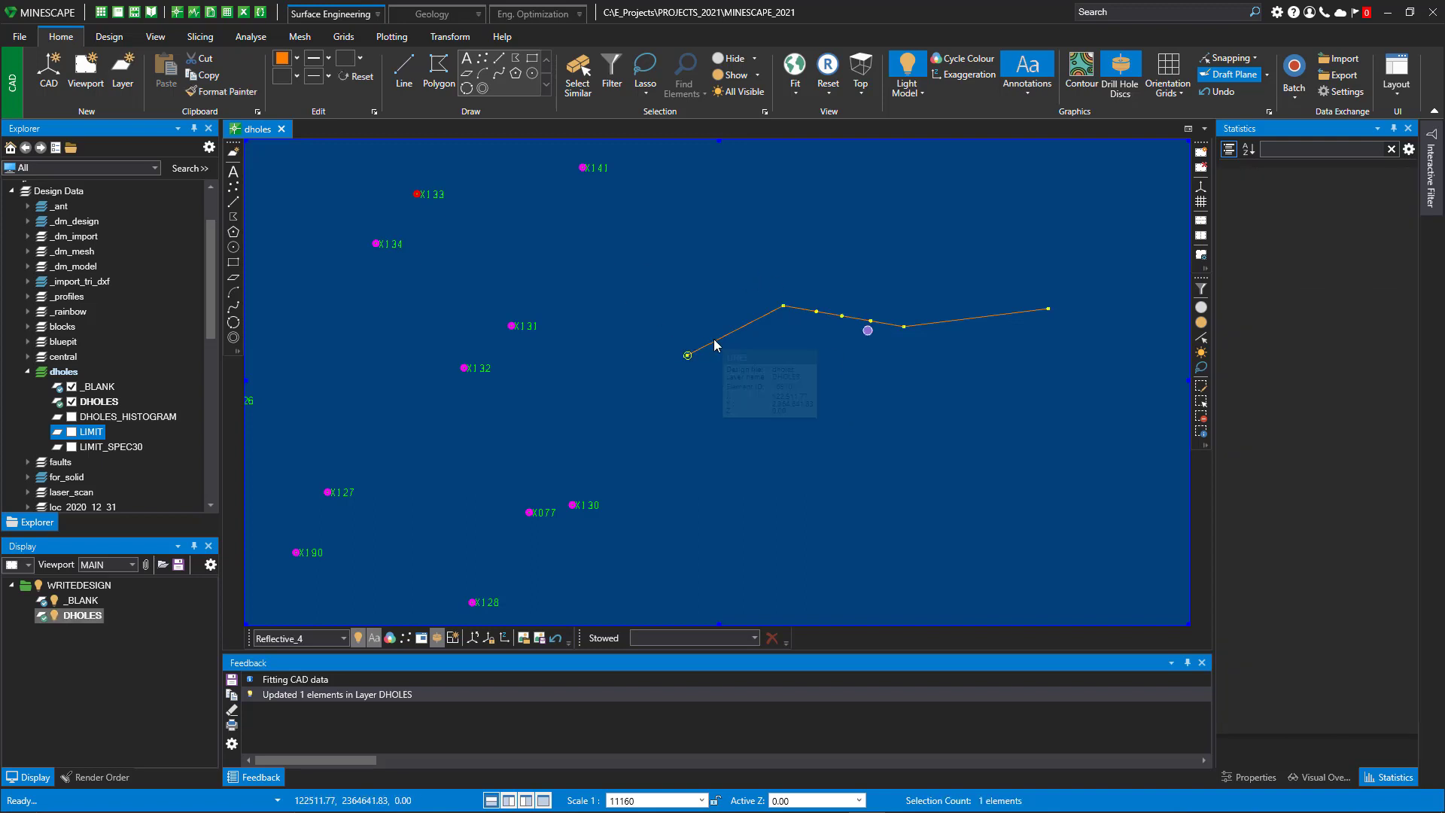
pyautogui.press('Delete')
pyautogui.moveTo(852, 362); pyautogui.dragTo(856, 405, button='middle')
pyautogui.scroll(-2, 807, 399)
pyautogui.moveTo(664, 457); pyautogui.dragTo(660, 369, button='middle')
pyautogui.scroll(2, 642, 461)
pyautogui.moveTo(379, 387); pyautogui.dragTo(443, 332, button='middle')
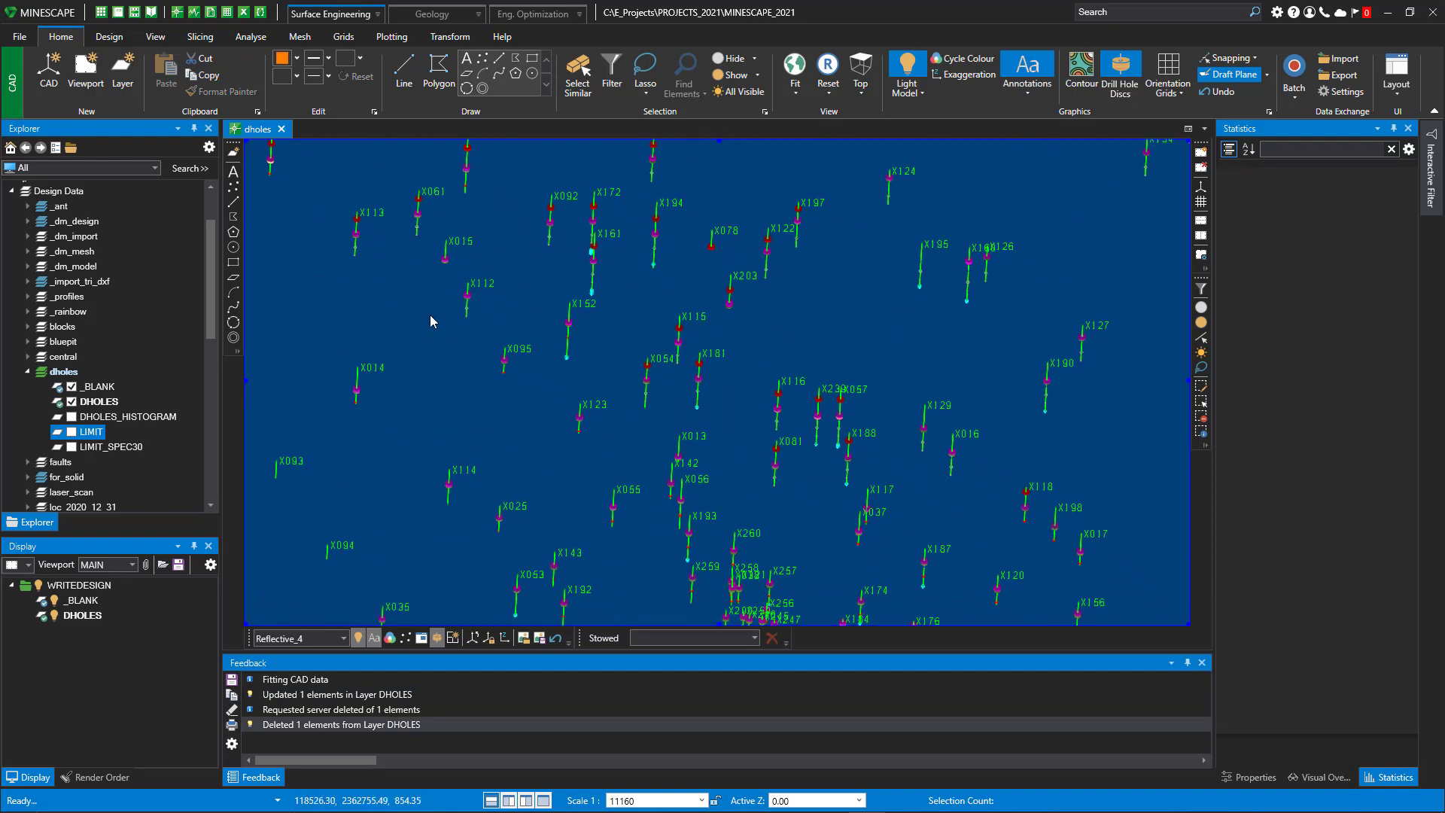
# Review the options for creating a new layer in the dholes design file, then cancel.
pyautogui.rightClick(69, 372)
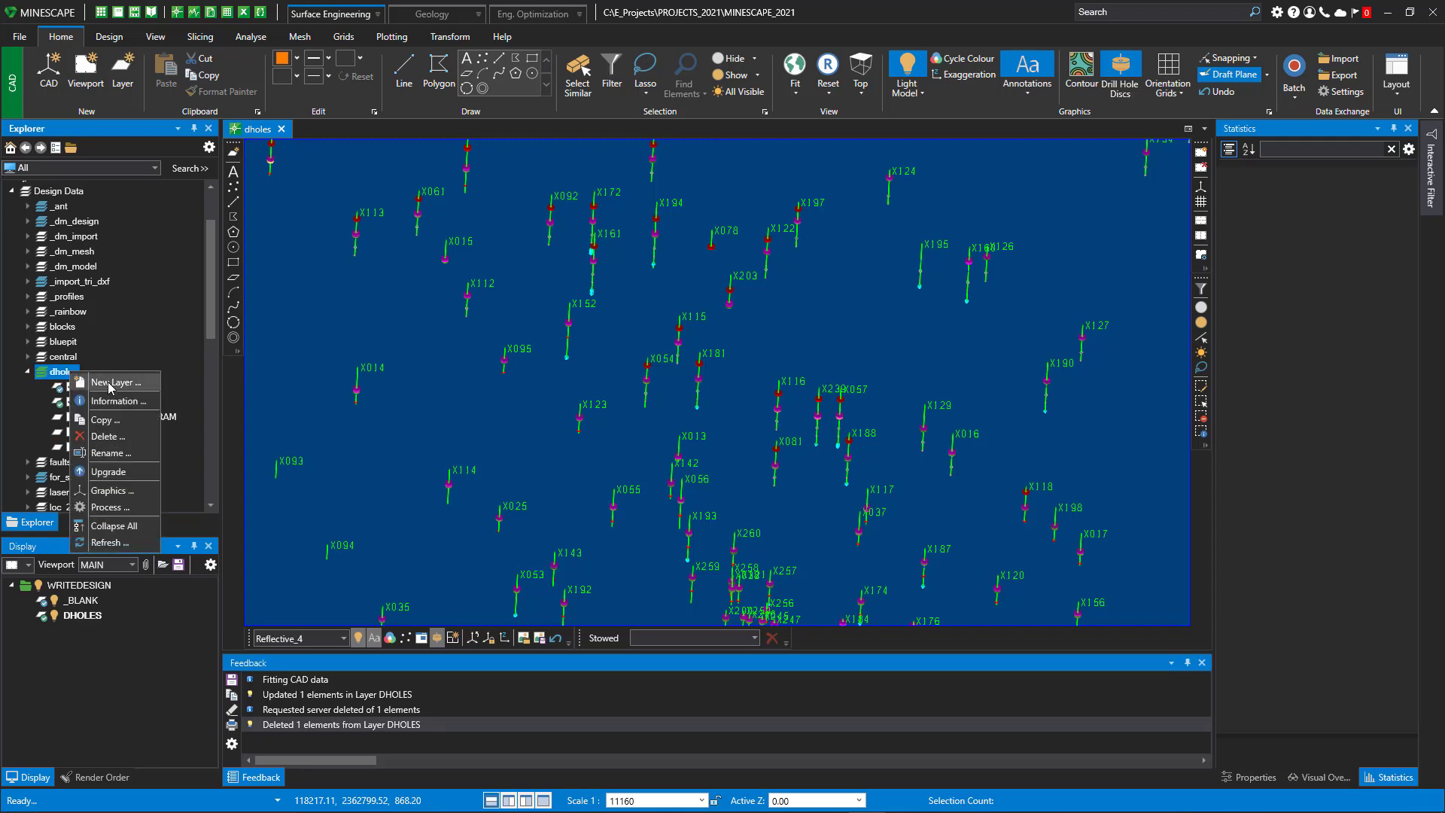
pyautogui.click(110, 384)
pyautogui.moveTo(632, 313); pyautogui.dragTo(566, 277)
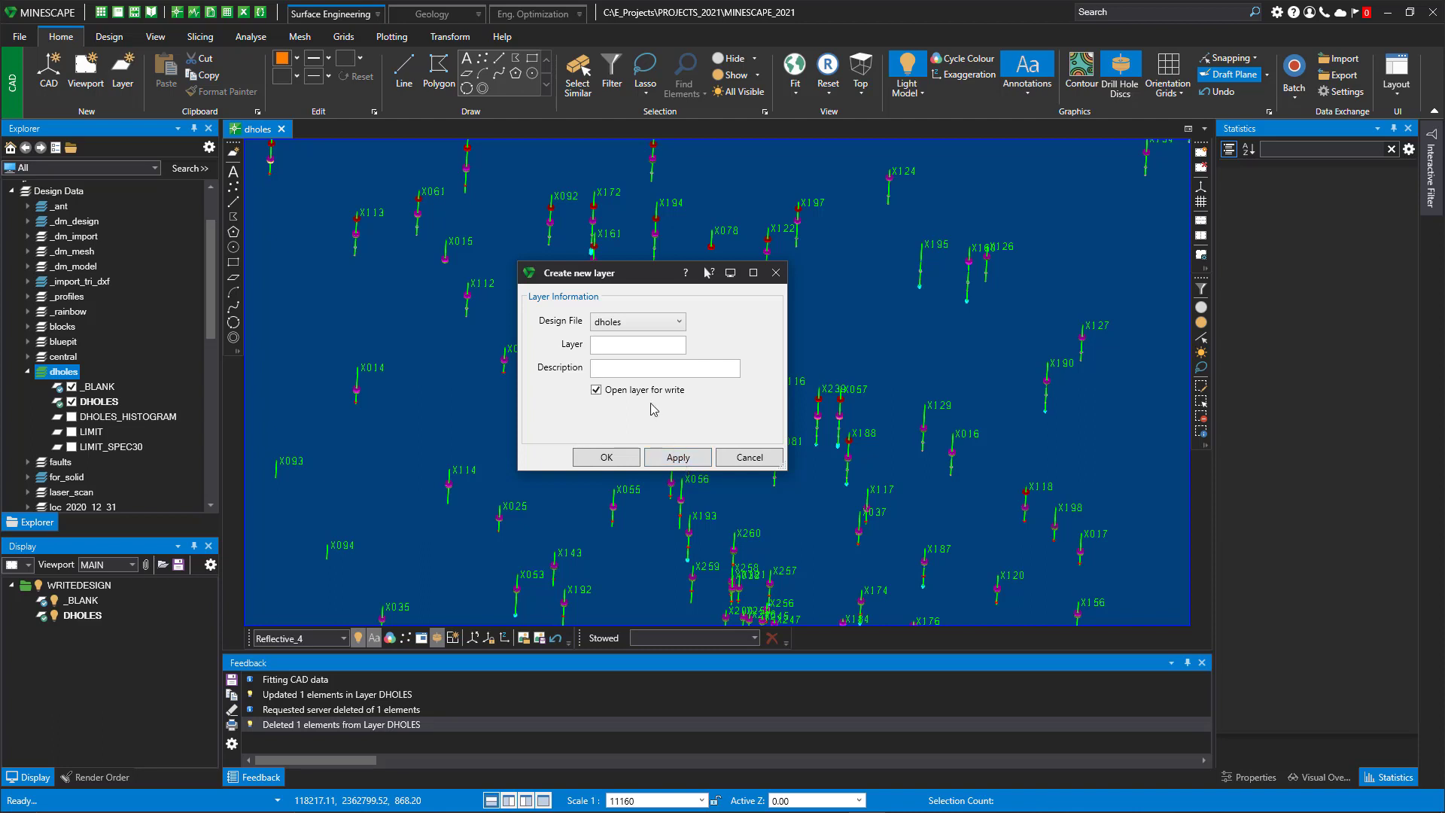
pyautogui.click(750, 459)
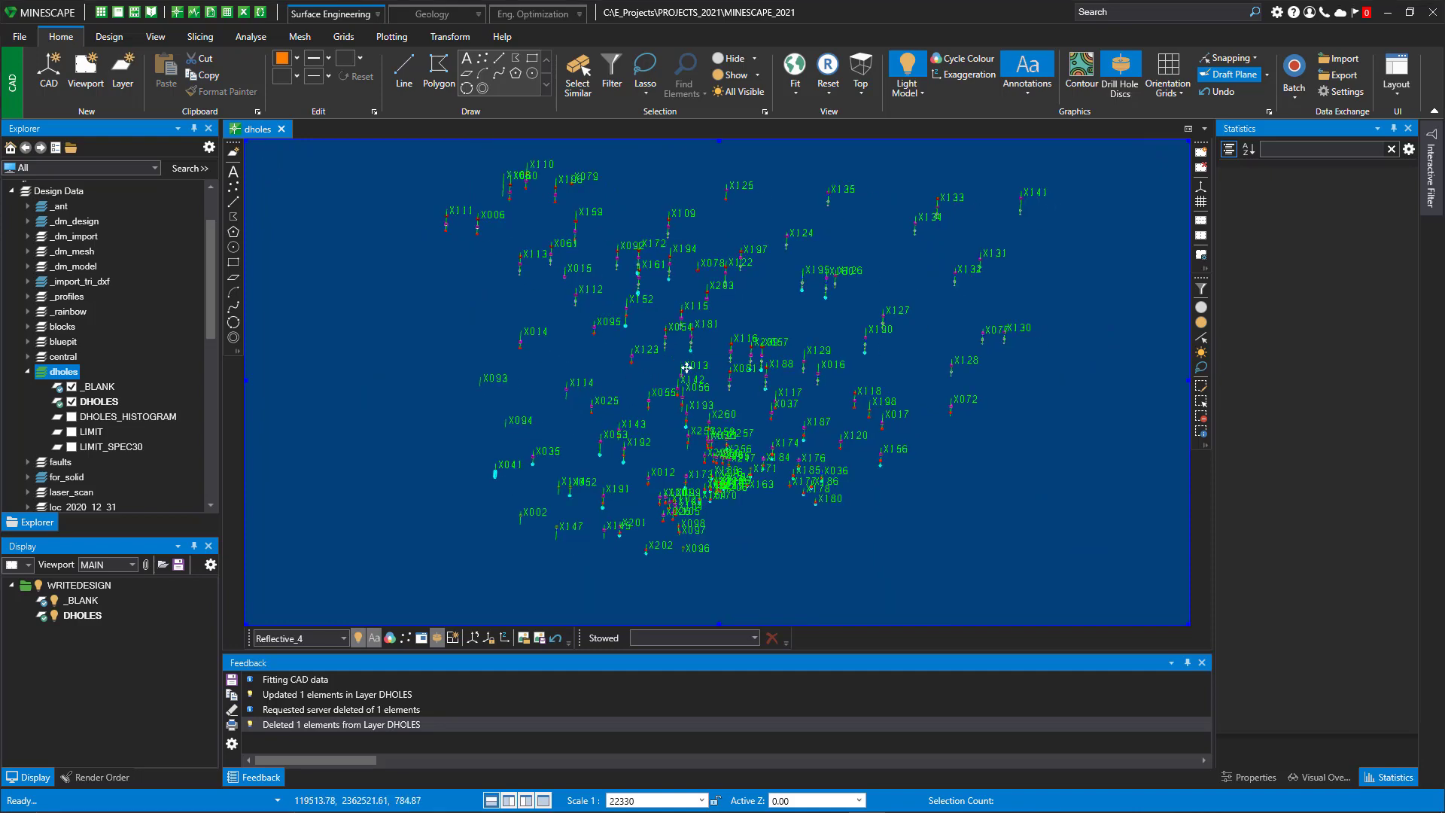
# Expand the prisms design file to list its layers.
pyautogui.scroll(-4, 128, 396)
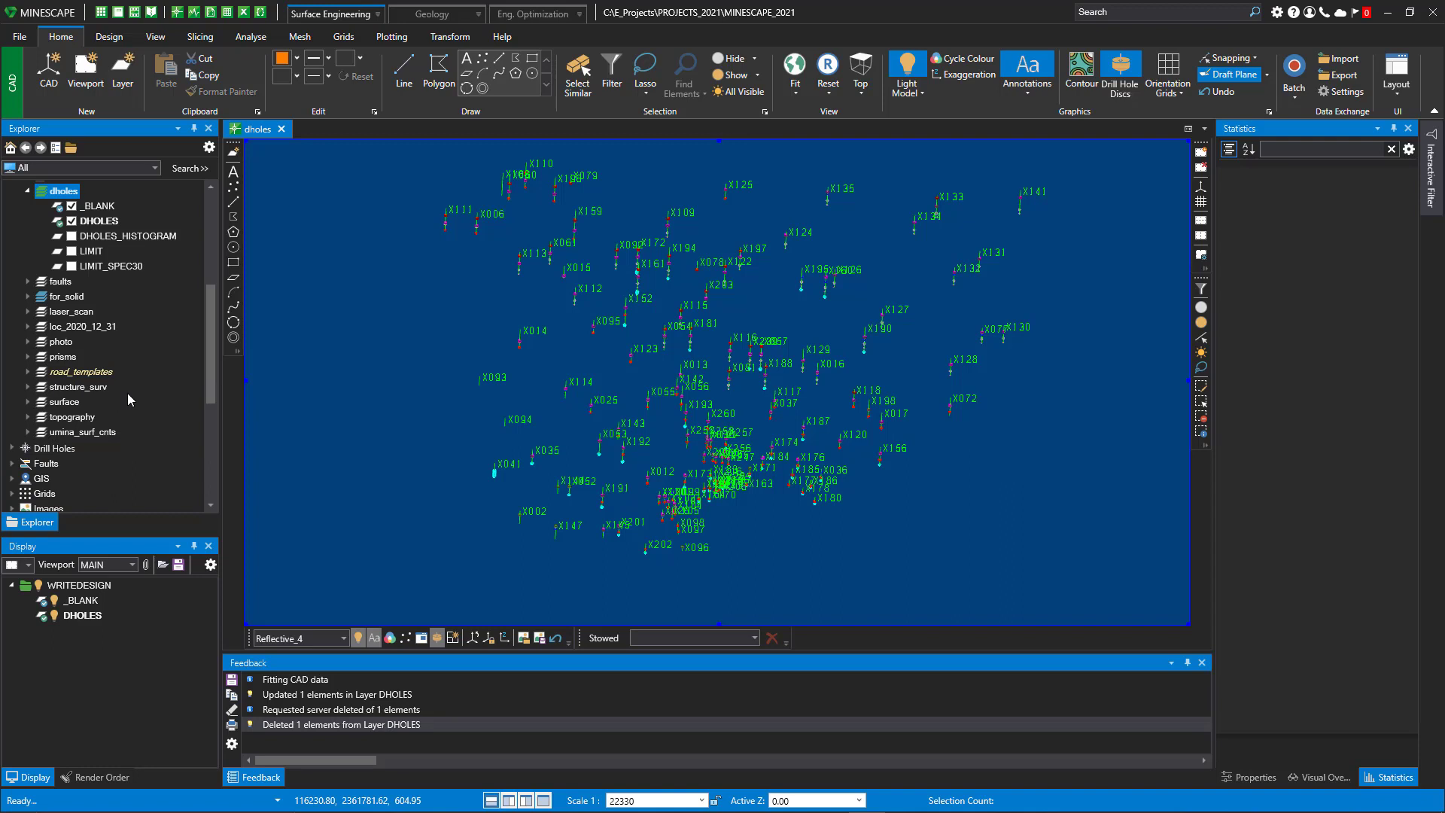
pyautogui.scroll(-2, 128, 393)
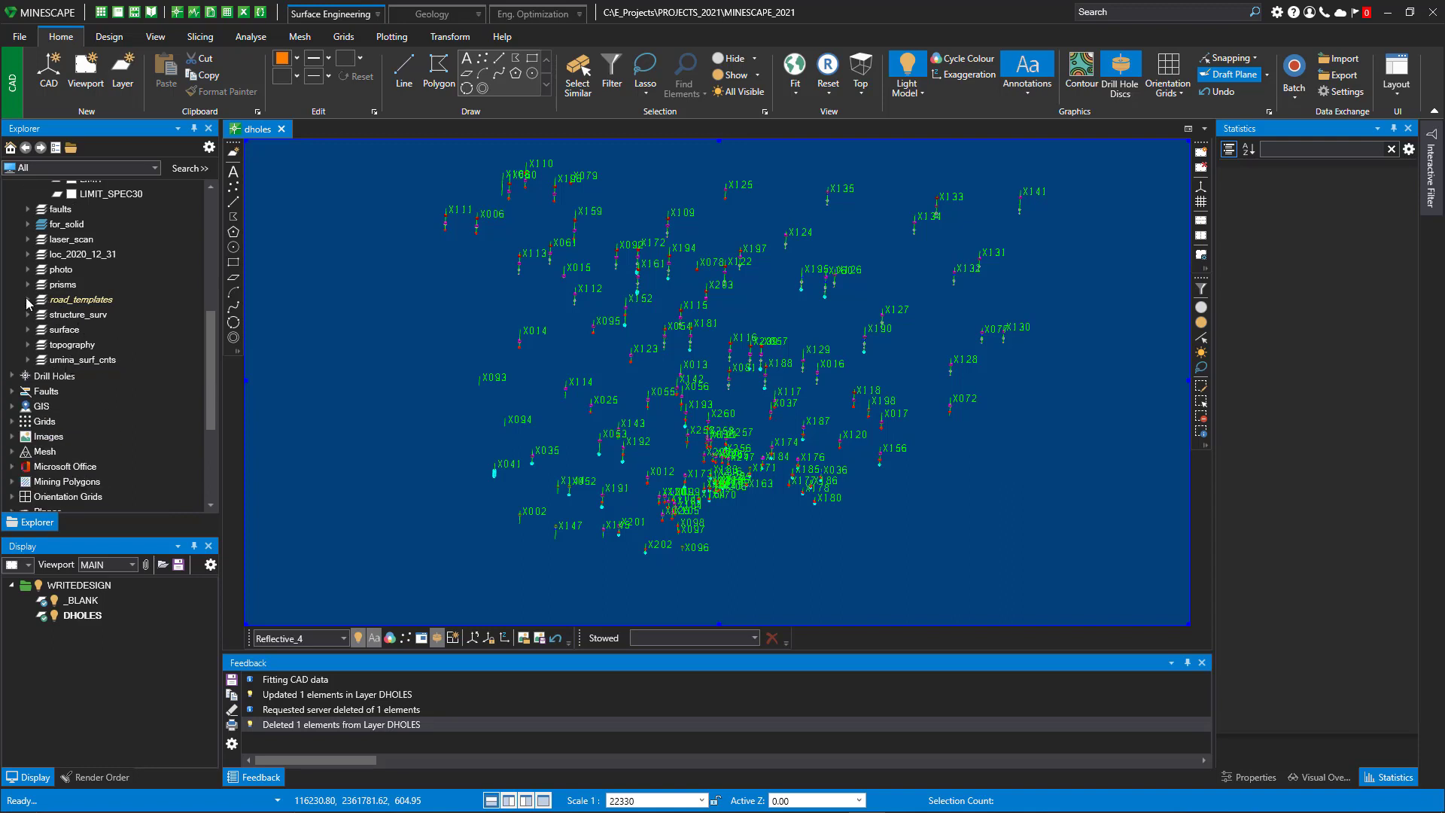
pyautogui.click(28, 284)
pyautogui.scroll(-1, 121, 301)
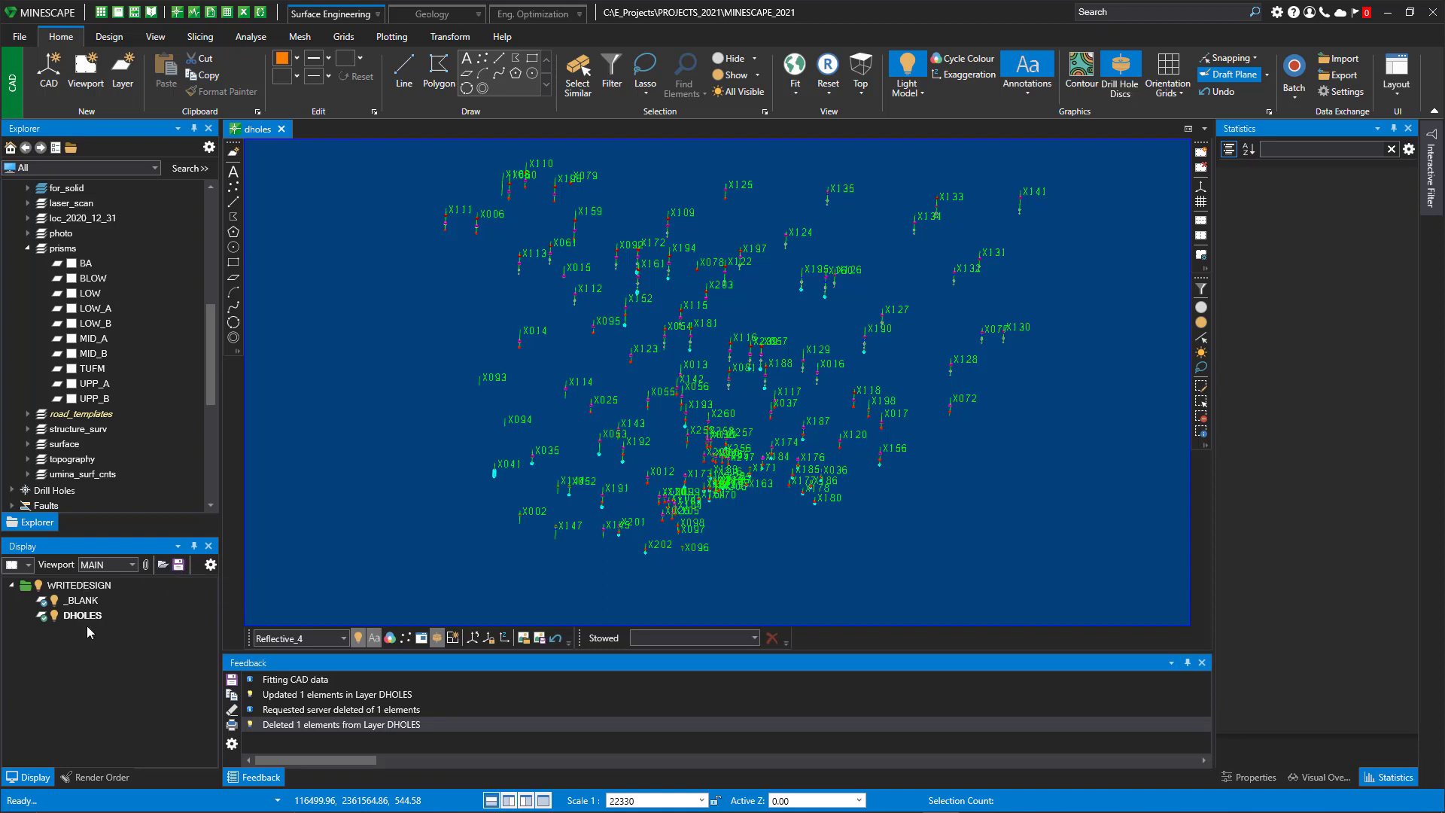
# Open the saved display list that loads the prisms layers with the drill holes and inspect the seam model in 3D.
pyautogui.click(163, 566)
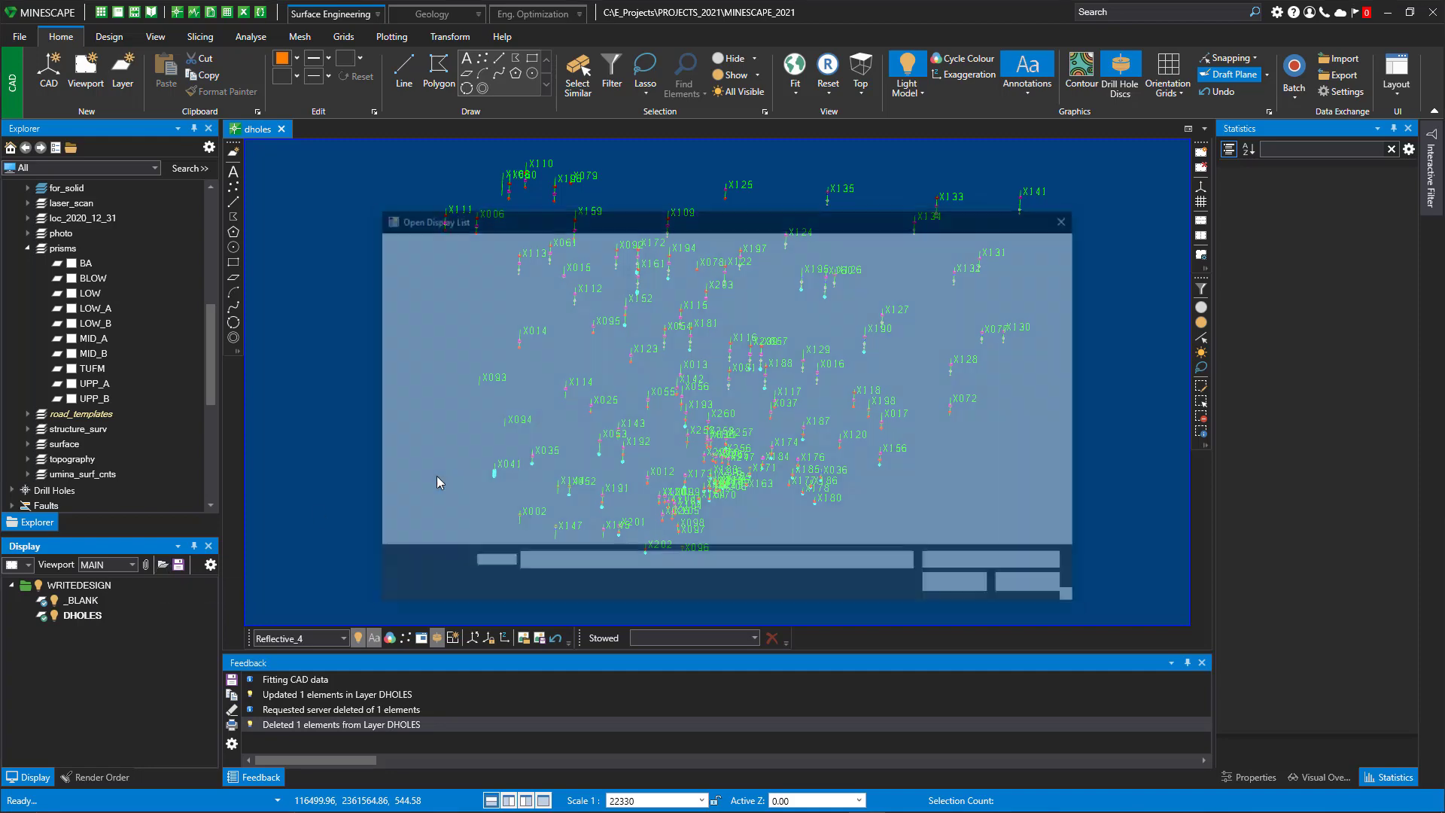
pyautogui.doubleClick(578, 331)
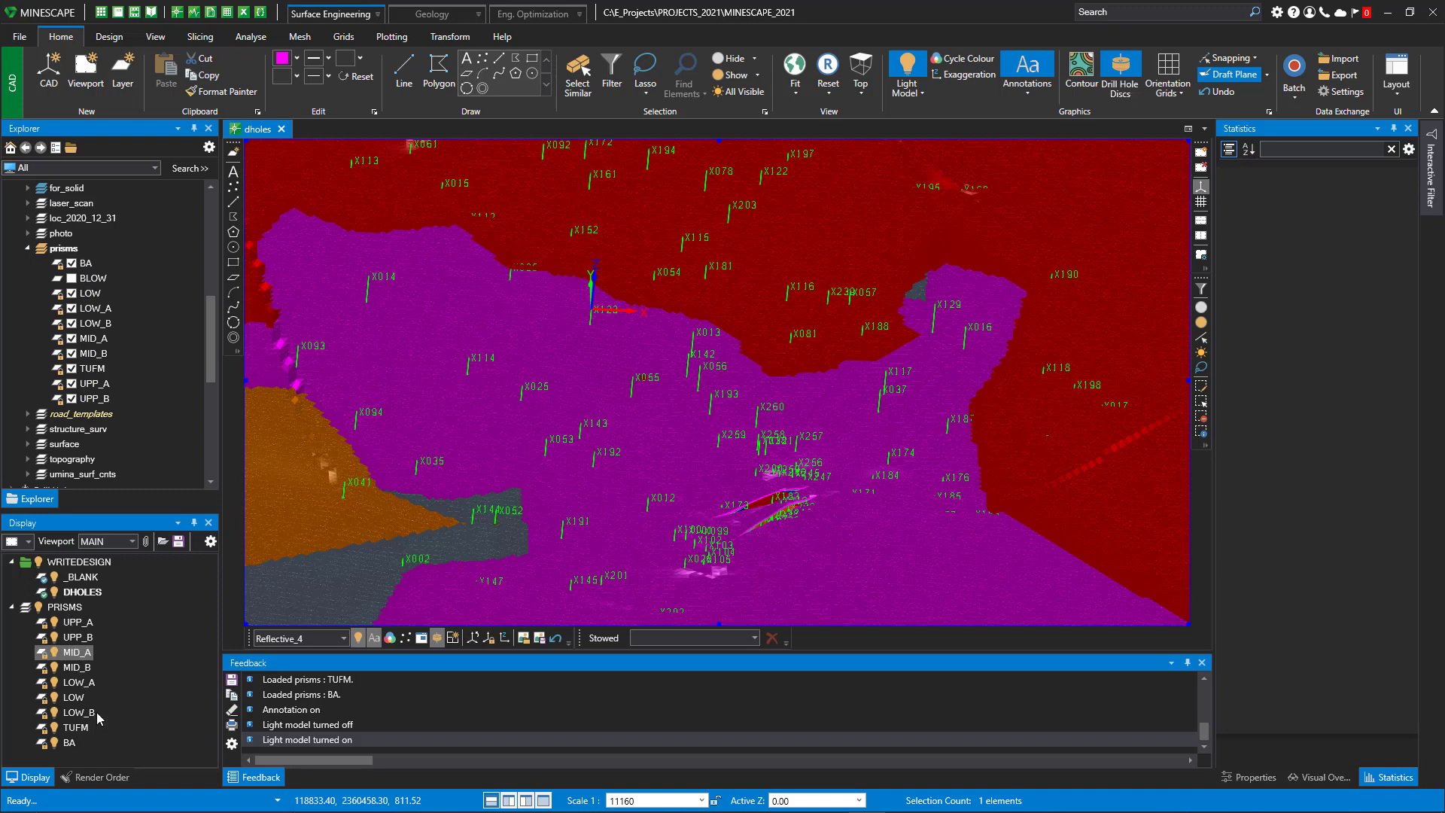
pyautogui.scroll(-1, 724, 521)
pyautogui.moveTo(745, 484); pyautogui.dragTo(724, 508, button='middle')
pyautogui.scroll(1, 724, 508)
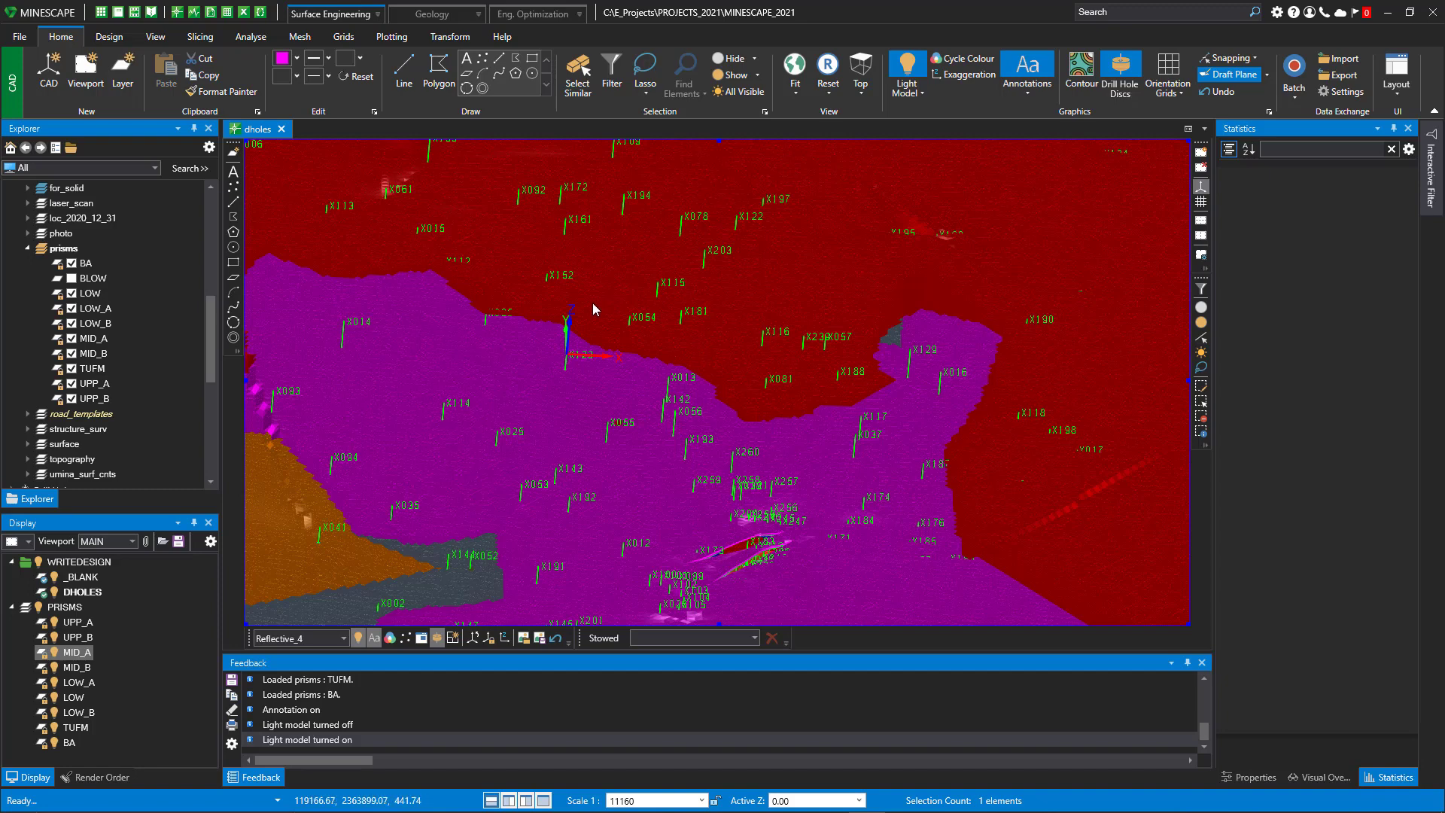
pyautogui.scroll(-4, 623, 287)
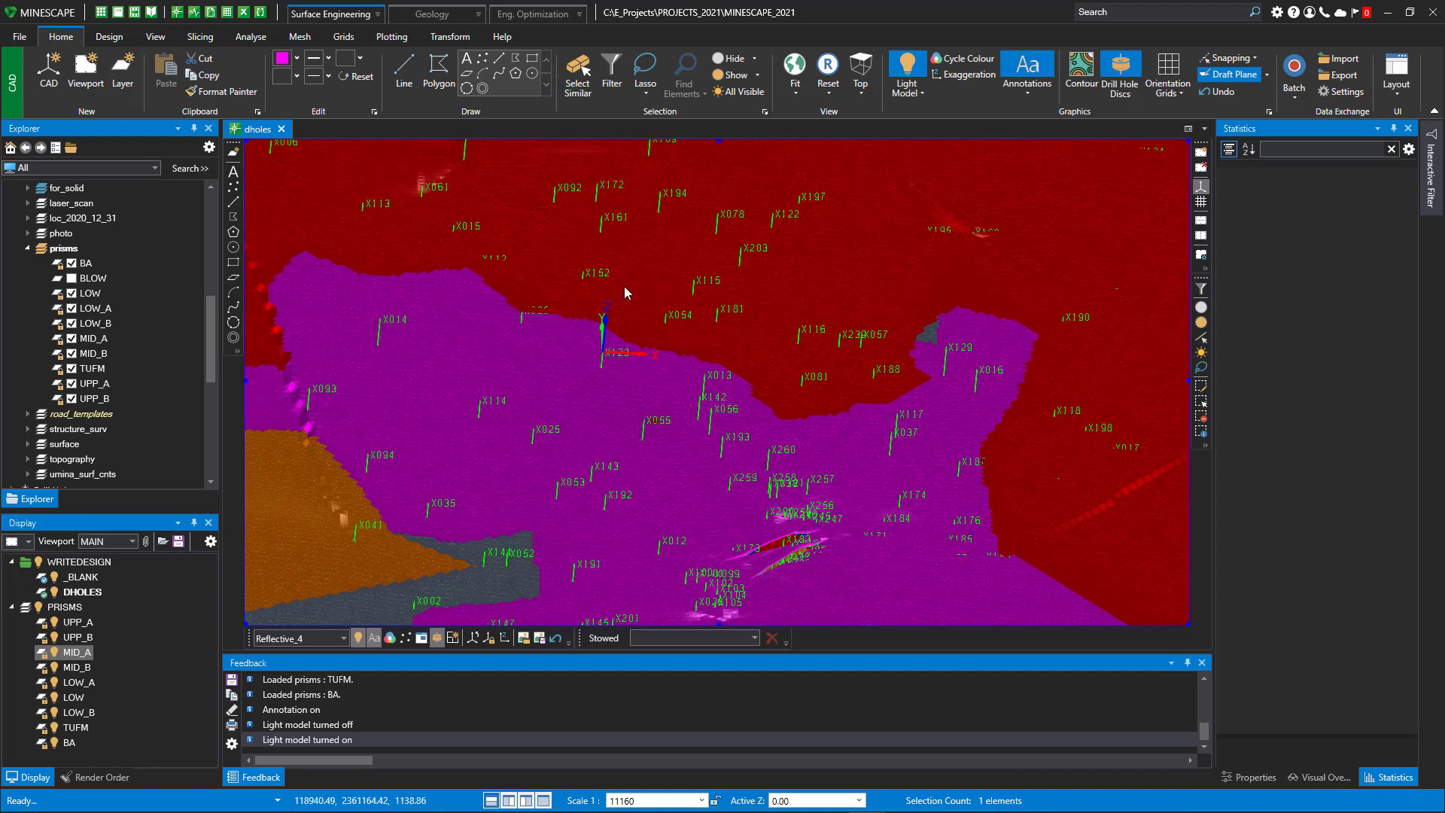
pyautogui.press('r')
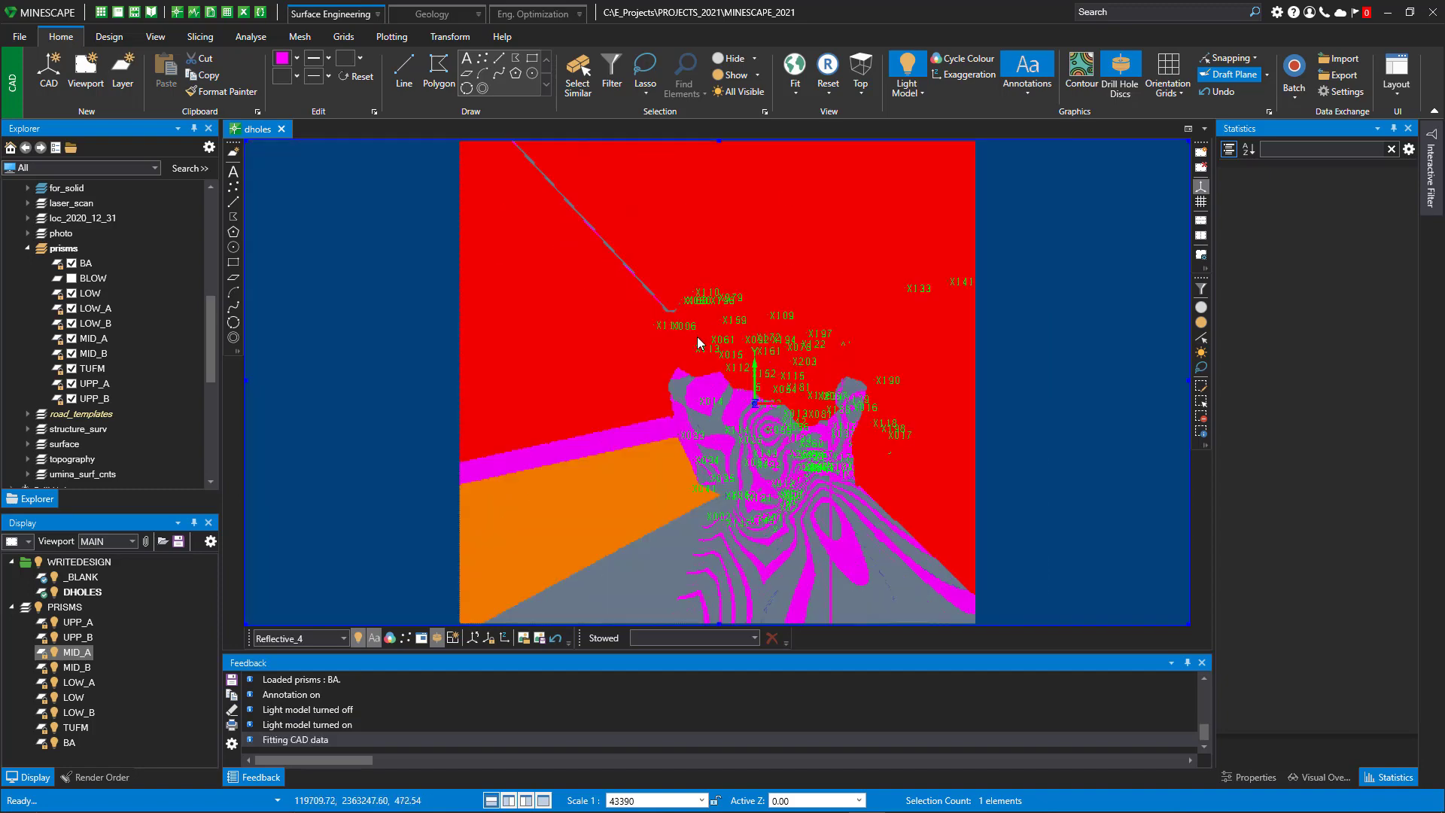
pyautogui.moveTo(769, 492); pyautogui.dragTo(491, 426, button='middle')
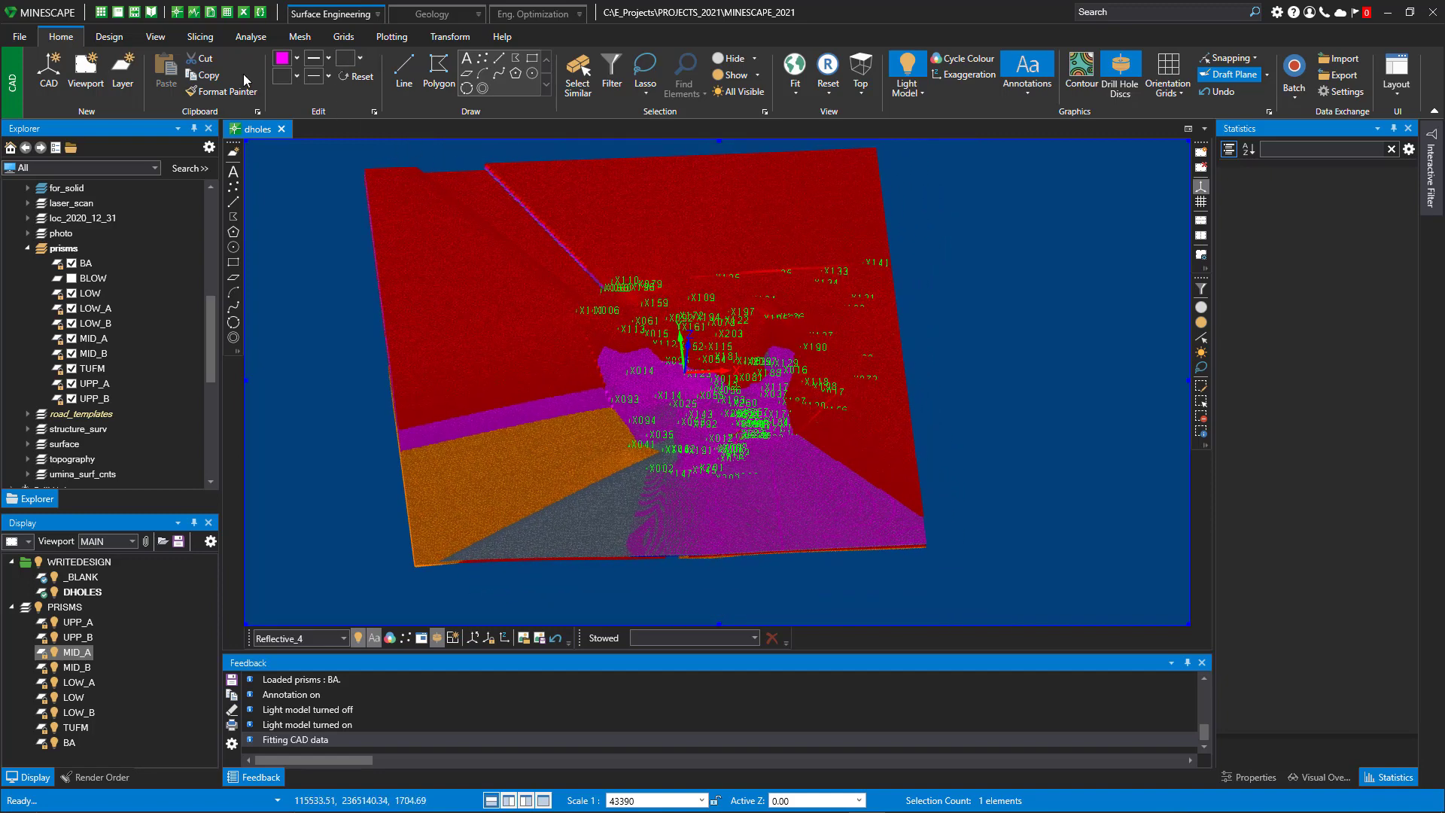
# Slice the prisms model along a plane defined by two points across its lower part.
pyautogui.click(200, 36)
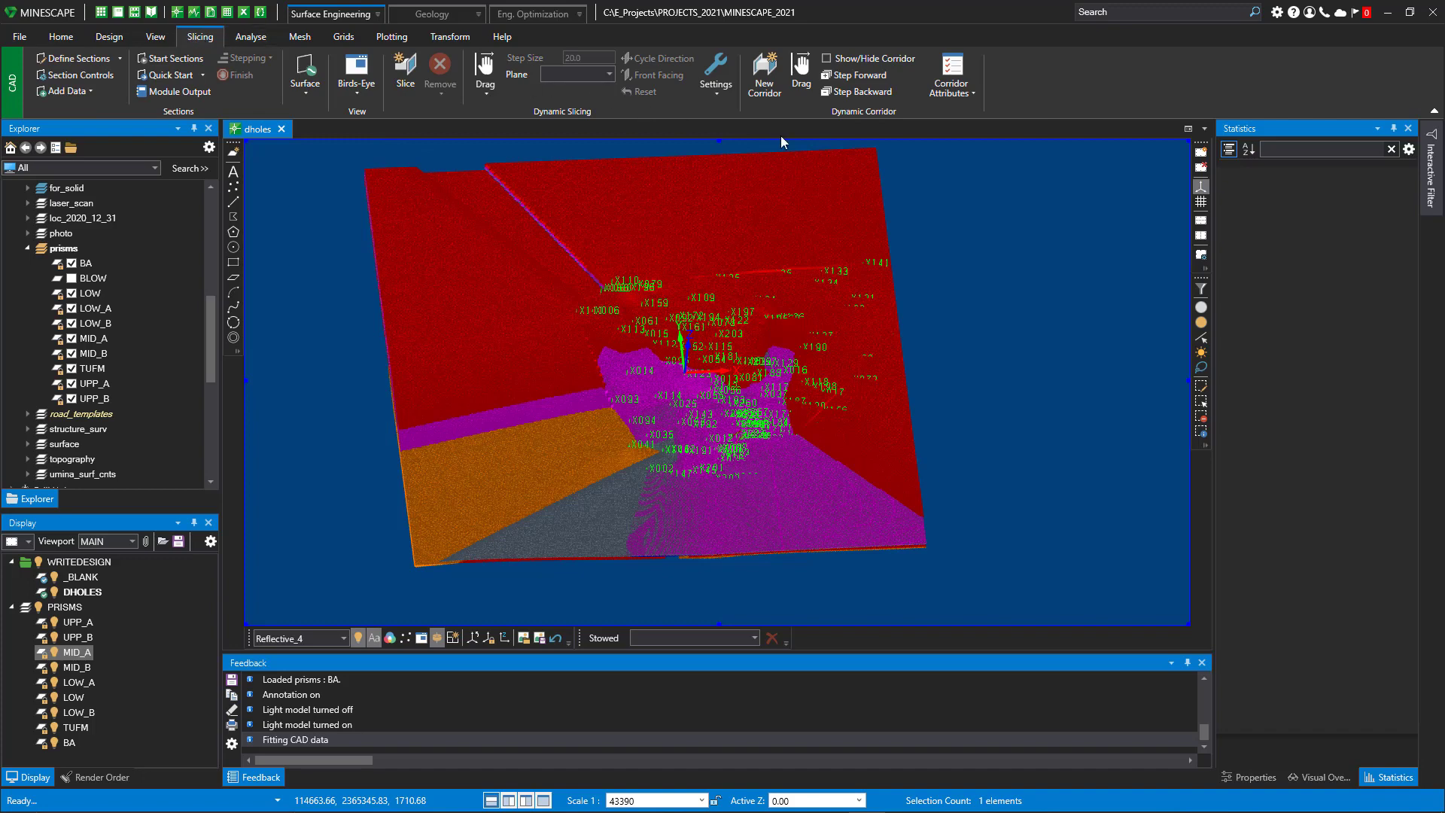
pyautogui.click(482, 69)
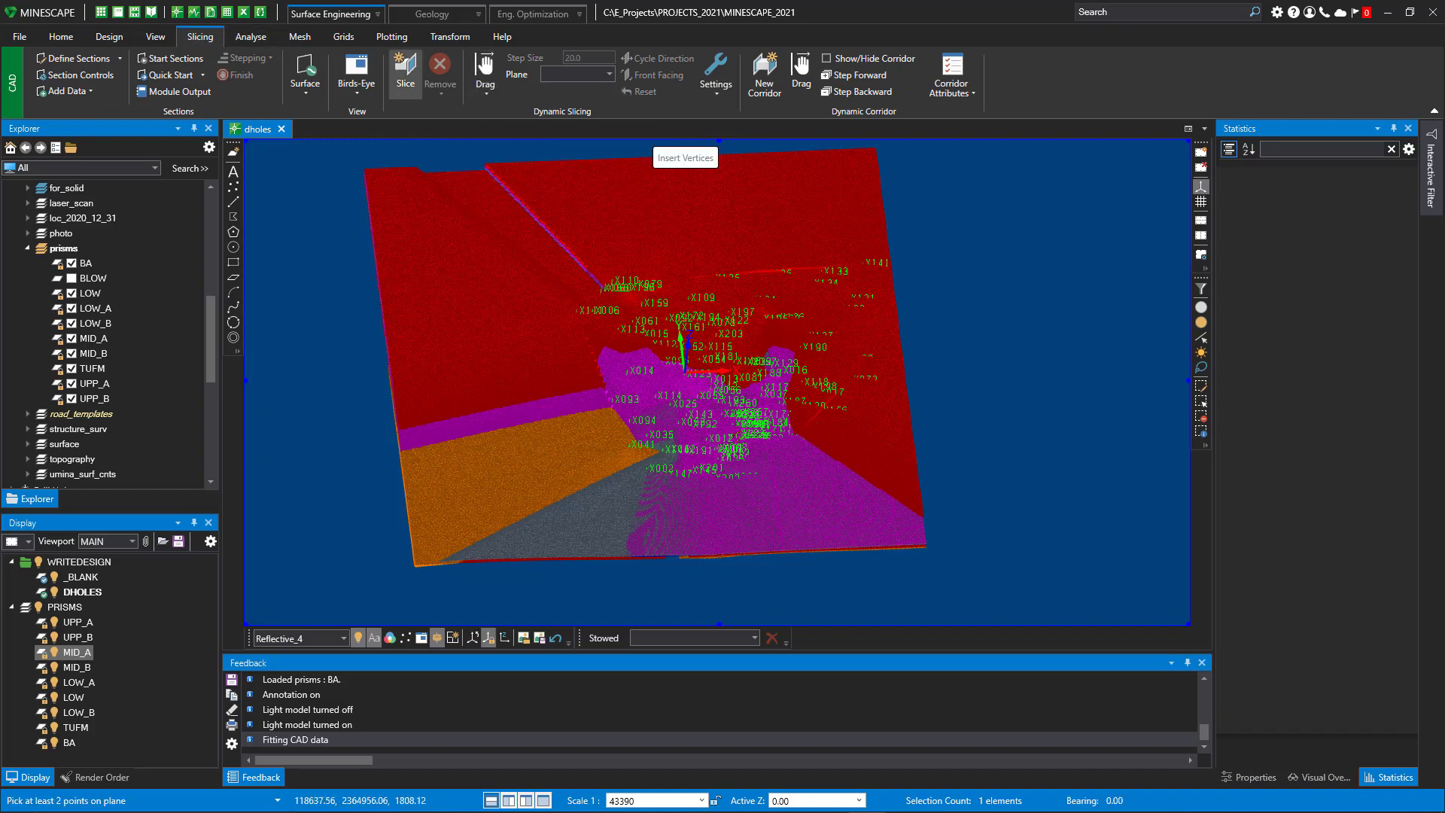
pyautogui.click(817, 608)
pyautogui.click(461, 381)
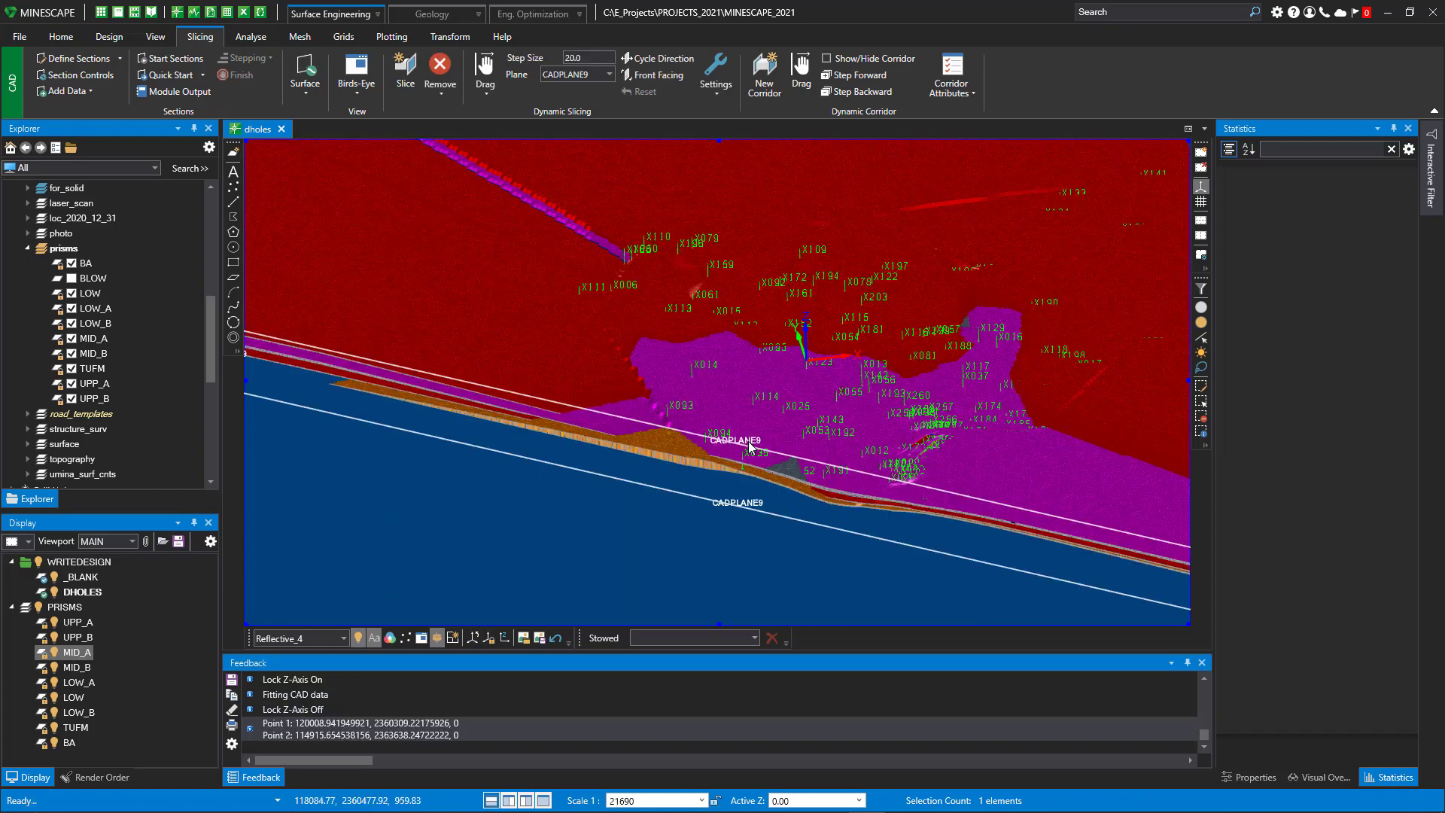
# Move the CADPLANE9 slice plane through the prisms model from a picked orientation point.
pyautogui.click(488, 91)
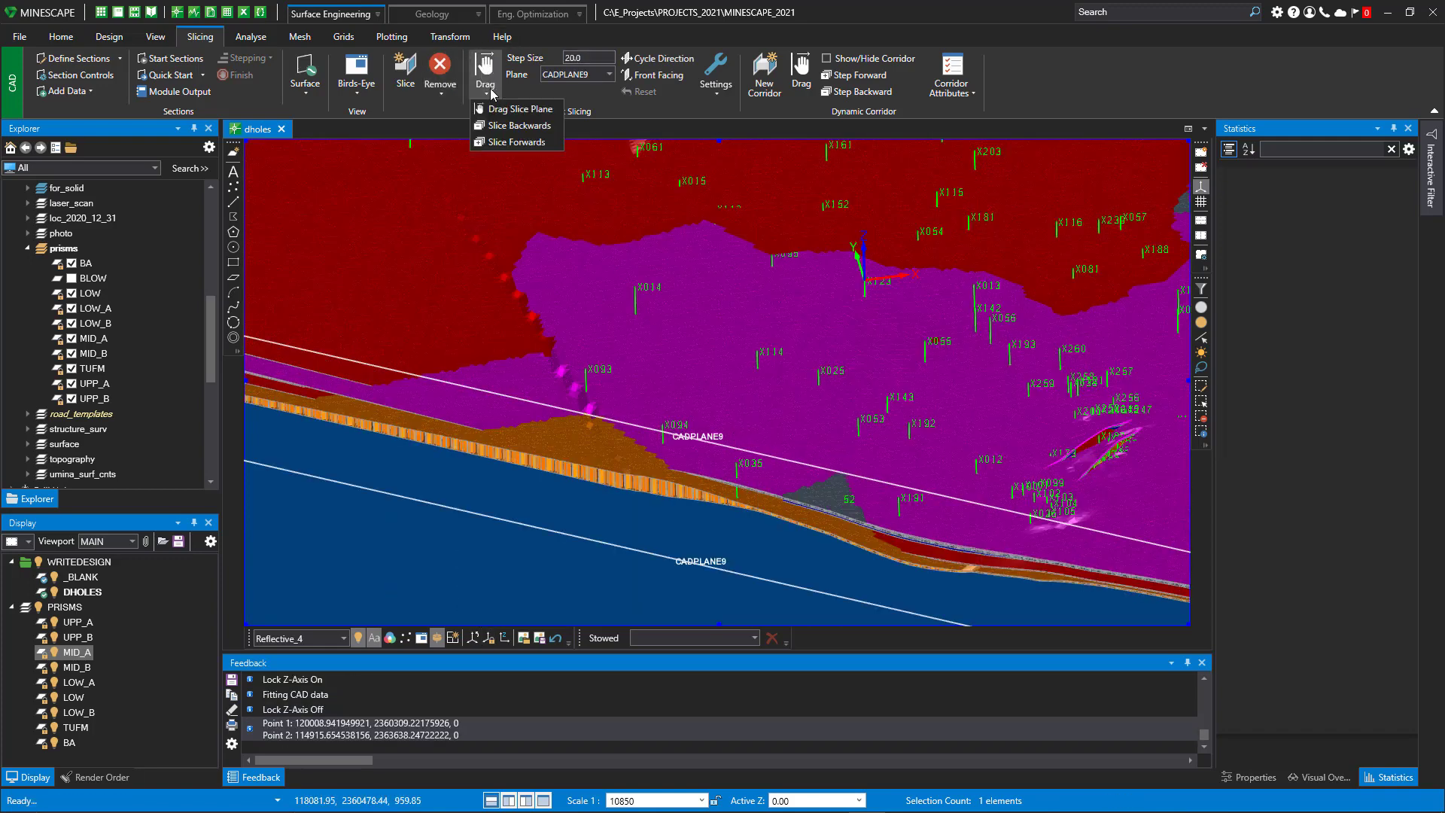
pyautogui.click(519, 108)
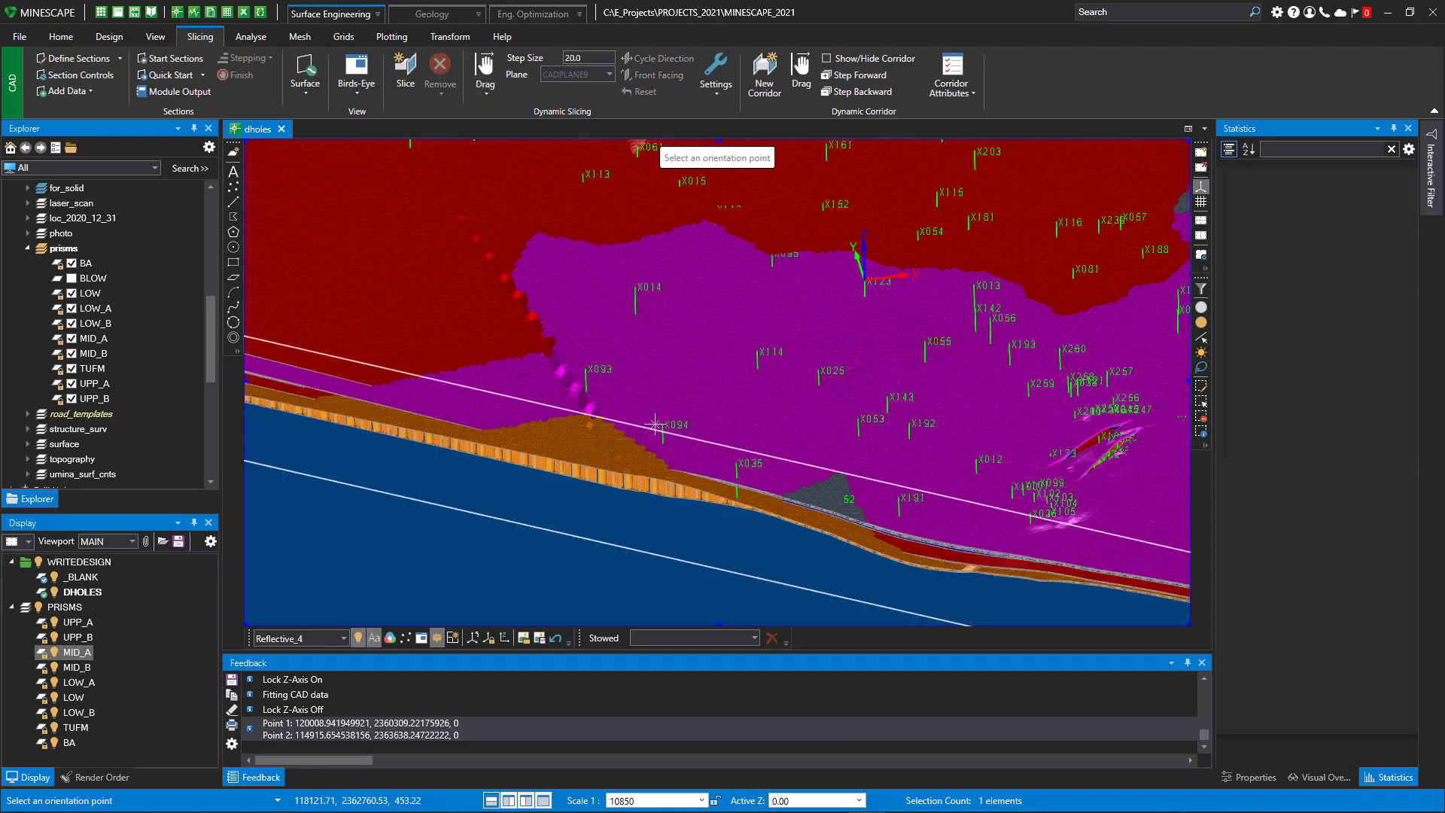
pyautogui.moveTo(653, 431); pyautogui.dragTo(698, 391)
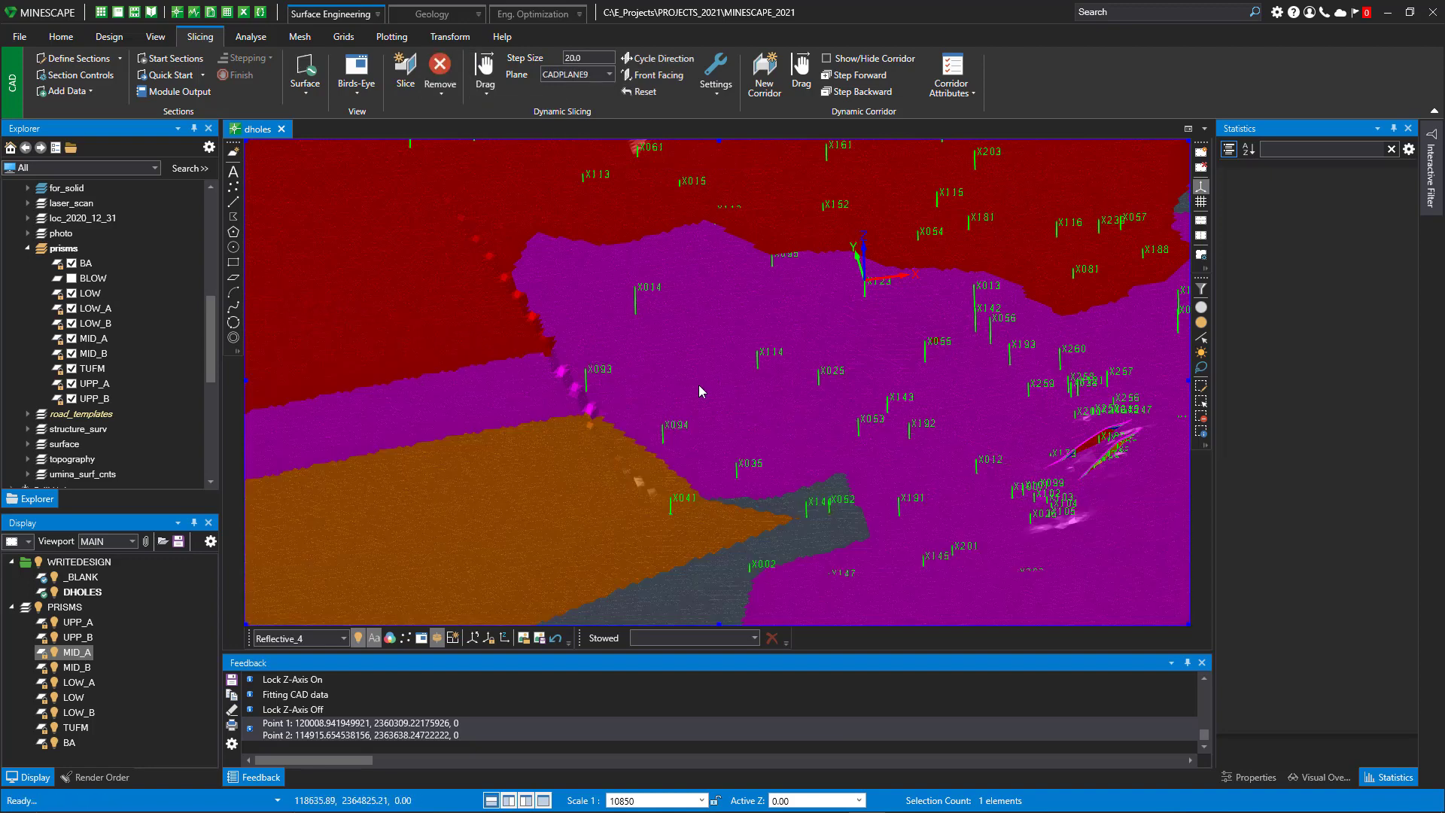
pyautogui.press('f')
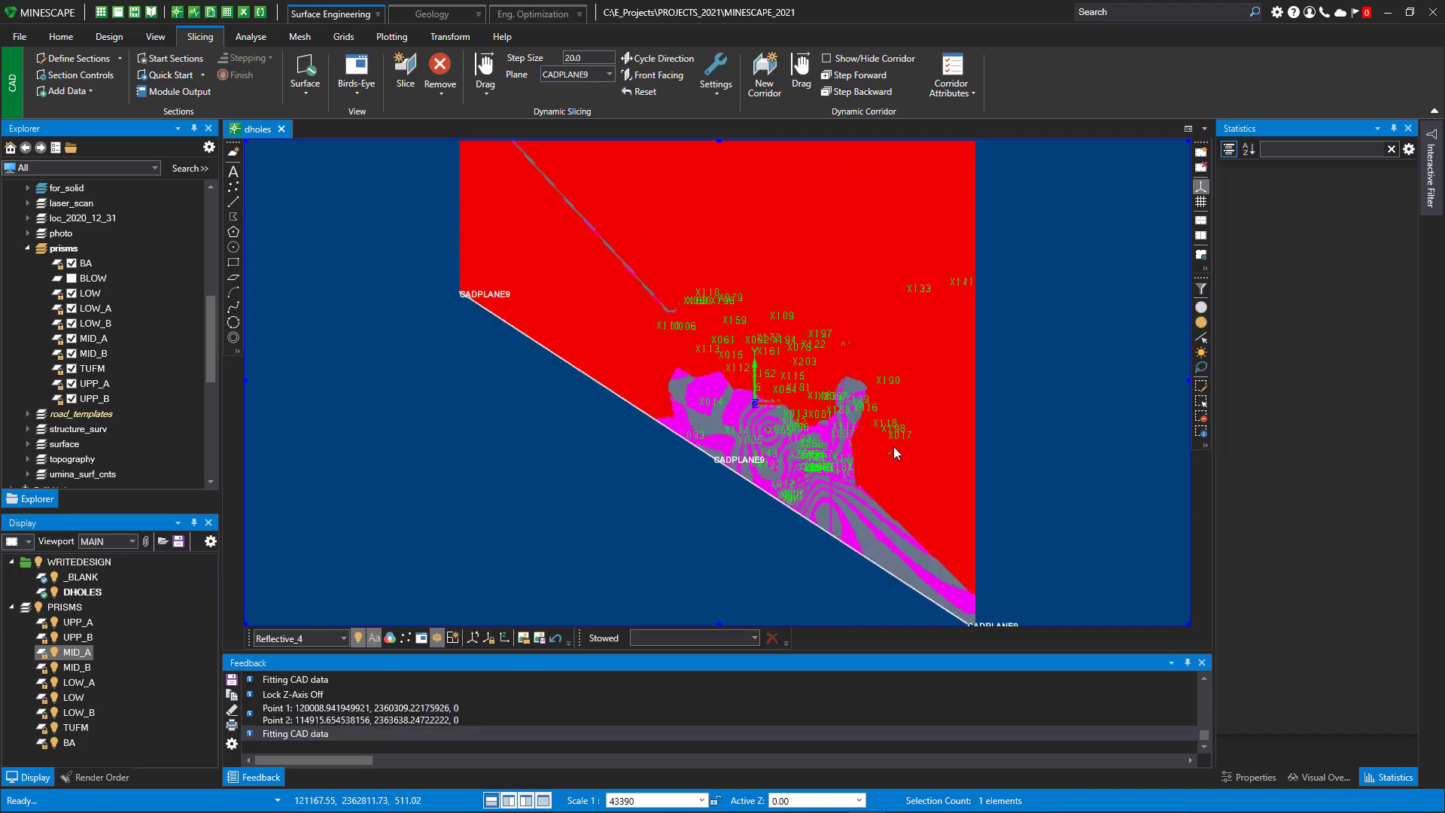
# Move the CADPLANE10 slice plane through the prisms model from a picked orientation point.
pyautogui.moveTo(720, 406); pyautogui.dragTo(549, 366, button='middle')
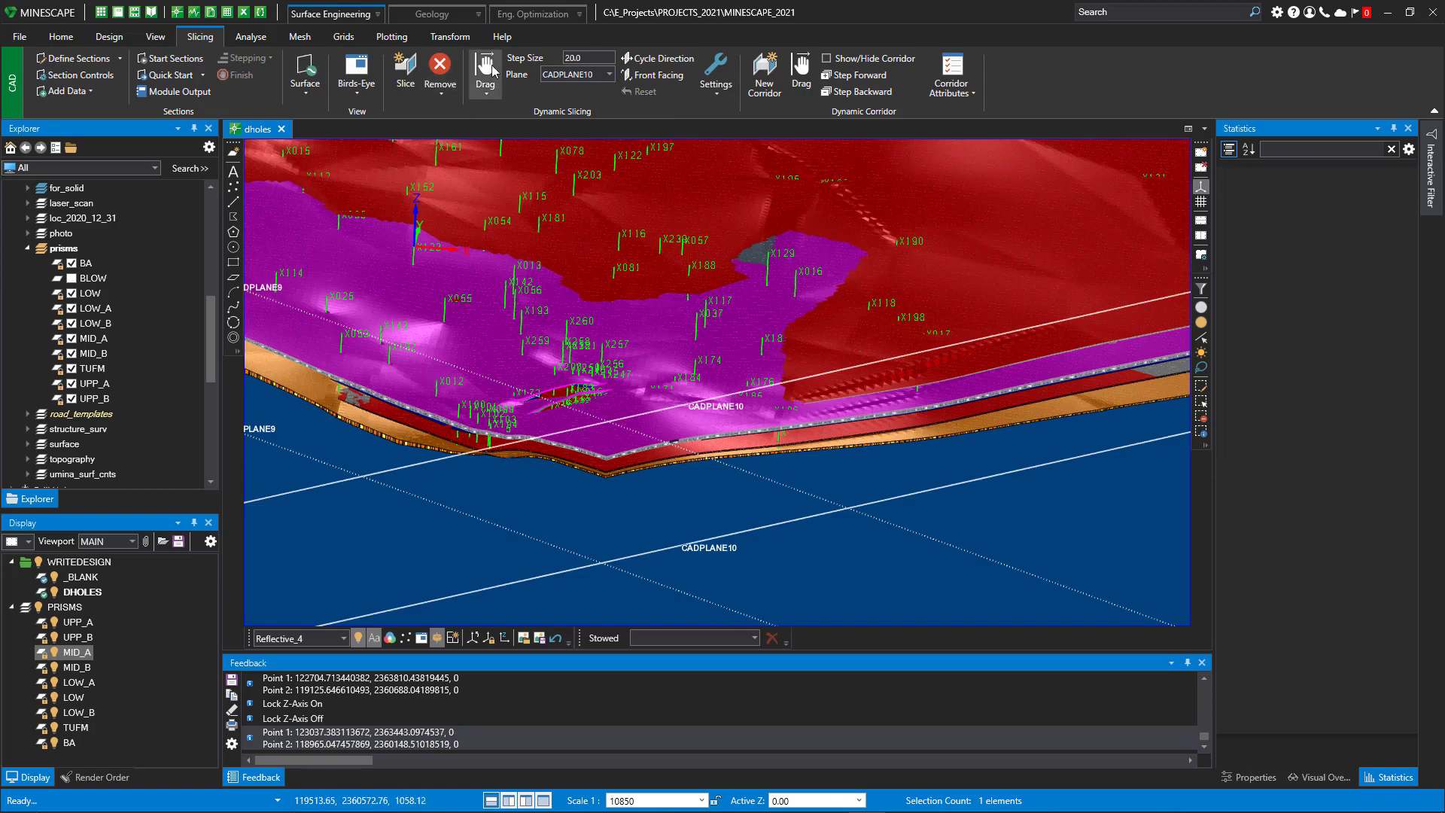
pyautogui.click(486, 79)
pyautogui.click(513, 114)
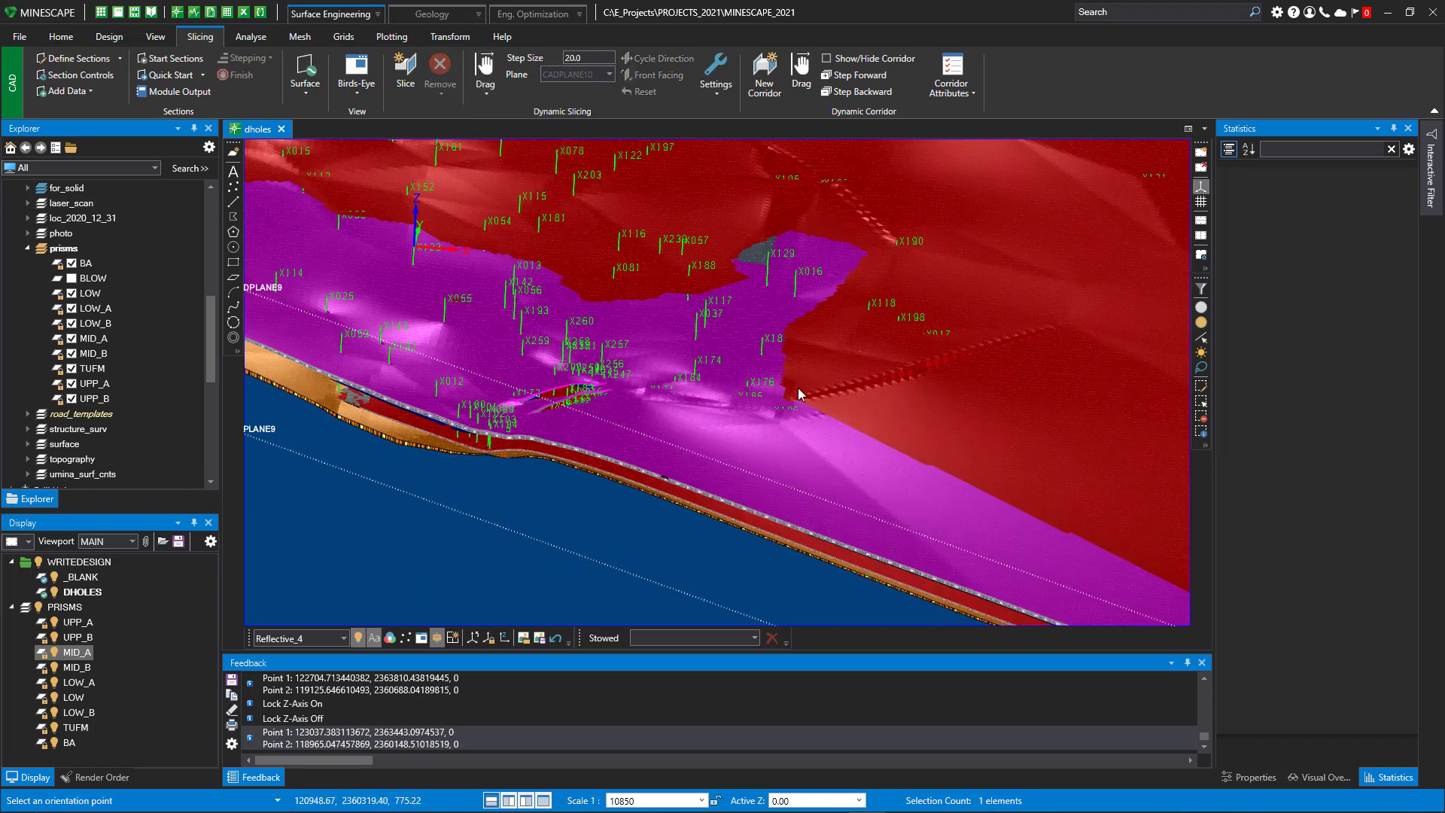
pyautogui.click(741, 459)
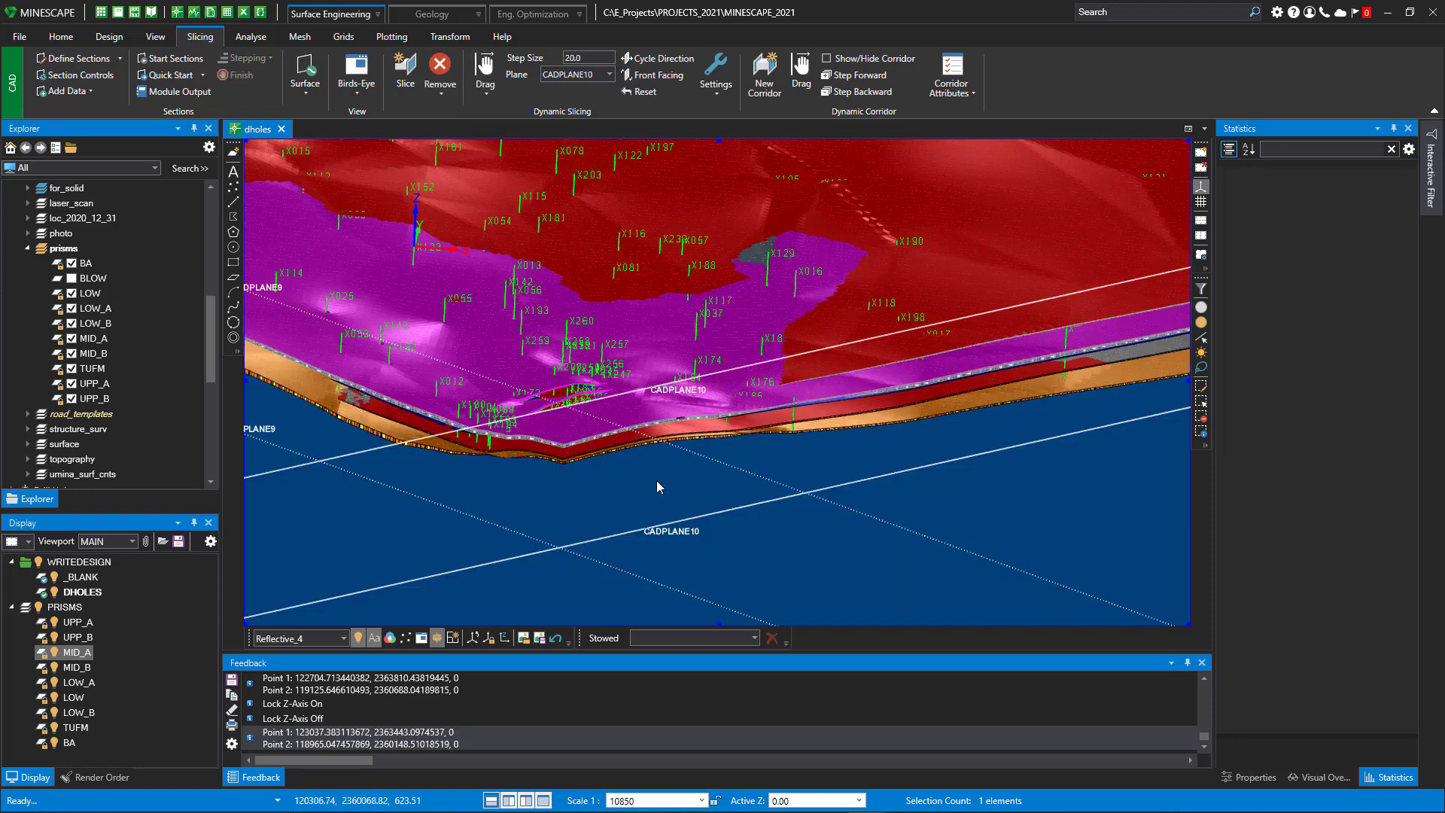
# Remove all slice planes from the prisms model.
pyautogui.moveTo(657, 480); pyautogui.dragTo(712, 467, button='middle')
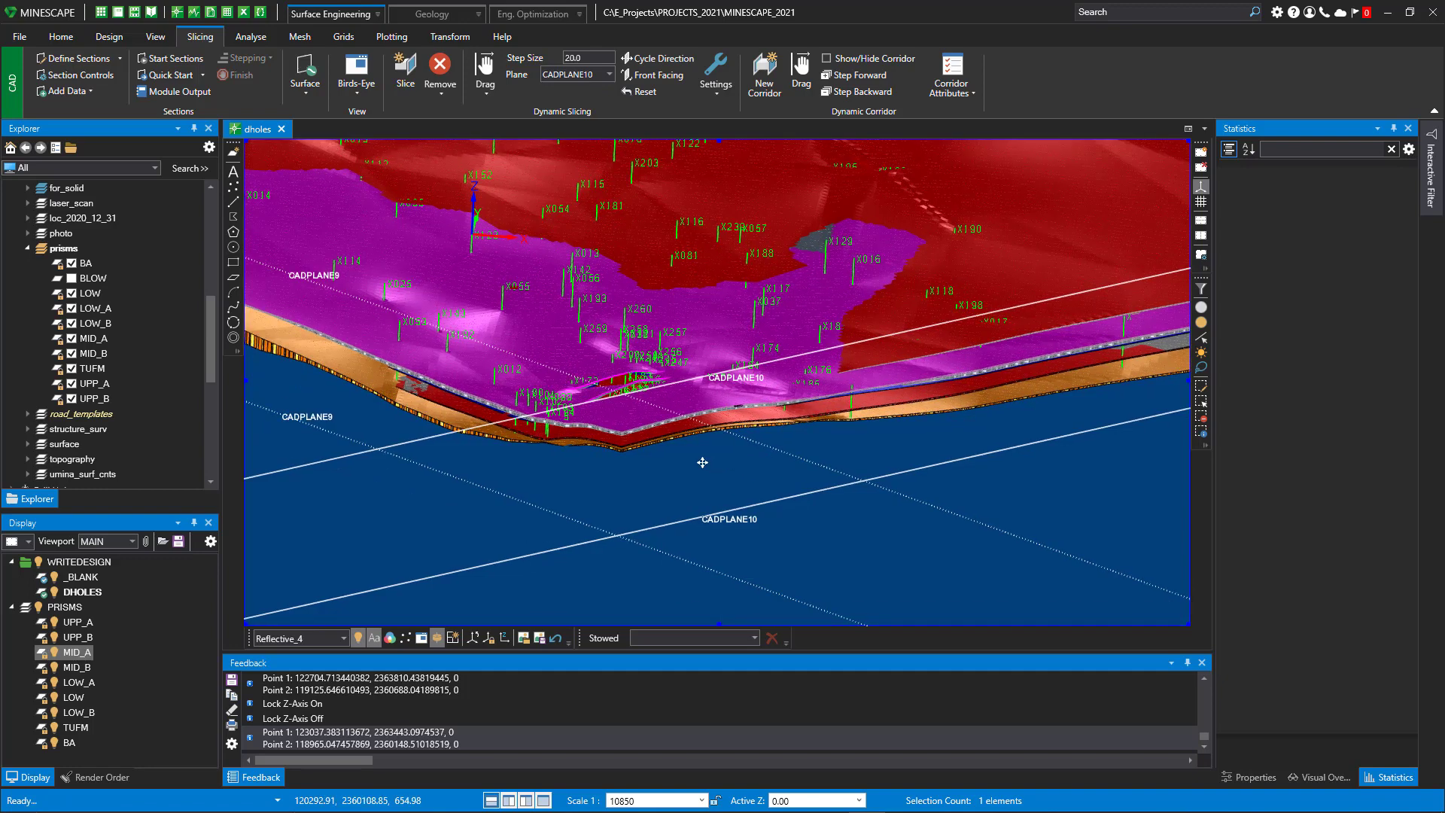
pyautogui.click(689, 461)
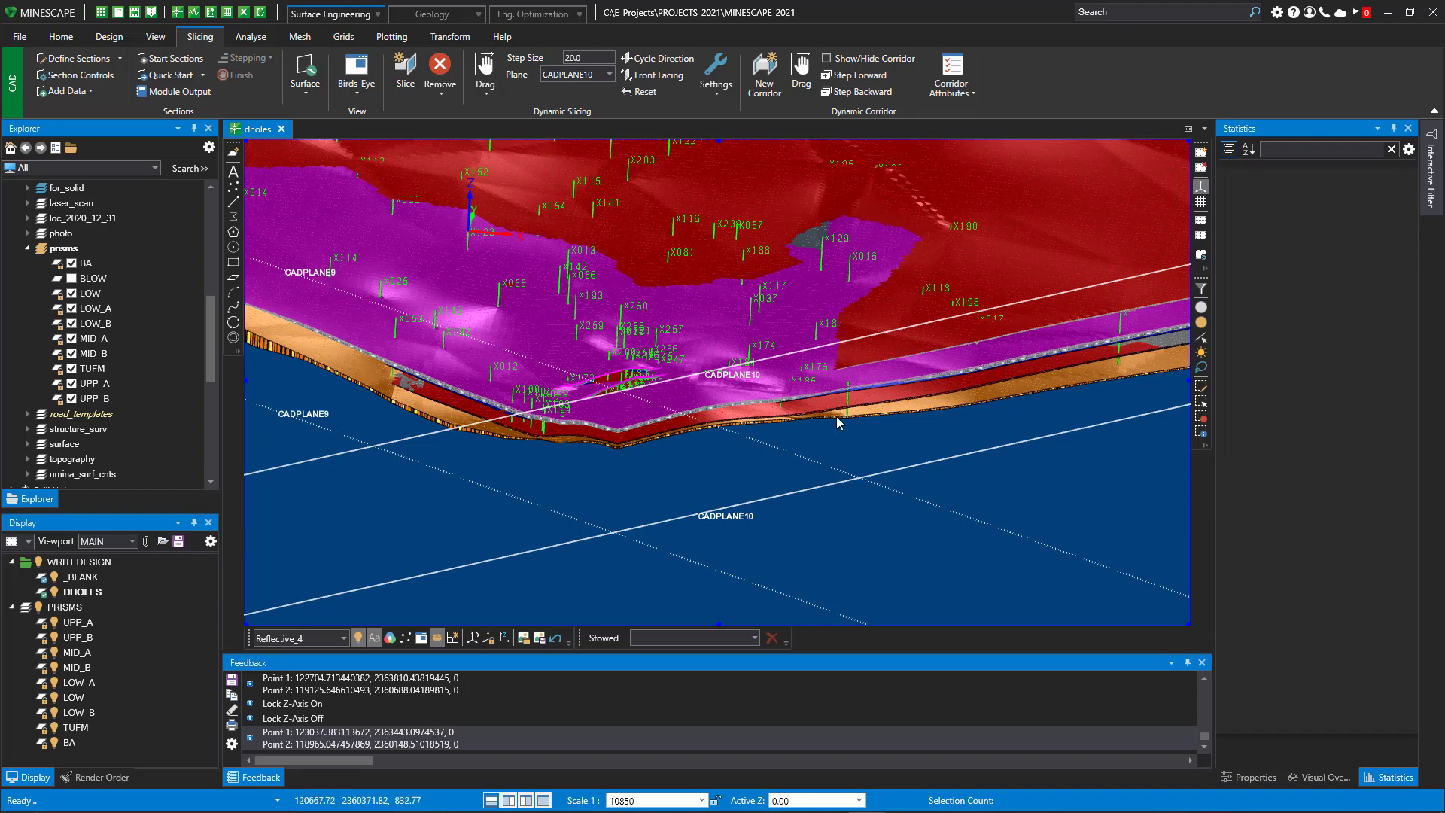
pyautogui.click(443, 69)
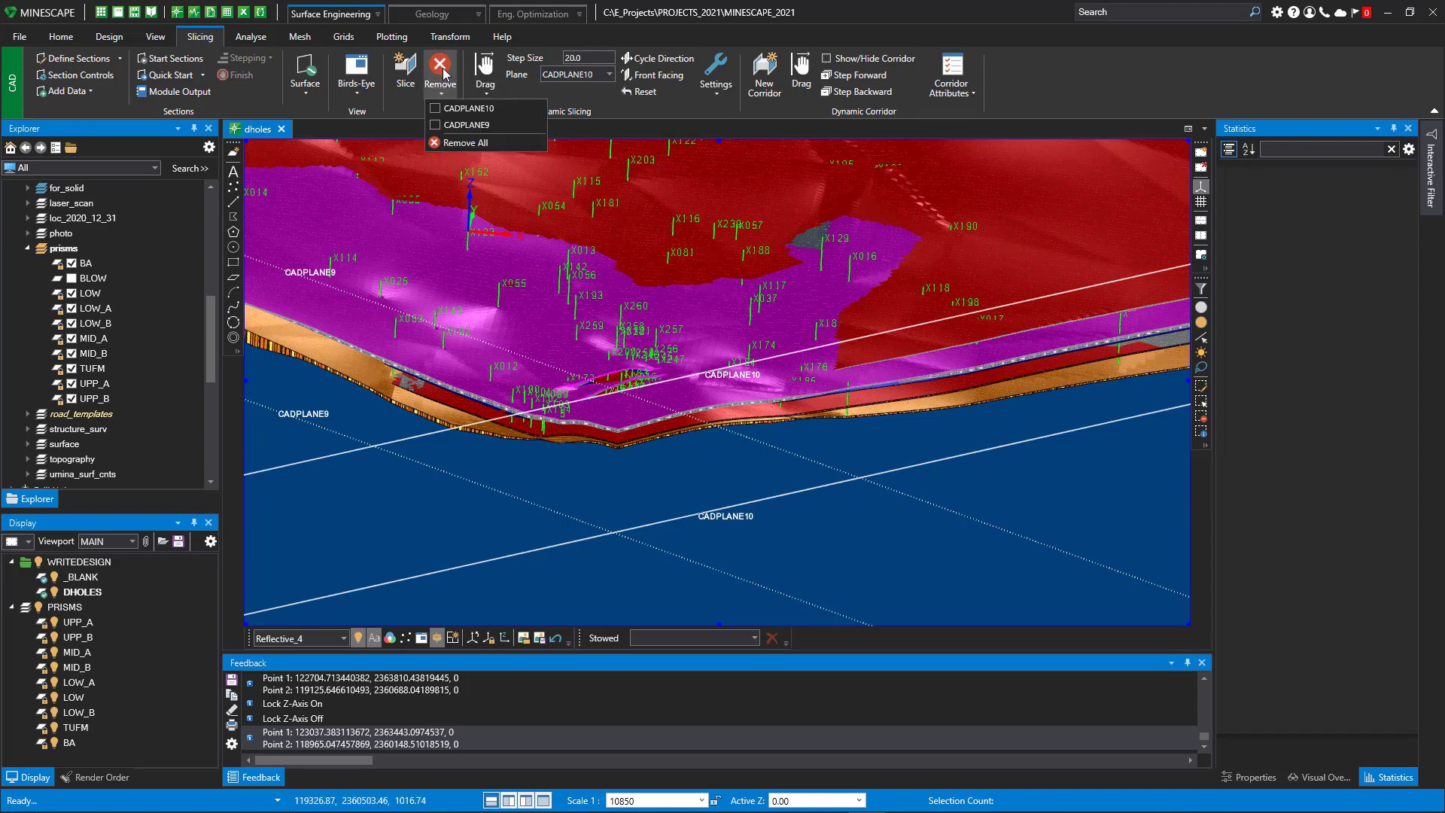
pyautogui.click(453, 143)
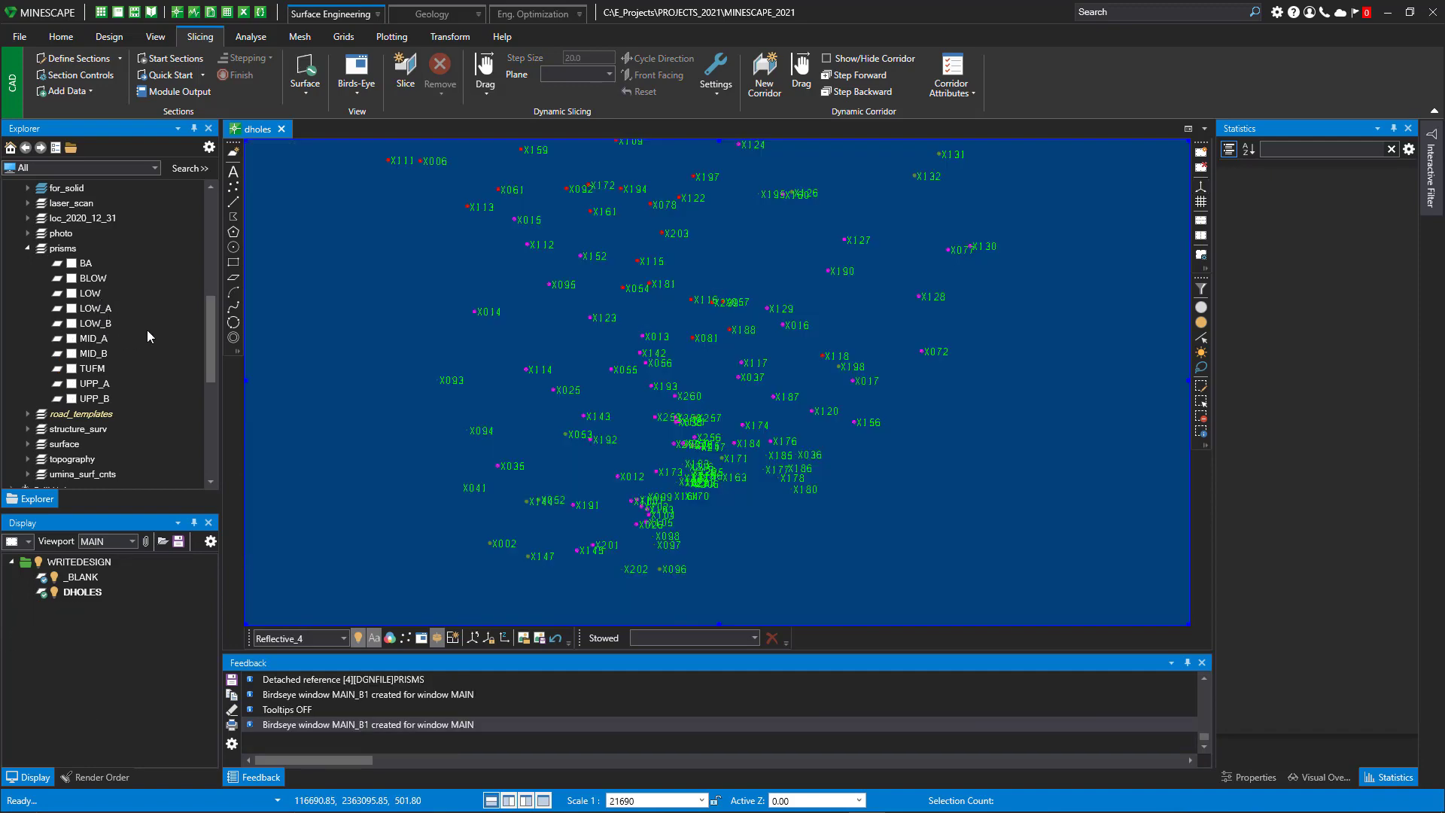
# Open the LIMIT layer of the dholes design file for editing and inspect its boundary around the drill holes in 3D and plan.
pyautogui.click(25, 247)
pyautogui.scroll(4, 84, 308)
pyautogui.rightClick(102, 331)
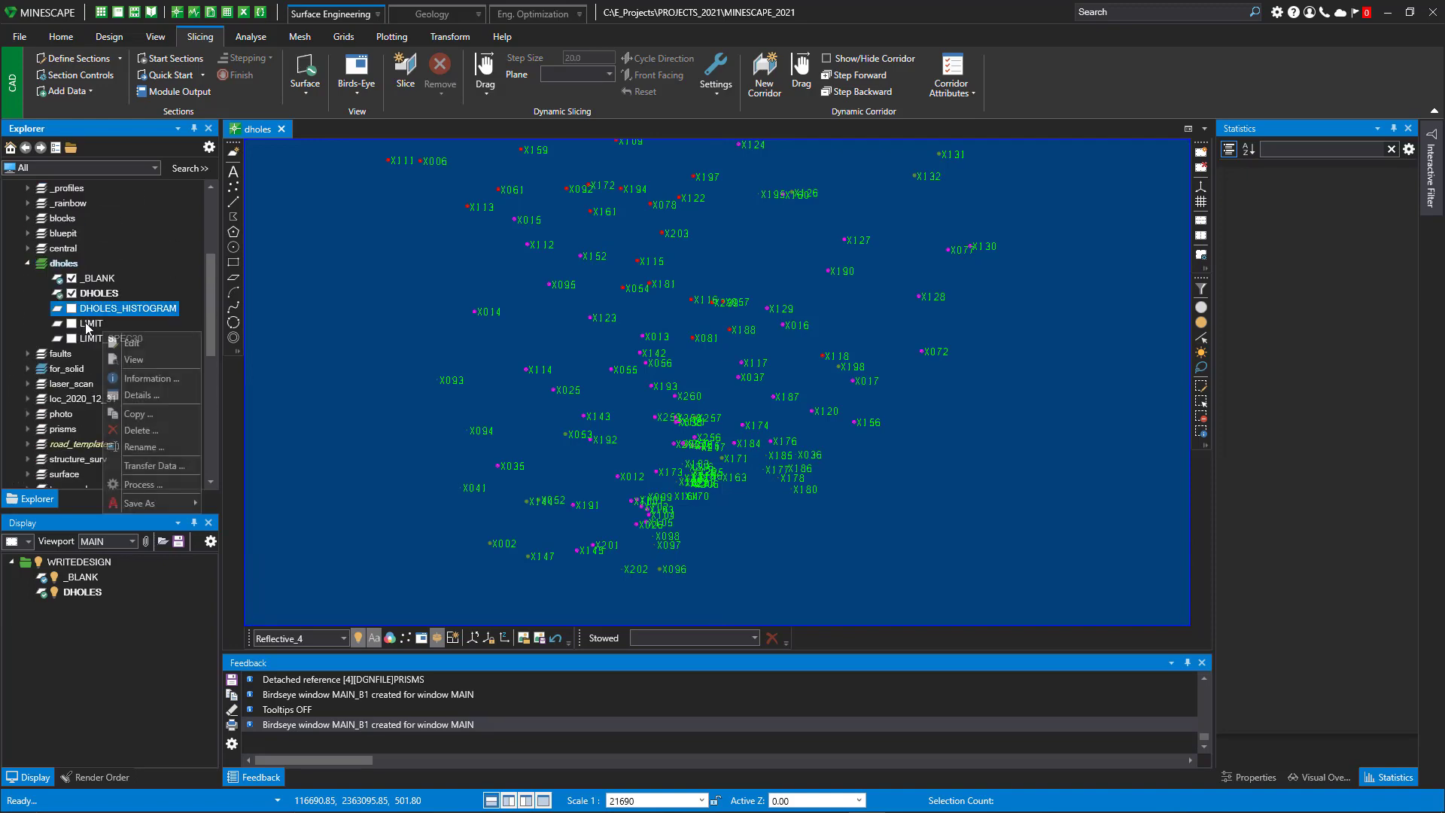
pyautogui.rightClick(85, 325)
pyautogui.click(103, 335)
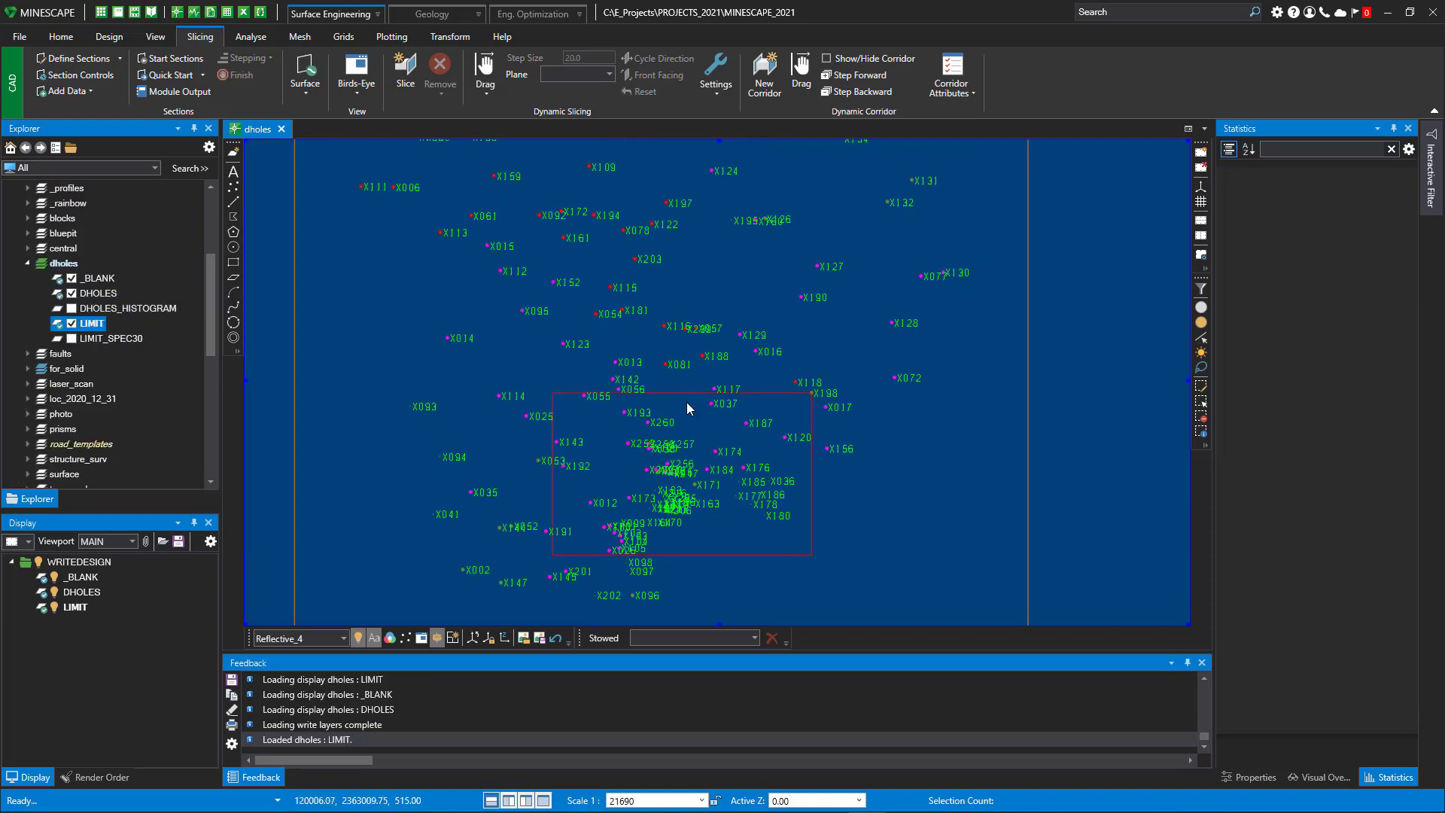
pyautogui.scroll(-1, 686, 402)
pyautogui.moveTo(713, 405); pyautogui.dragTo(711, 356, button='middle')
pyautogui.scroll(1, 646, 407)
pyautogui.moveTo(754, 311); pyautogui.dragTo(697, 352, button='middle')
pyautogui.scroll(1, 661, 461)
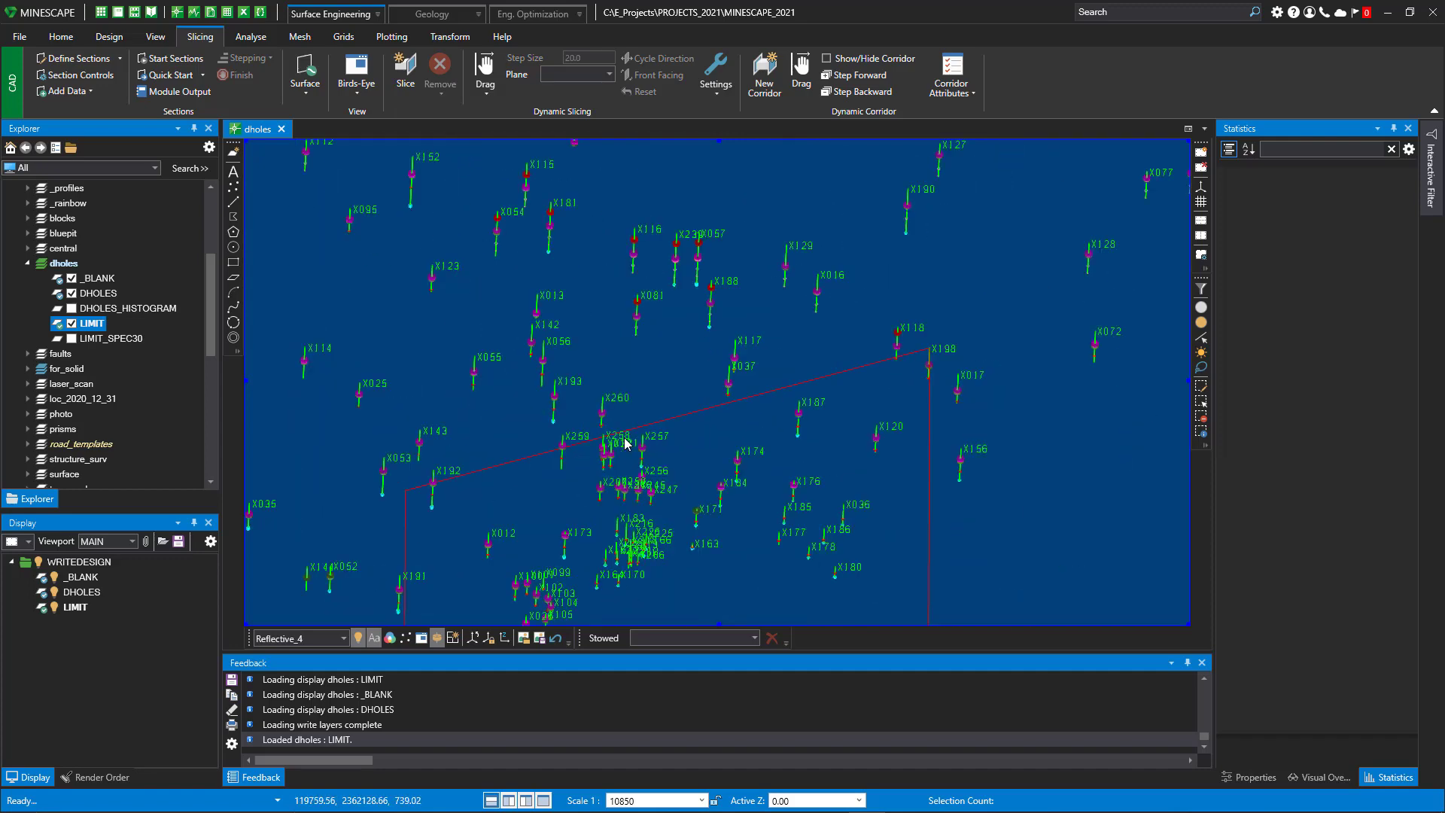
pyautogui.press('p')
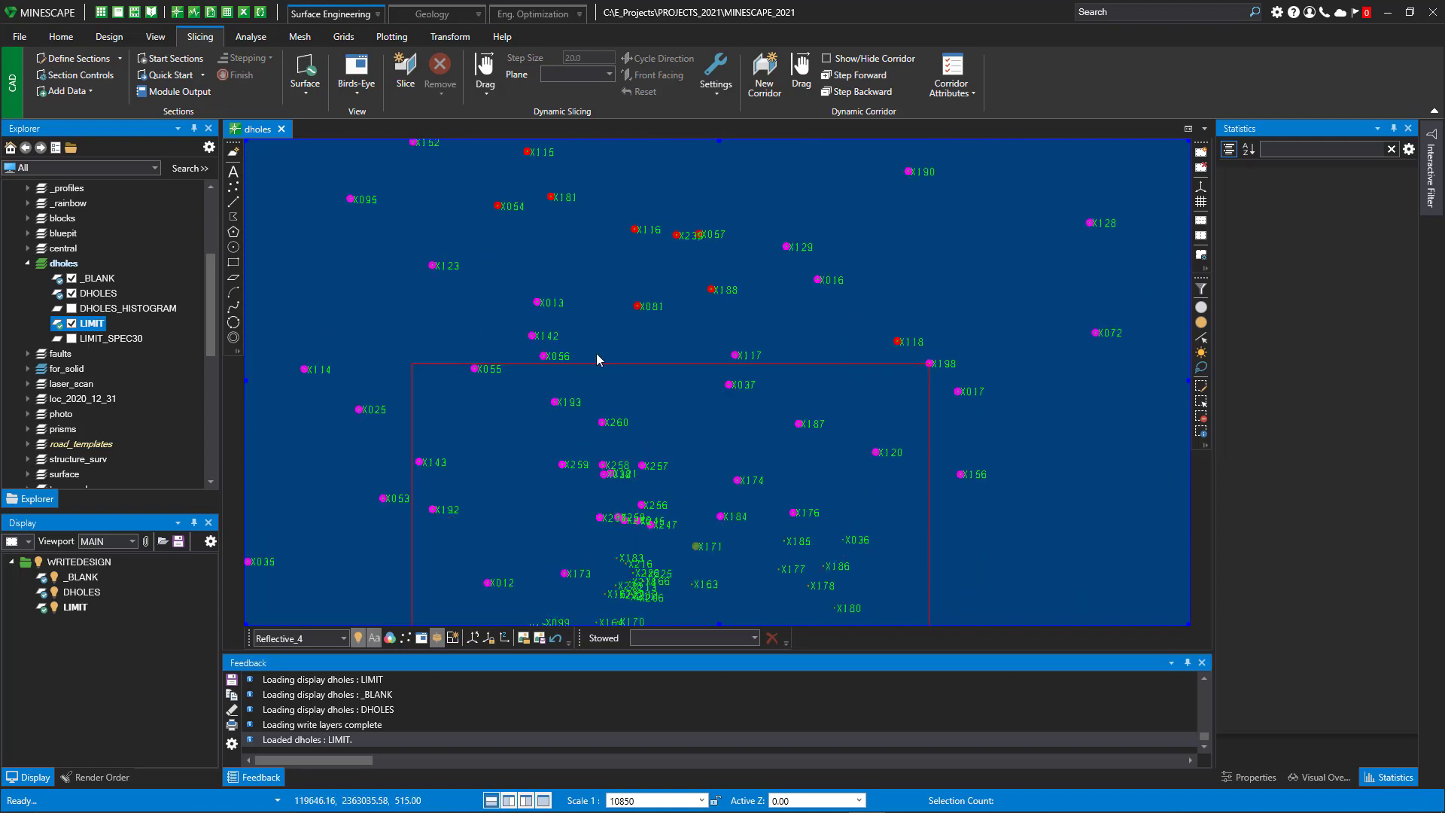
# Hide the LIMIT layer in the display list and clear the feedback messages.
pyautogui.click(54, 608)
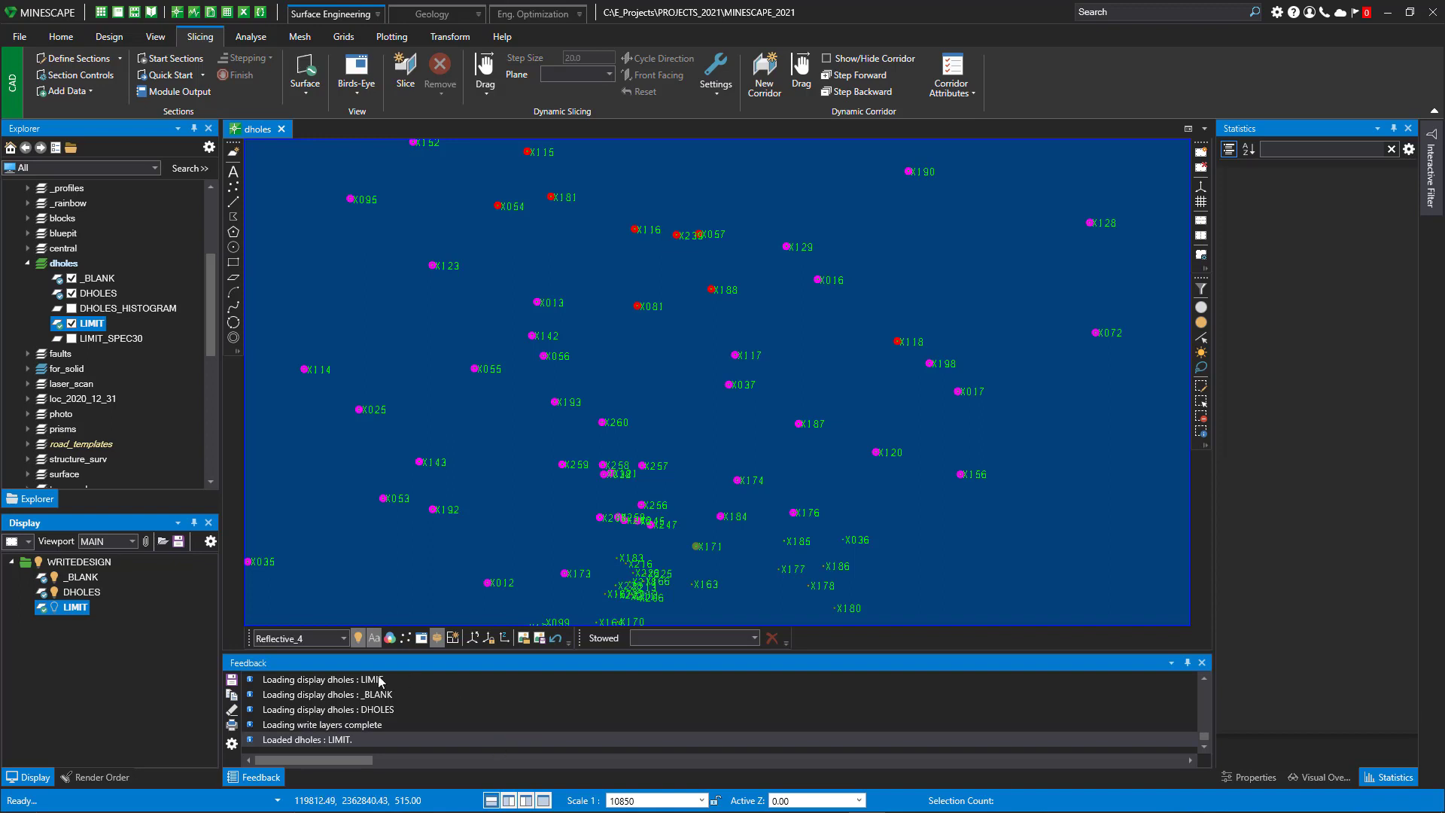
pyautogui.click(233, 713)
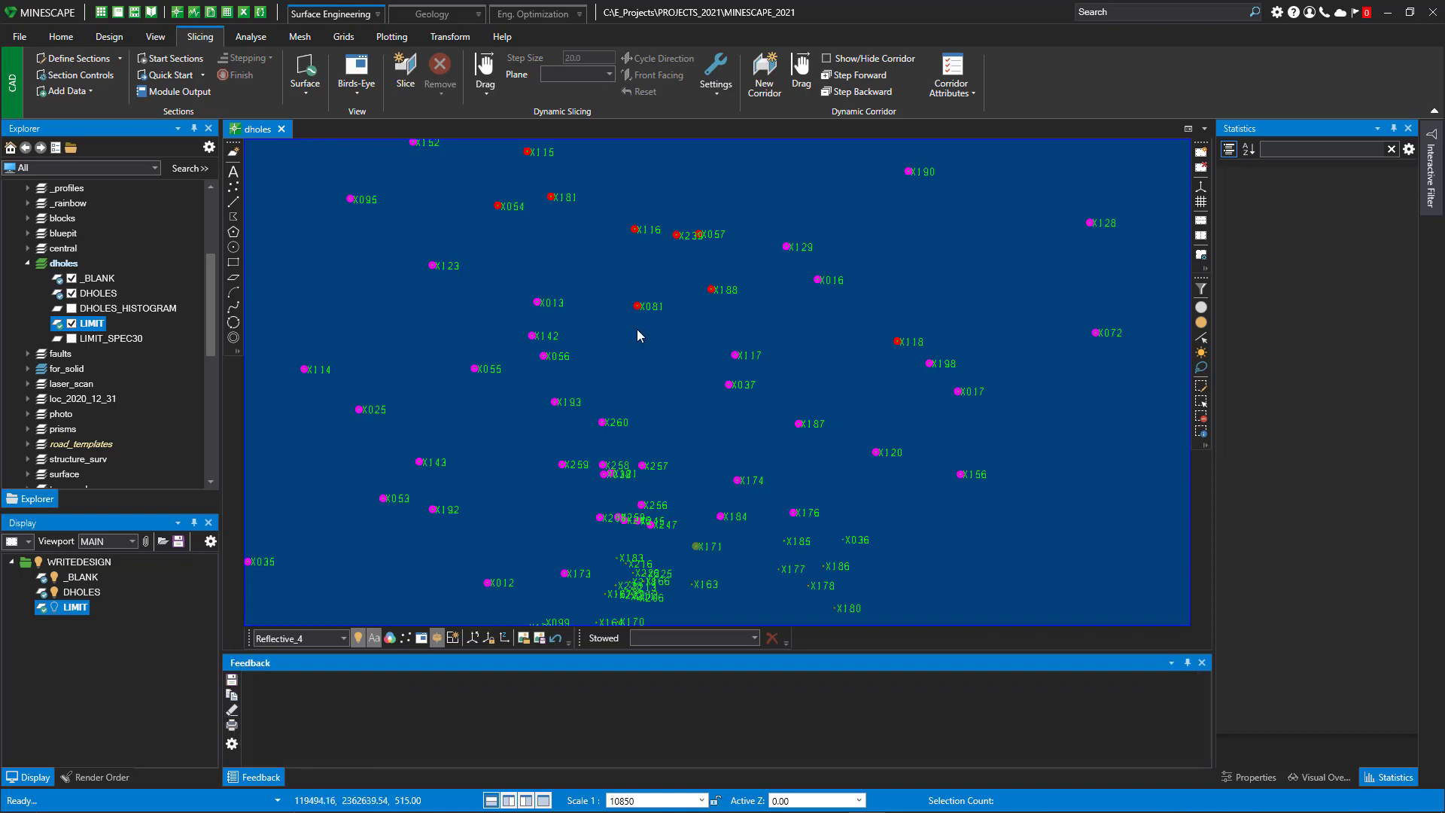
pyautogui.moveTo(665, 350); pyautogui.dragTo(671, 328, button='middle')
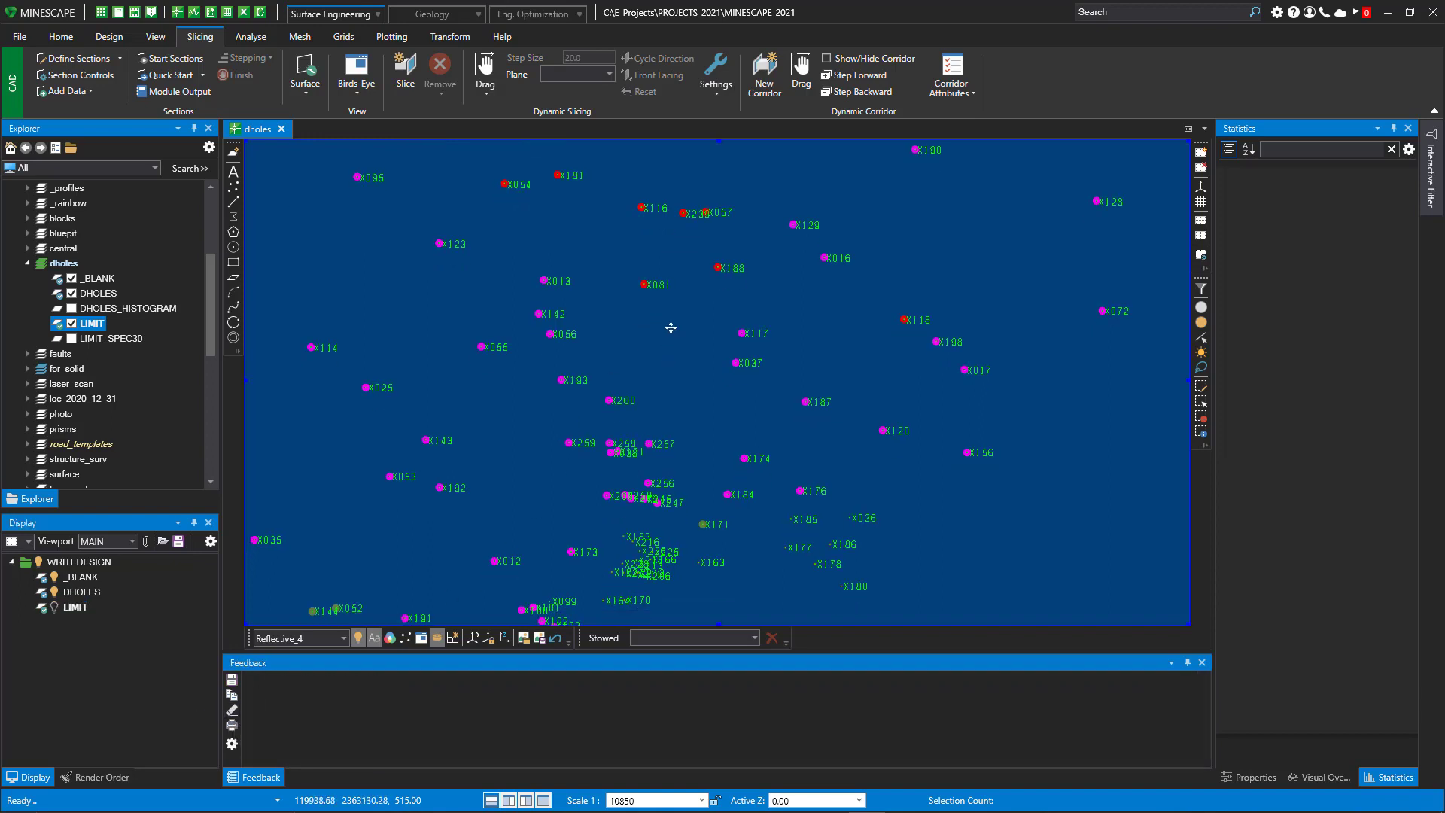
# Try to draw a line on the hidden LIMIT layer.
pyautogui.click(61, 37)
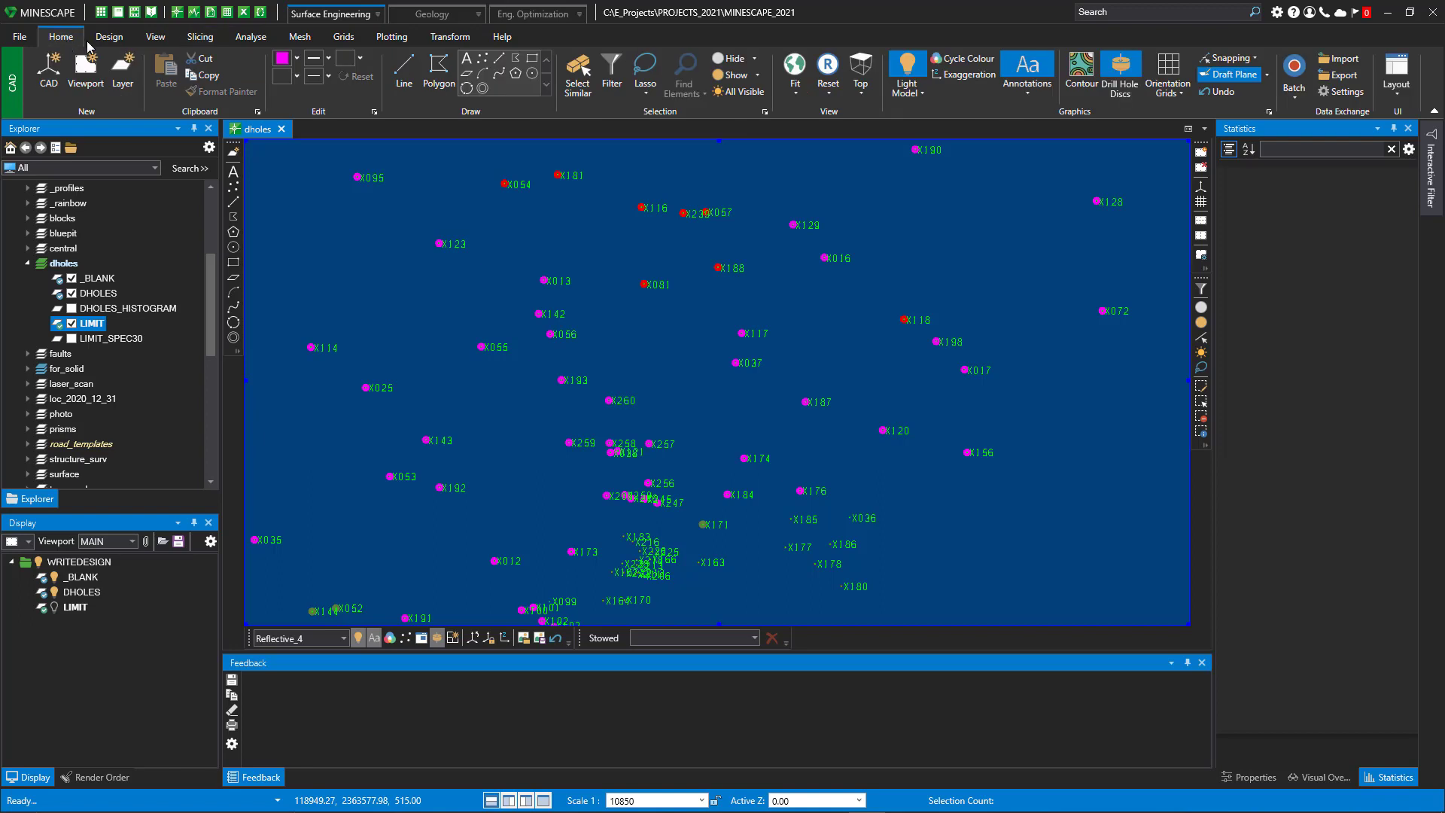
pyautogui.click(402, 72)
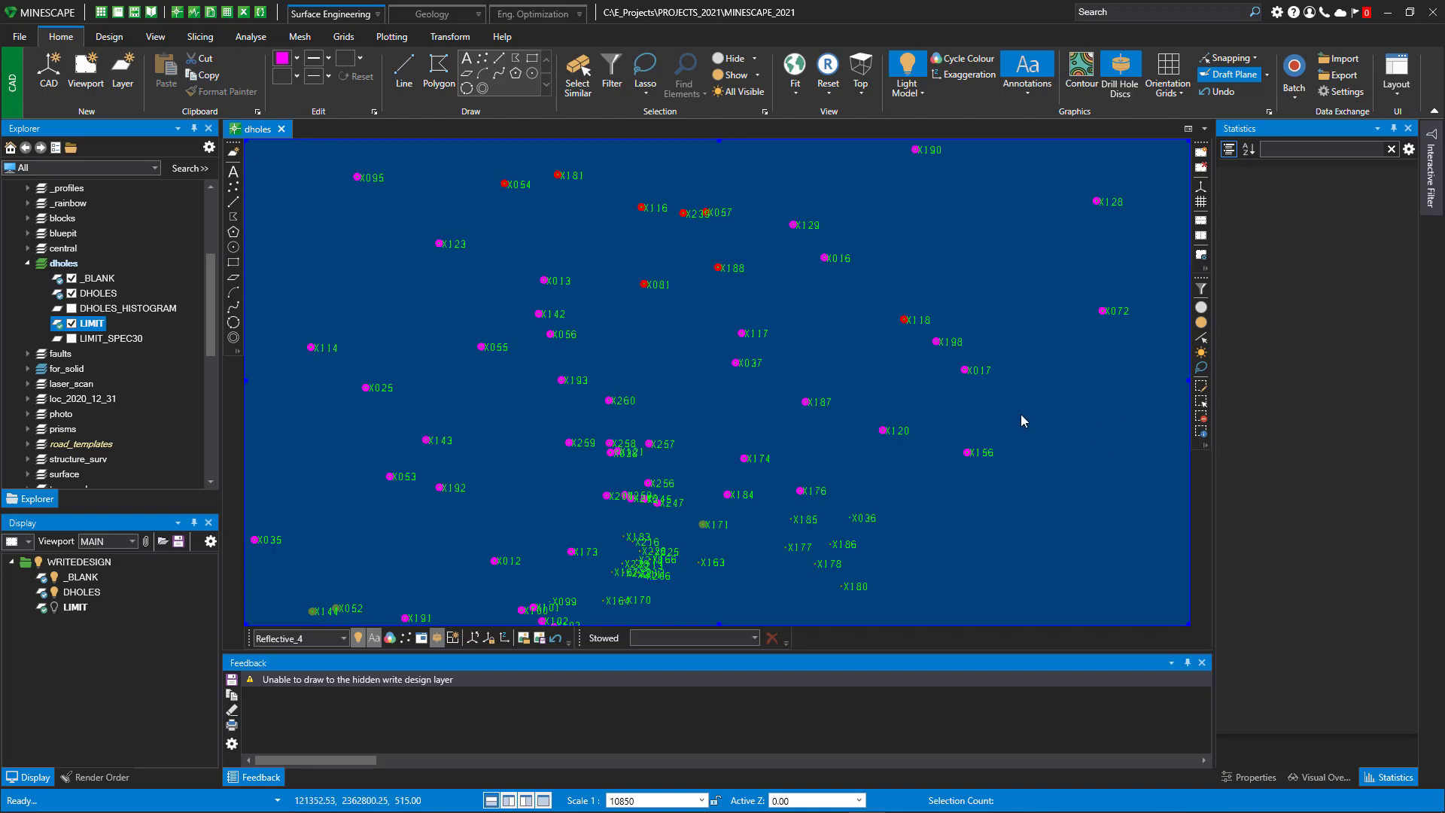
pyautogui.scroll(-2, 828, 418)
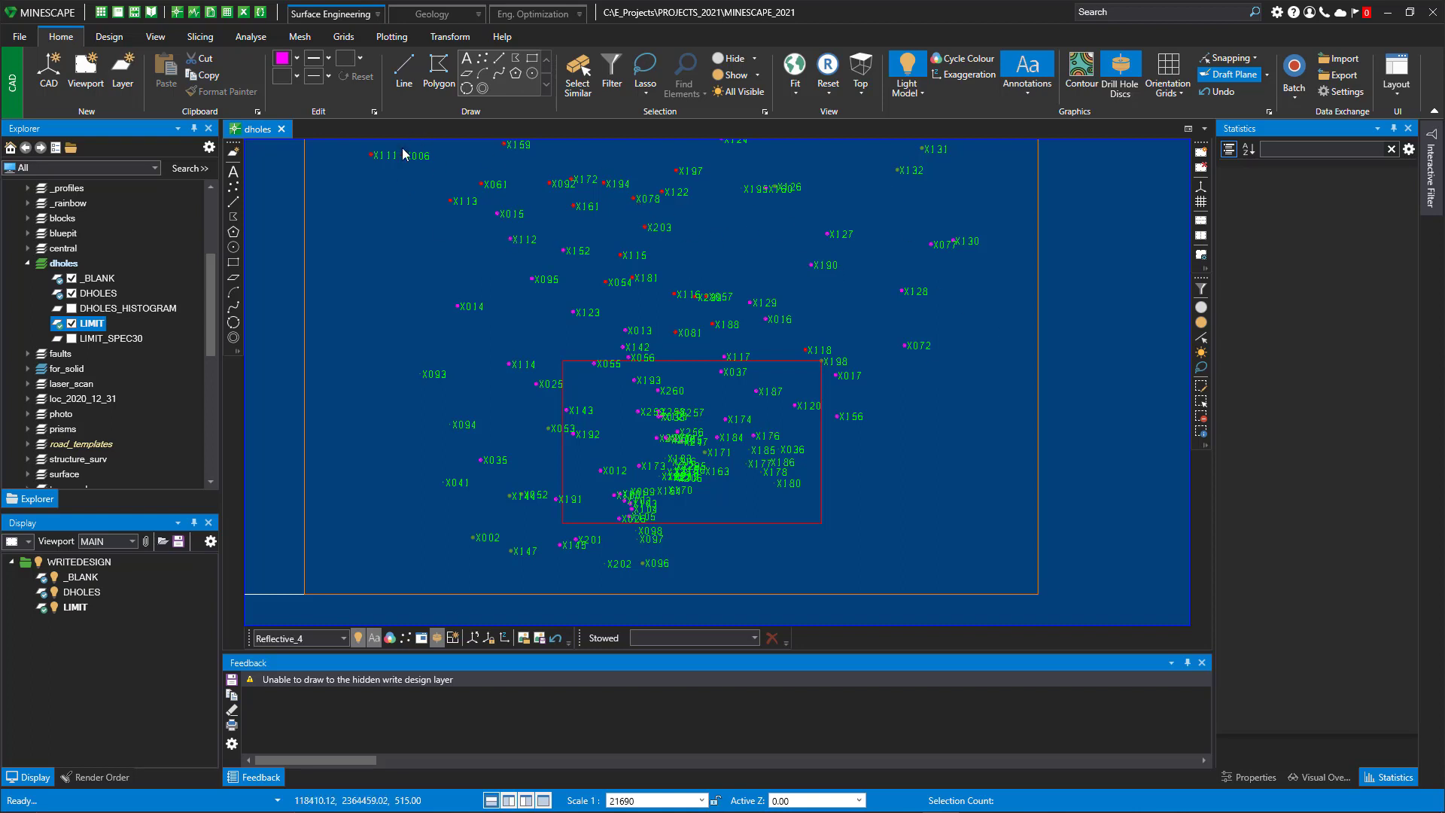
# Switch to the Open Cut module to view its custom workflow ribbon, and return to CAD.
pyautogui.click(322, 15)
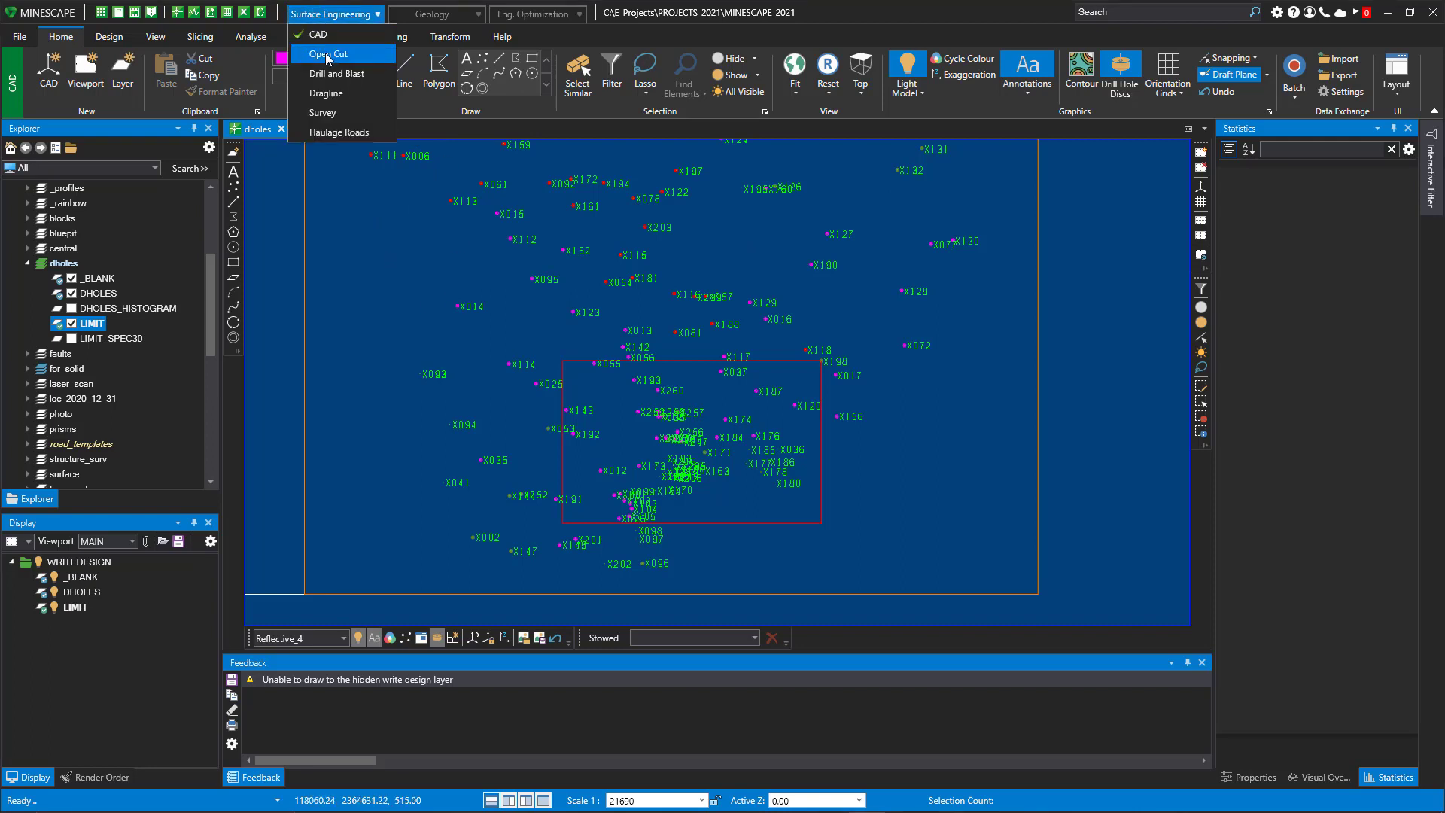
pyautogui.click(328, 55)
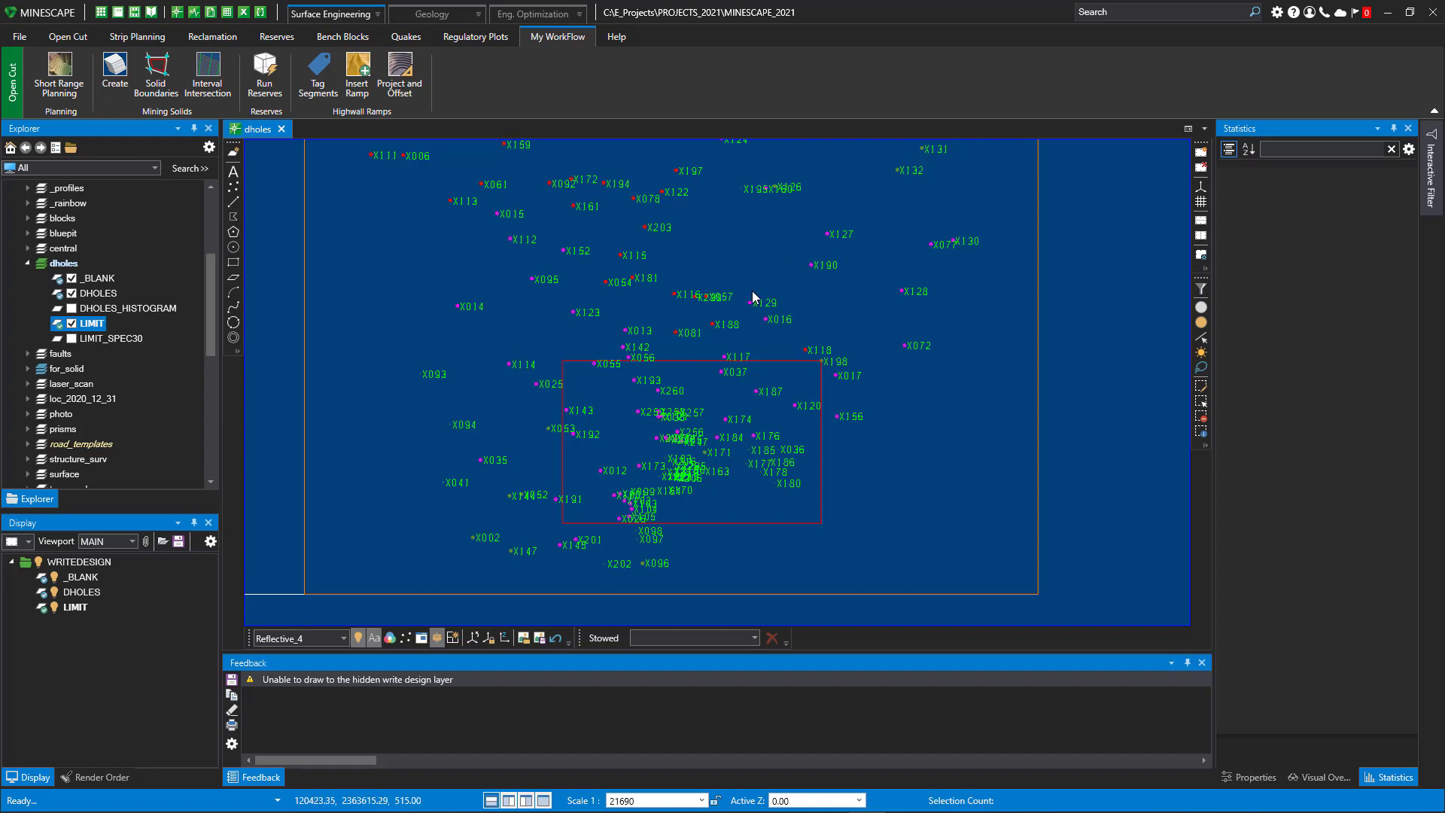
pyautogui.click(324, 17)
pyautogui.click(325, 36)
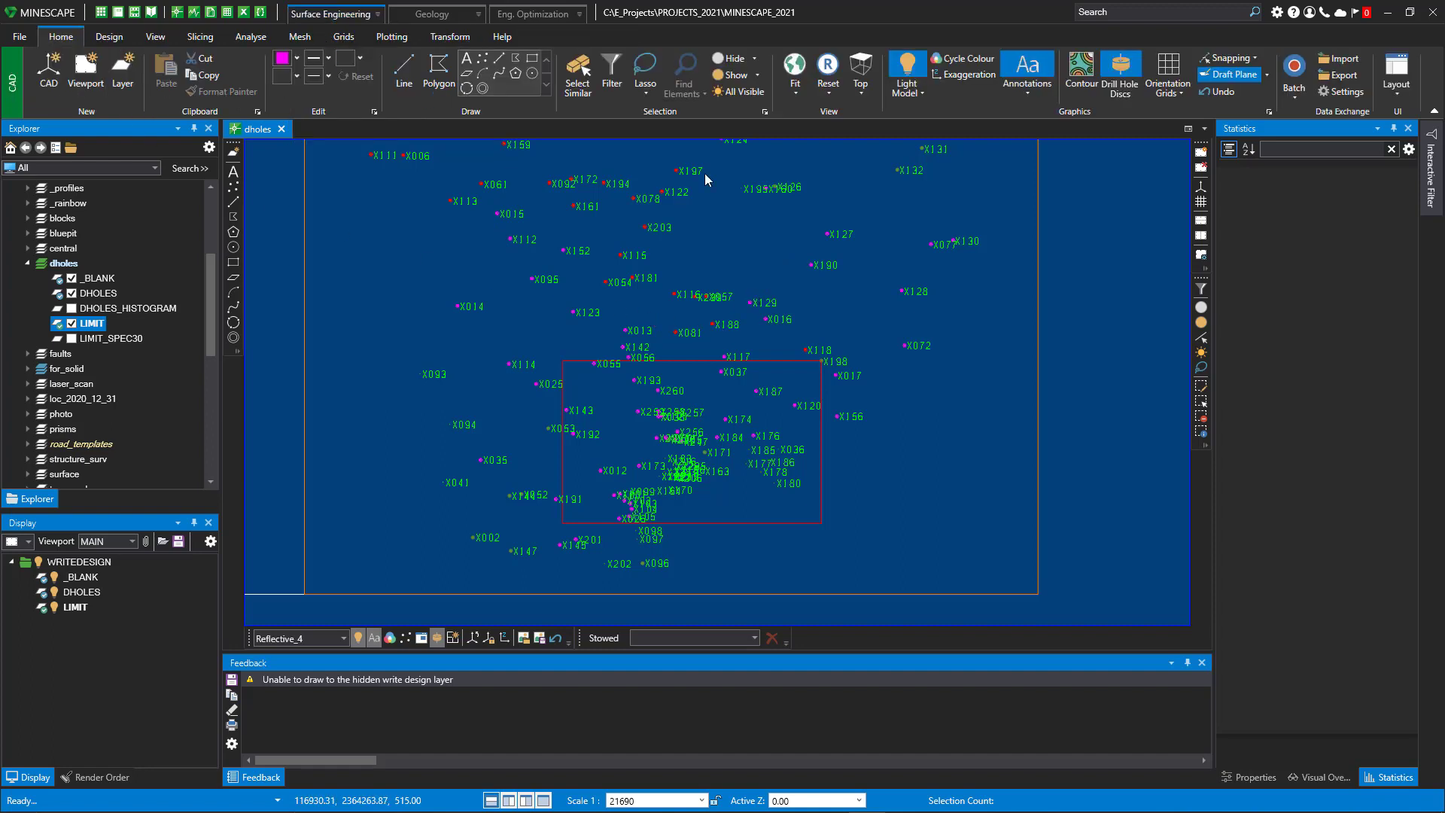
# Add the Contour command to a new group on the custom My WorkFlow ribbon.
pyautogui.rightClick(1076, 68)
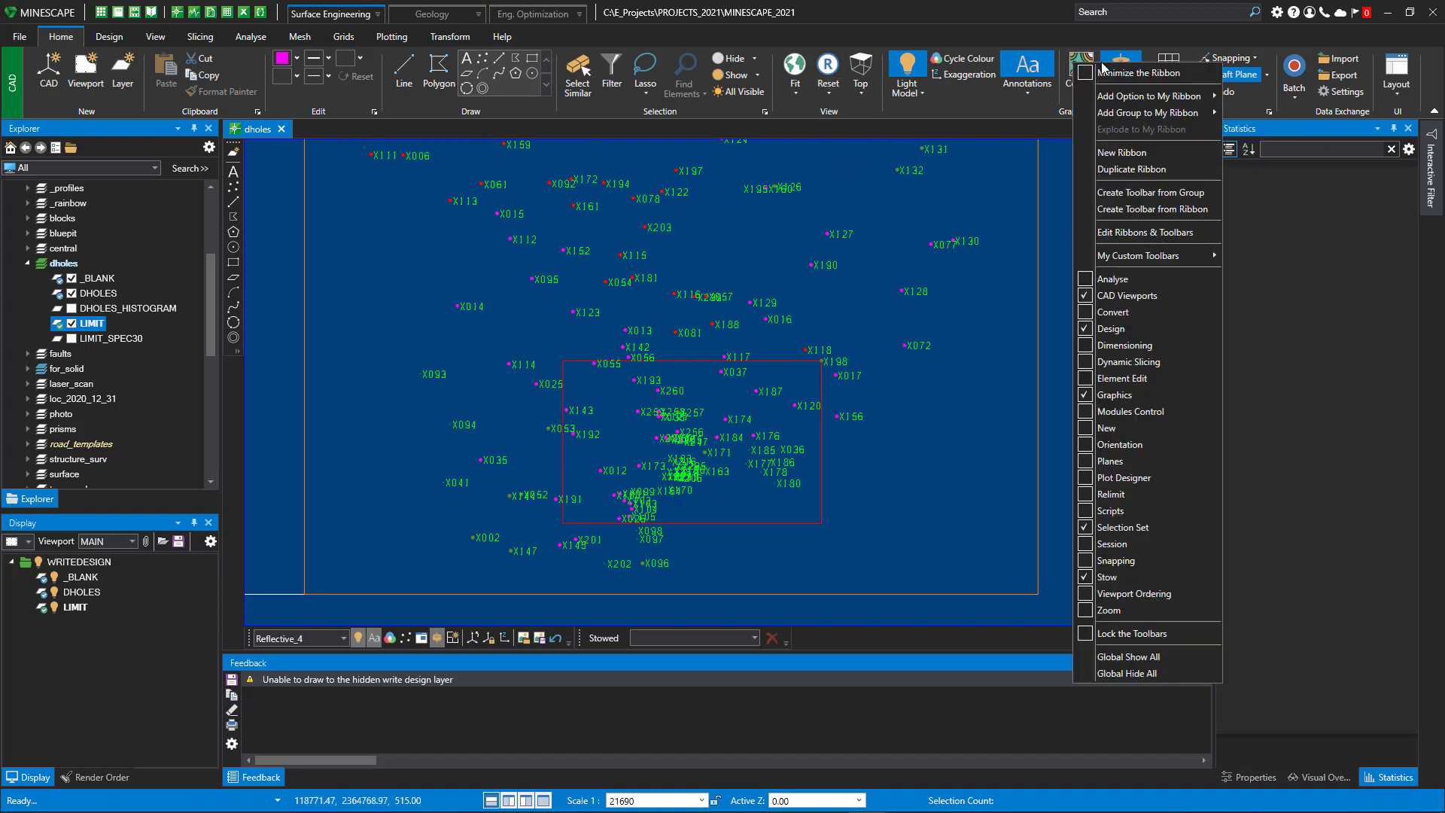
pyautogui.moveTo(1125, 98)
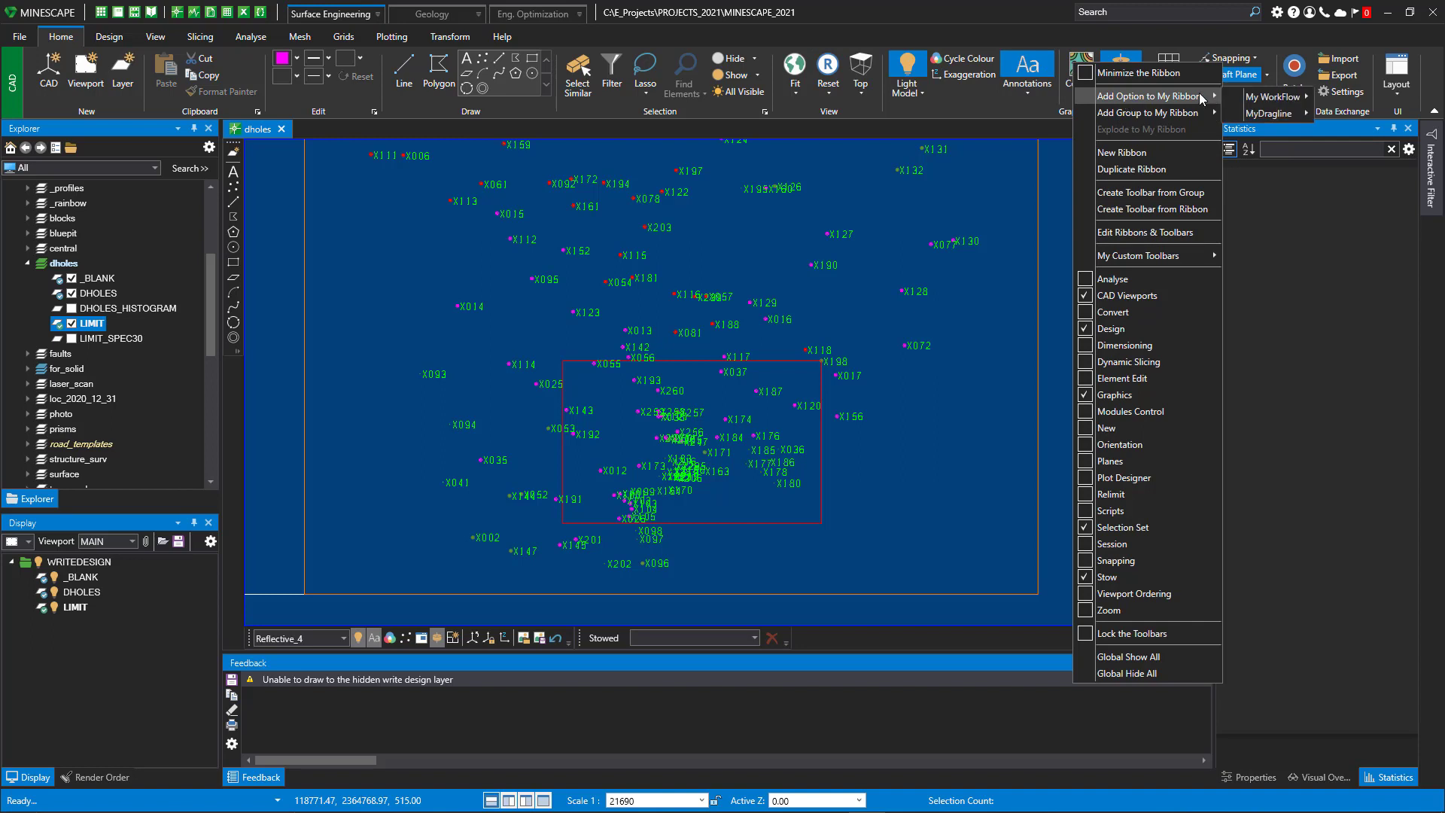
pyautogui.moveTo(1272, 99)
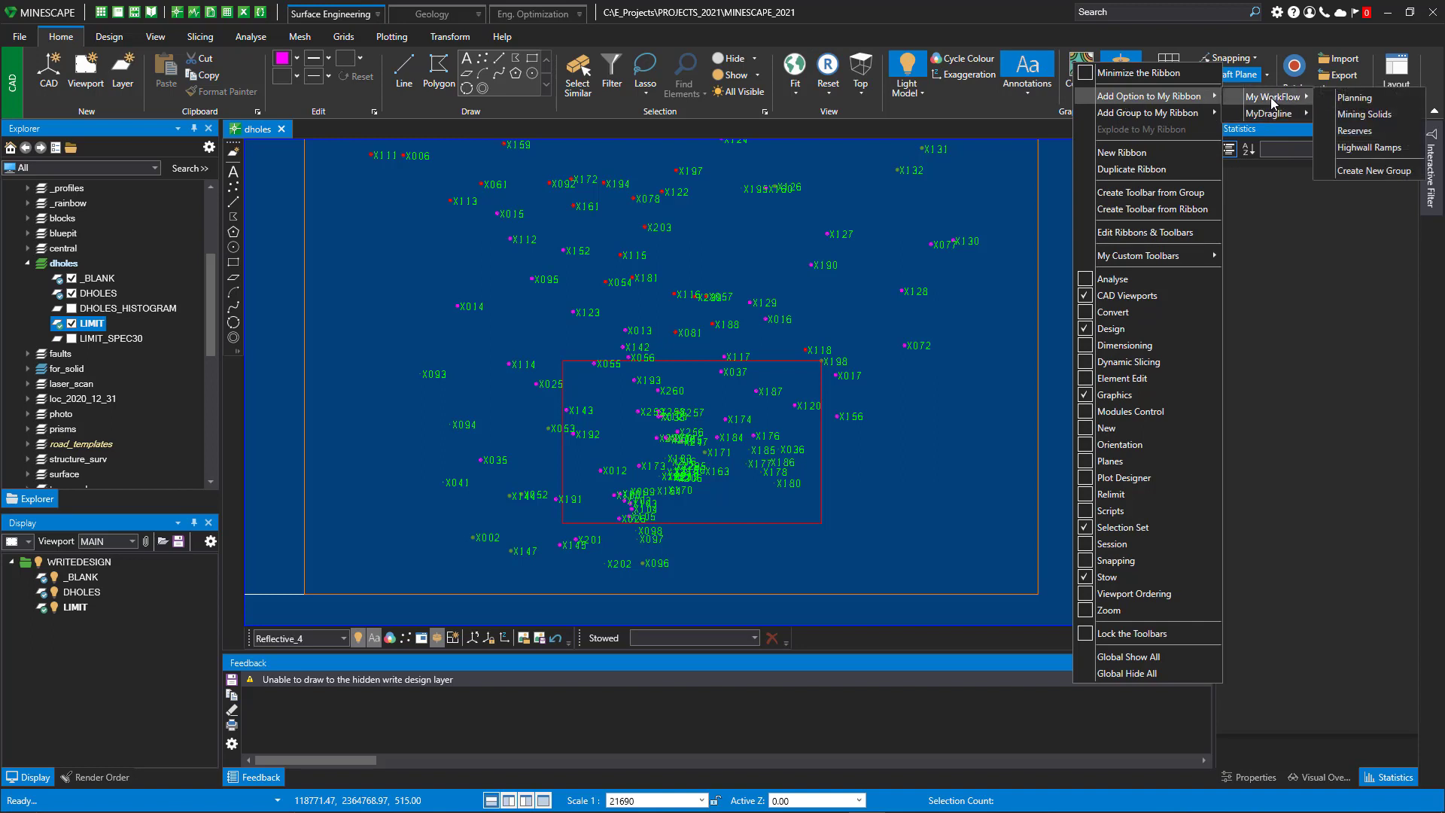
pyautogui.click(1355, 171)
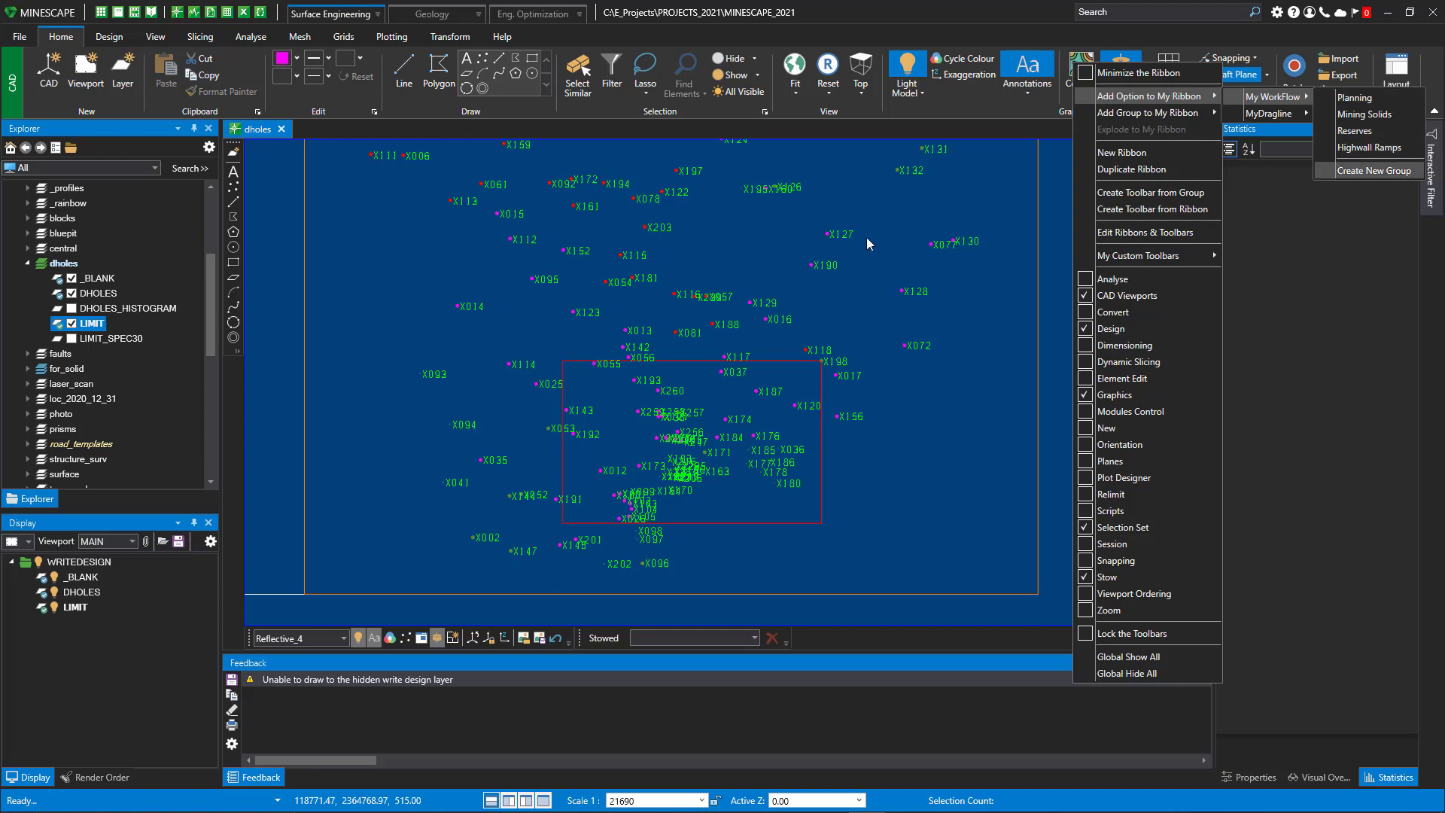
# Check the added Contour command on the My WorkFlow ribbon in the Open Cut module, and return to CAD.
pyautogui.click(327, 21)
pyautogui.click(345, 57)
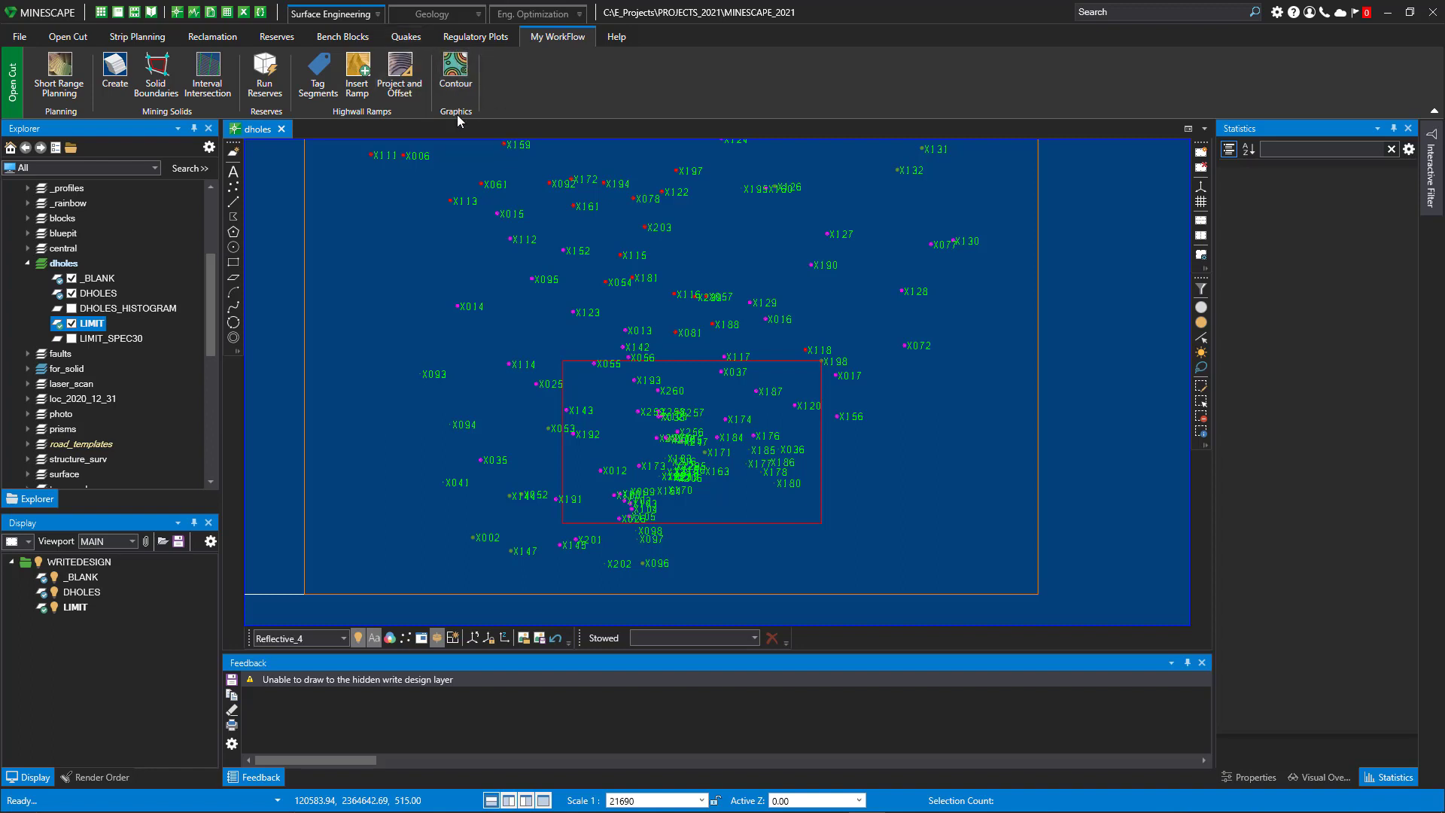
pyautogui.click(323, 15)
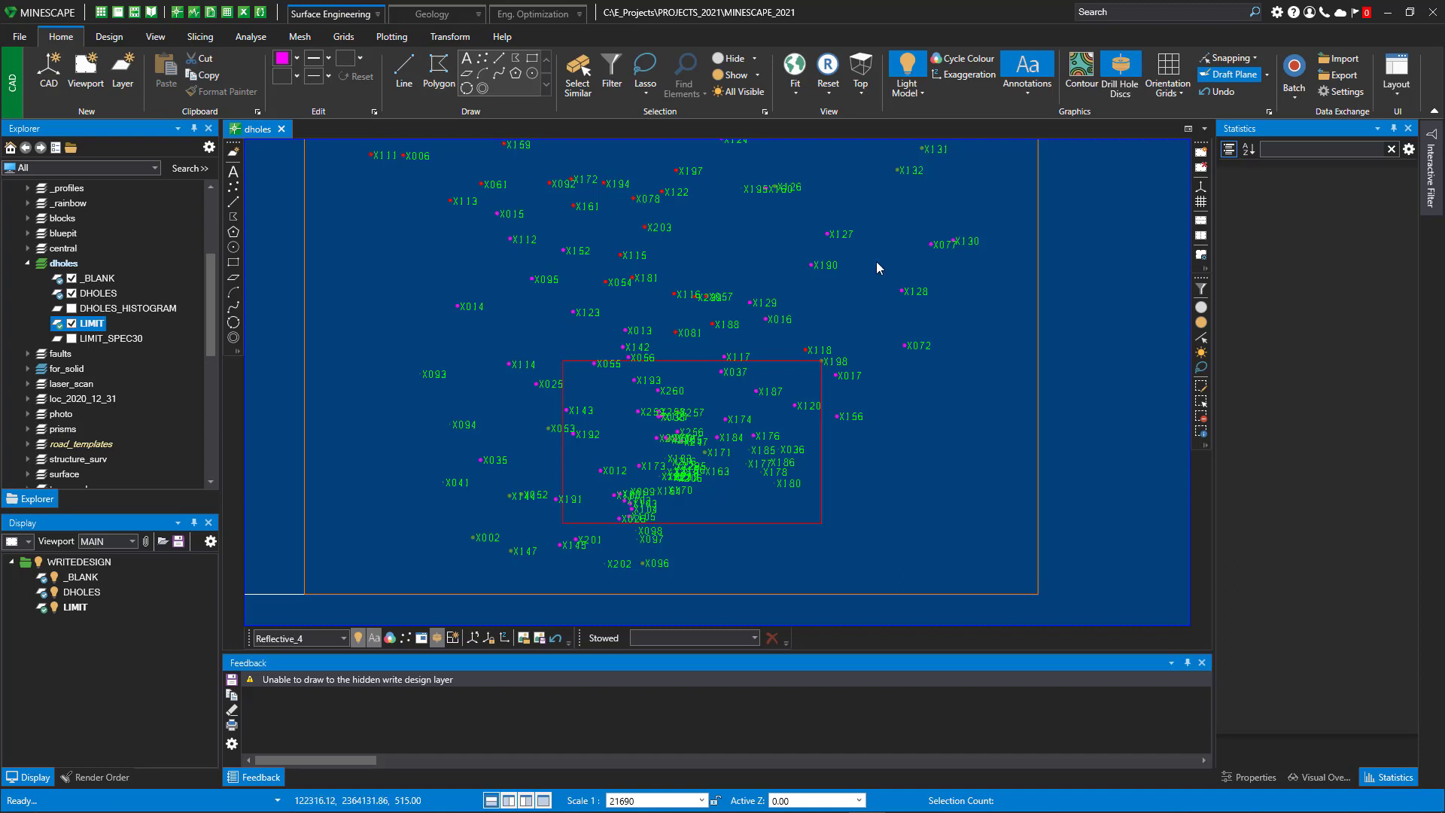
pyautogui.click(861, 92)
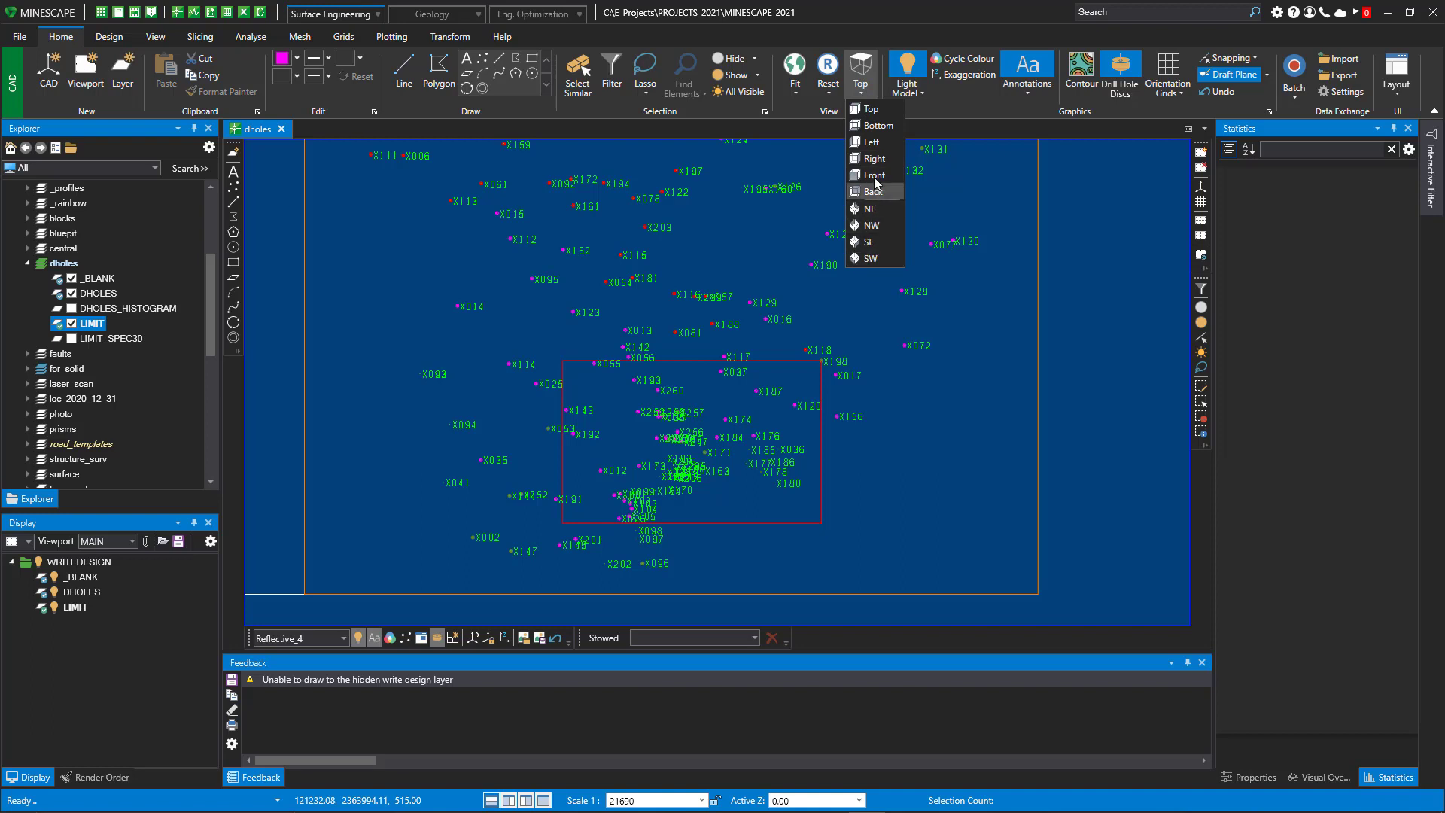
pyautogui.rightClick(876, 115)
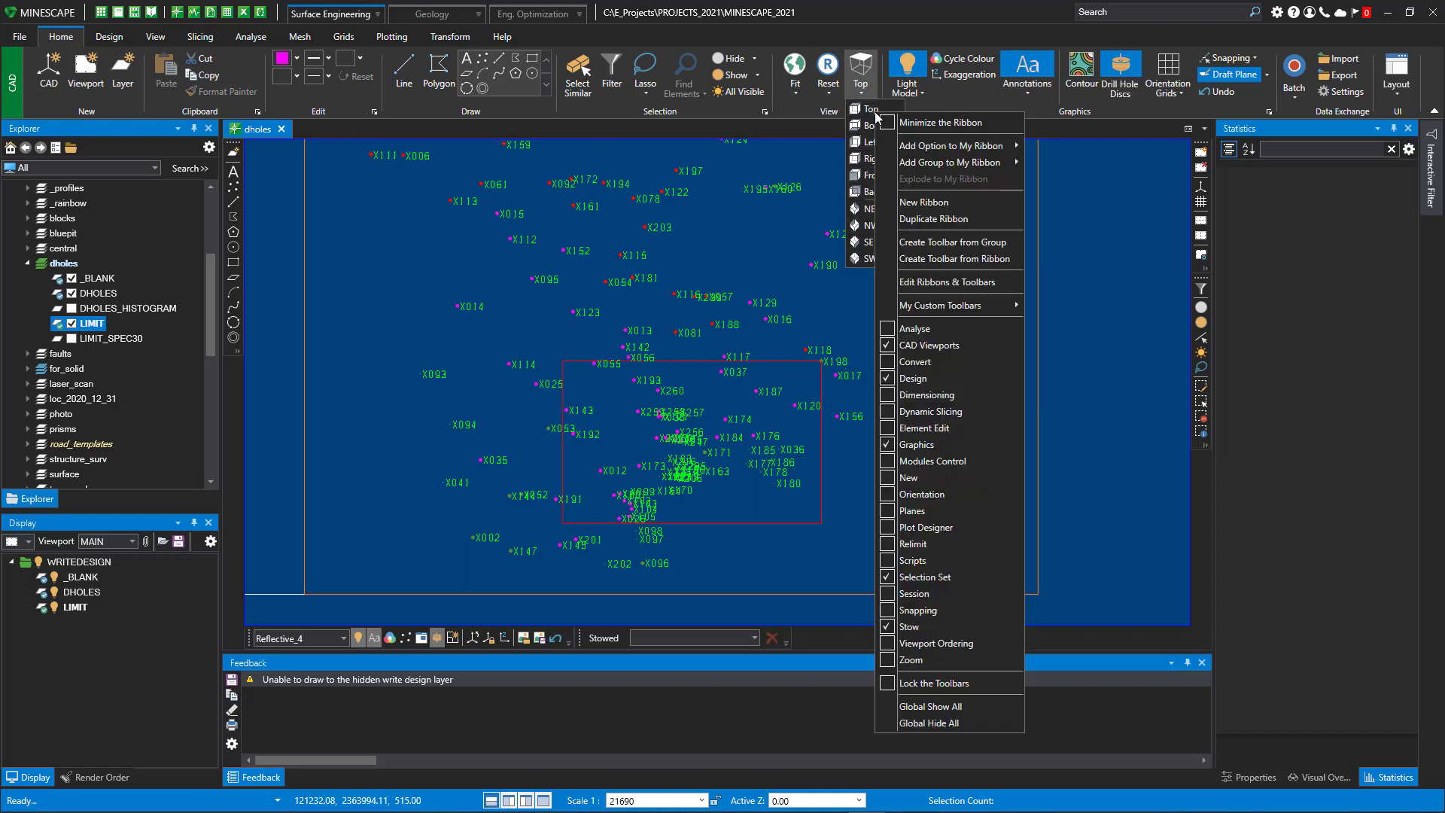
pyautogui.moveTo(924, 143)
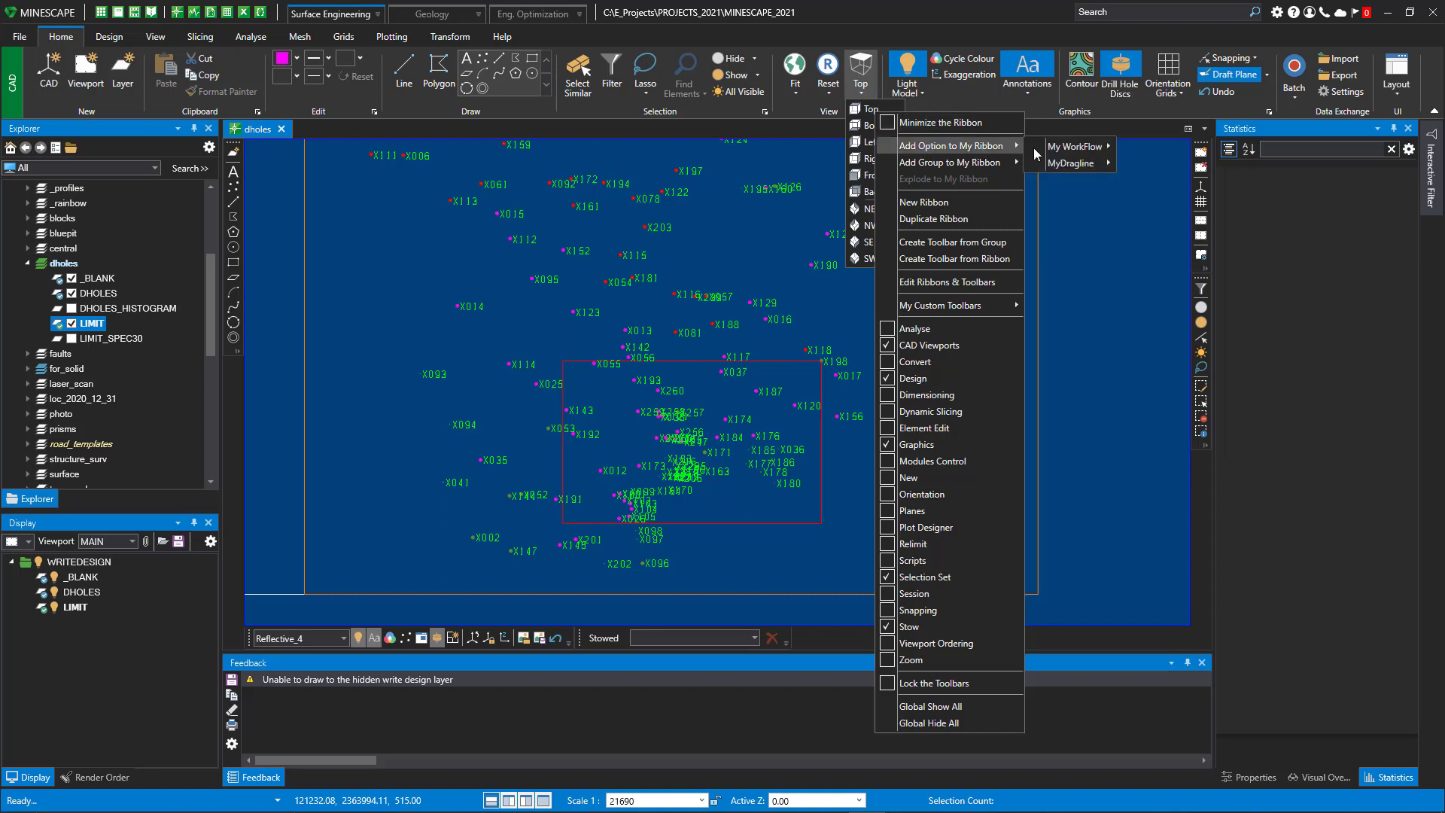
pyautogui.moveTo(1098, 147)
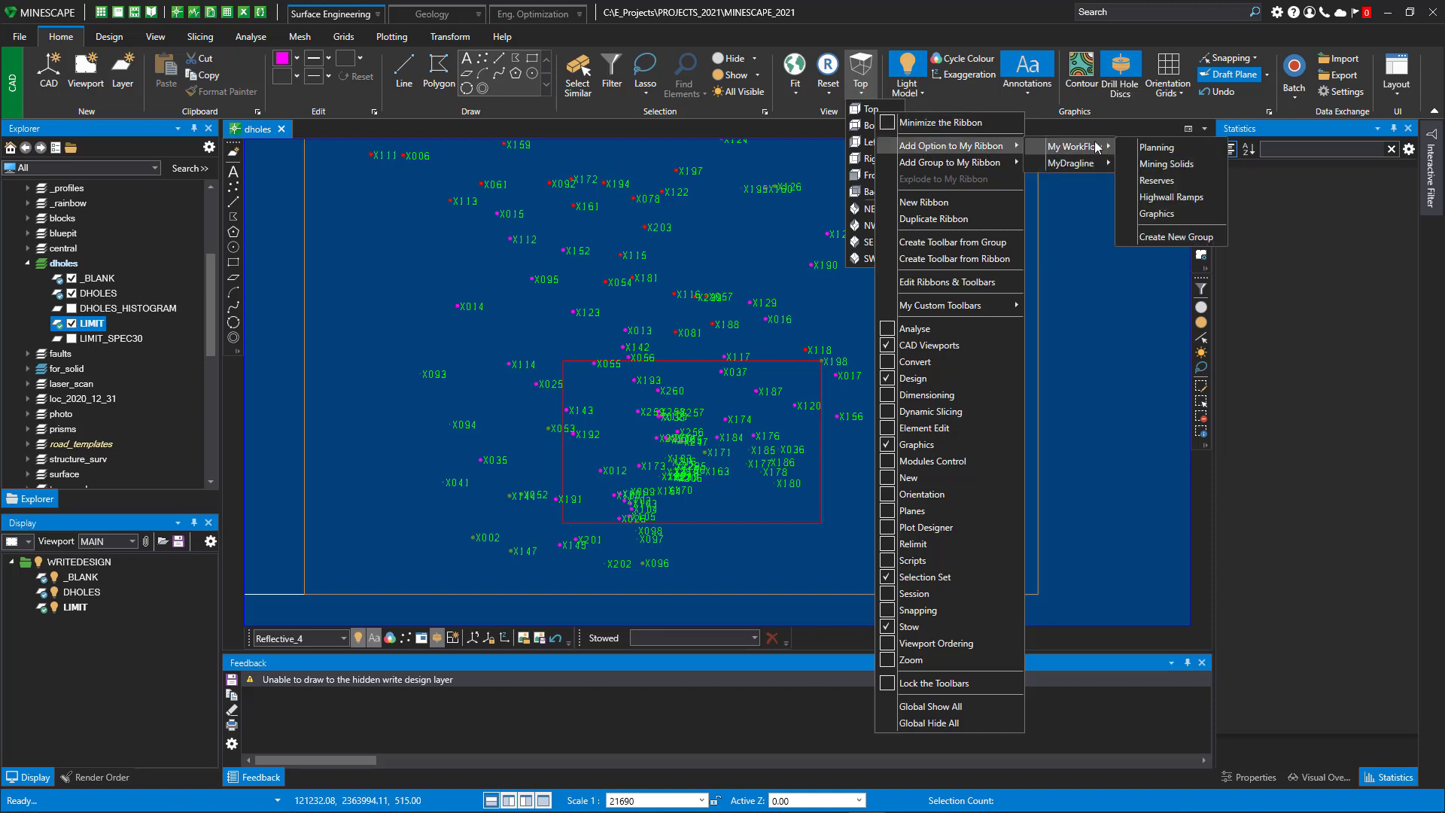
pyautogui.click(1111, 277)
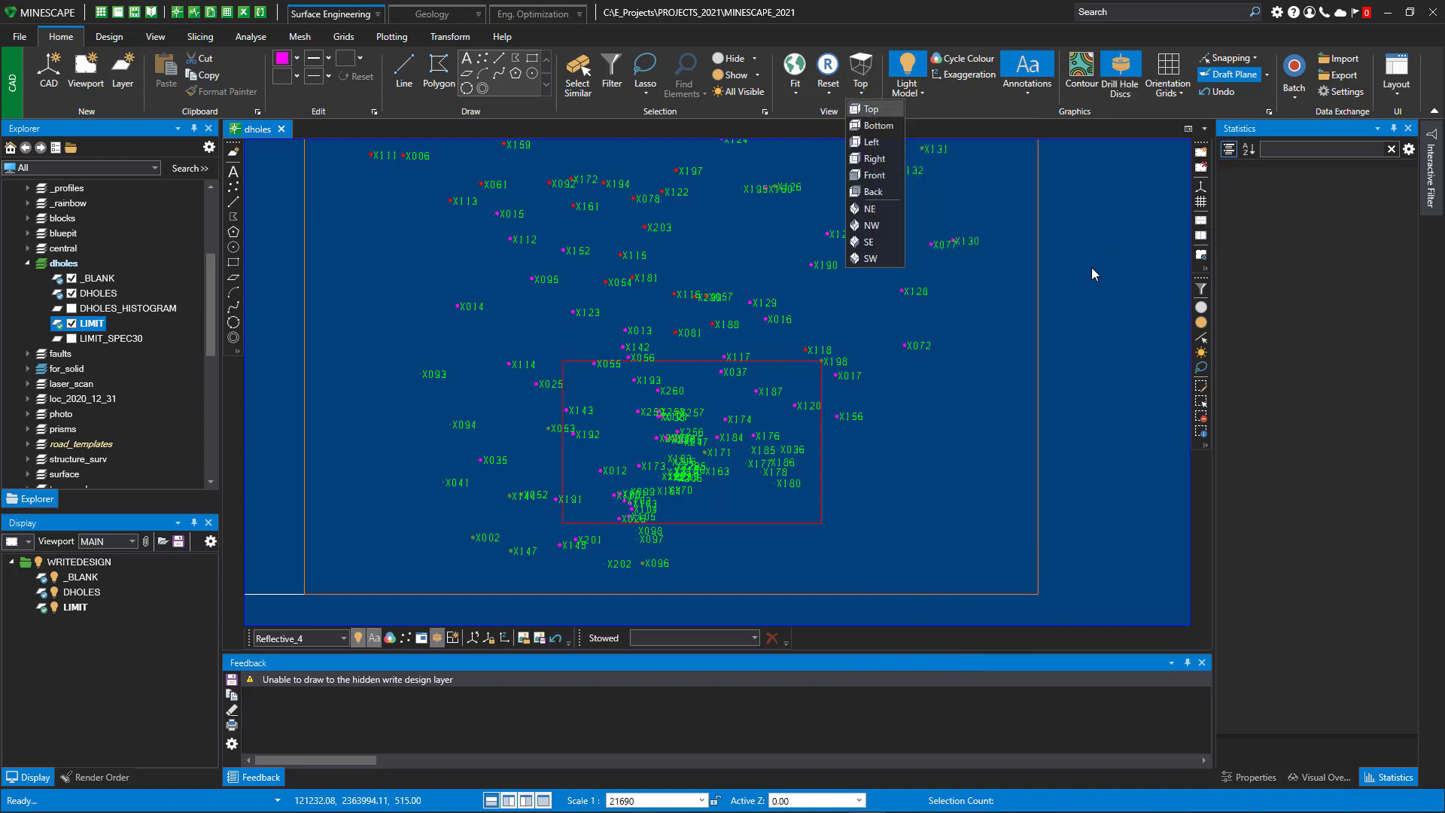
pyautogui.click(1092, 269)
# Explode the Top view dropdown's commands into a new group on the My WorkFlow ribbon.
pyautogui.click(863, 95)
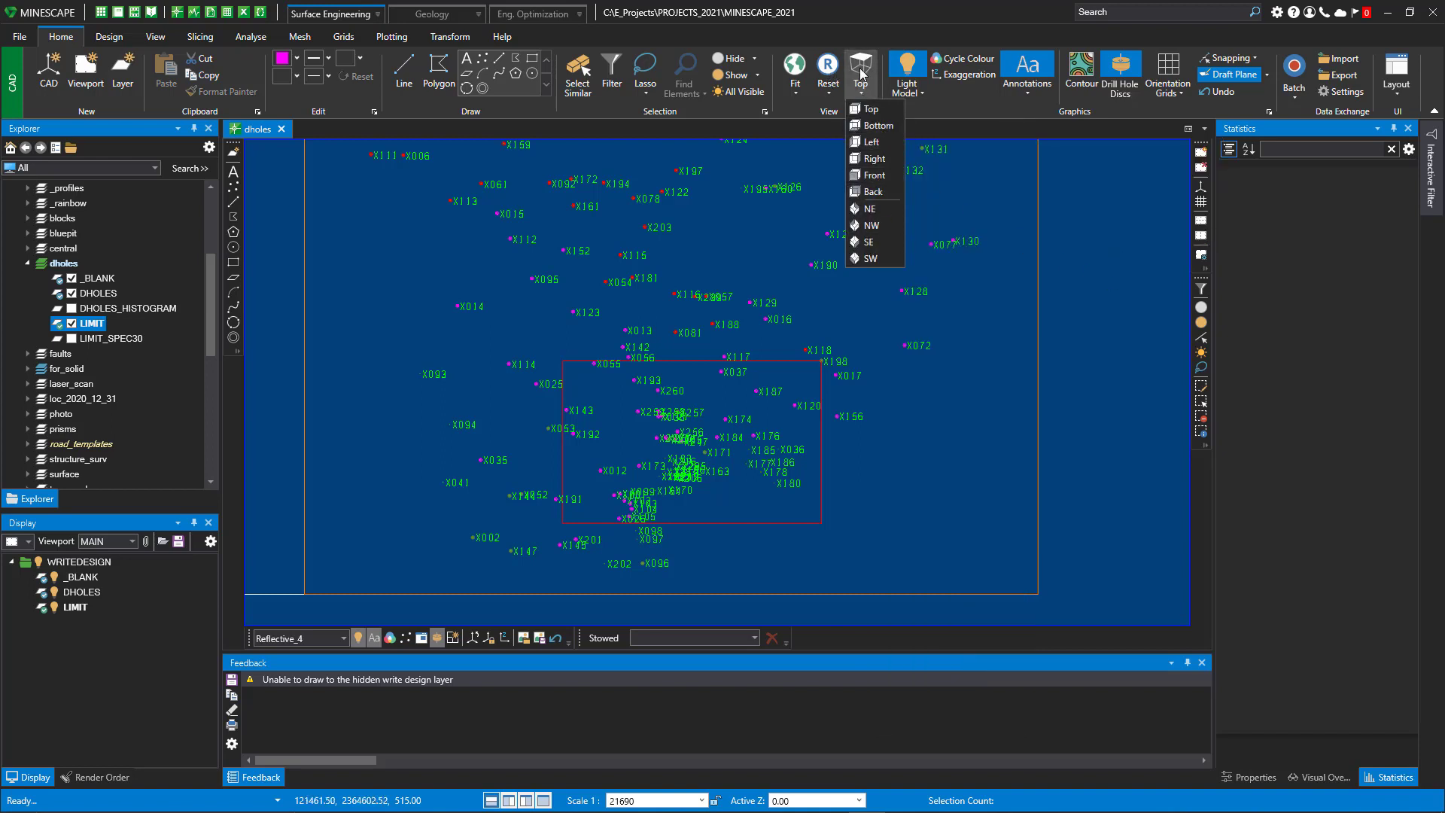
pyautogui.click(867, 90)
pyautogui.rightClick(868, 89)
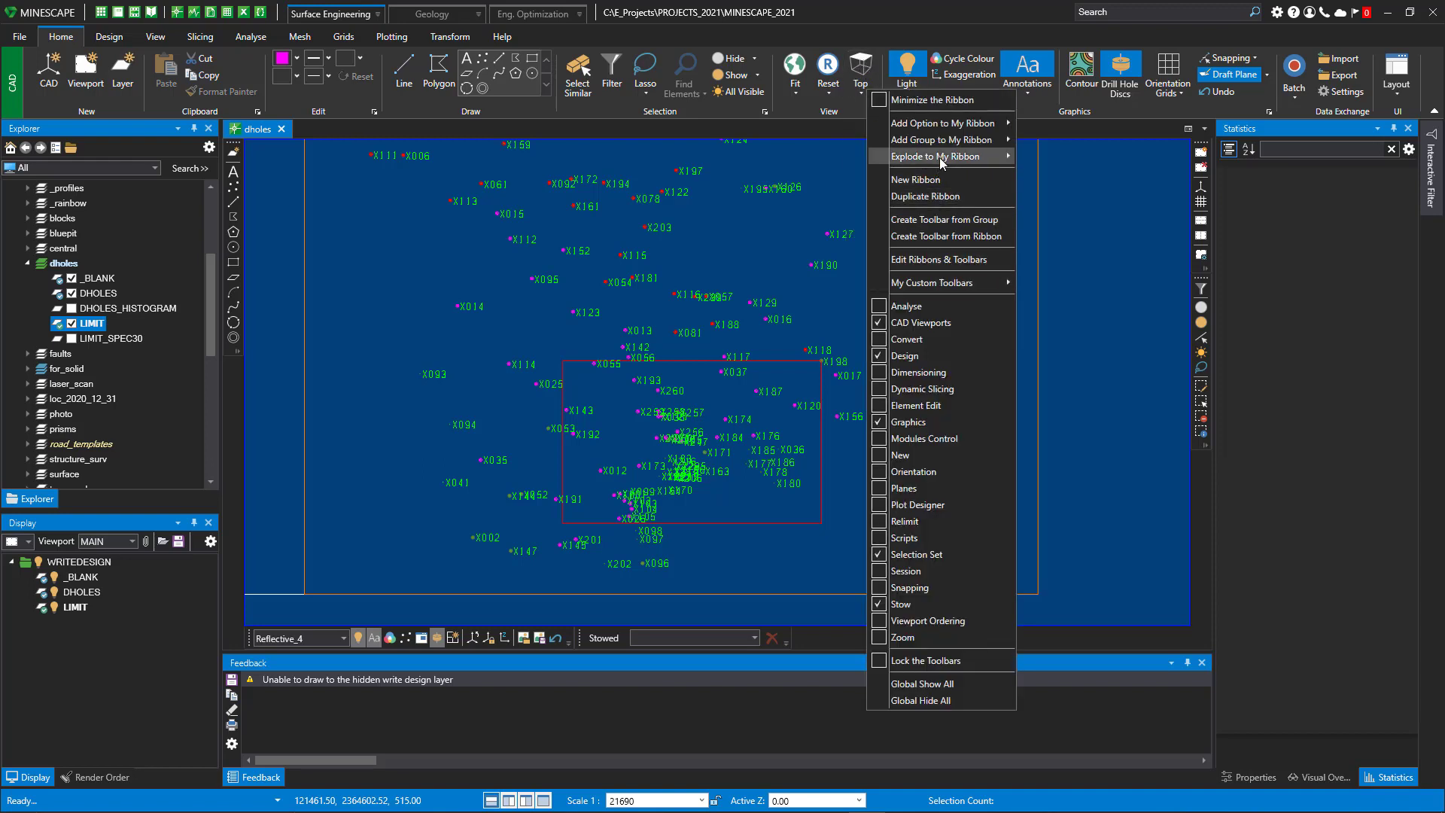
pyautogui.moveTo(953, 158)
pyautogui.moveTo(1056, 156)
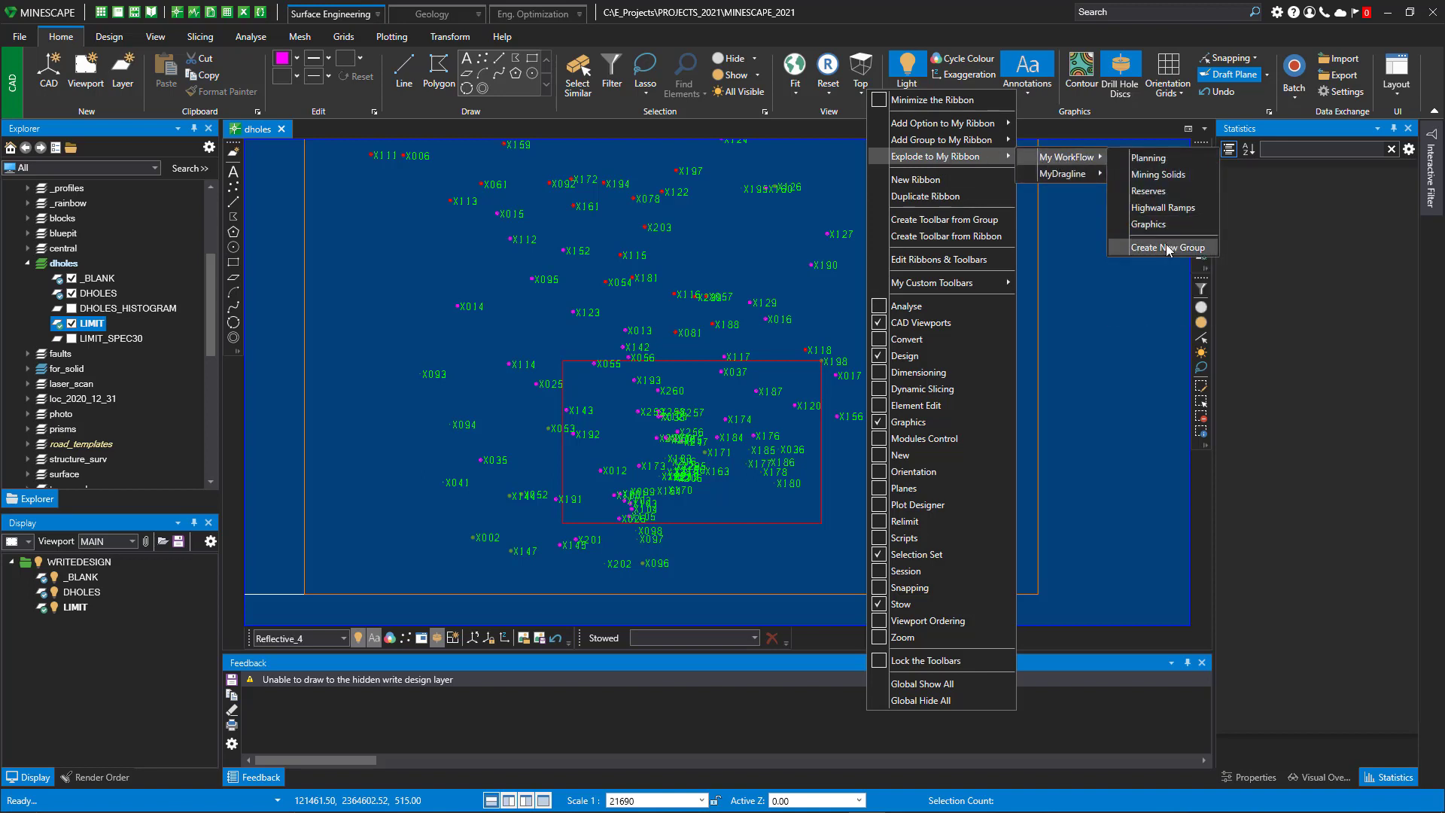
pyautogui.click(1167, 246)
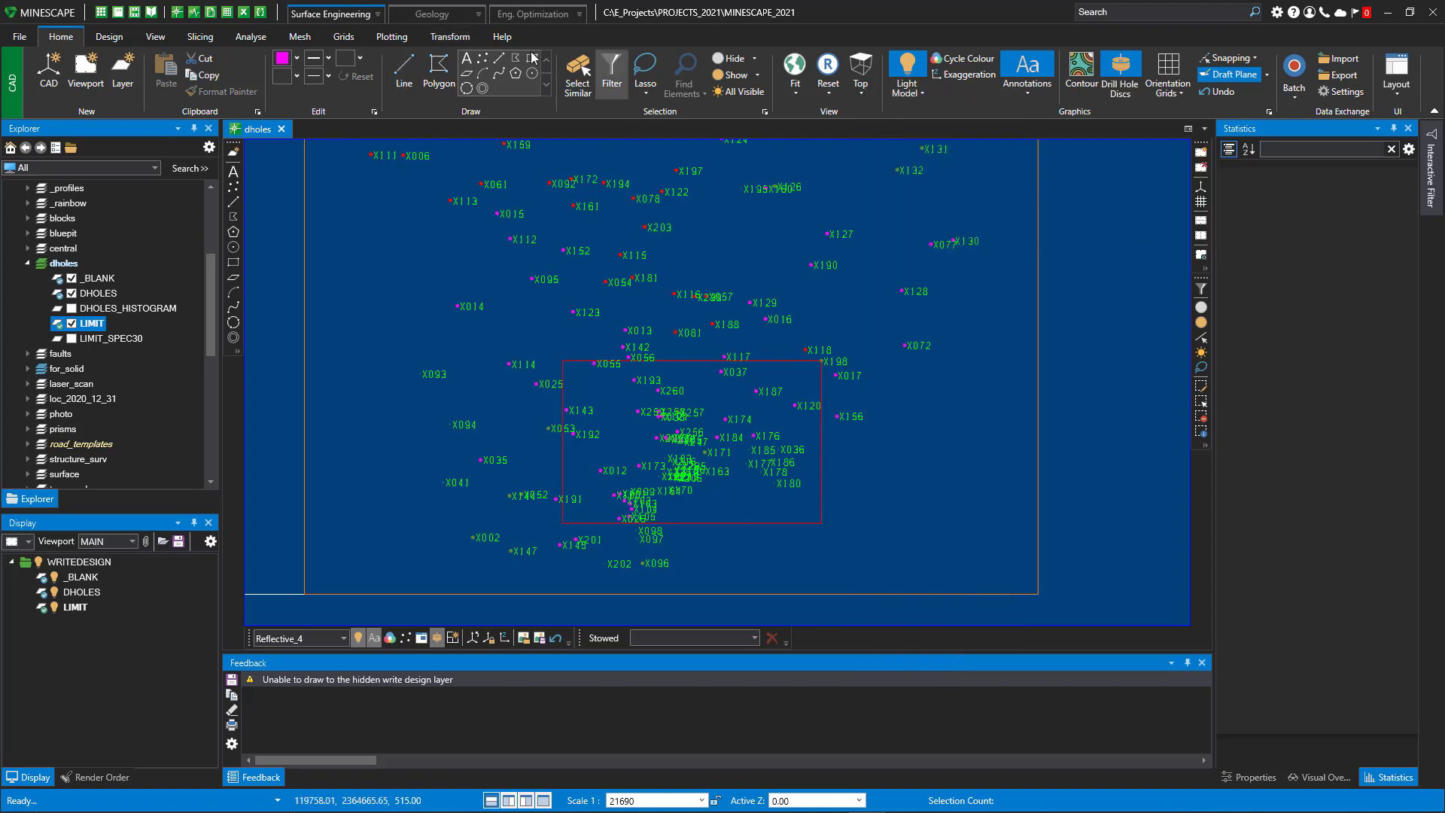
# Switch to the Open Cut module and open the custom My WorkFlow ribbon's command groups for editing.
pyautogui.click(326, 15)
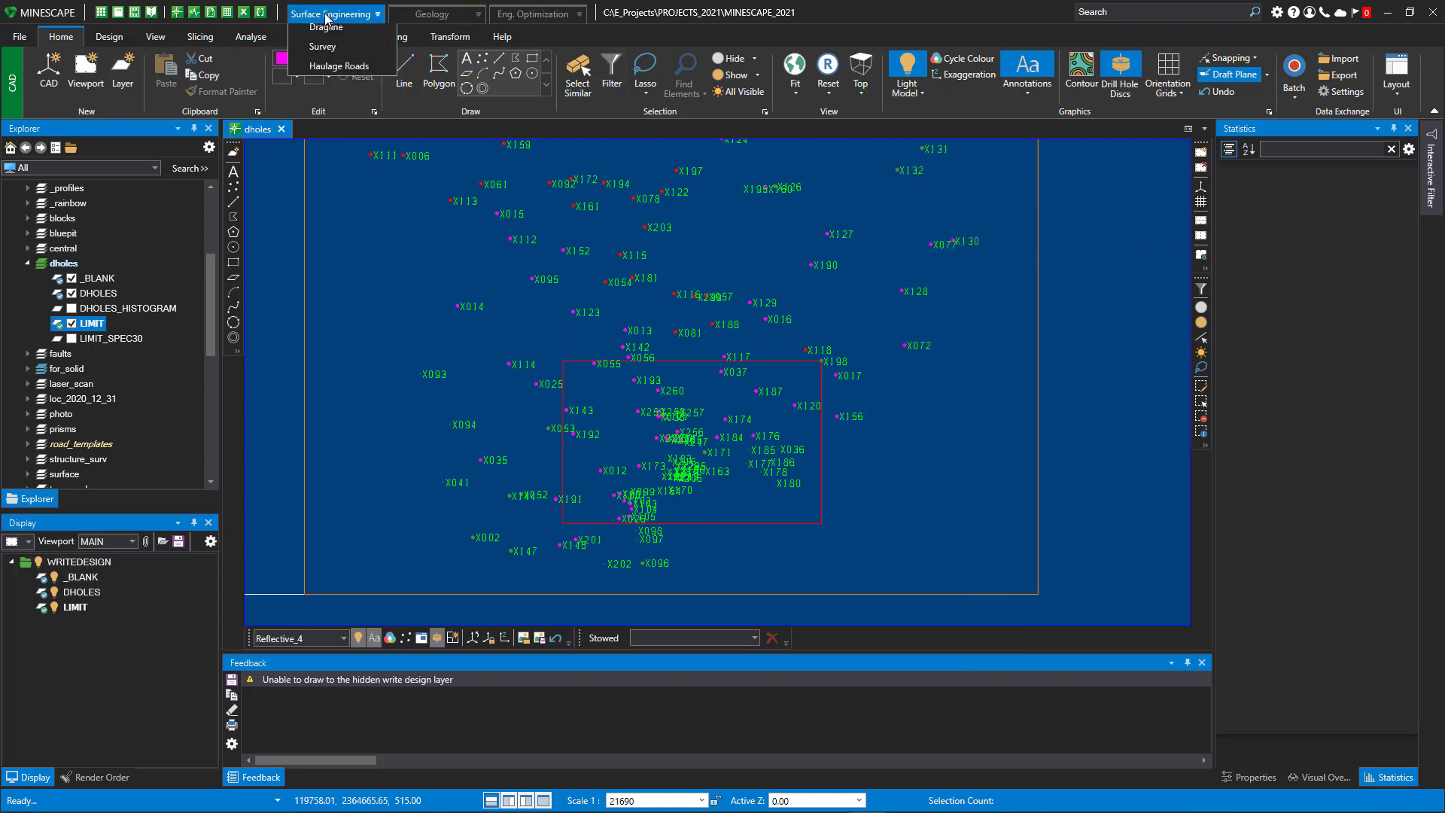
pyautogui.click(332, 54)
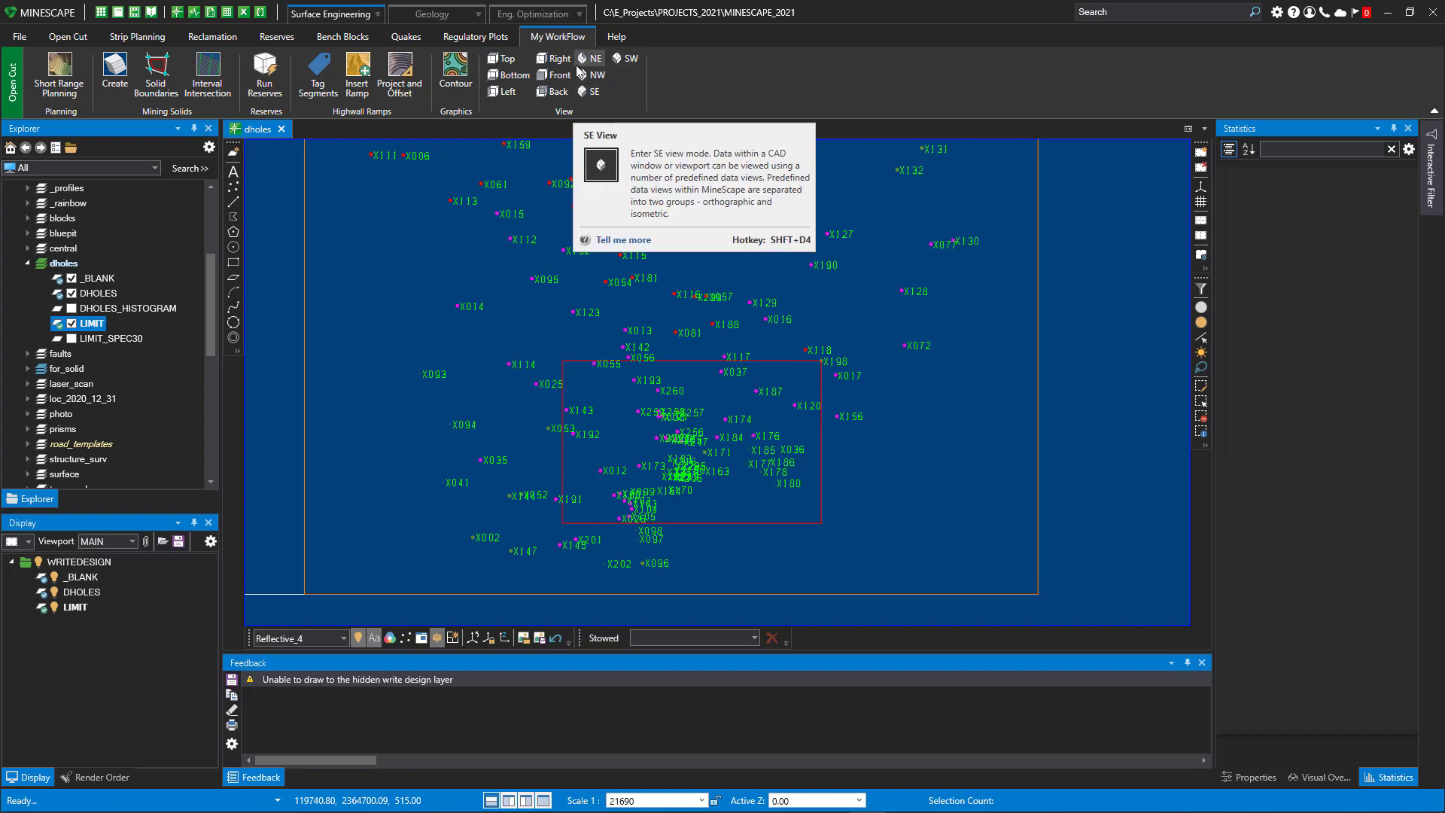
pyautogui.rightClick(676, 67)
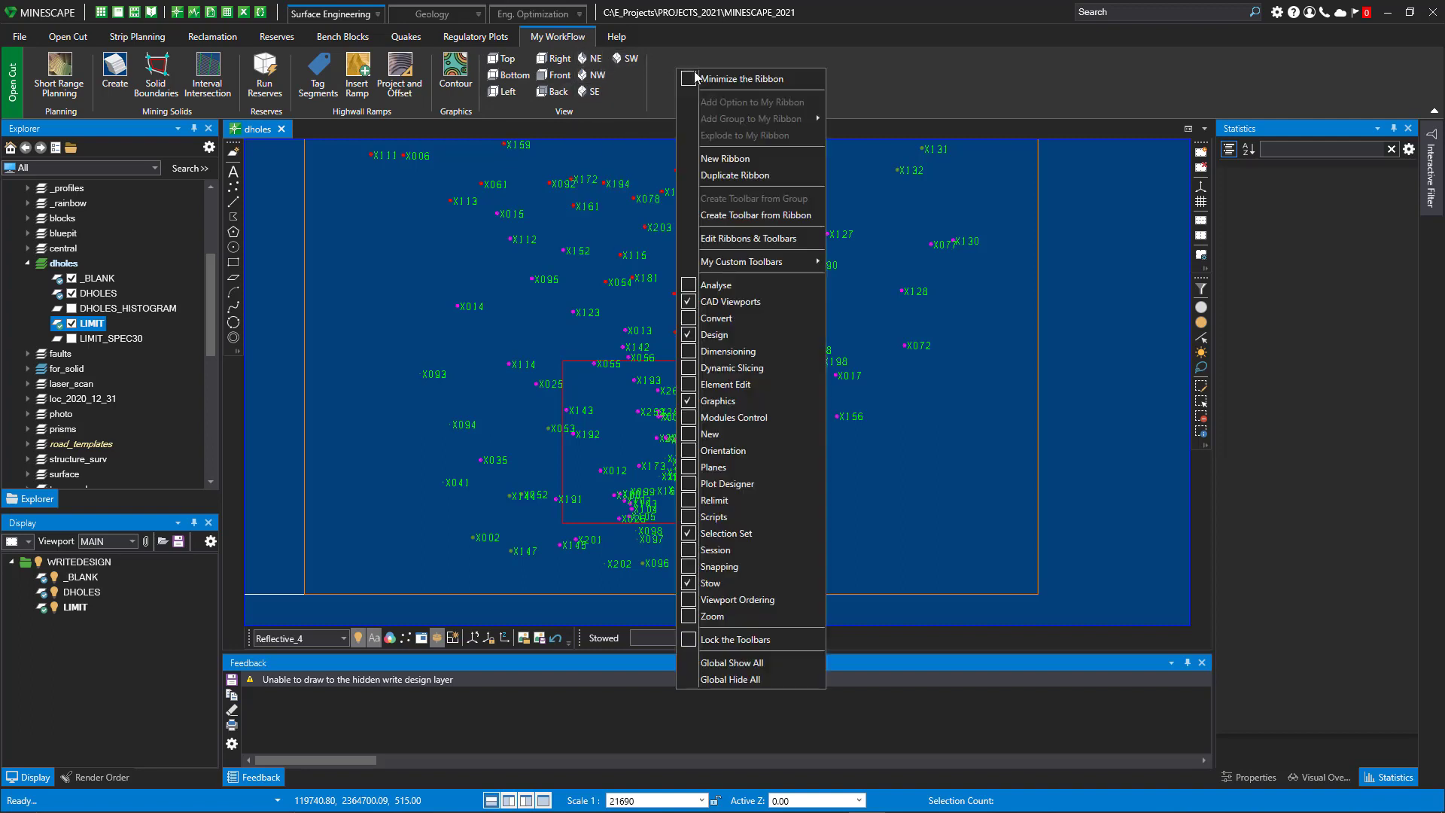
pyautogui.click(729, 239)
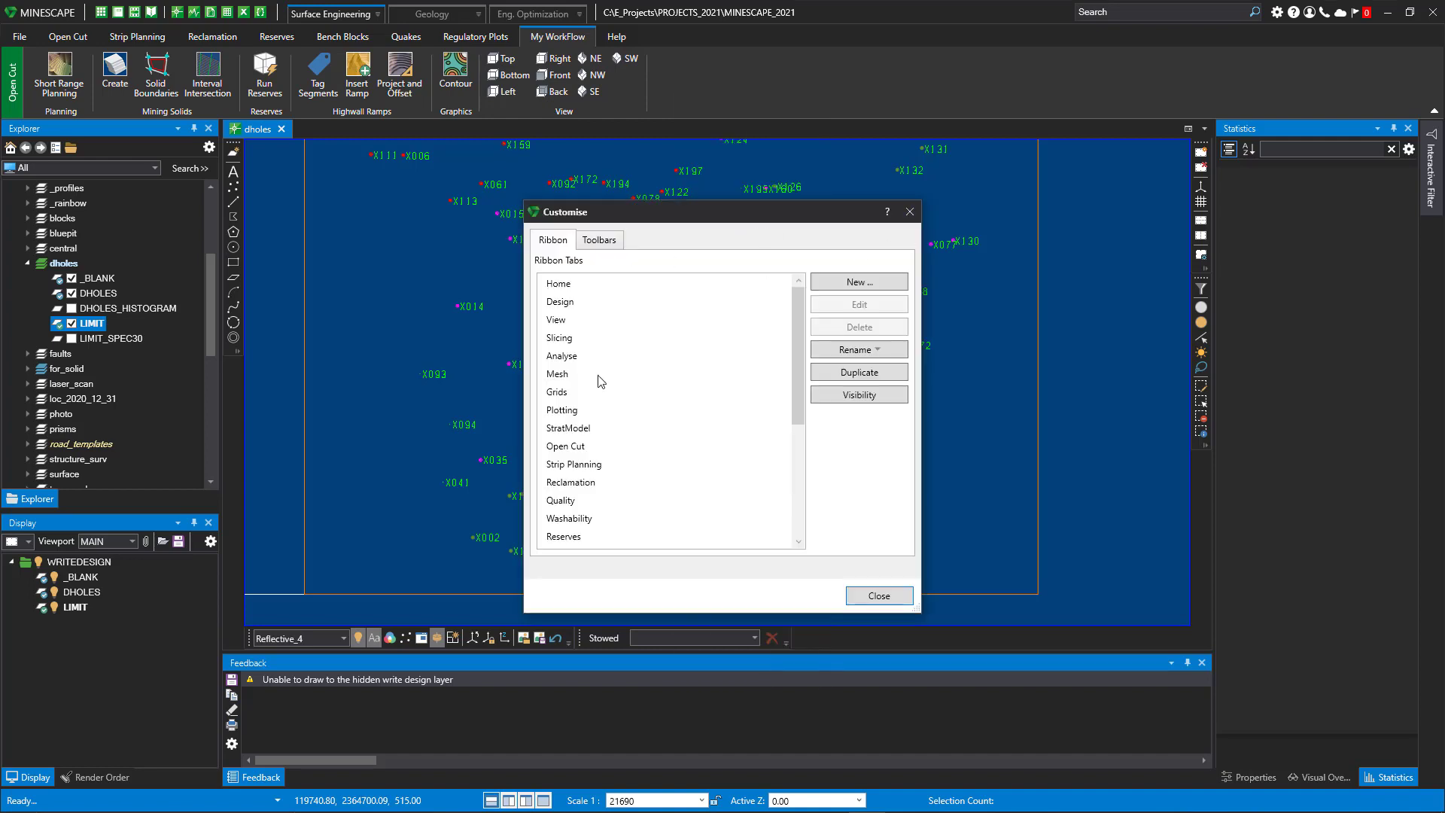
pyautogui.scroll(-5, 670, 451)
pyautogui.click(617, 520)
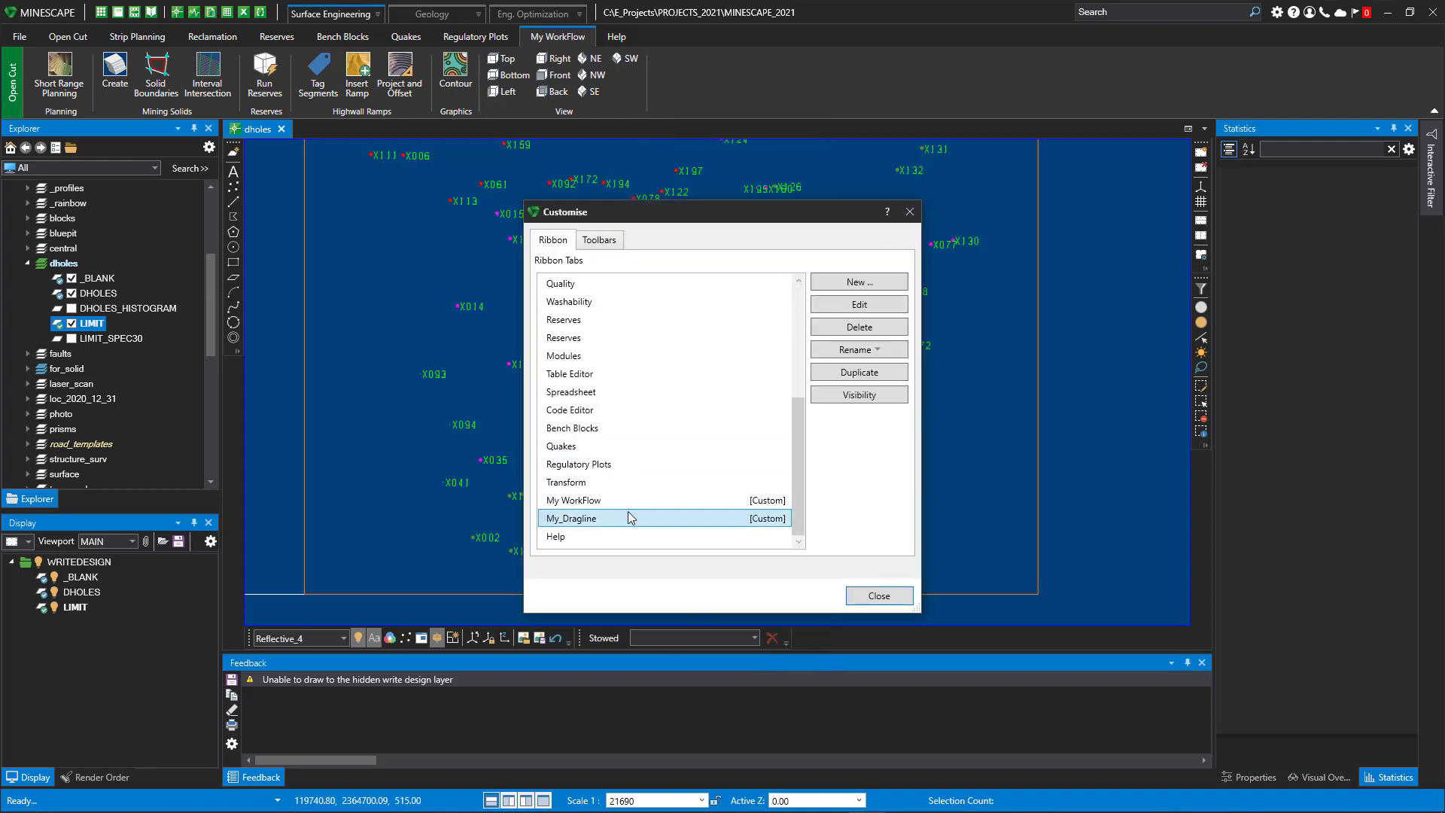
pyautogui.click(629, 504)
pyautogui.doubleClick(628, 501)
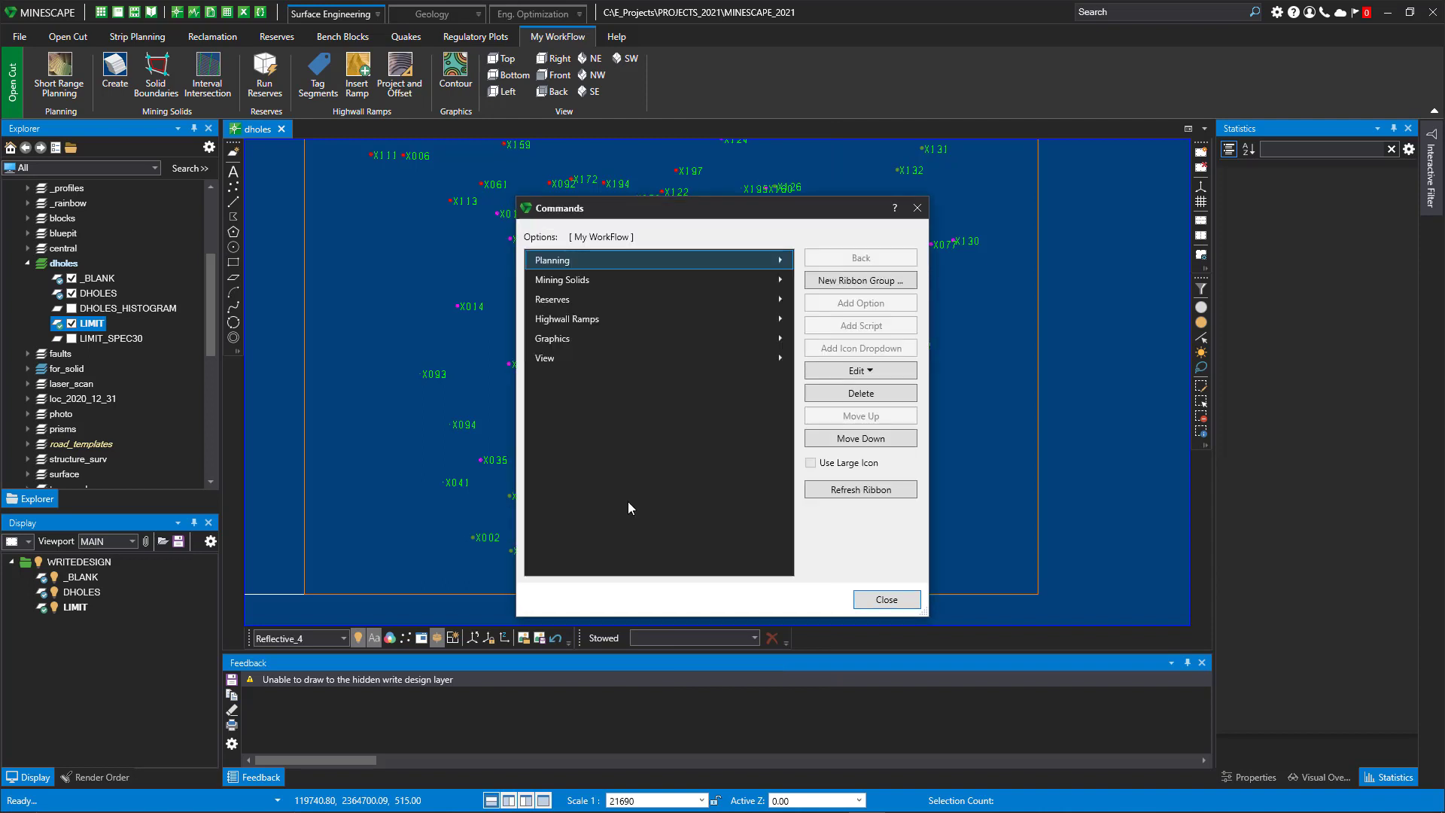
# Delete the Back, NE, NW, SE and SW commands from the View group of the My WorkFlow ribbon.
pyautogui.click(559, 357)
pyautogui.doubleClick(559, 357)
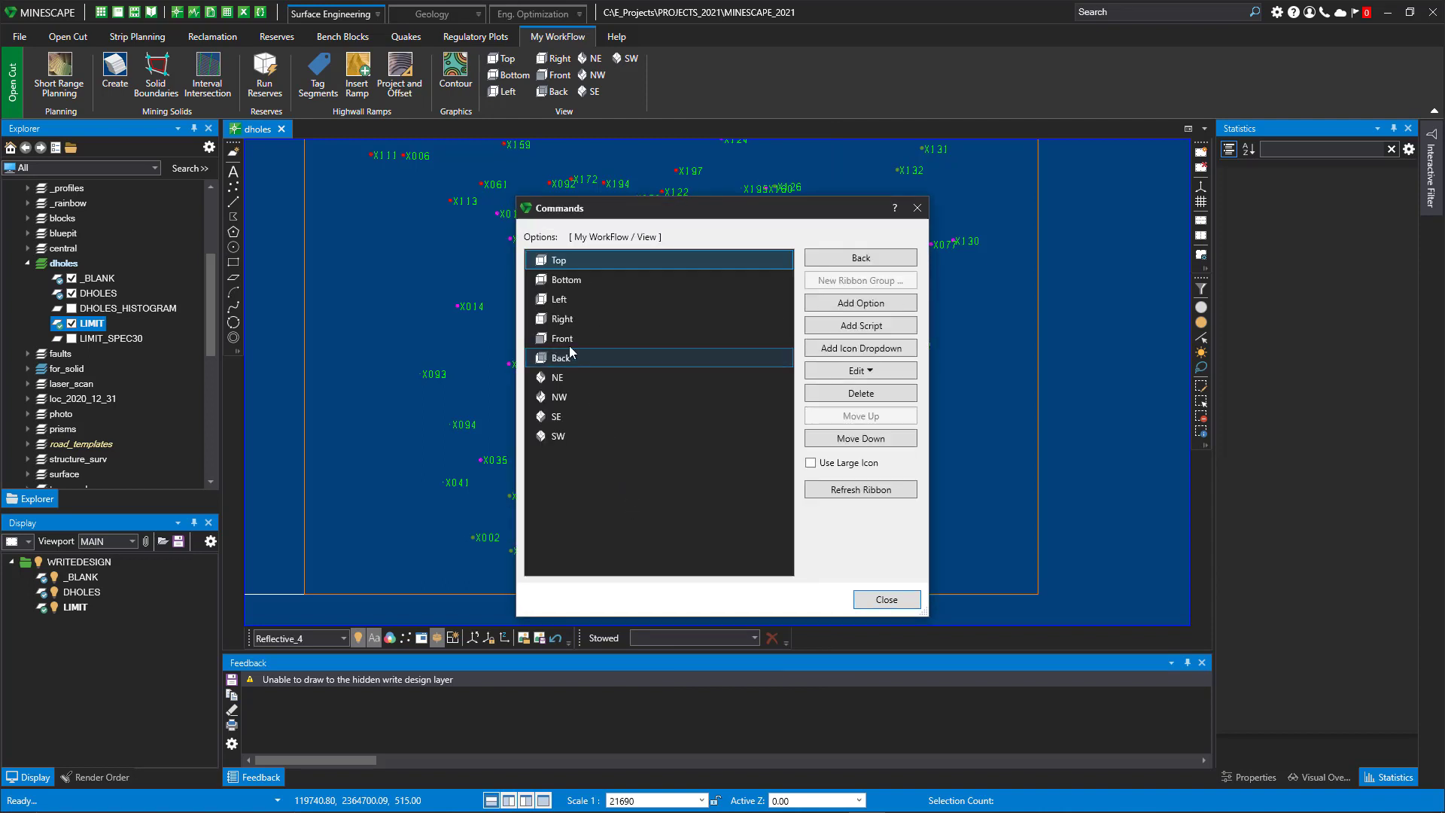
pyautogui.click(562, 362)
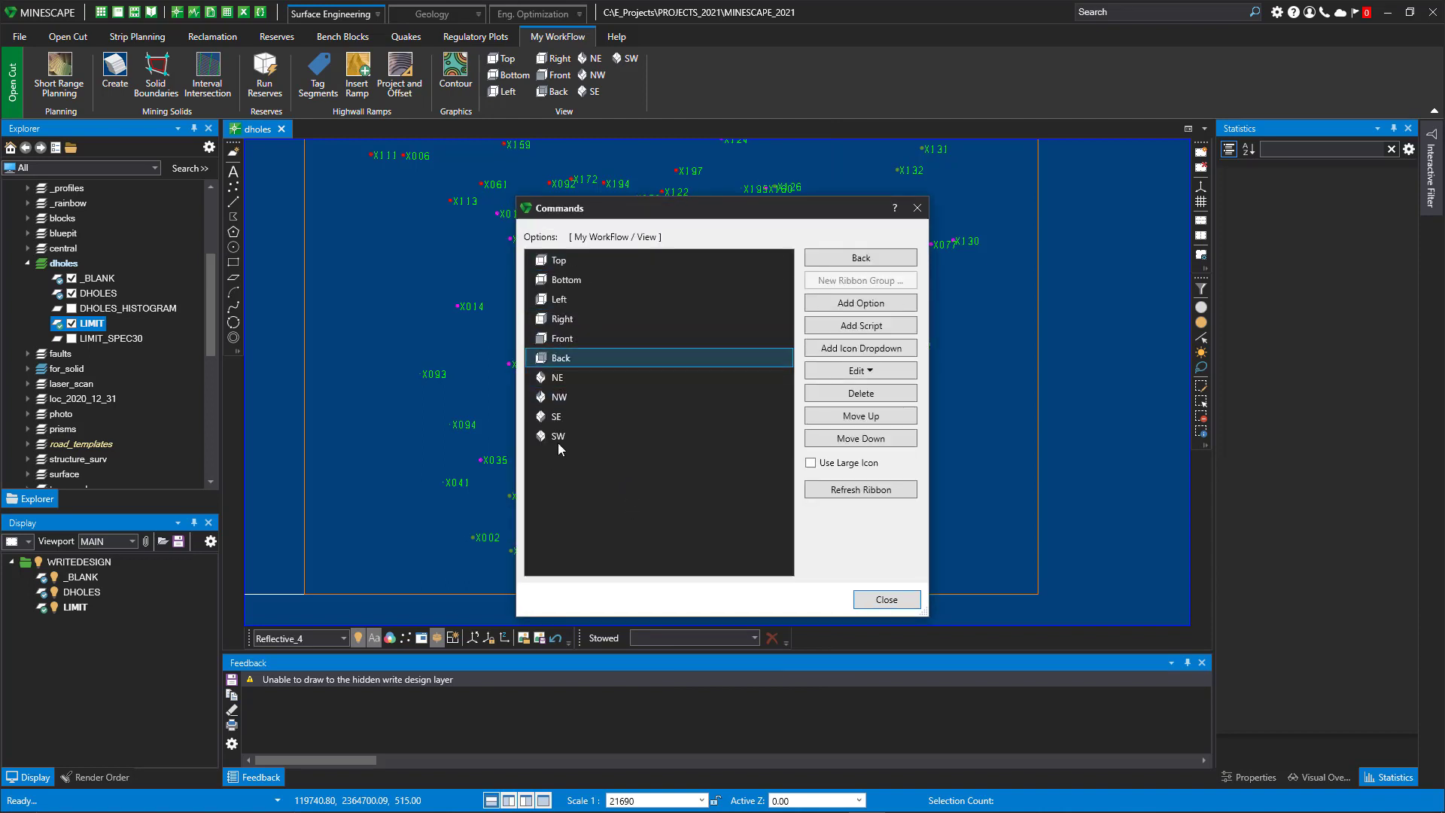
pyautogui.keyDown('shift'); pyautogui.click(558, 441); pyautogui.keyUp('shift')
pyautogui.click(862, 395)
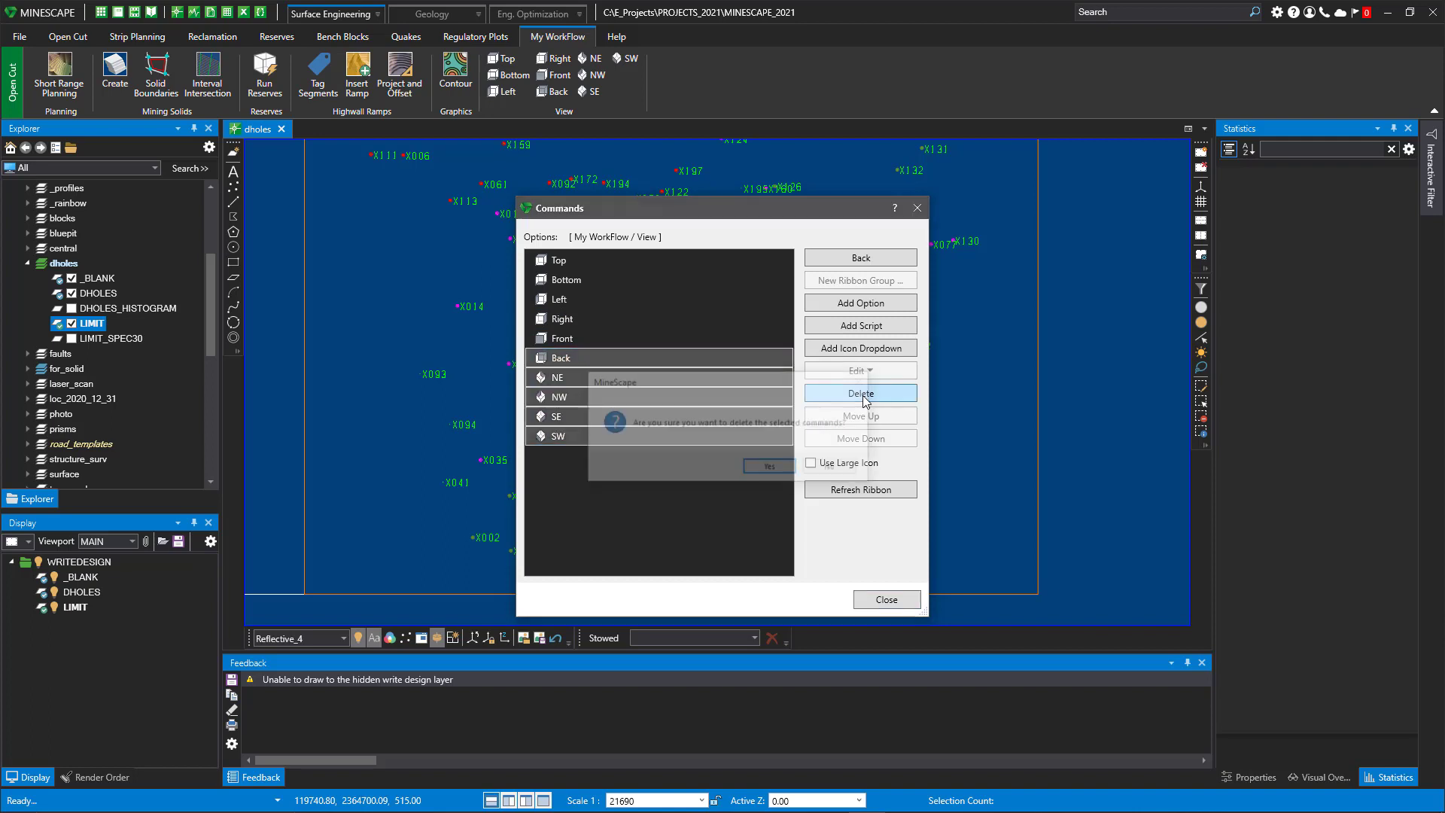
pyautogui.click(768, 465)
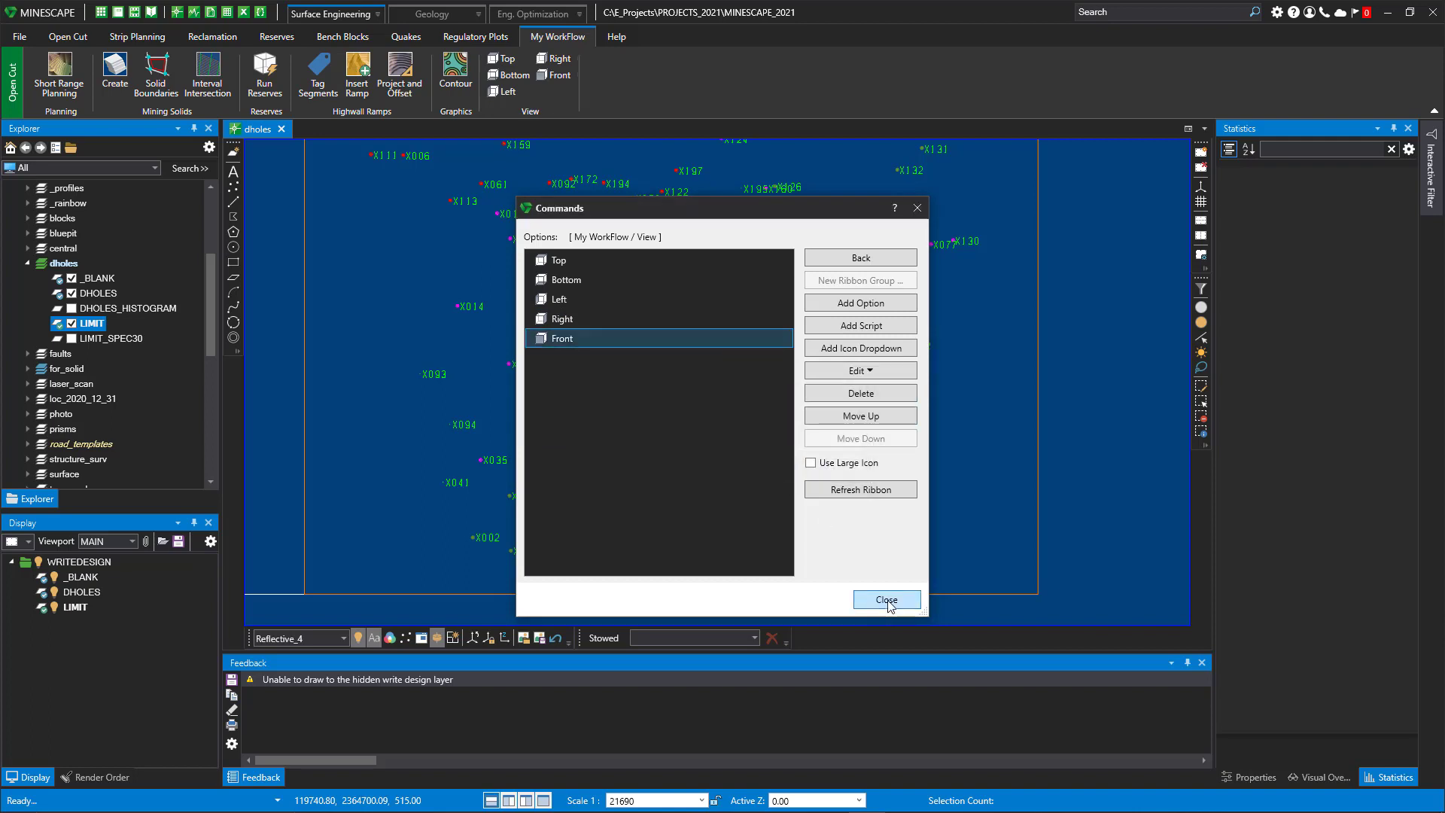
pyautogui.click(887, 600)
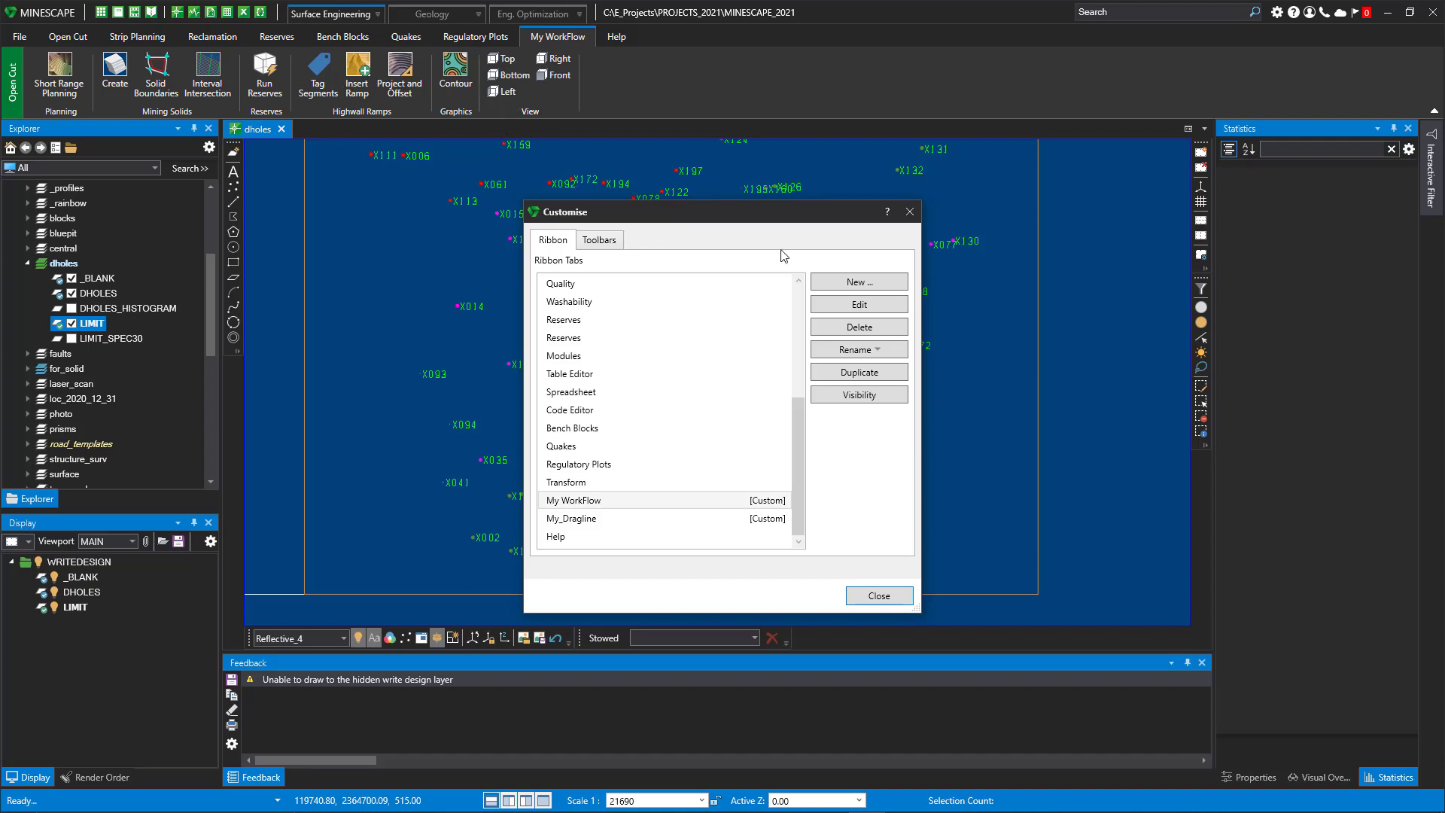
# Review which applications display the My WorkFlow ribbon, then close the customisation and return to the CAD module.
pyautogui.click(866, 395)
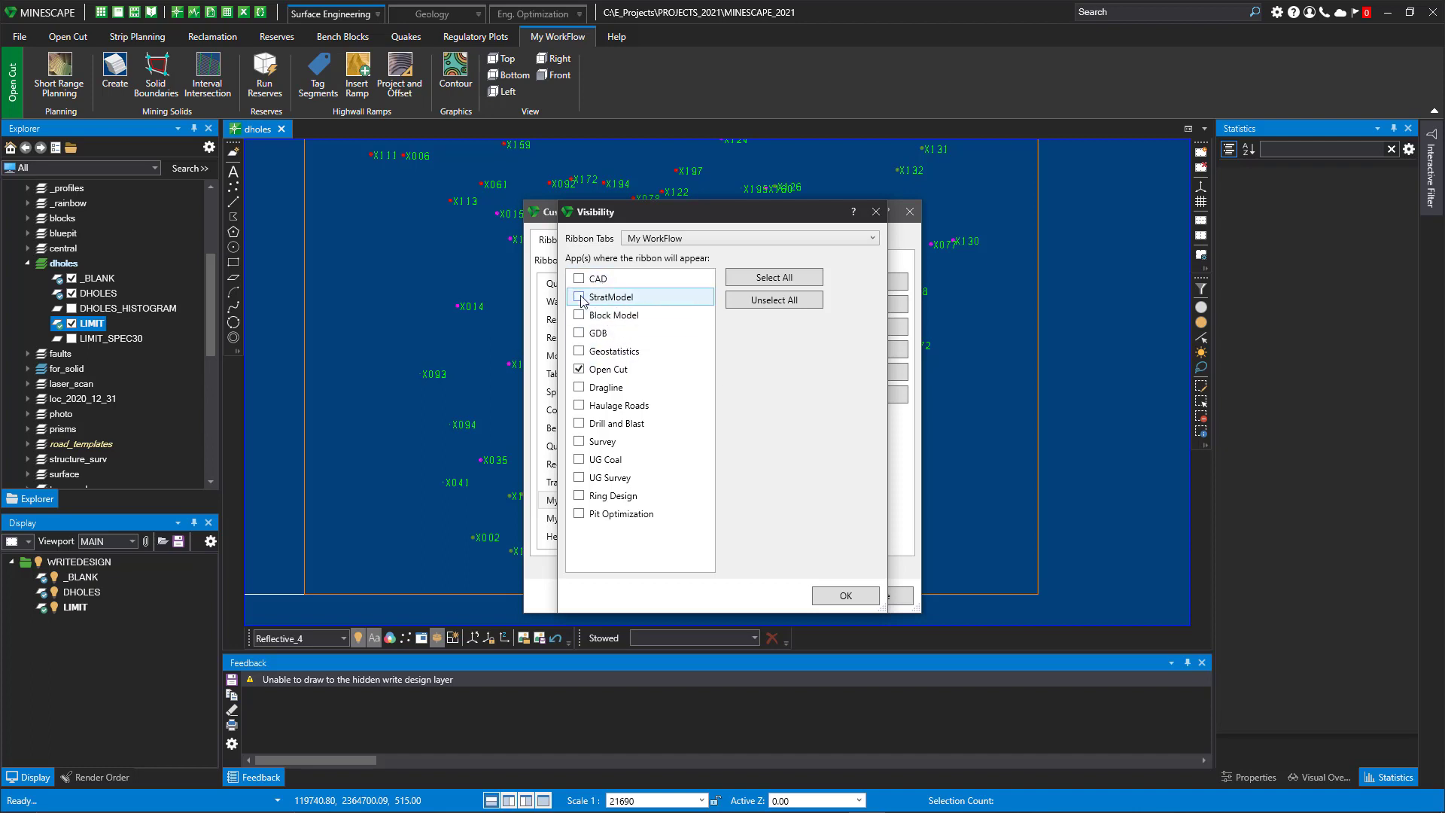
pyautogui.click(875, 596)
pyautogui.click(879, 596)
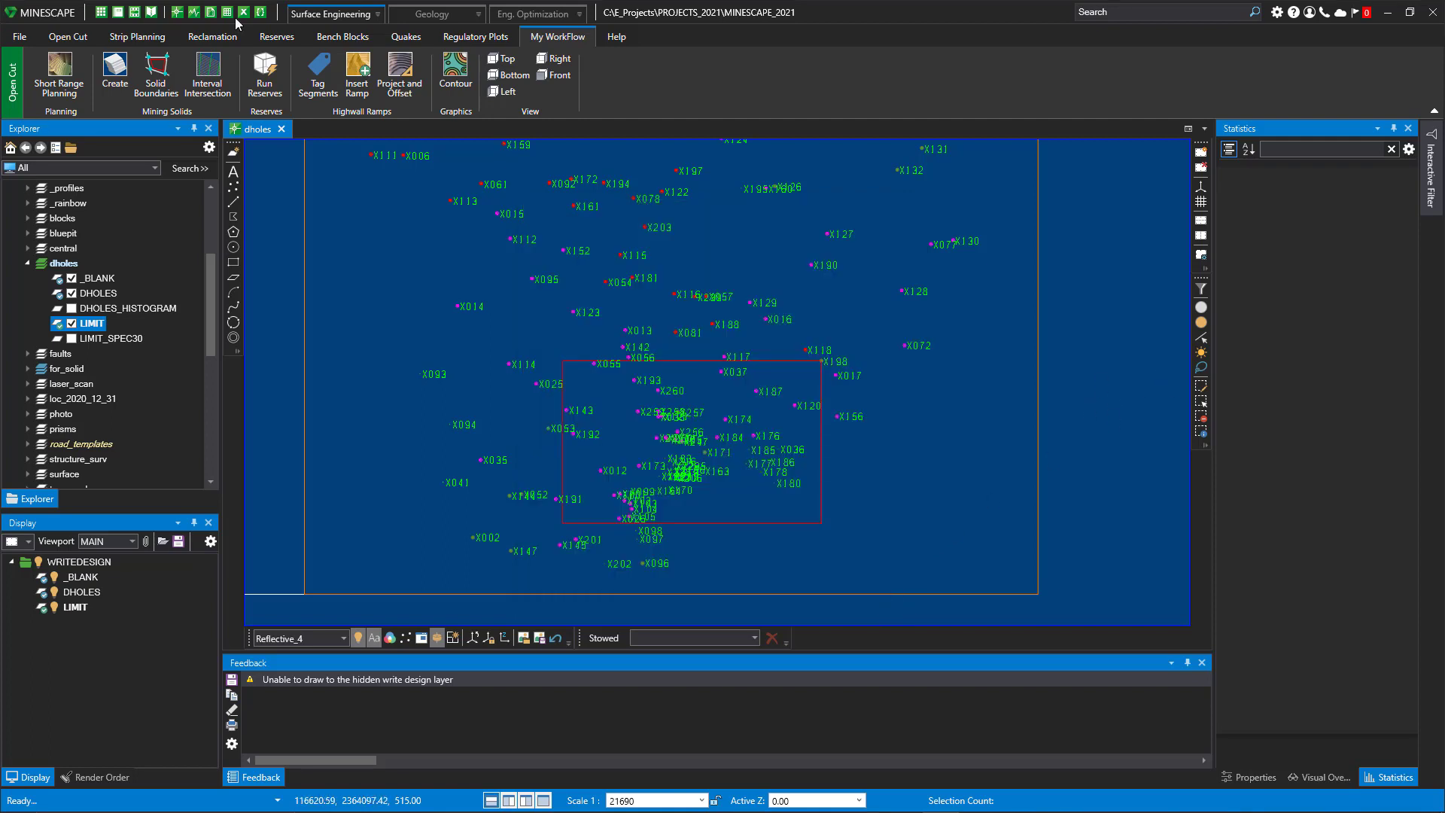
pyautogui.click(343, 13)
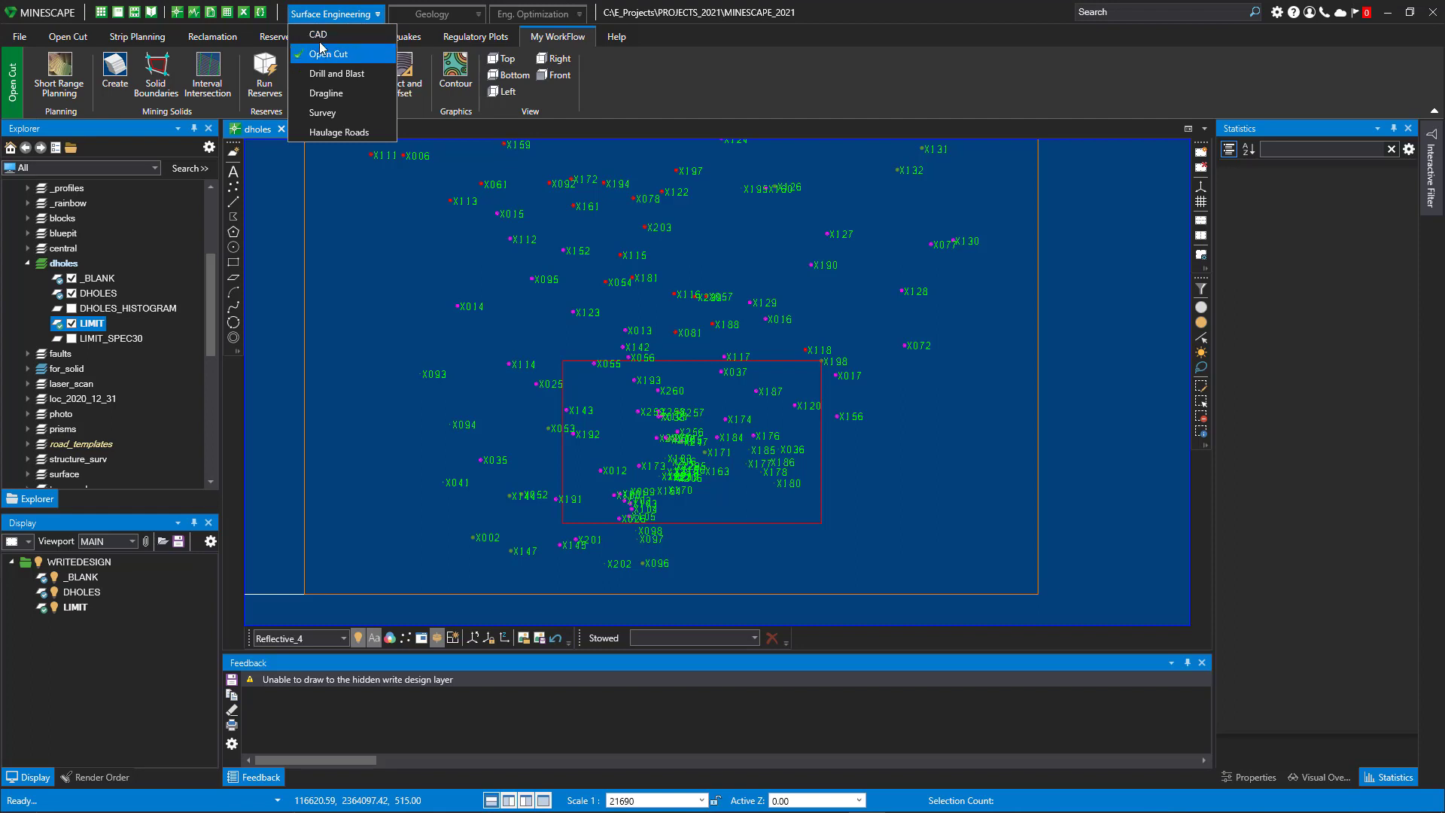
pyautogui.click(345, 34)
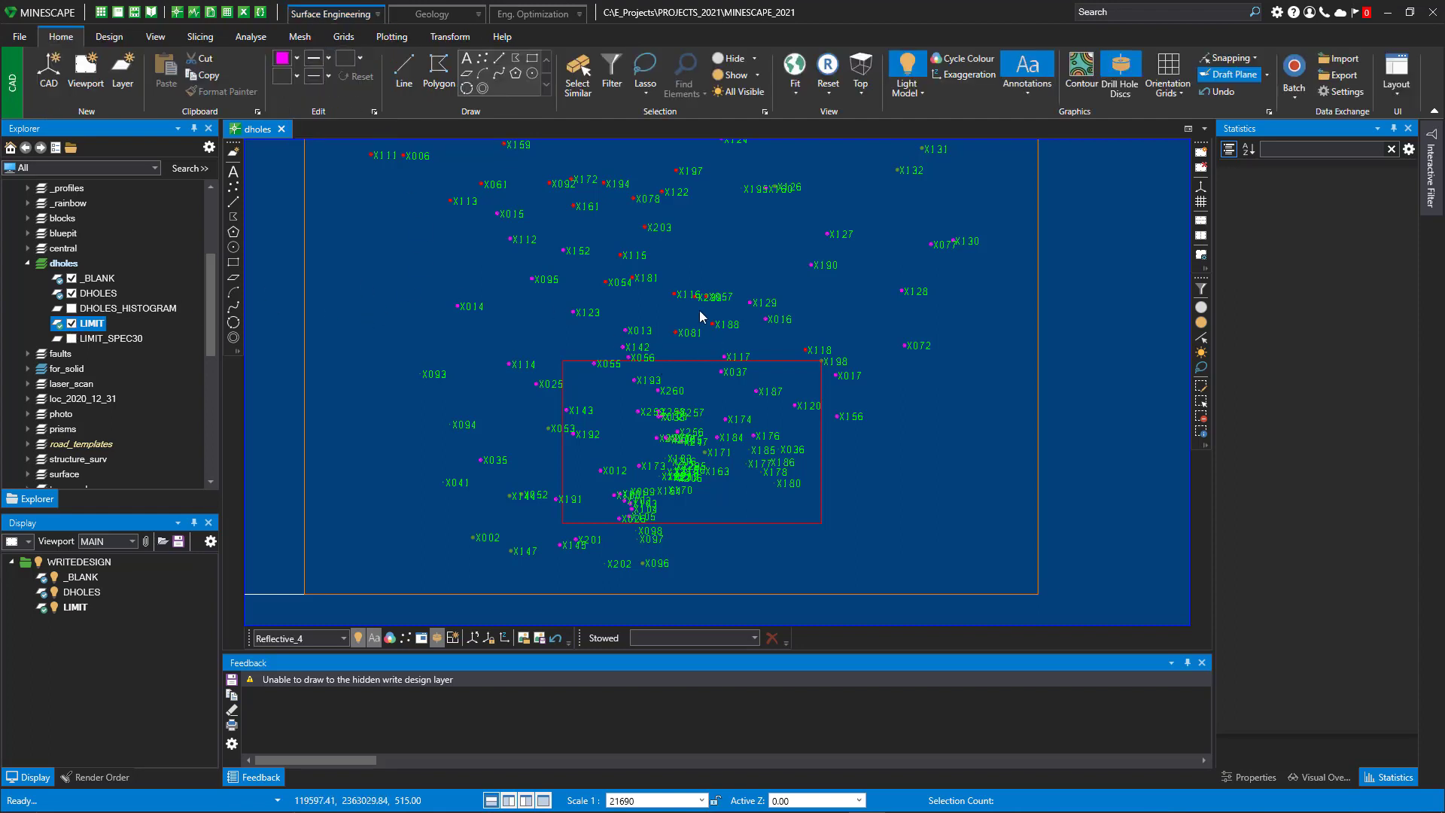
# Examine the actions available for the _import_tri_dxf design file.
pyautogui.scroll(3, 89, 296)
pyautogui.scroll(-2, 89, 297)
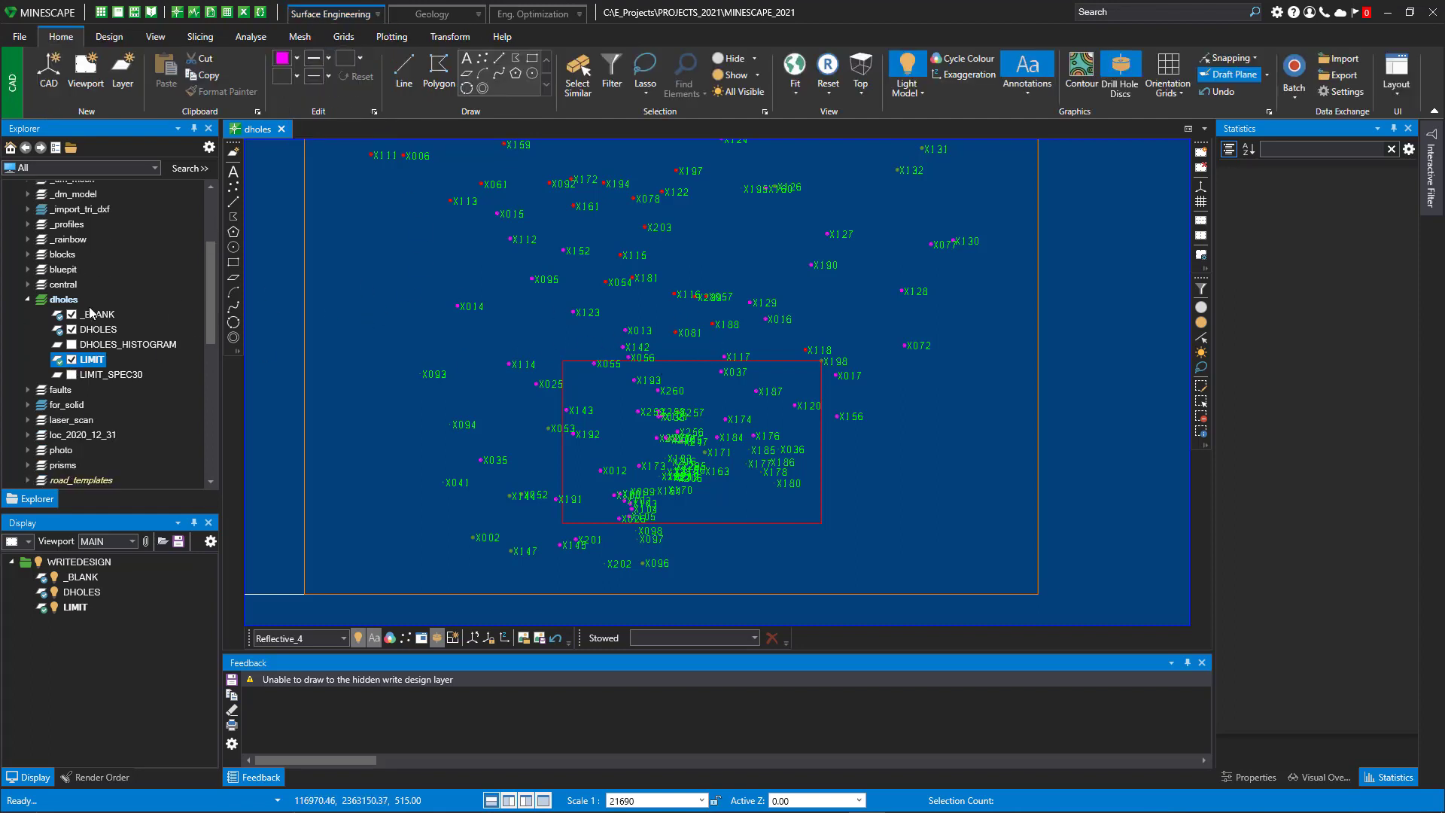
pyautogui.rightClick(87, 209)
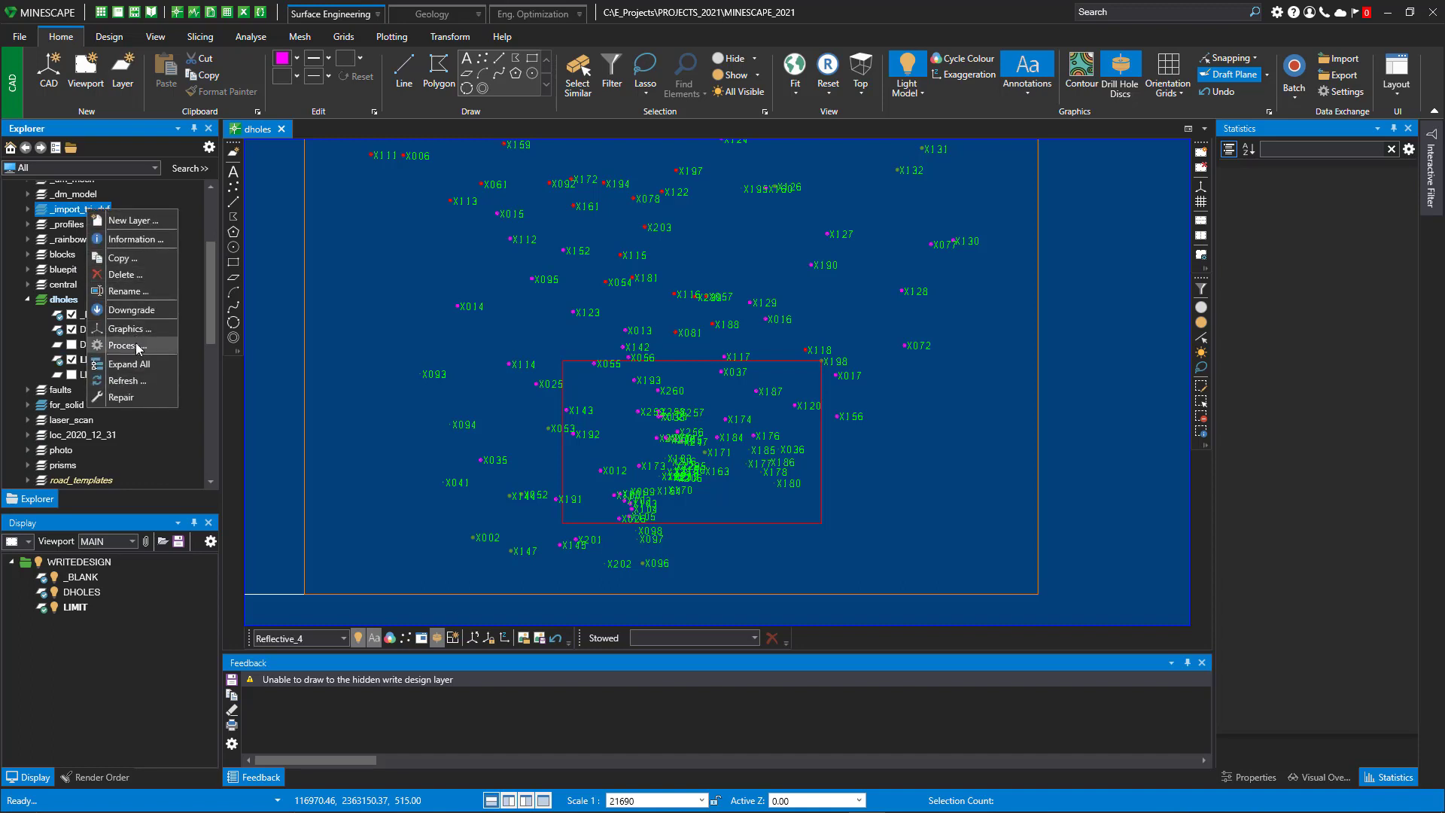
pyautogui.click(386, 286)
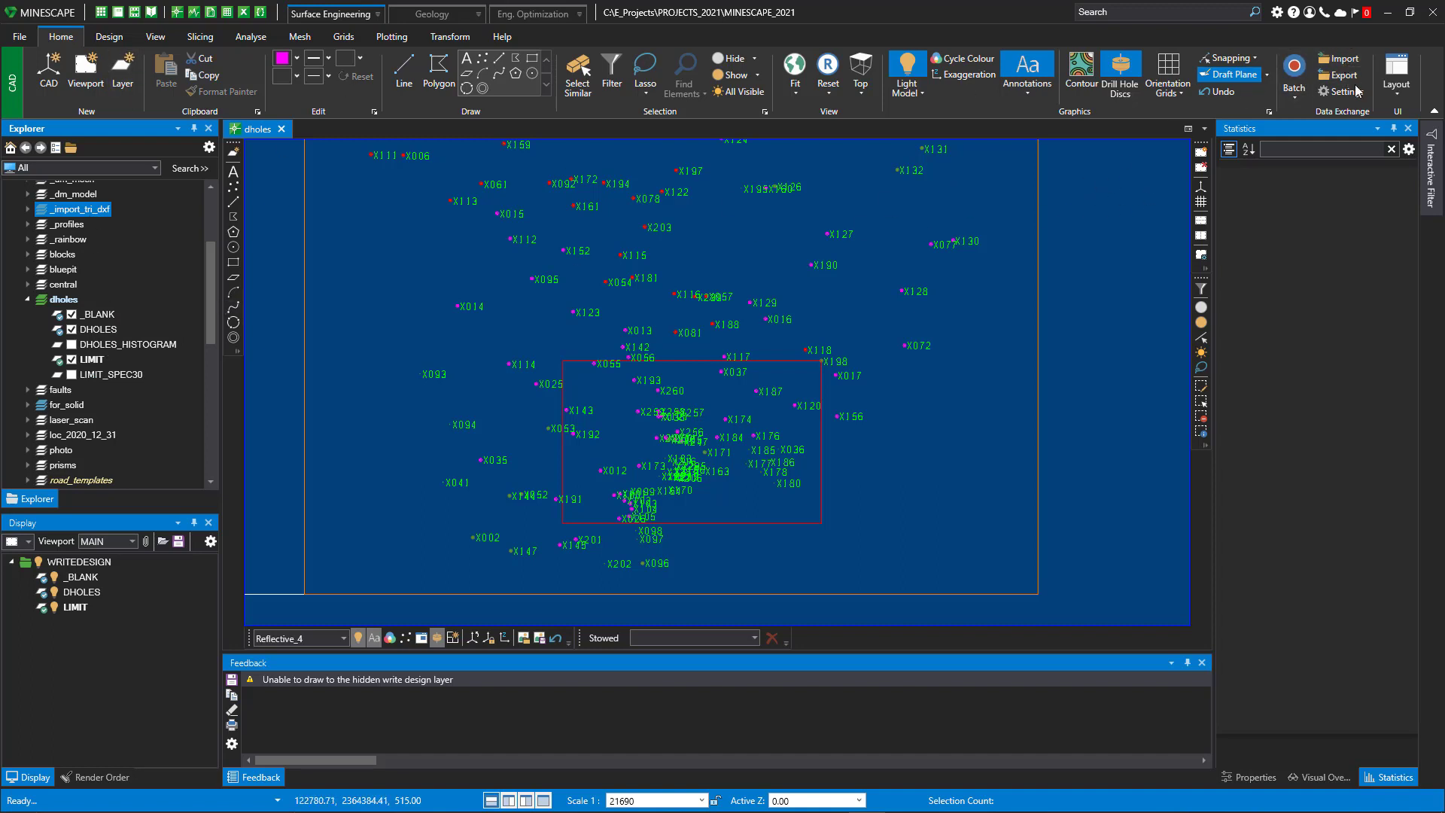
# Review the file types offered for importing and exporting design data, then close both dialogs without running them.
pyautogui.click(1340, 59)
pyautogui.moveTo(567, 175); pyautogui.dragTo(445, 127)
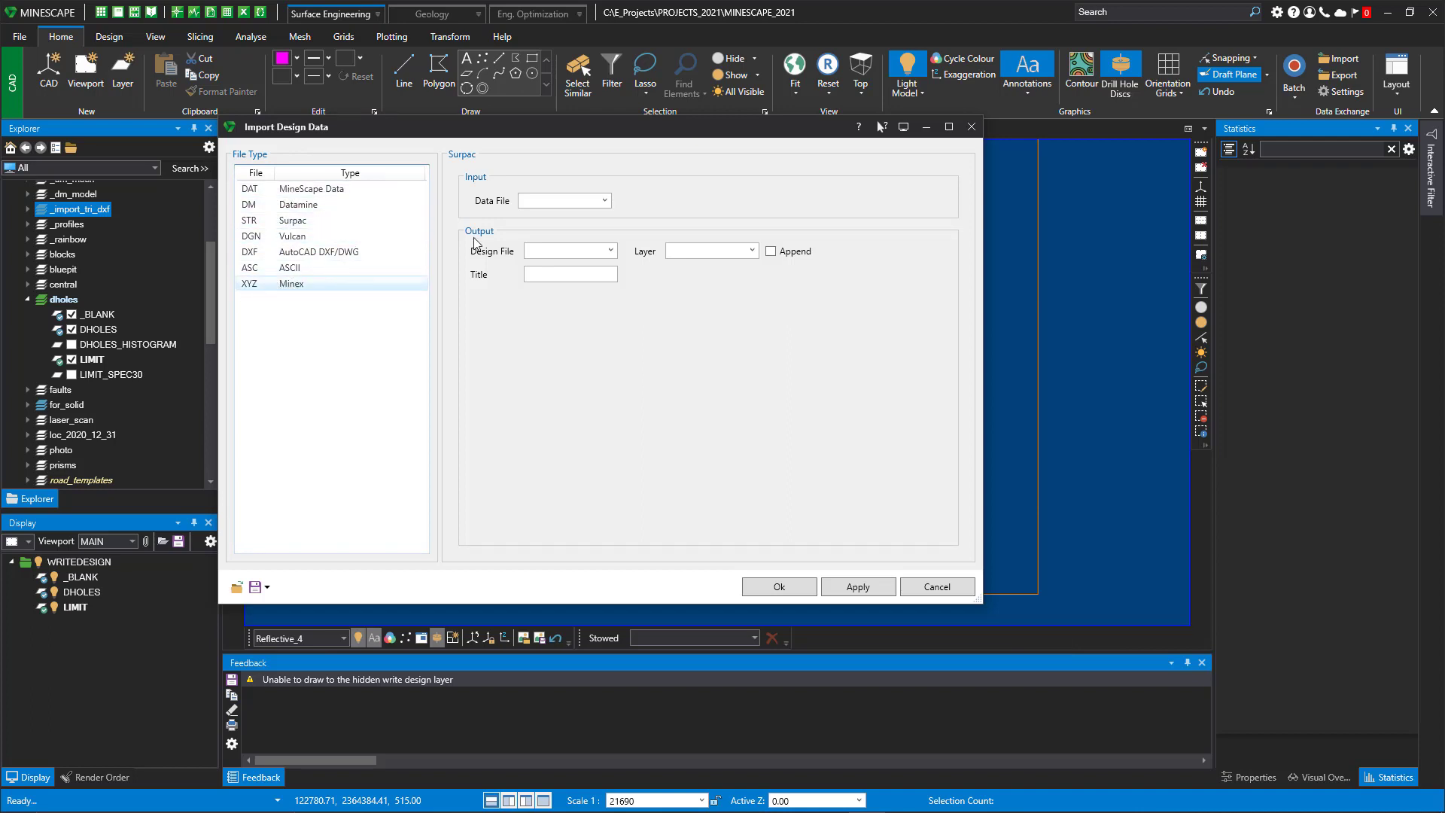
pyautogui.click(1339, 76)
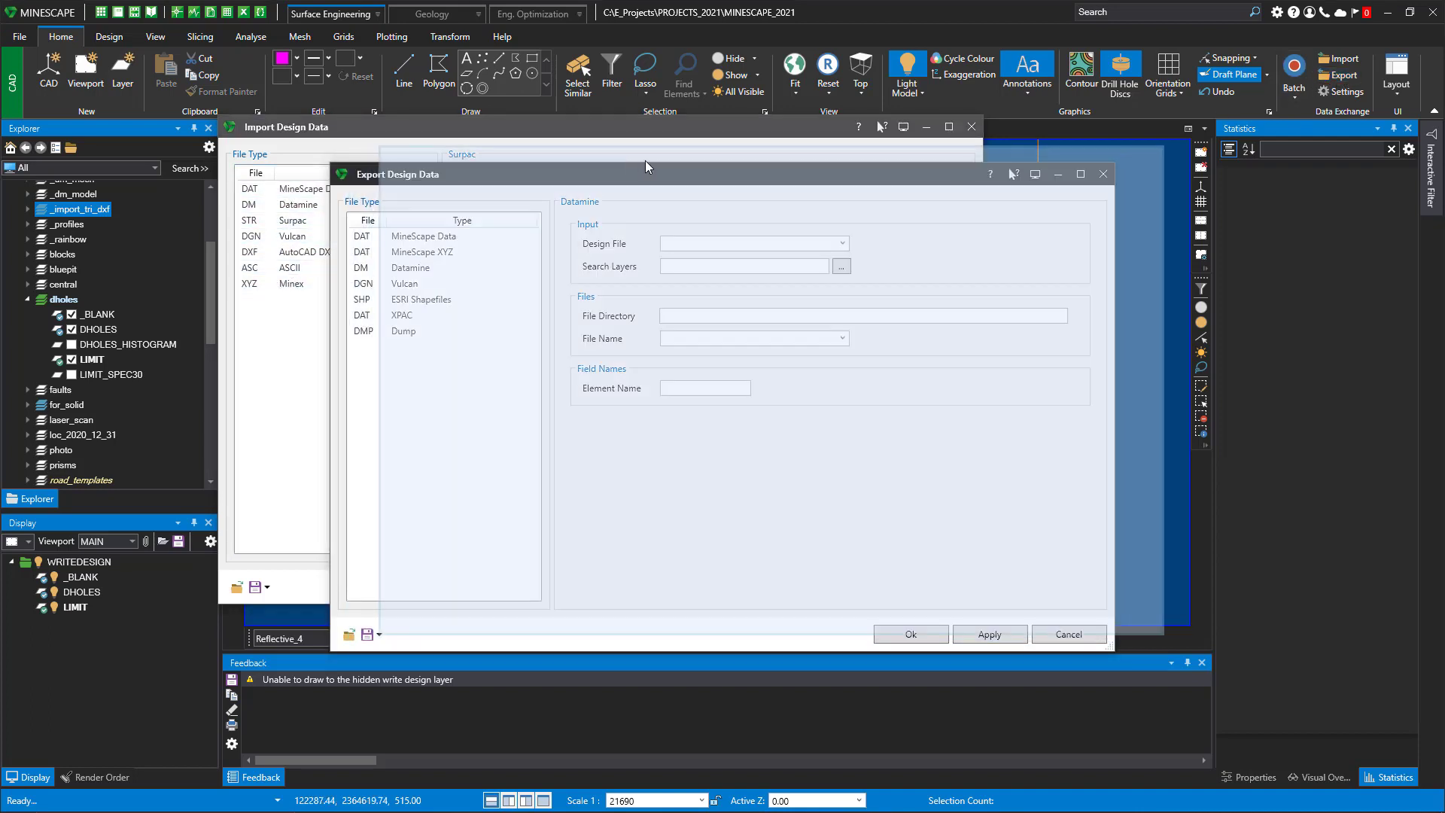
pyautogui.moveTo(607, 174); pyautogui.dragTo(655, 158)
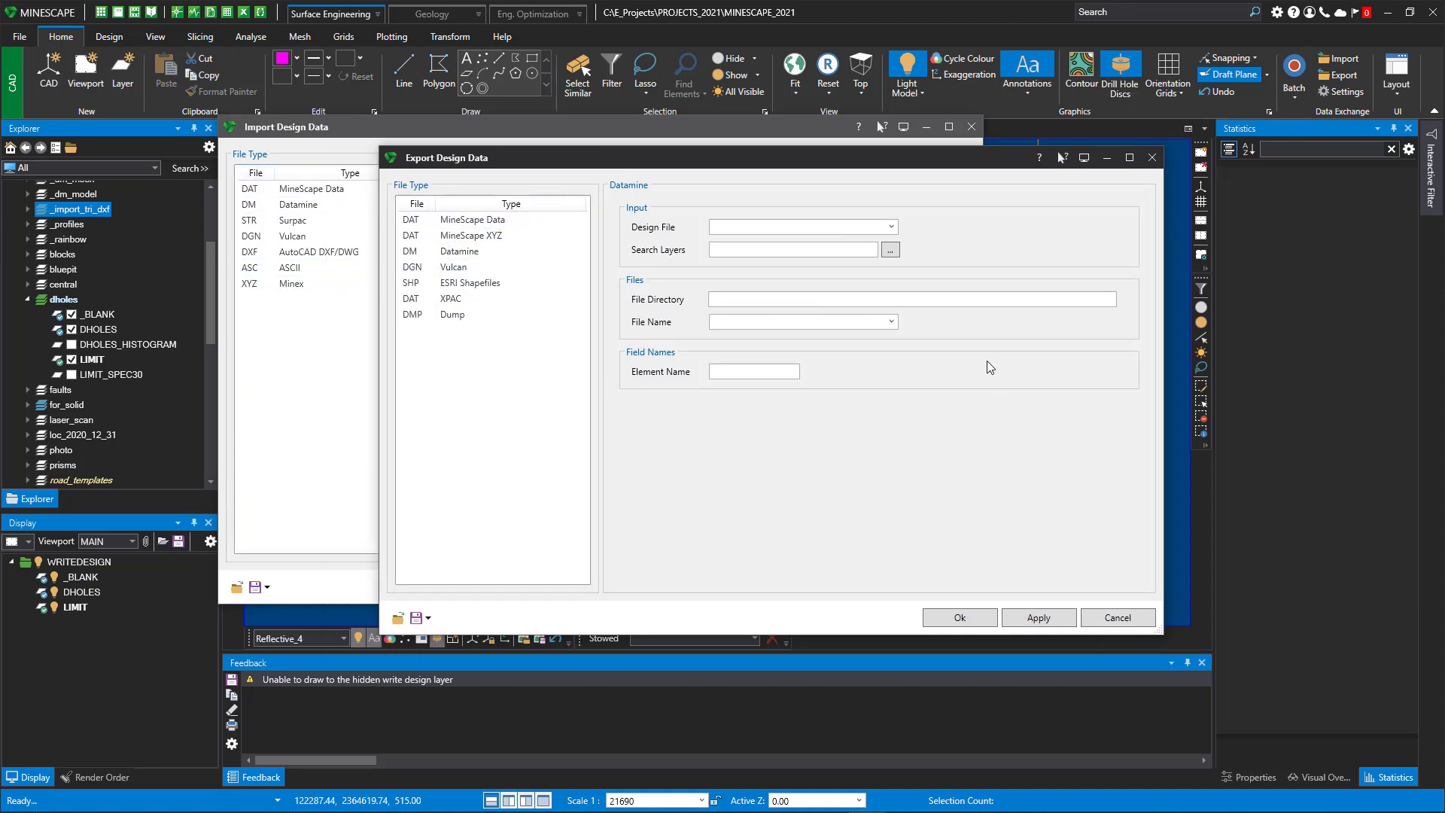
pyautogui.click(1136, 620)
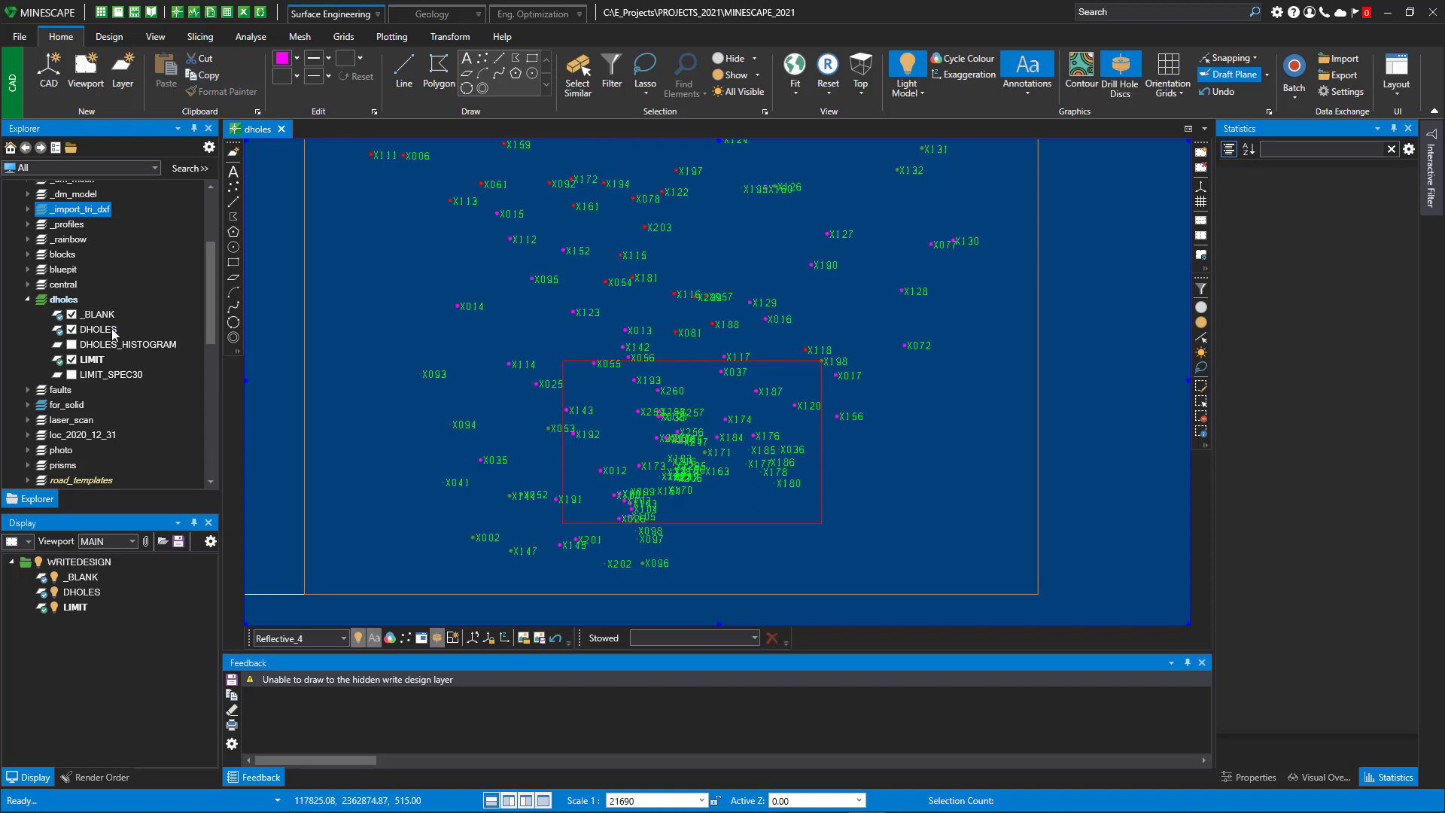
# Open the _BLANK layer of the _dm_design design file for editing and display its _MESH_UPDATE layer.
pyautogui.scroll(3, 110, 331)
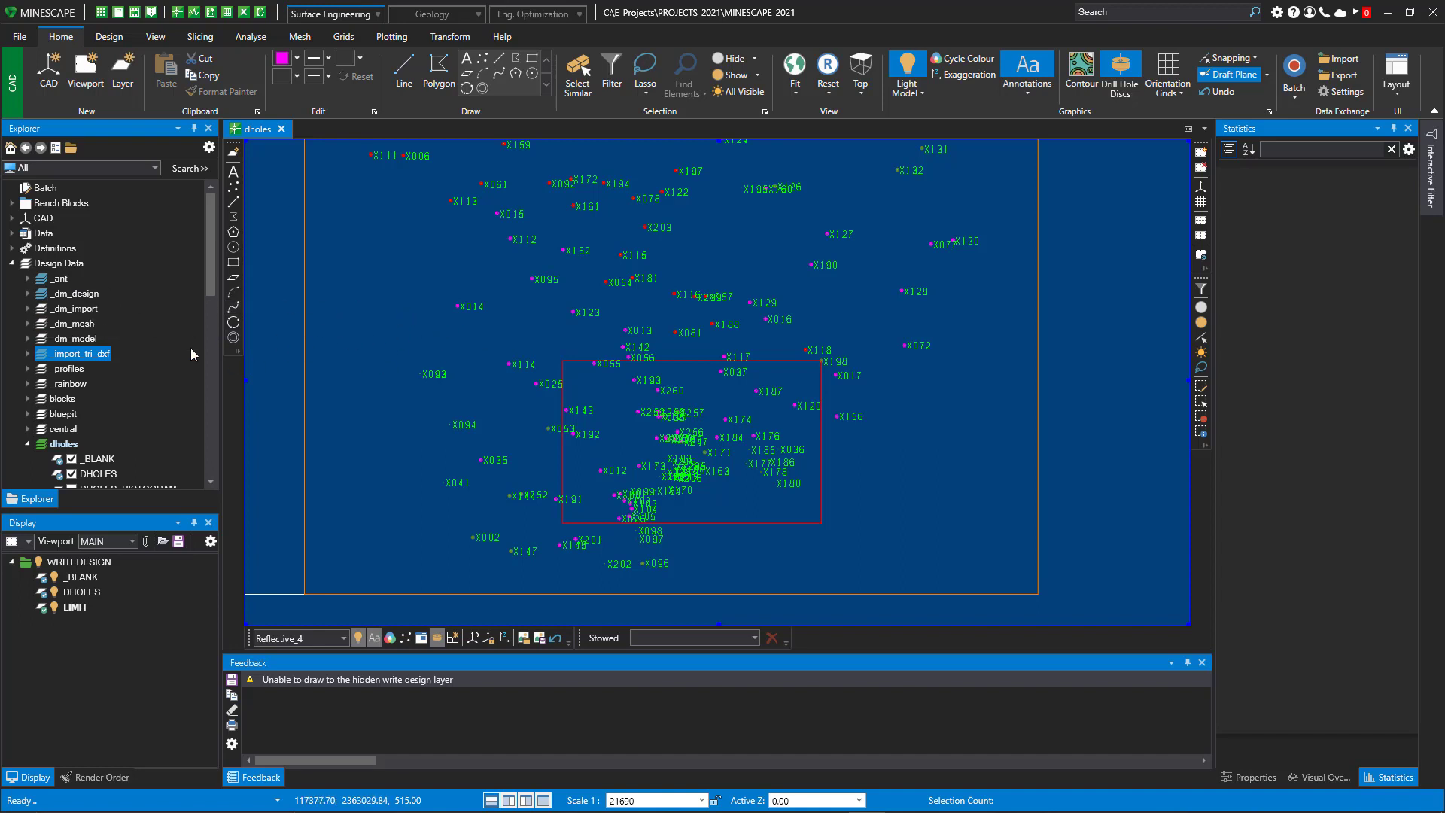
pyautogui.click(28, 293)
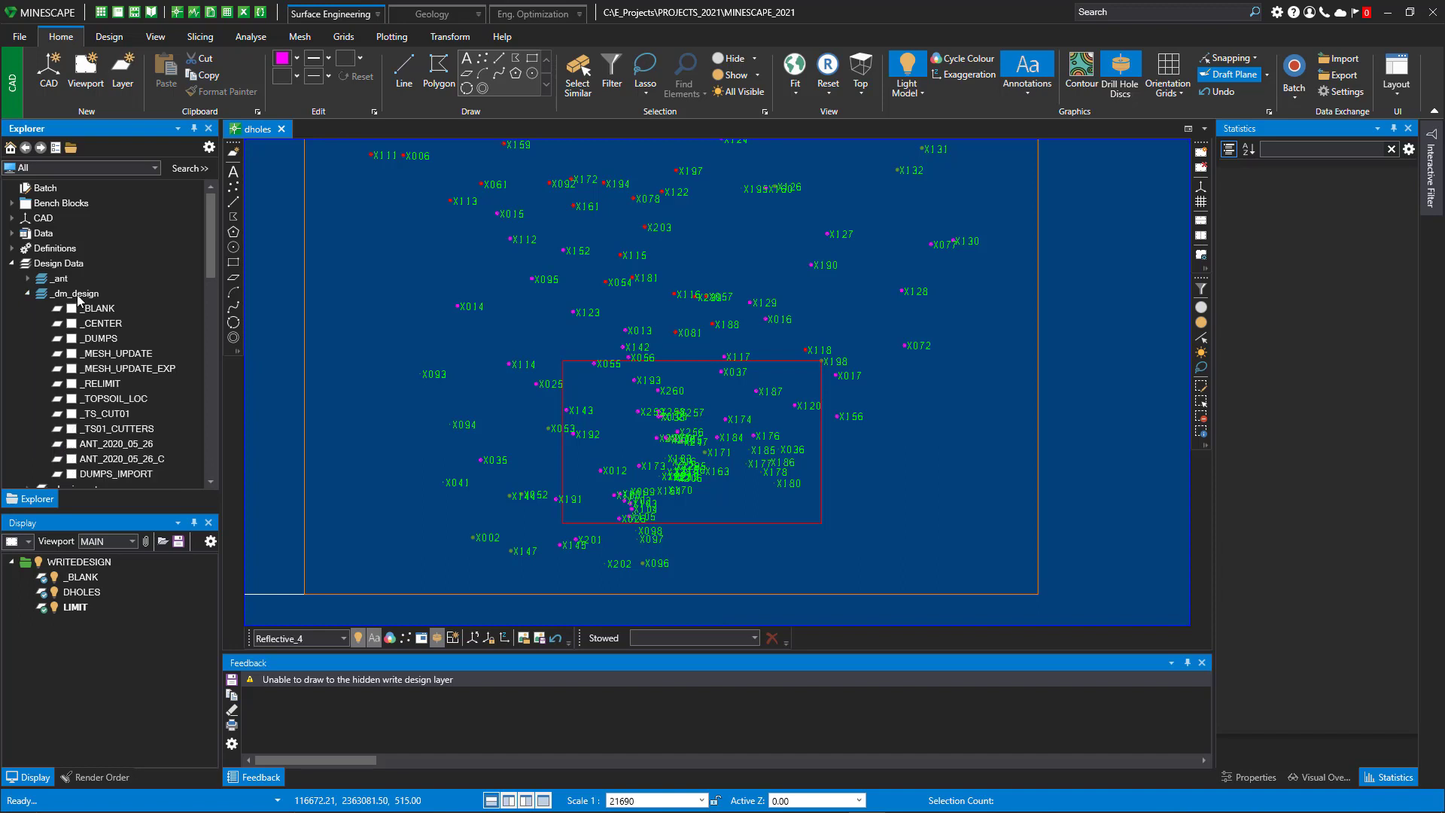
pyautogui.rightClick(87, 295)
pyautogui.click(370, 283)
pyautogui.rightClick(105, 313)
pyautogui.click(147, 324)
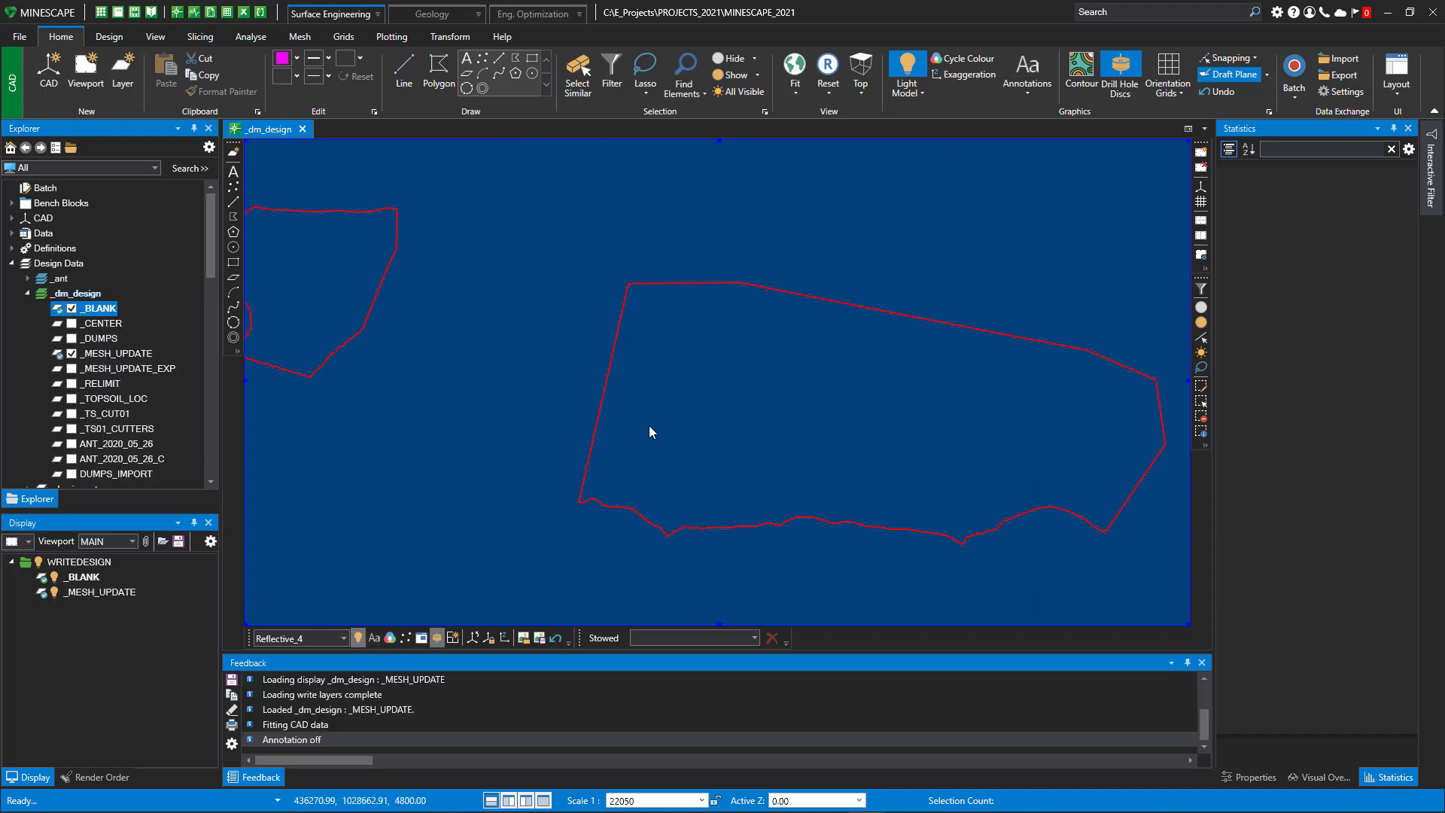
# Display the _TOPSOIL_LOC layer of the _dm_design design file alongside the dump outlines.
pyautogui.scroll(-3, 621, 368)
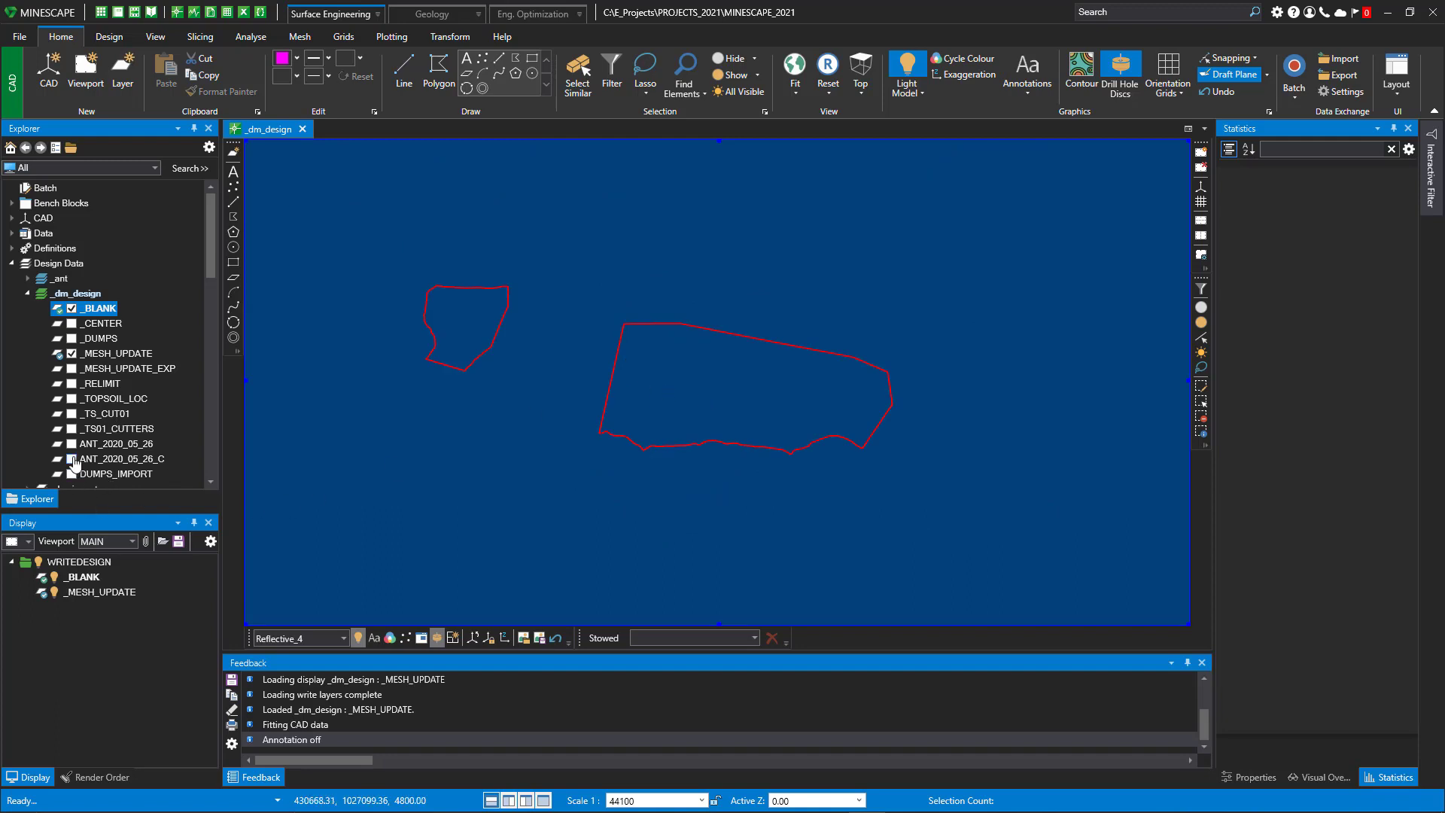
pyautogui.moveTo(78, 461); pyautogui.dragTo(703, 398)
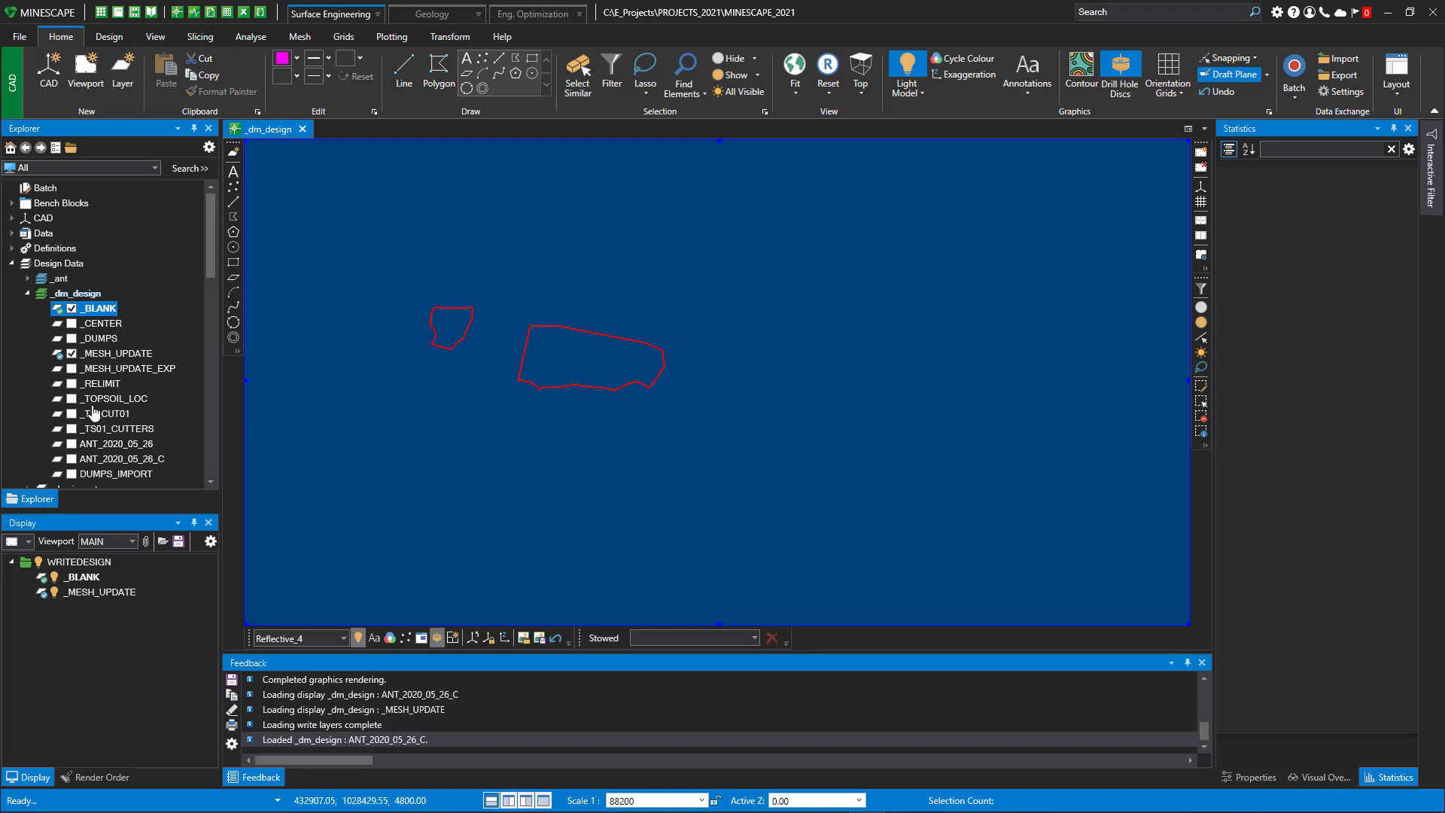
pyautogui.click(71, 399)
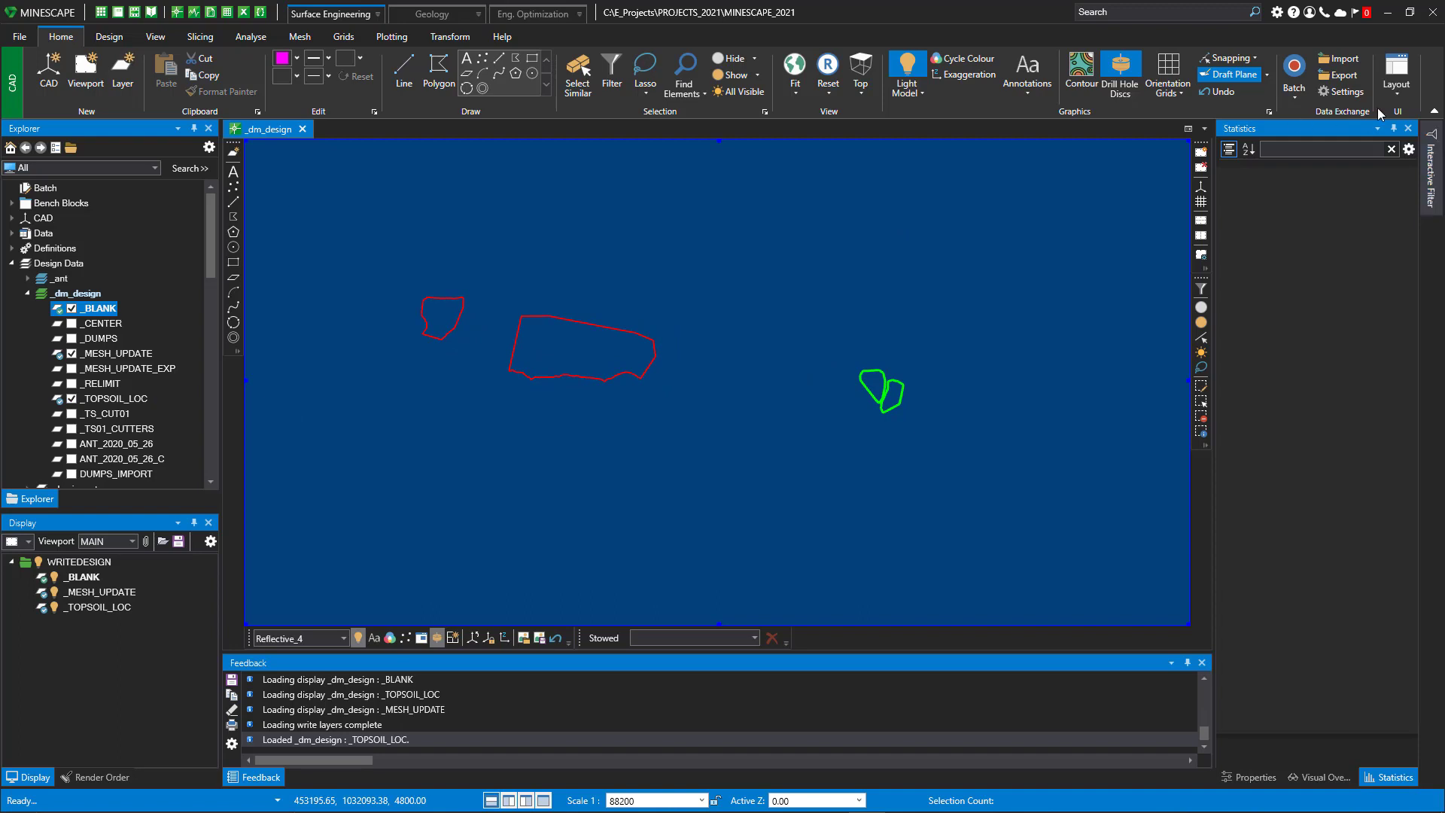
# Set up the Interactive Filter with all available metadata, GROUP and NAME.
pyautogui.click(1428, 178)
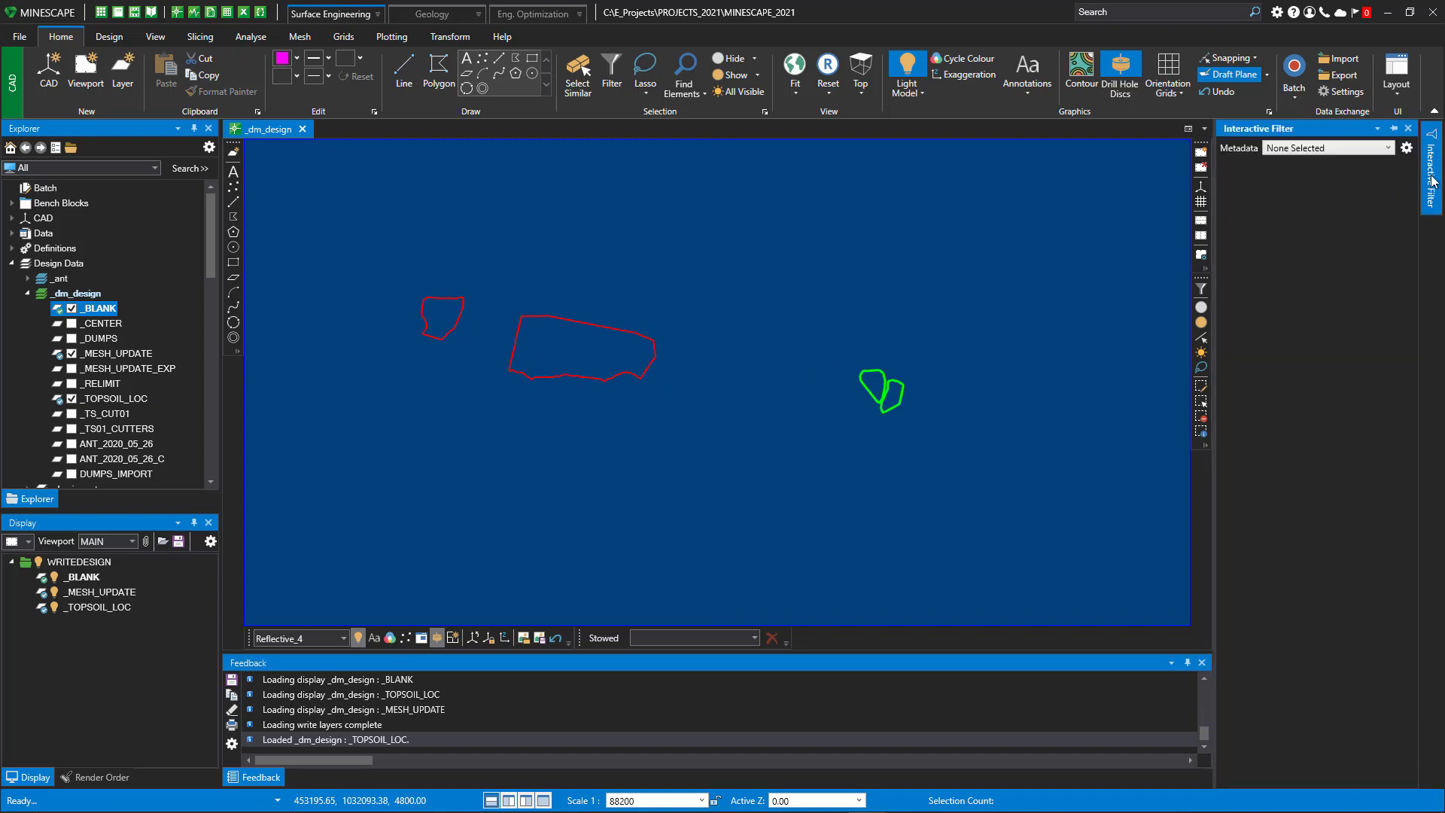
pyautogui.click(1389, 149)
pyautogui.click(1271, 163)
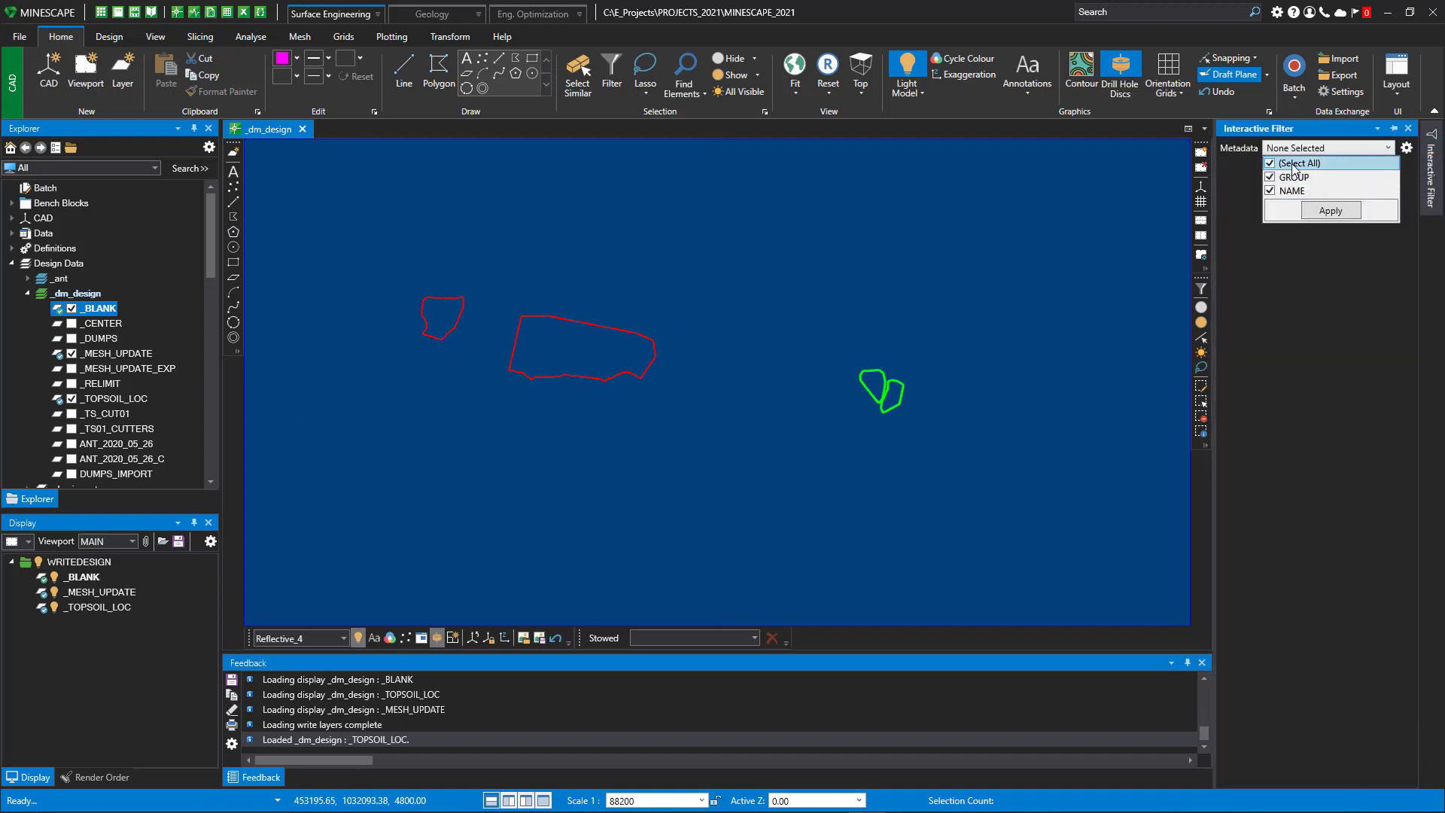
pyautogui.click(1330, 212)
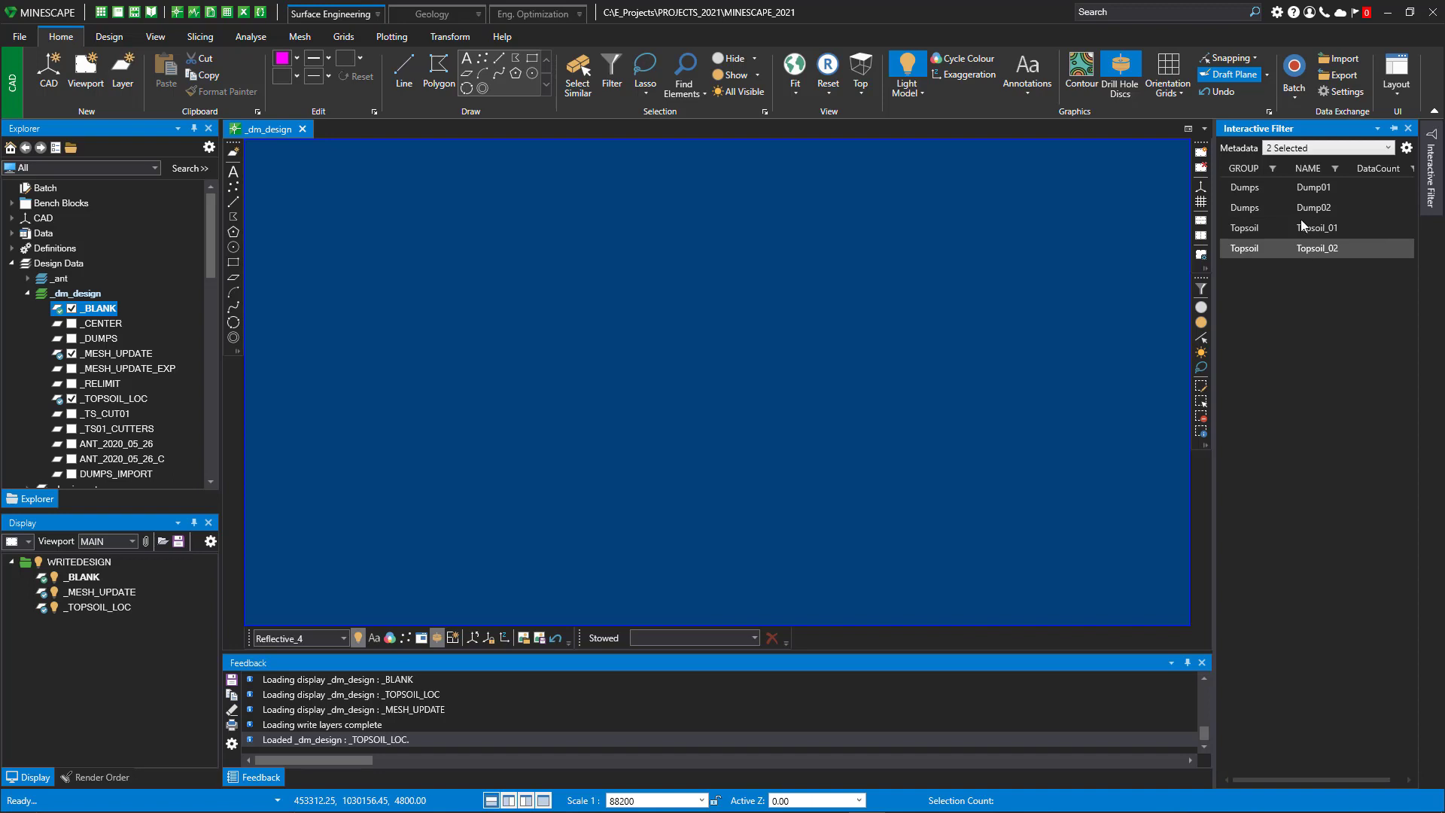
# Isolate Dump01, Dump02, Topsoil_01 and Topsoil_02 one by one in the Interactive Filter, then show all four together again.
pyautogui.click(1308, 191)
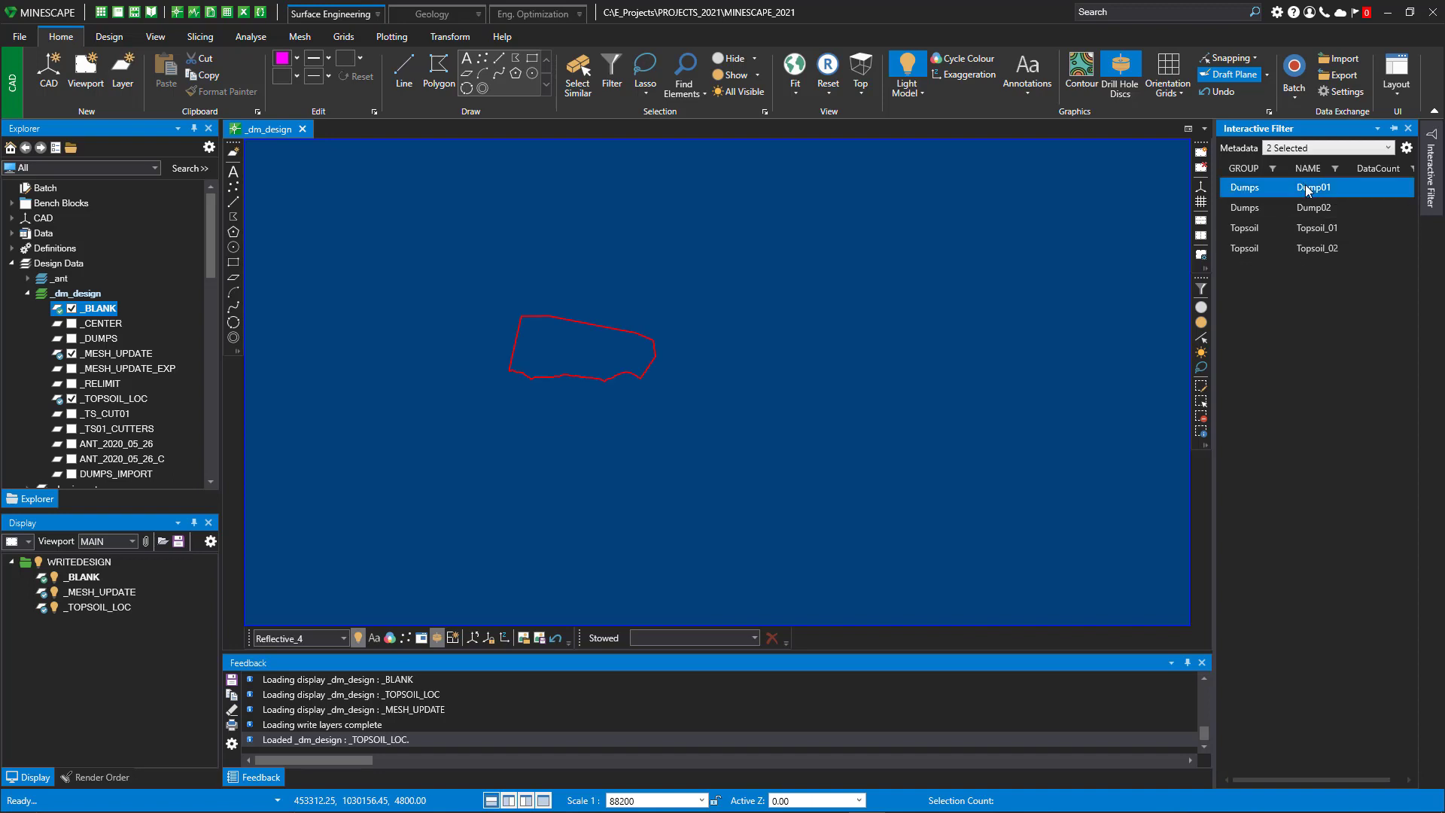
pyautogui.click(1308, 211)
pyautogui.click(1311, 231)
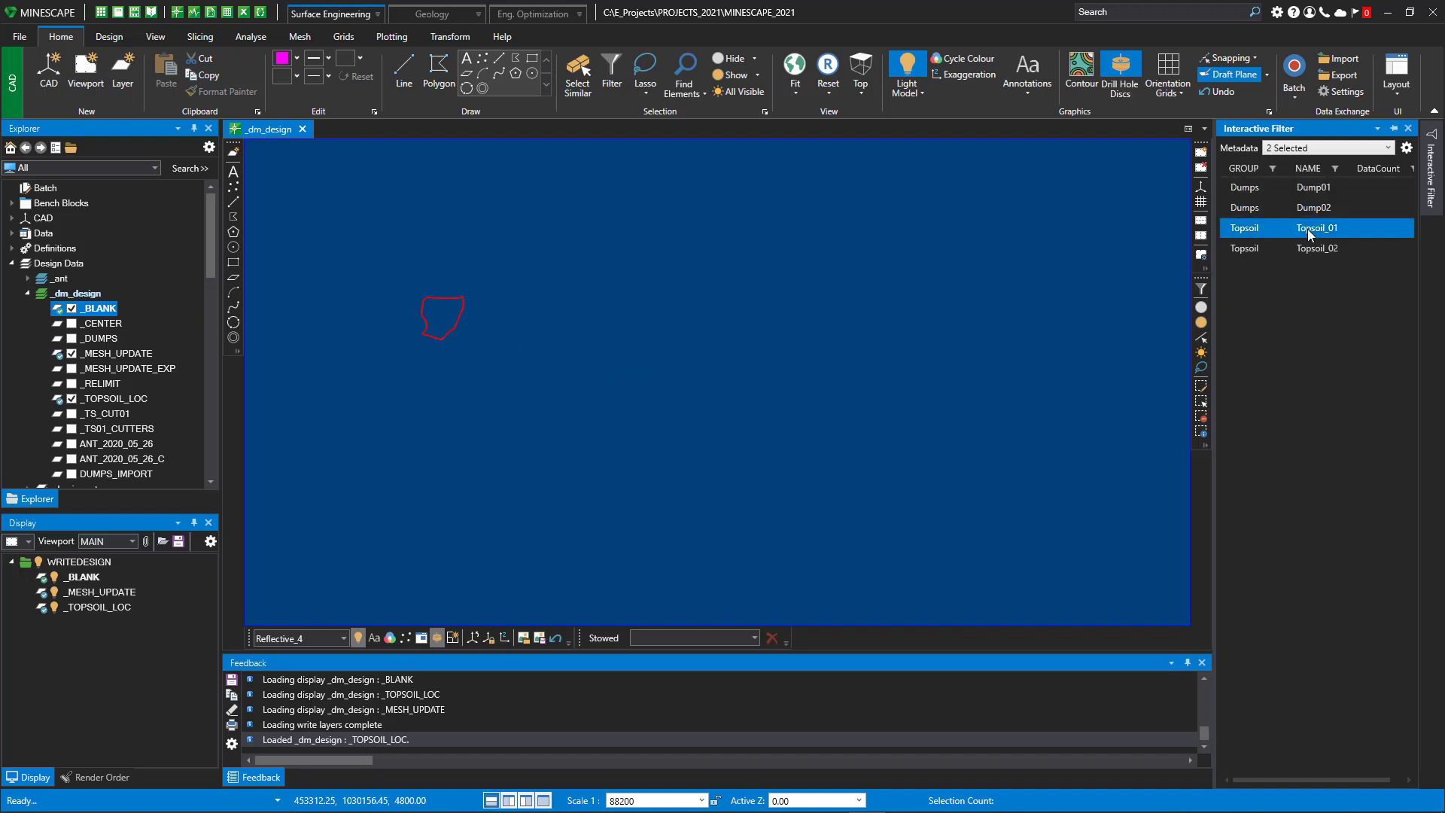
pyautogui.click(1313, 250)
pyautogui.moveTo(1314, 188); pyautogui.dragTo(1325, 249)
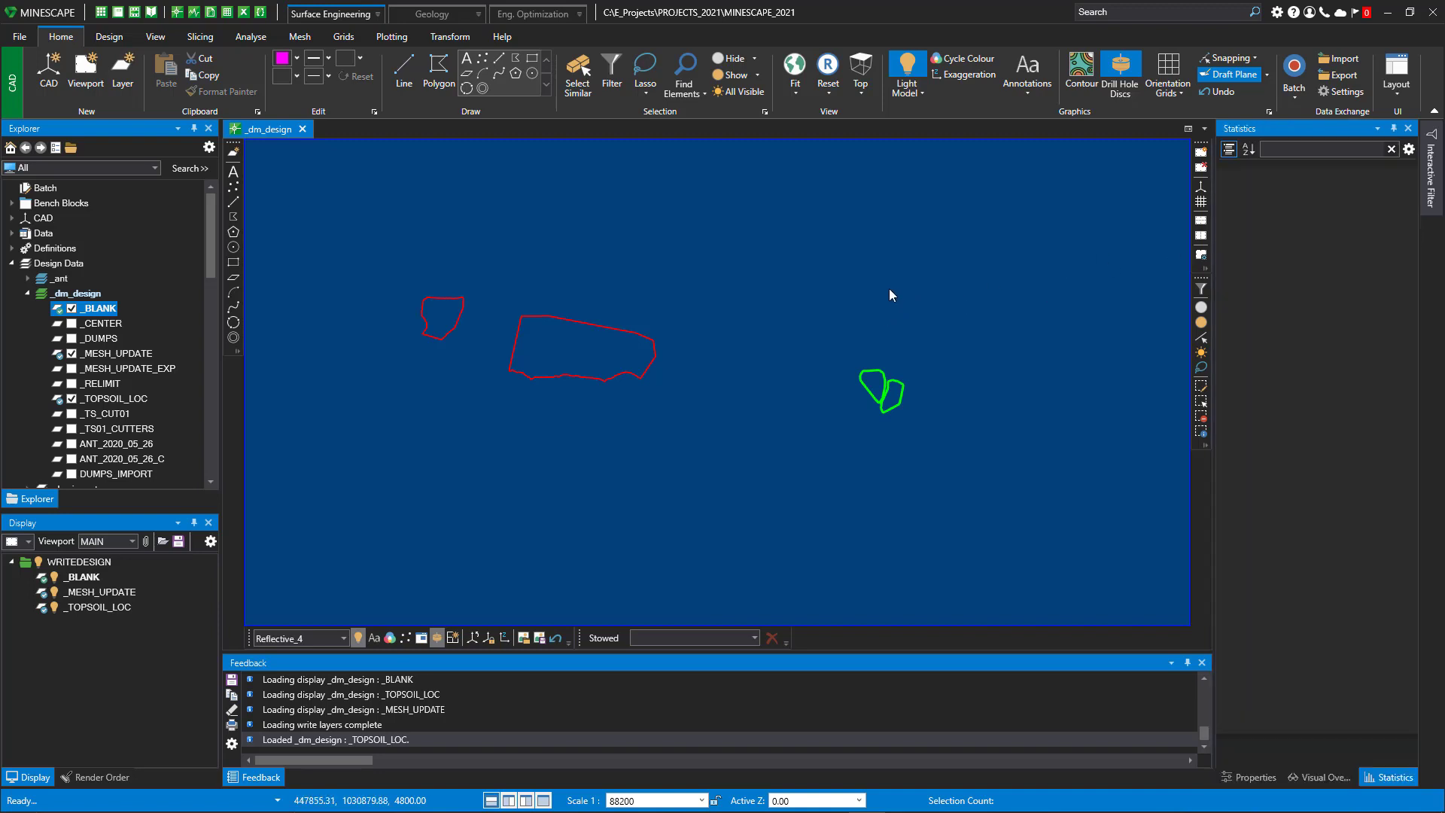
# Review the Manage Metadata options for the _MESH_UPDATE layer and cancel without changing anything.
pyautogui.click(148, 356)
pyautogui.rightClick(148, 359)
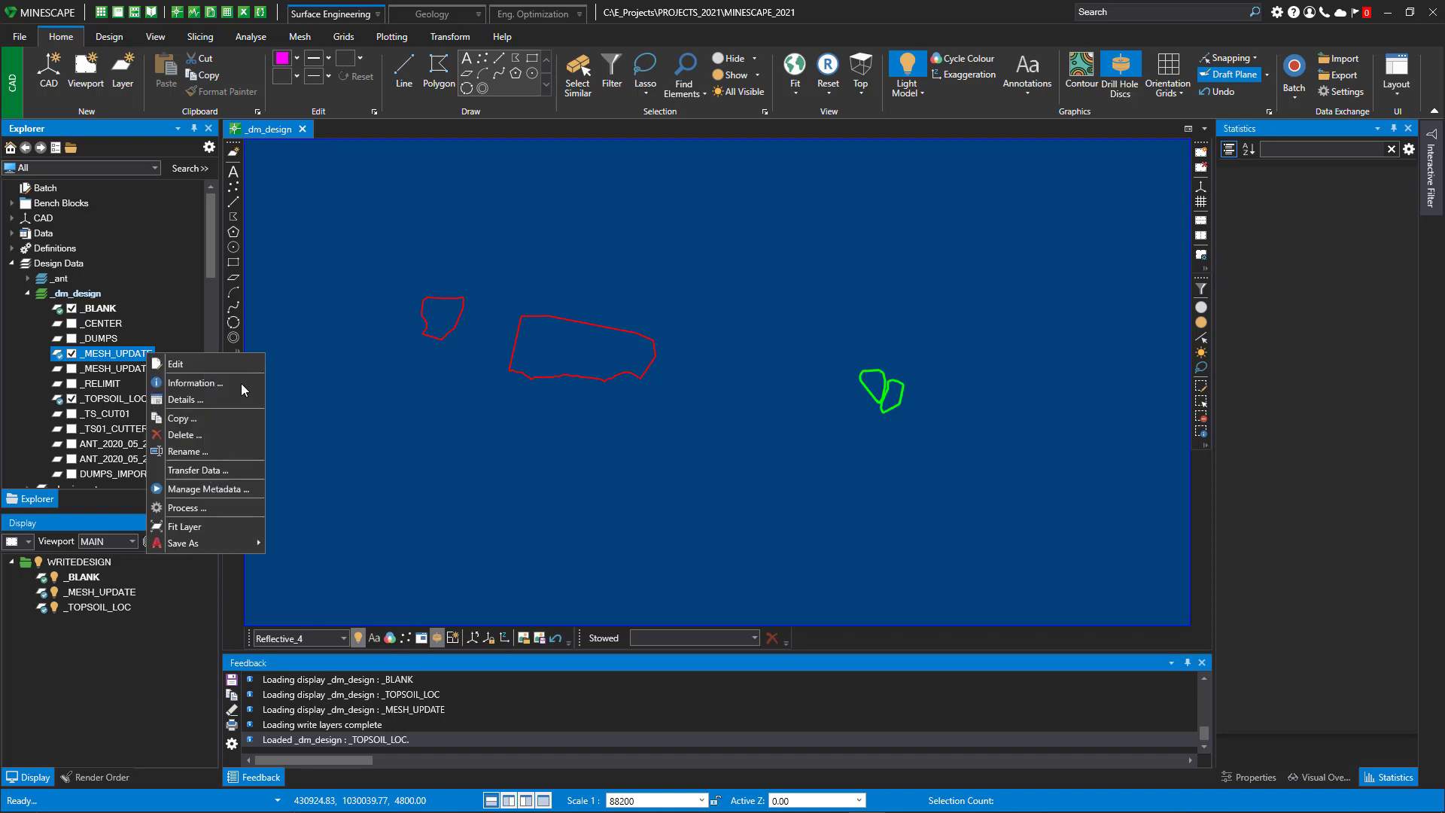
pyautogui.click(204, 490)
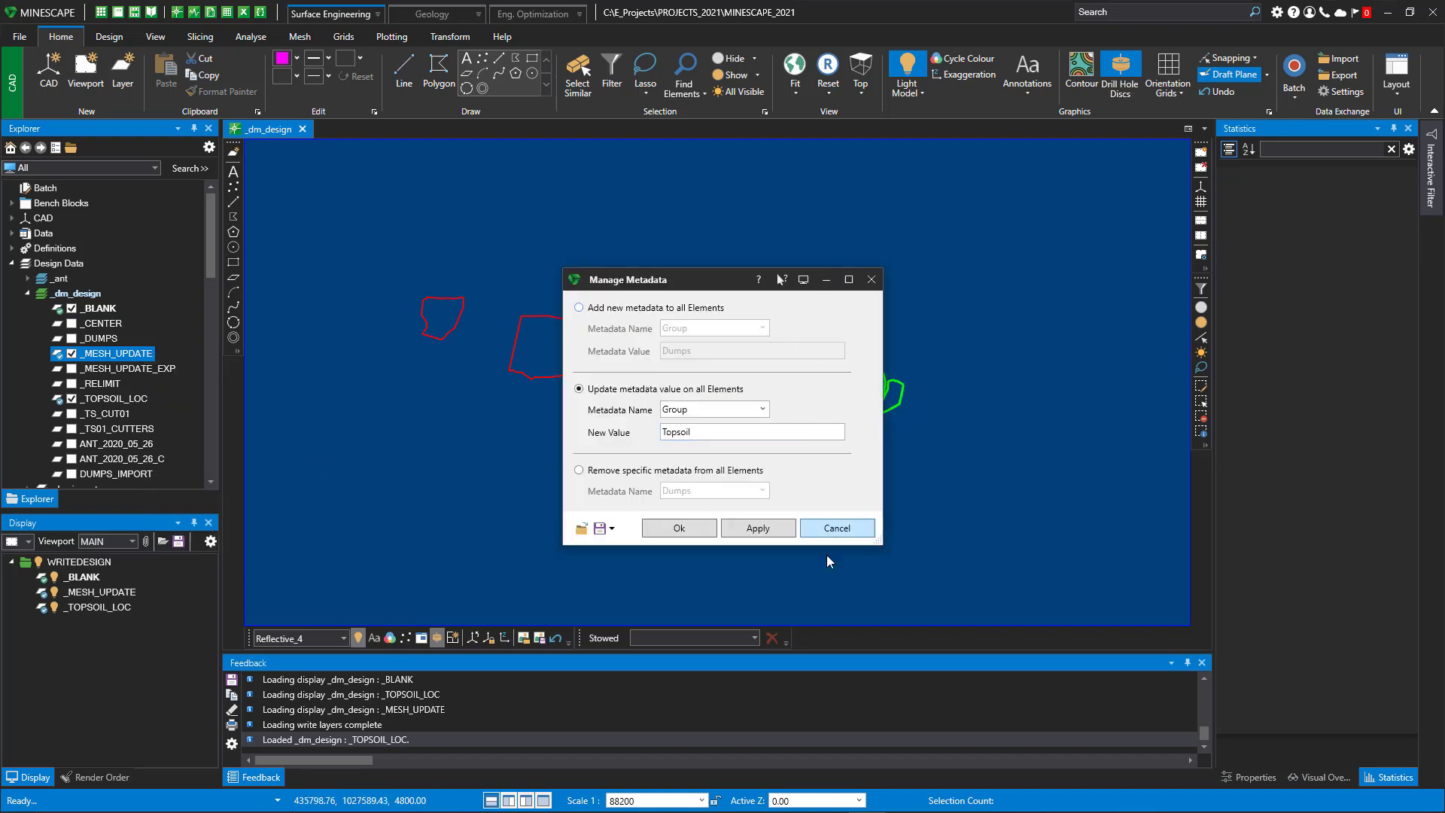
pyautogui.click(840, 530)
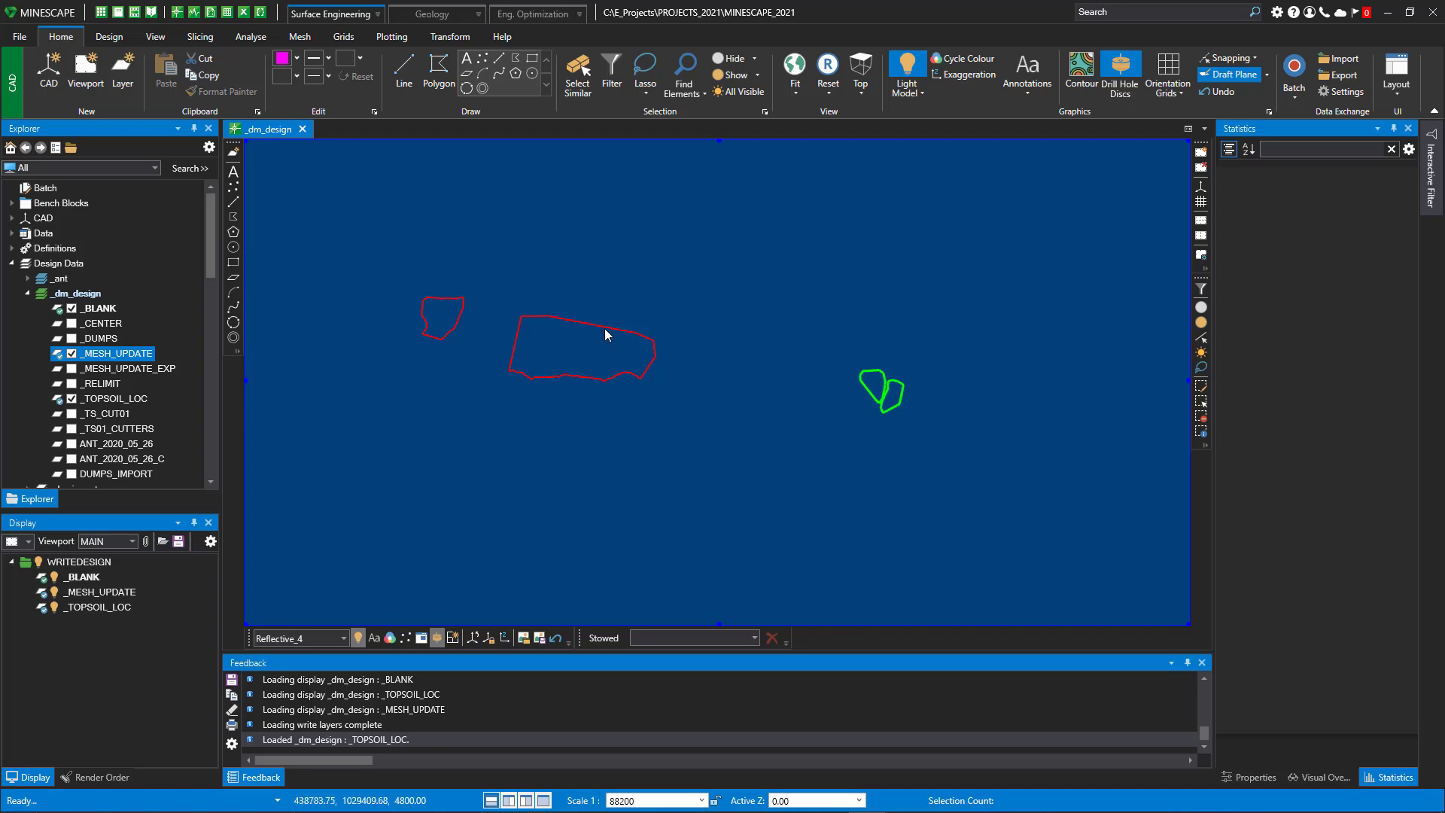
# Inspect the properties and metadata of the larger red dump polygon, then clear the selection.
pyautogui.moveTo(606, 329); pyautogui.dragTo(609, 327, button='middle')
pyautogui.click(611, 331)
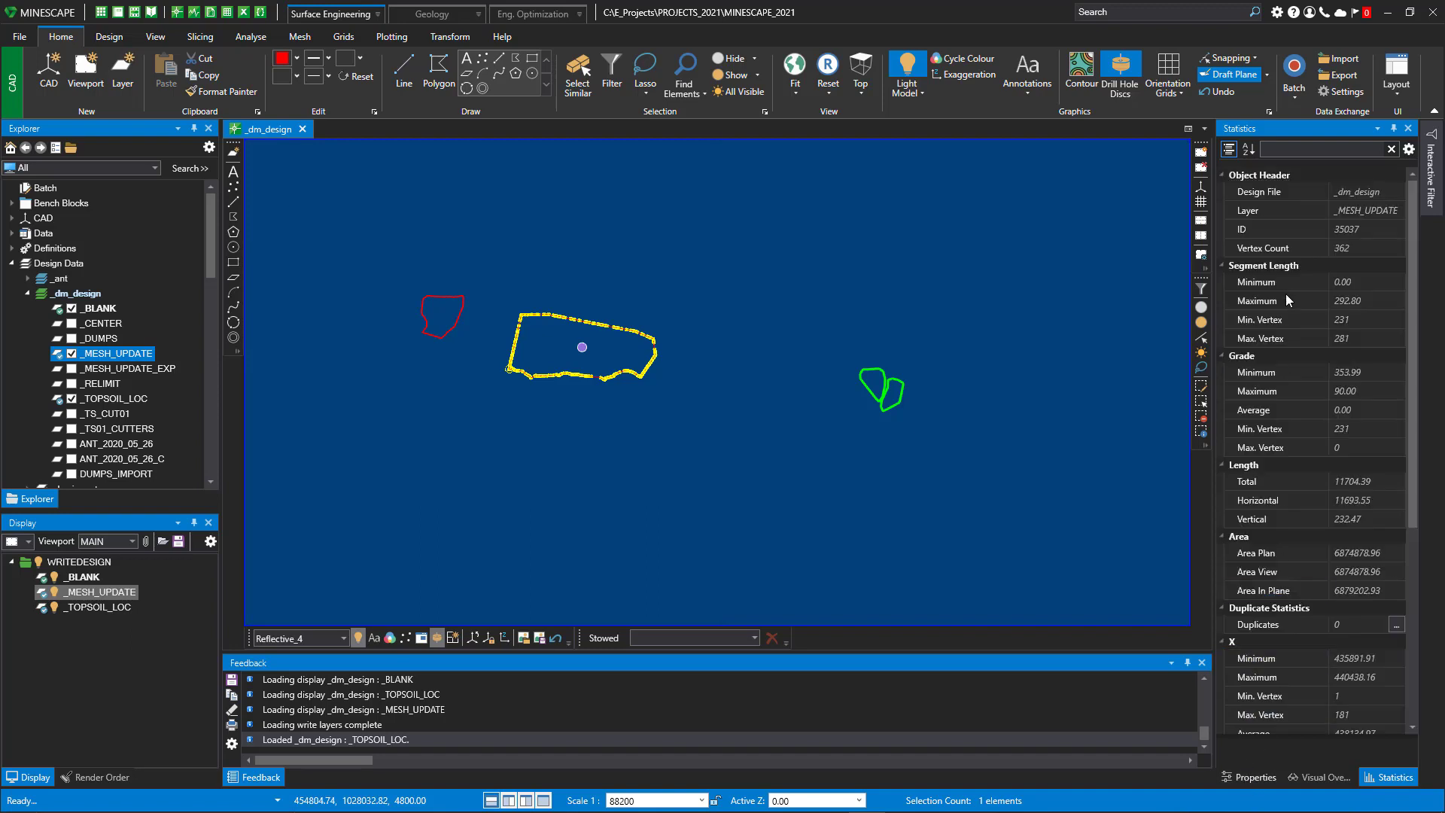
pyautogui.click(1250, 778)
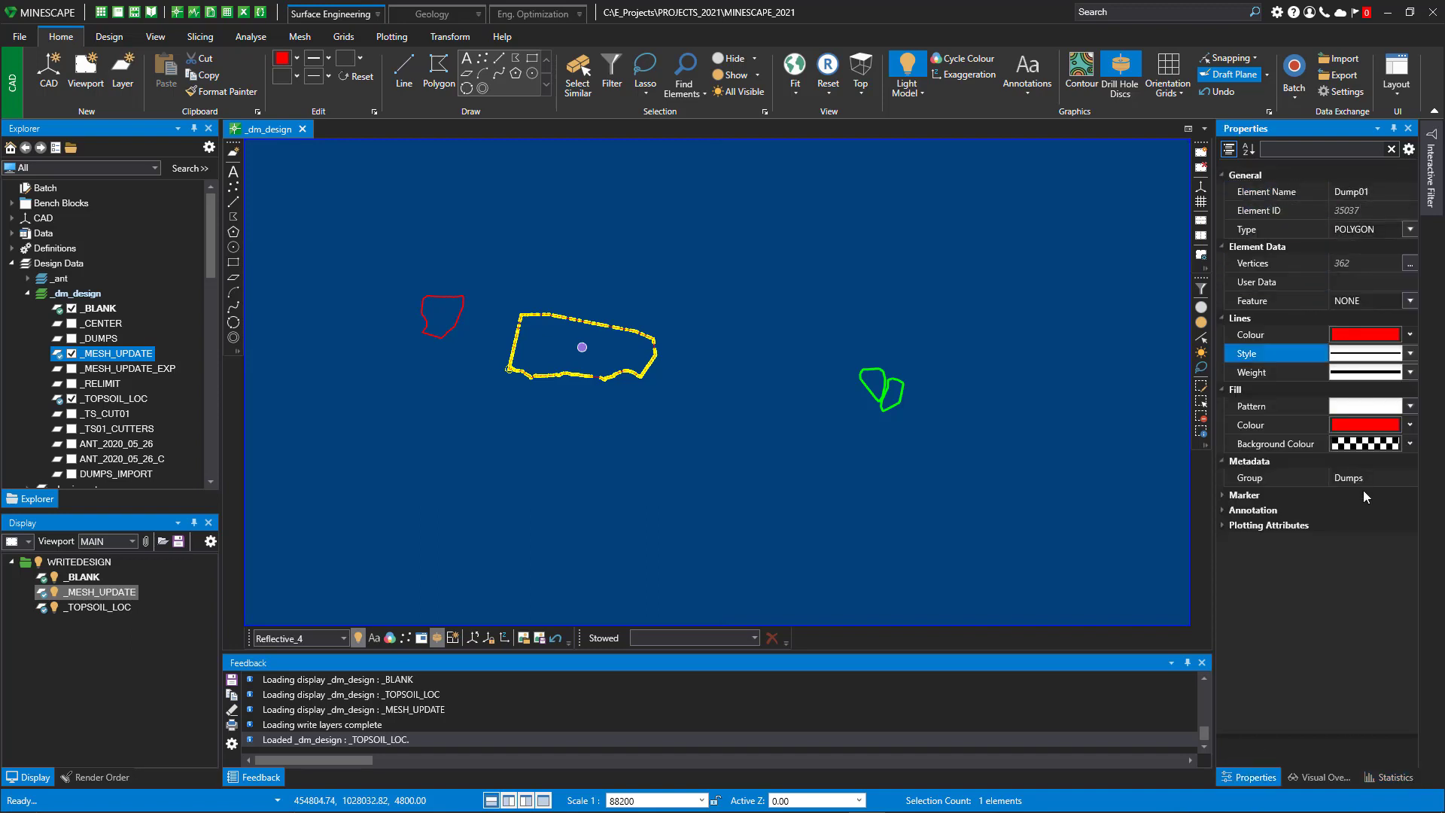
pyautogui.click(725, 418)
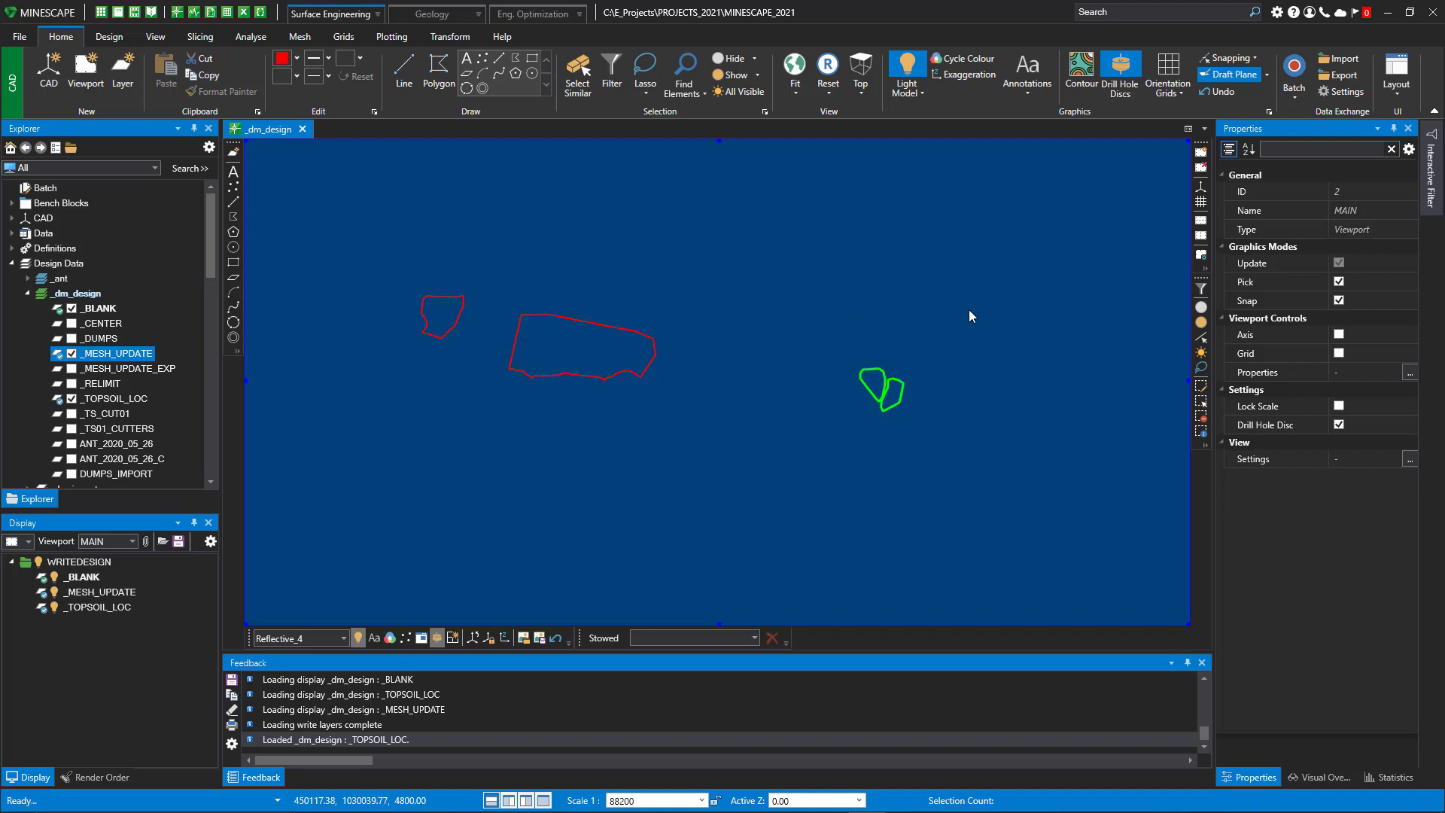
# Hide the _TOPSOIL_LOC layer and load the dump01 mesh from the dumps mesh group.
pyautogui.click(1434, 175)
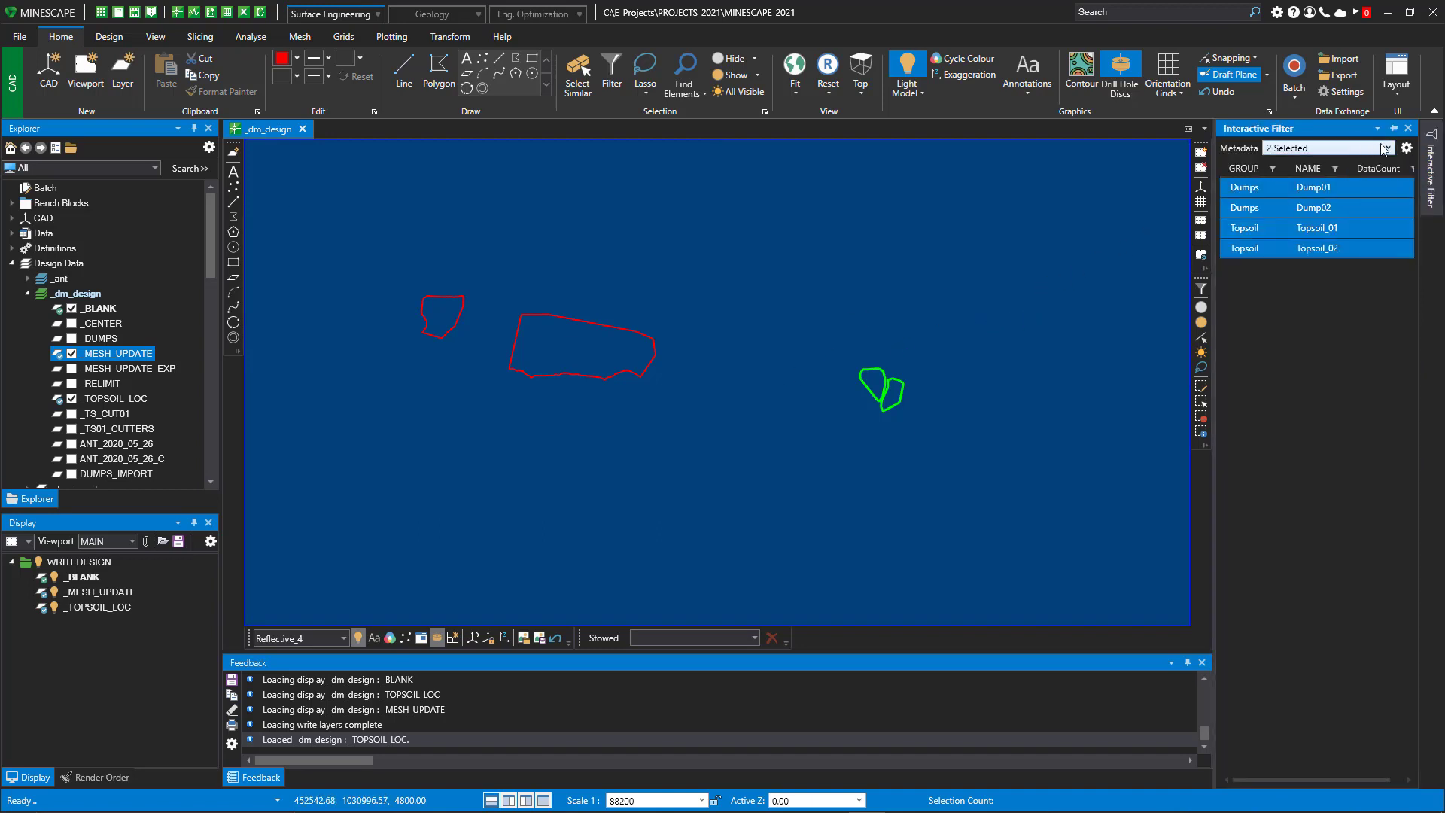
pyautogui.moveTo(857, 279); pyautogui.dragTo(864, 280)
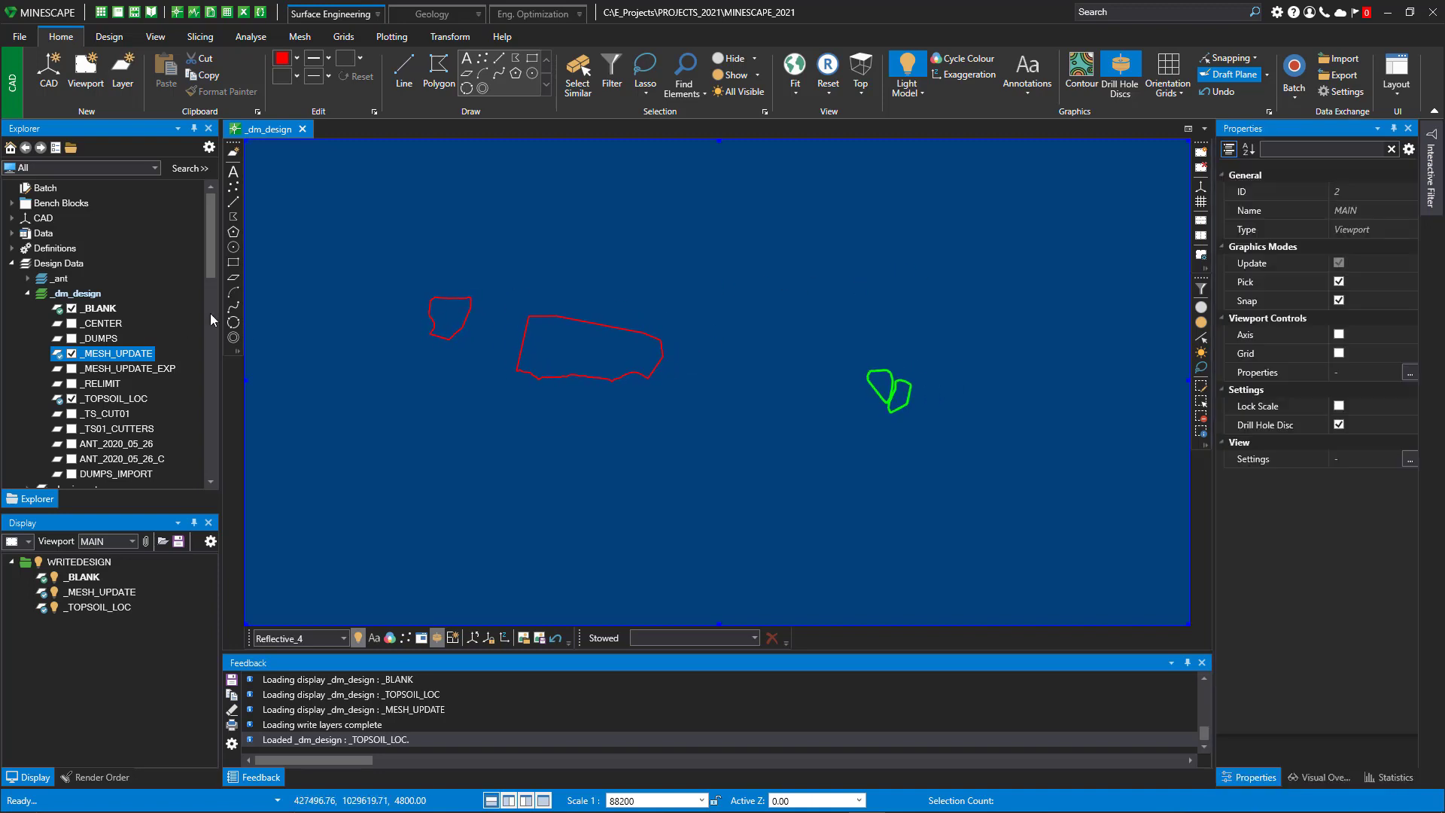
pyautogui.click(72, 399)
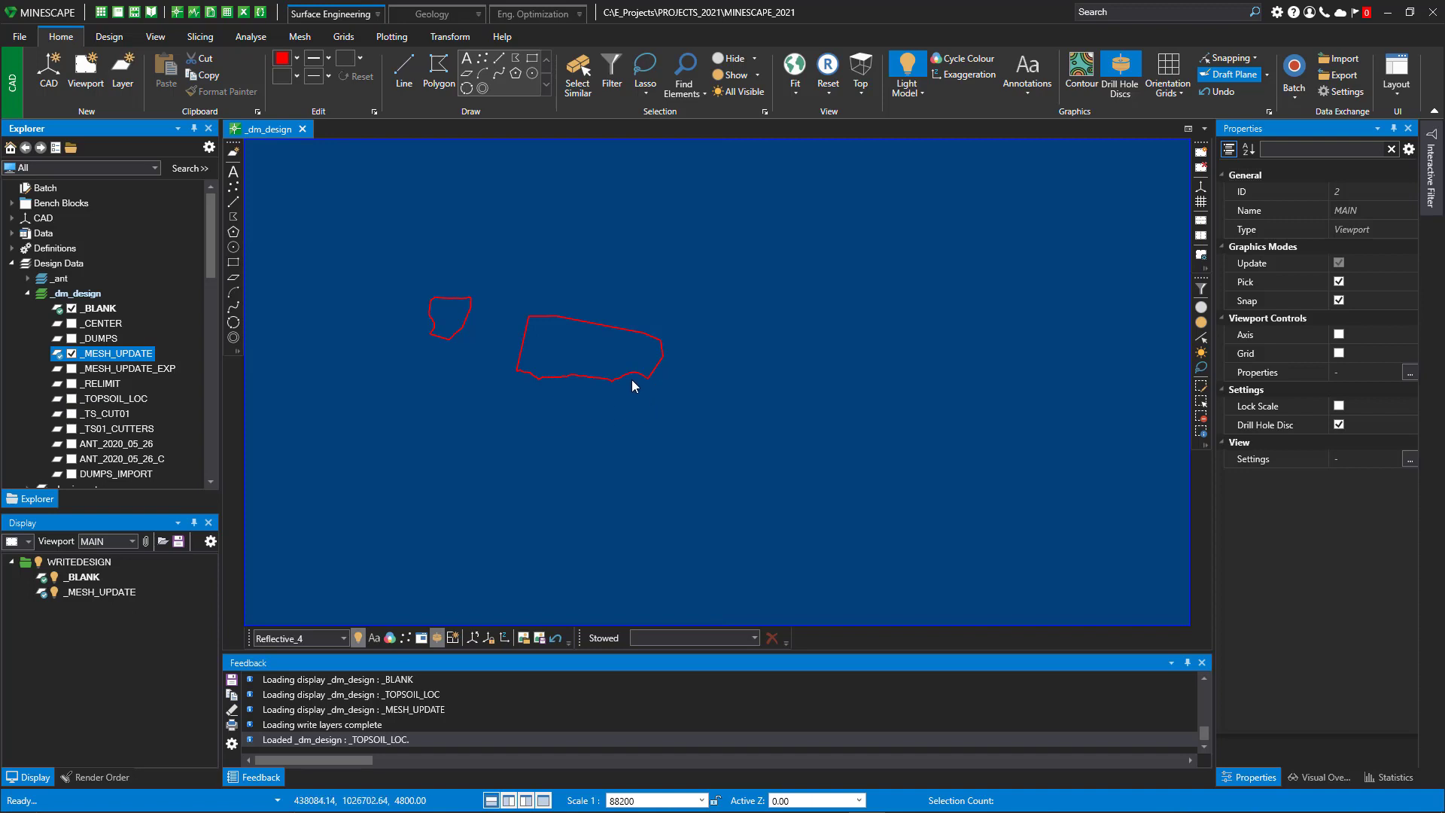
pyautogui.scroll(-10, 120, 338)
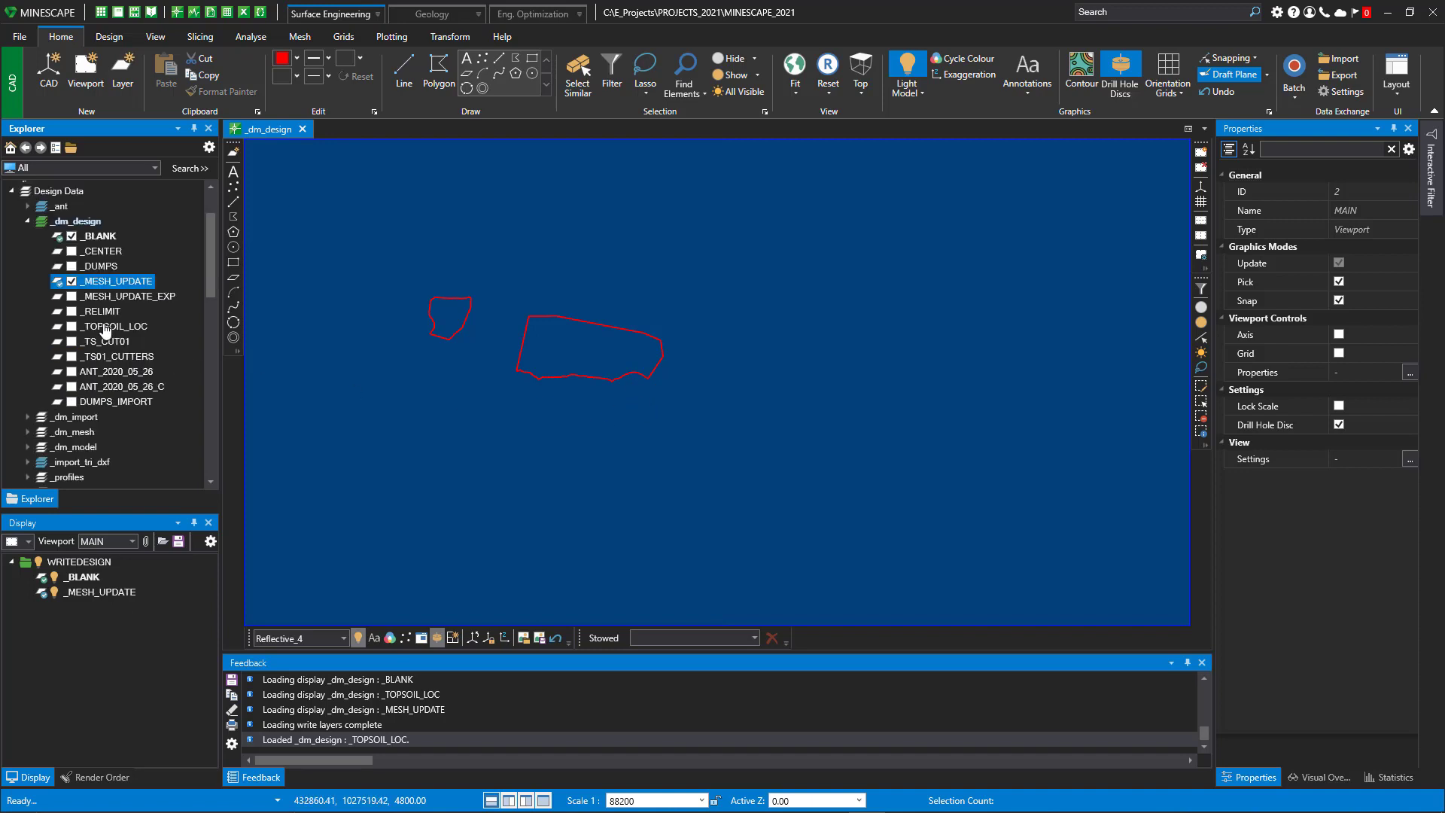
pyautogui.click(72, 467)
# Expand the dump01 mesh by 500 metres from its boundary and save it over dump01_expand in the dumps mesh group.
pyautogui.click(300, 36)
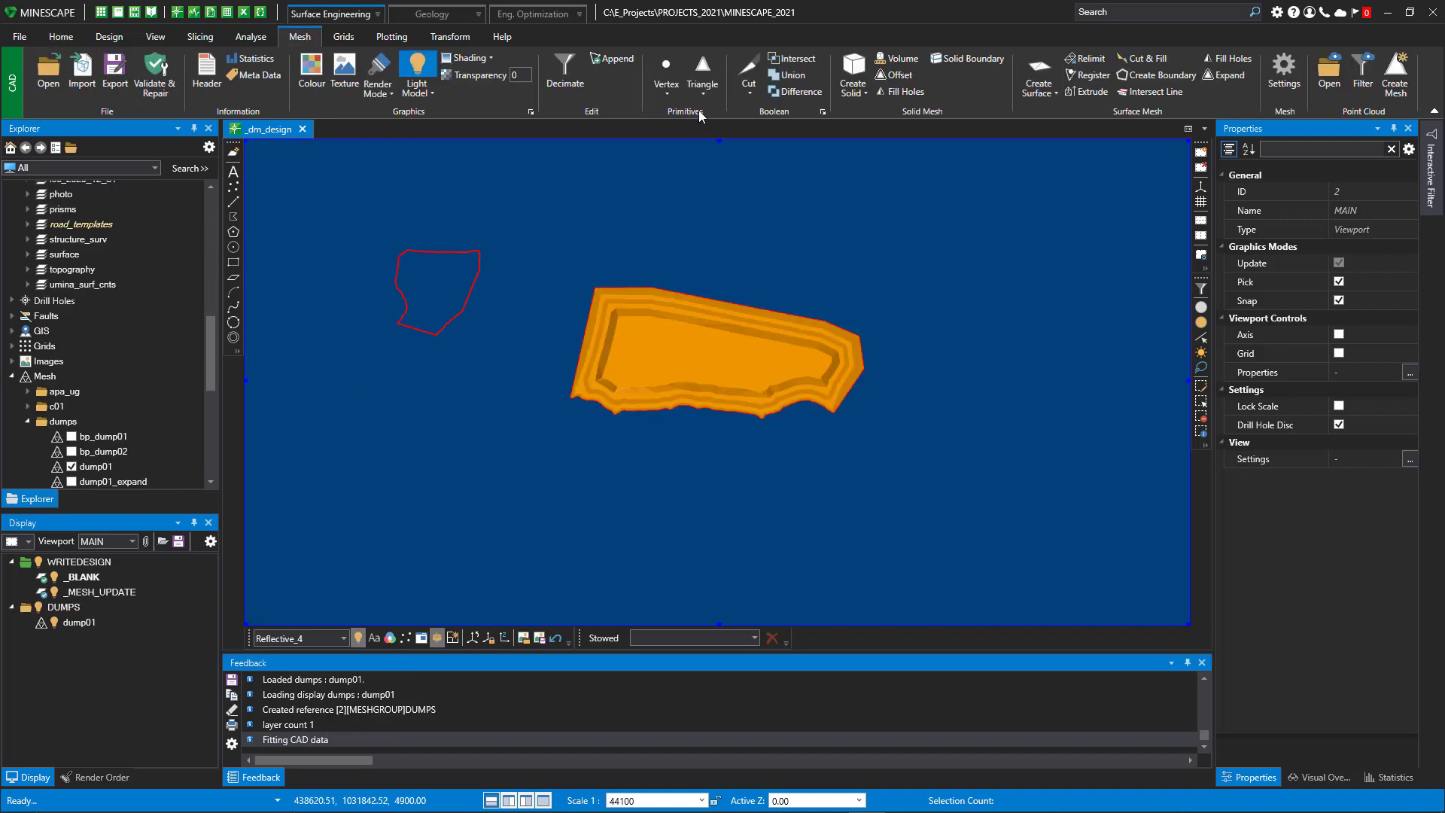
pyautogui.click(1227, 75)
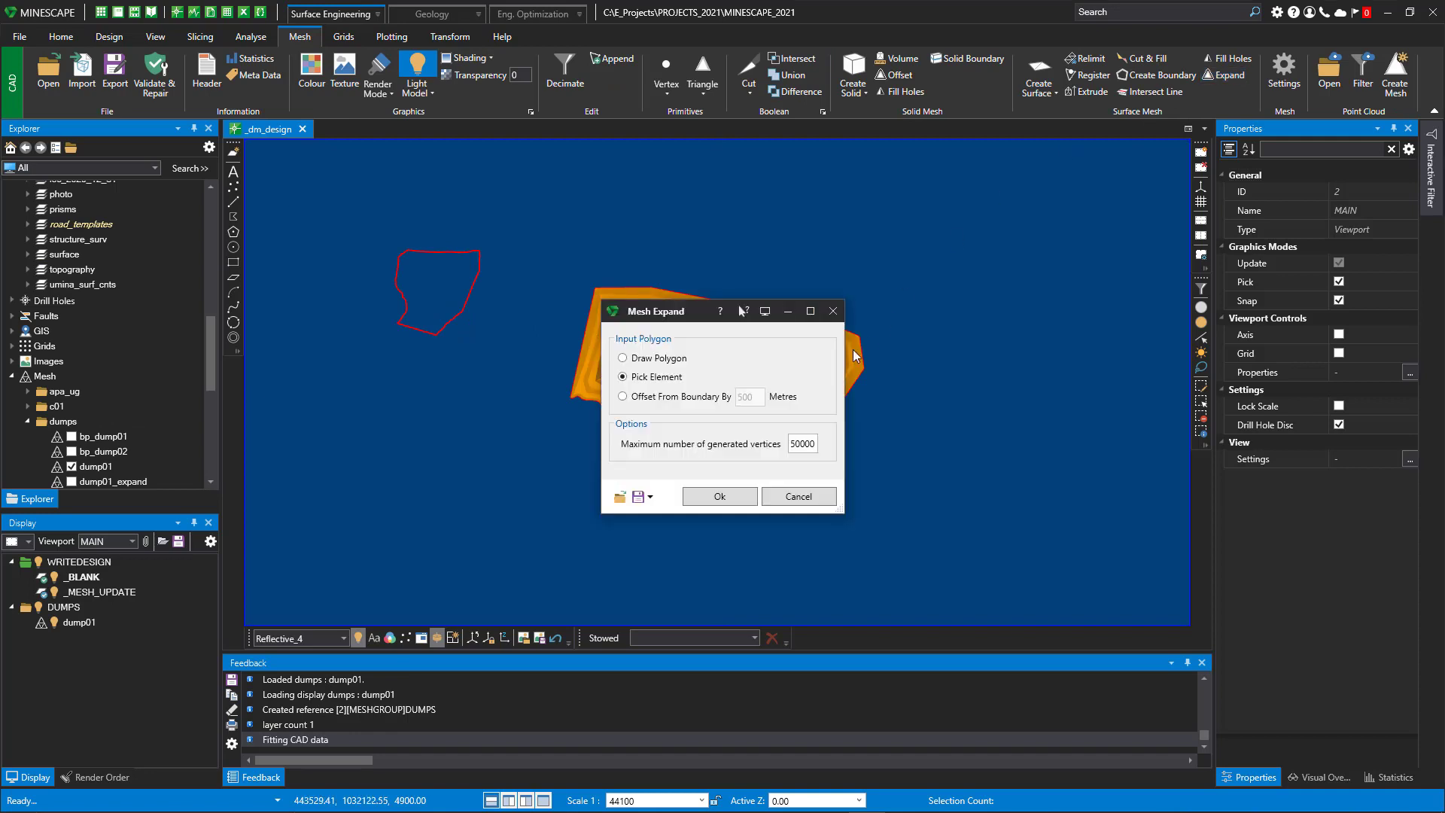
pyautogui.moveTo(954, 288); pyautogui.dragTo(1055, 297)
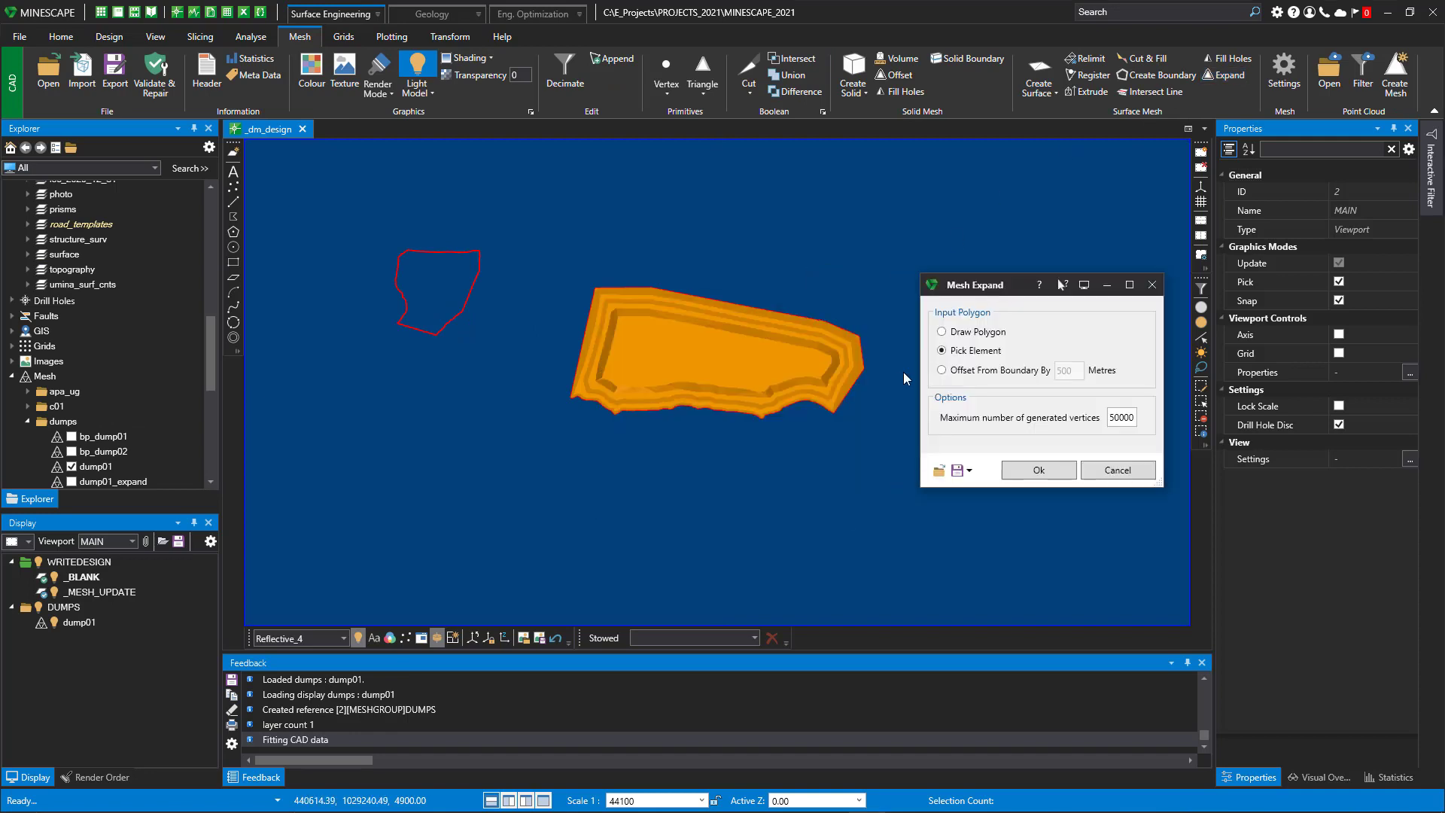
pyautogui.click(943, 370)
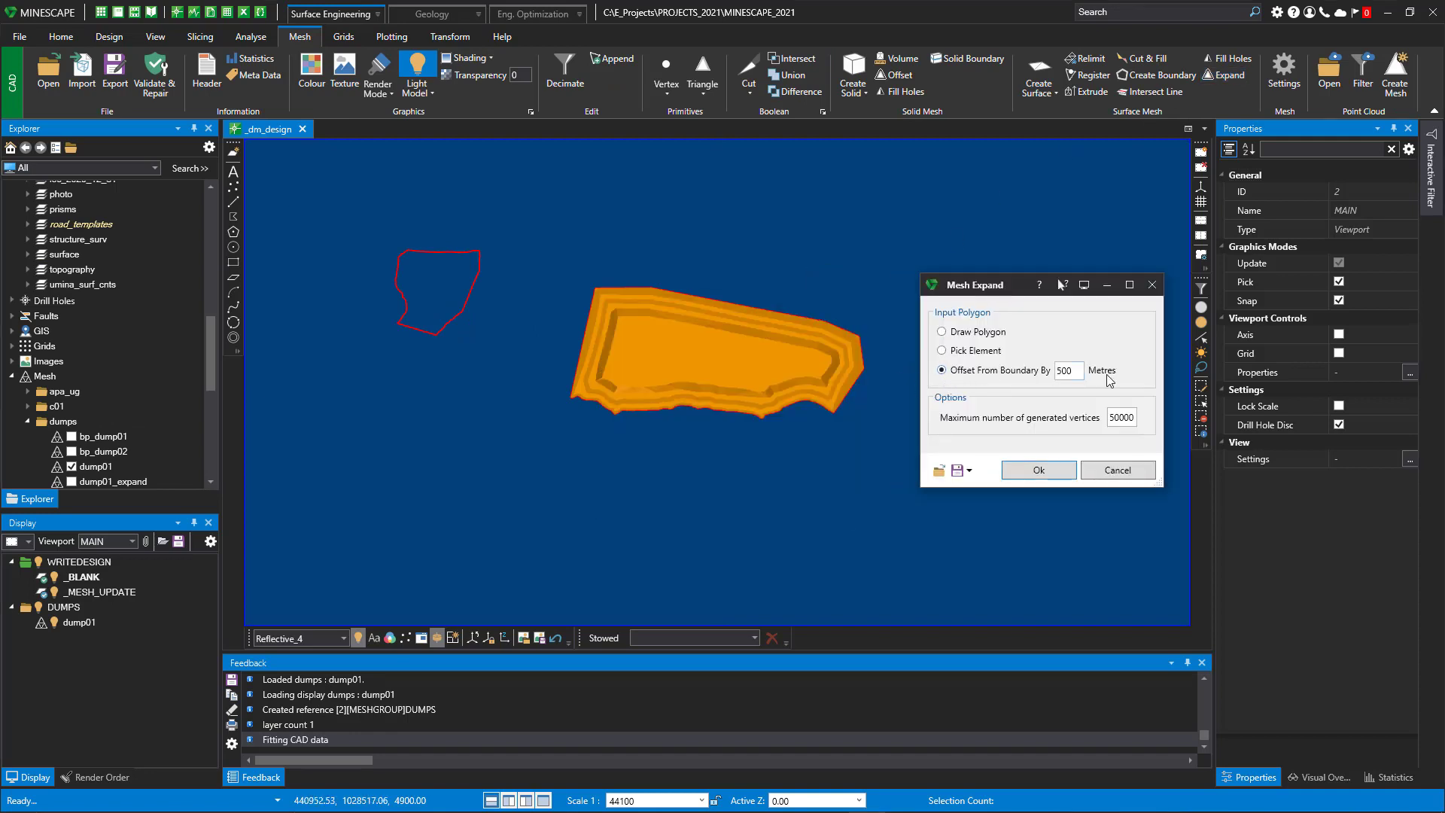
pyautogui.click(1039, 468)
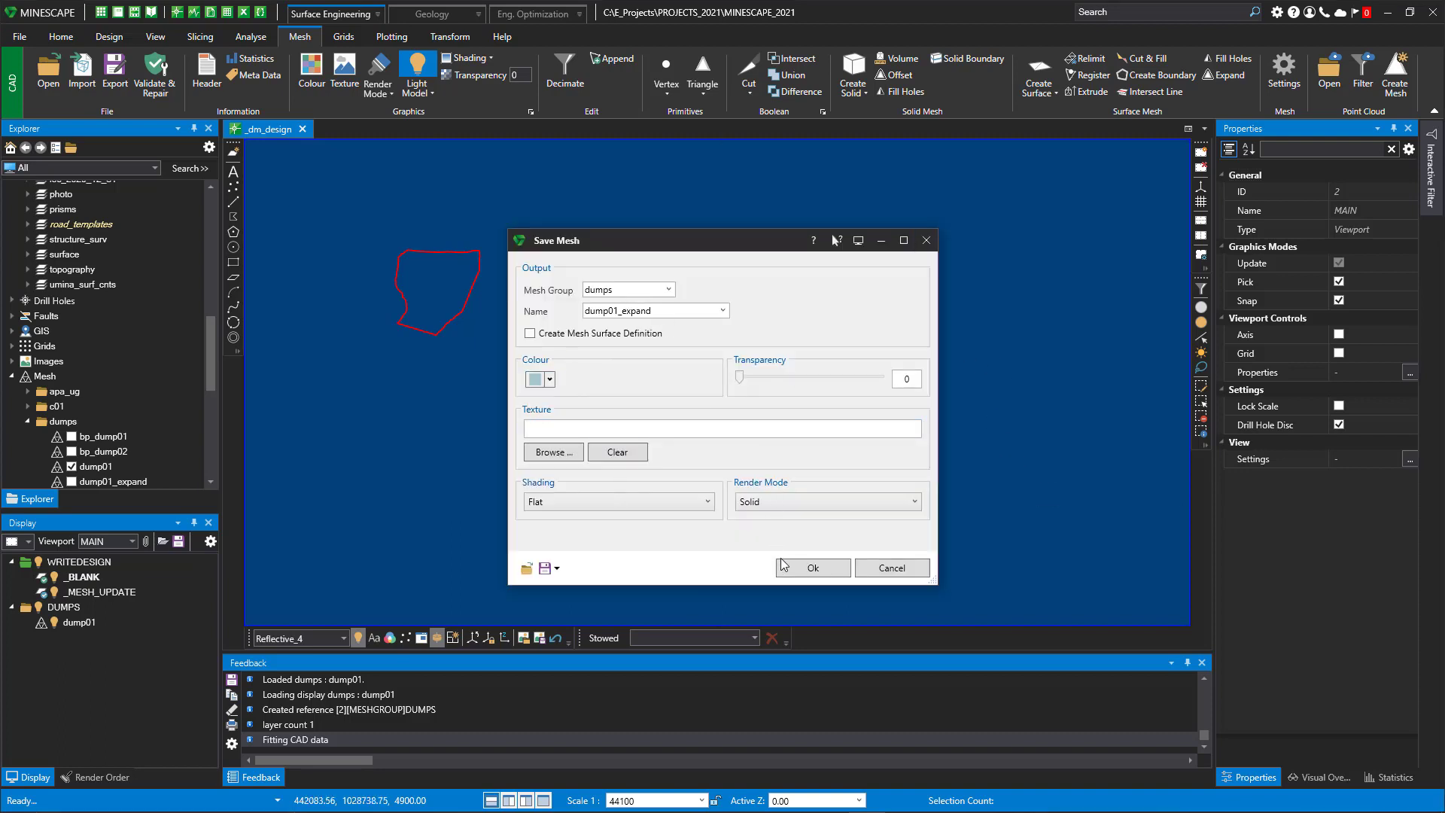
pyautogui.click(807, 570)
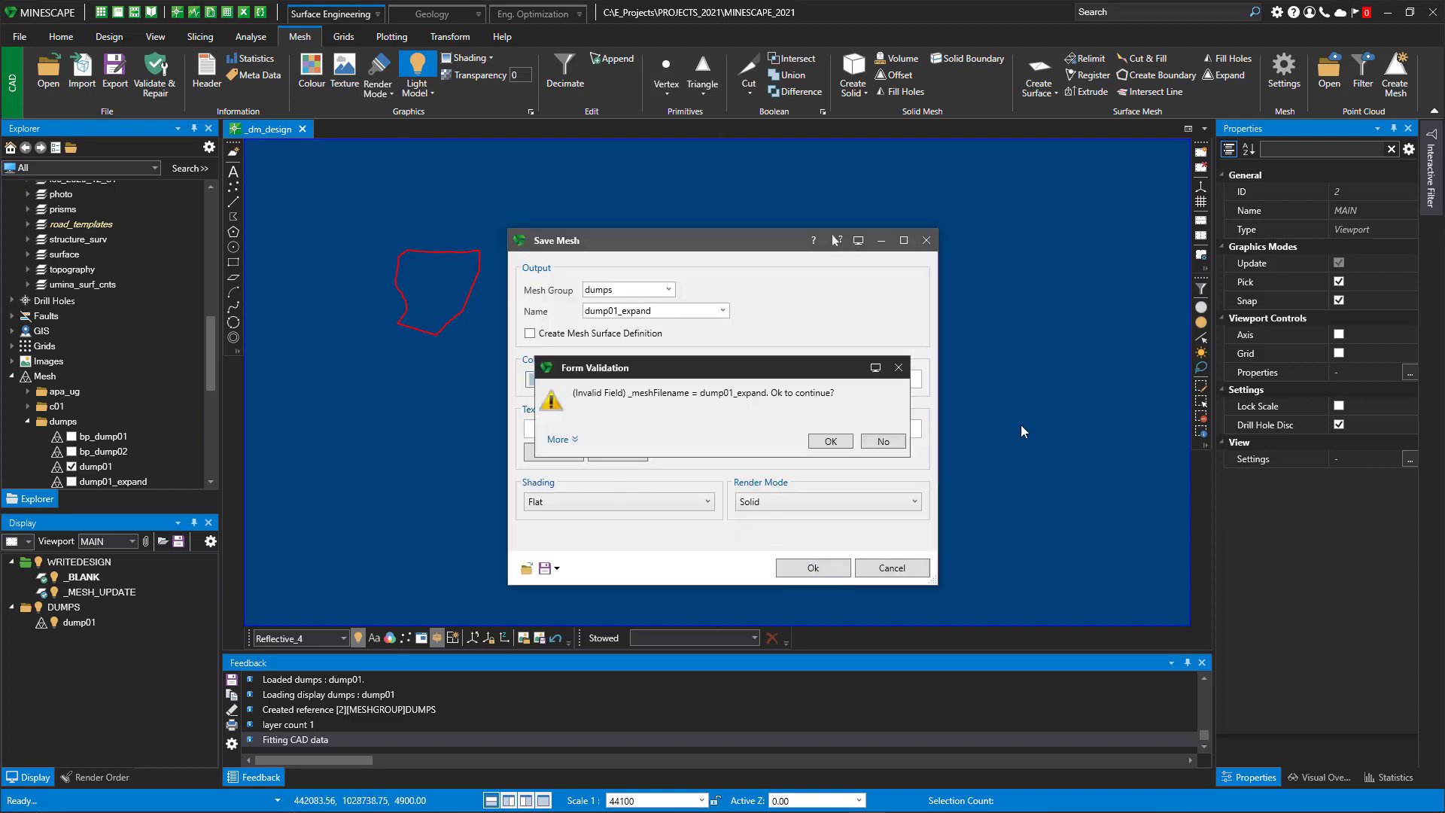
pyautogui.click(831, 442)
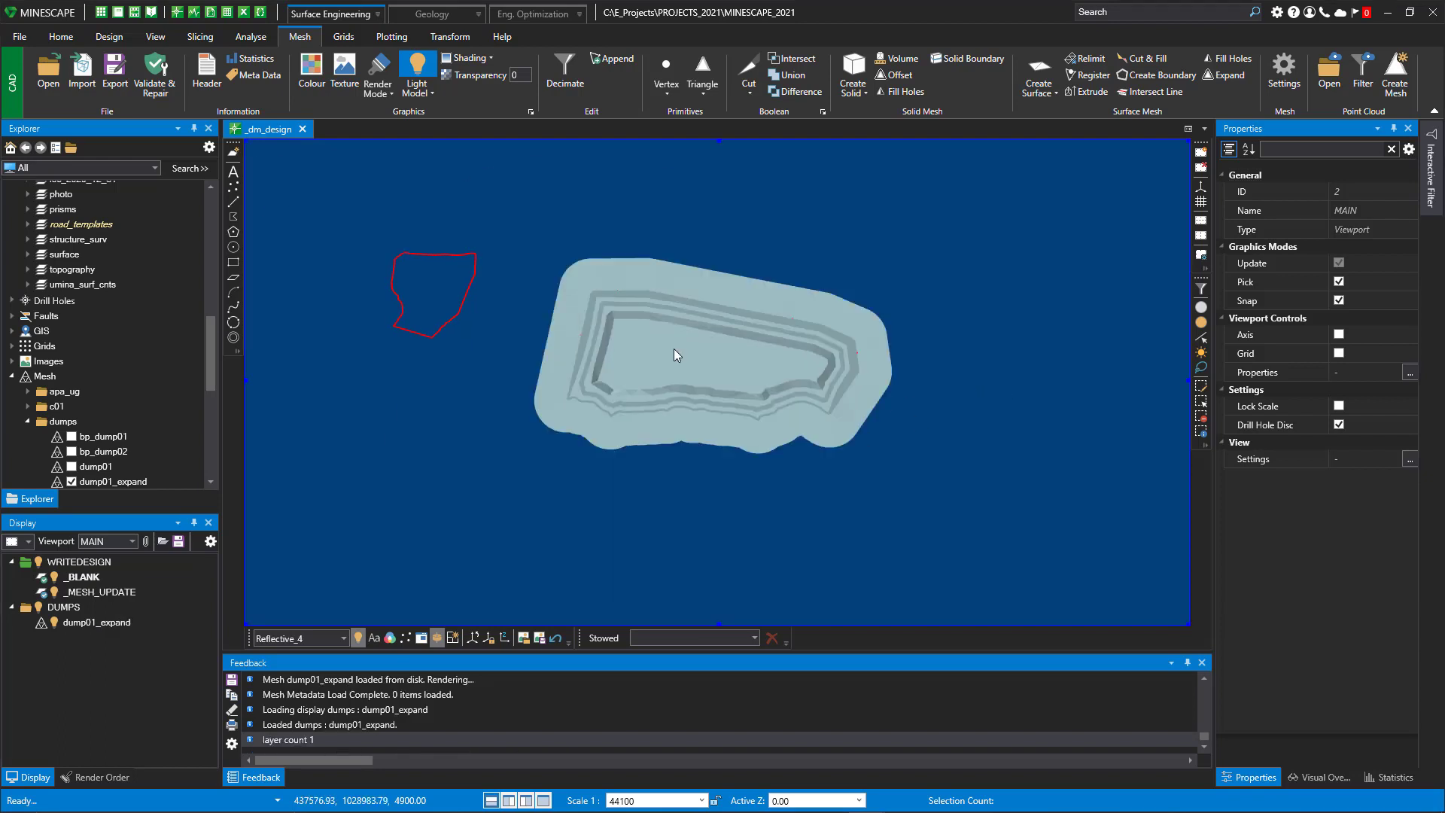
# Set the Z exaggeration of the MAIN viewport to 2 in the view settings and orbit around the expanded mesh.
pyautogui.moveTo(734, 420); pyautogui.dragTo(751, 281, button='middle')
pyautogui.press('F4')
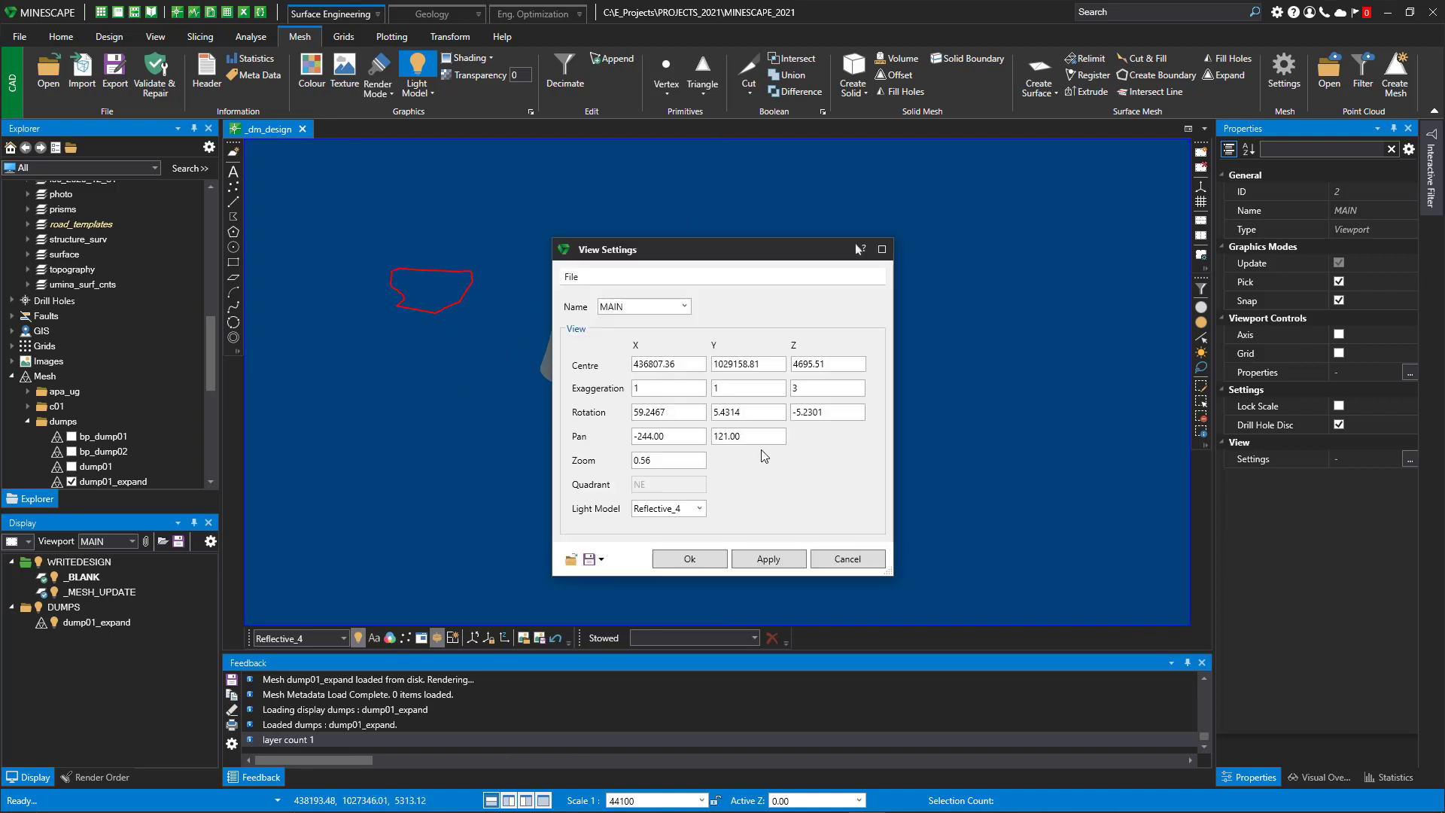
pyautogui.doubleClick(791, 390)
pyautogui.write('2')
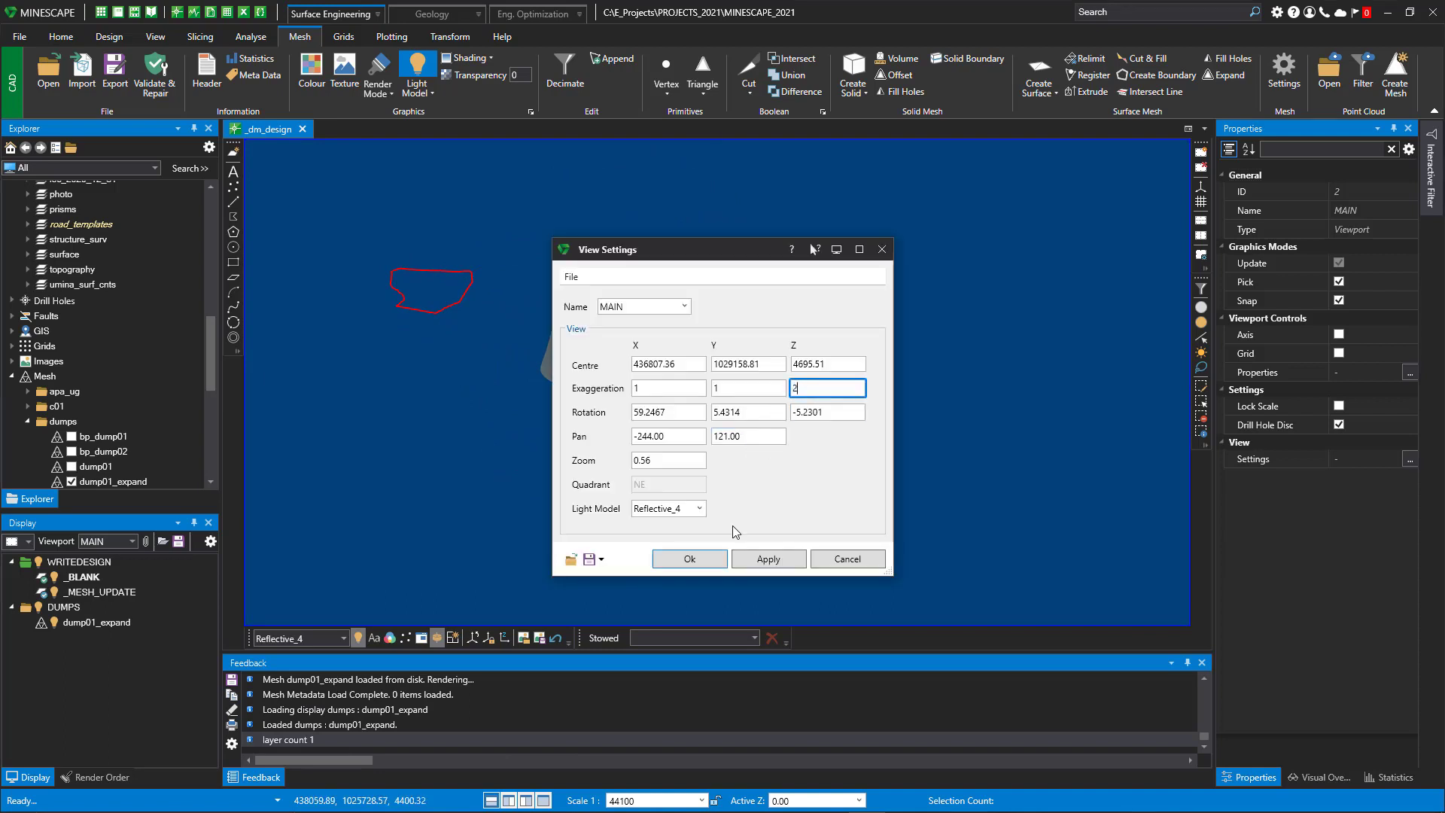
pyautogui.click(691, 559)
pyautogui.moveTo(668, 419); pyautogui.dragTo(765, 472, button='middle')
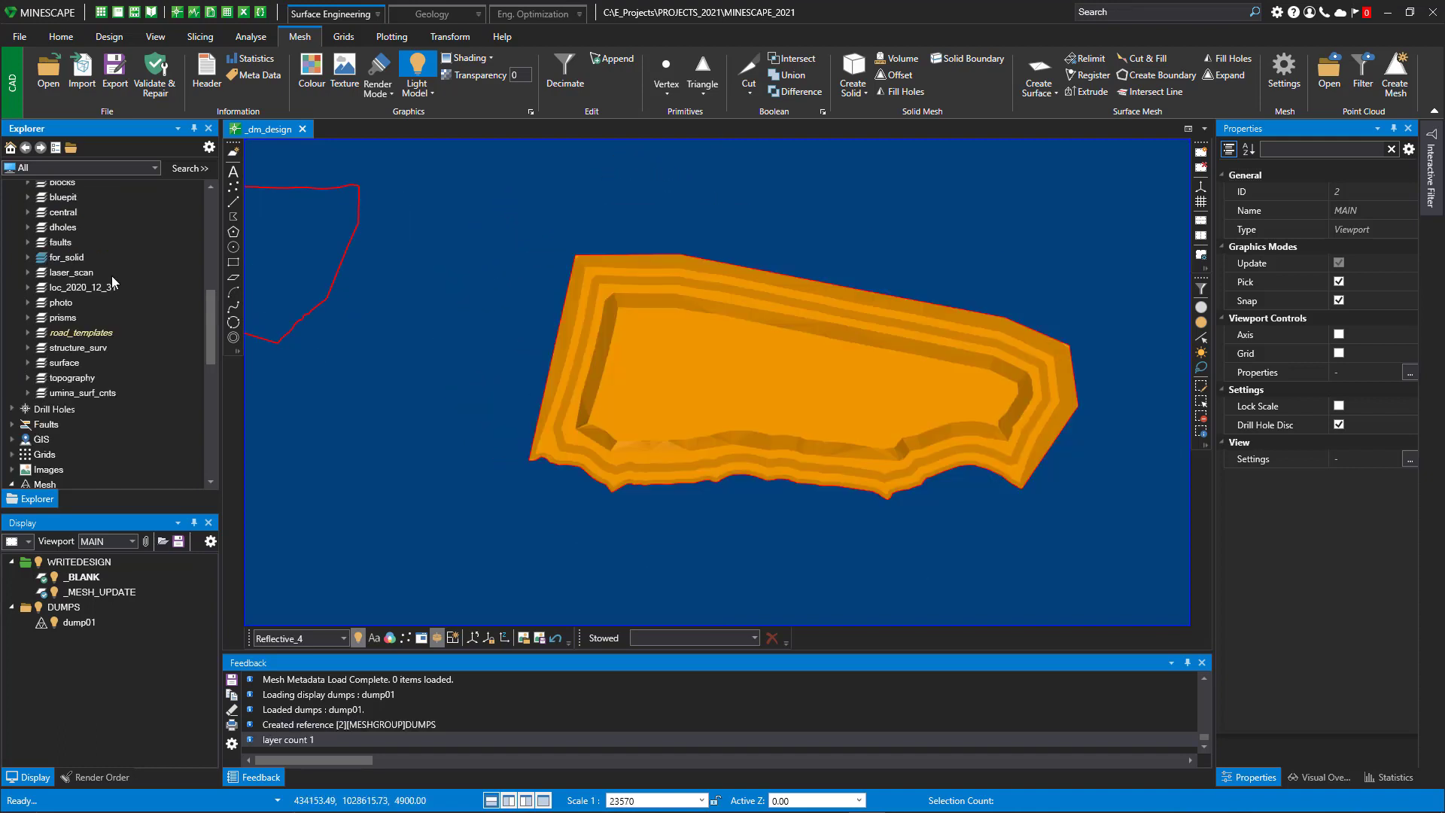
# Load the _MESH_UPDATE_EXP layer and expand the dump01 mesh to its picked polygon, saving over dump01_expand in the dumps mesh group.
pyautogui.scroll(7, 113, 281)
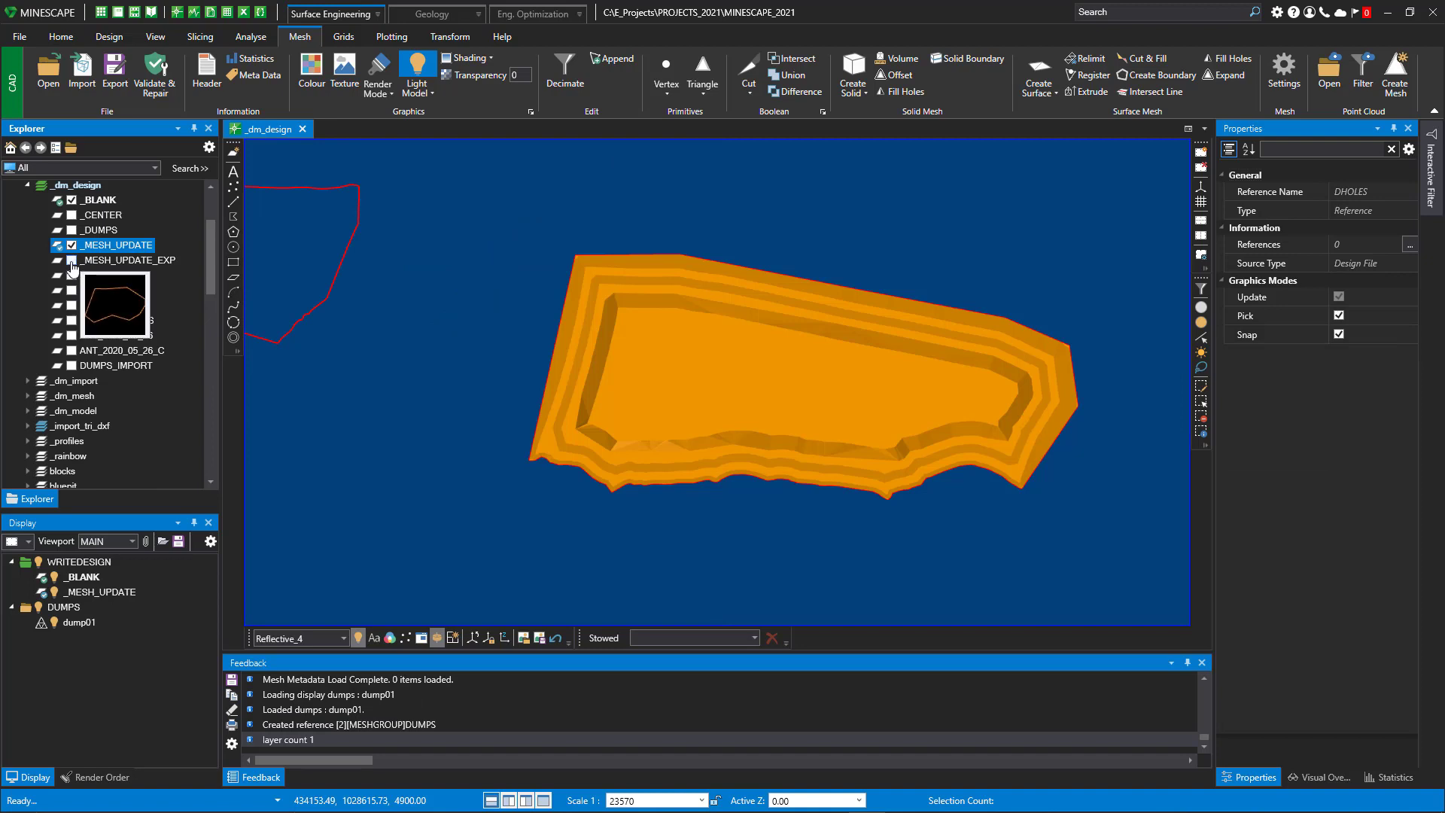
pyautogui.click(71, 261)
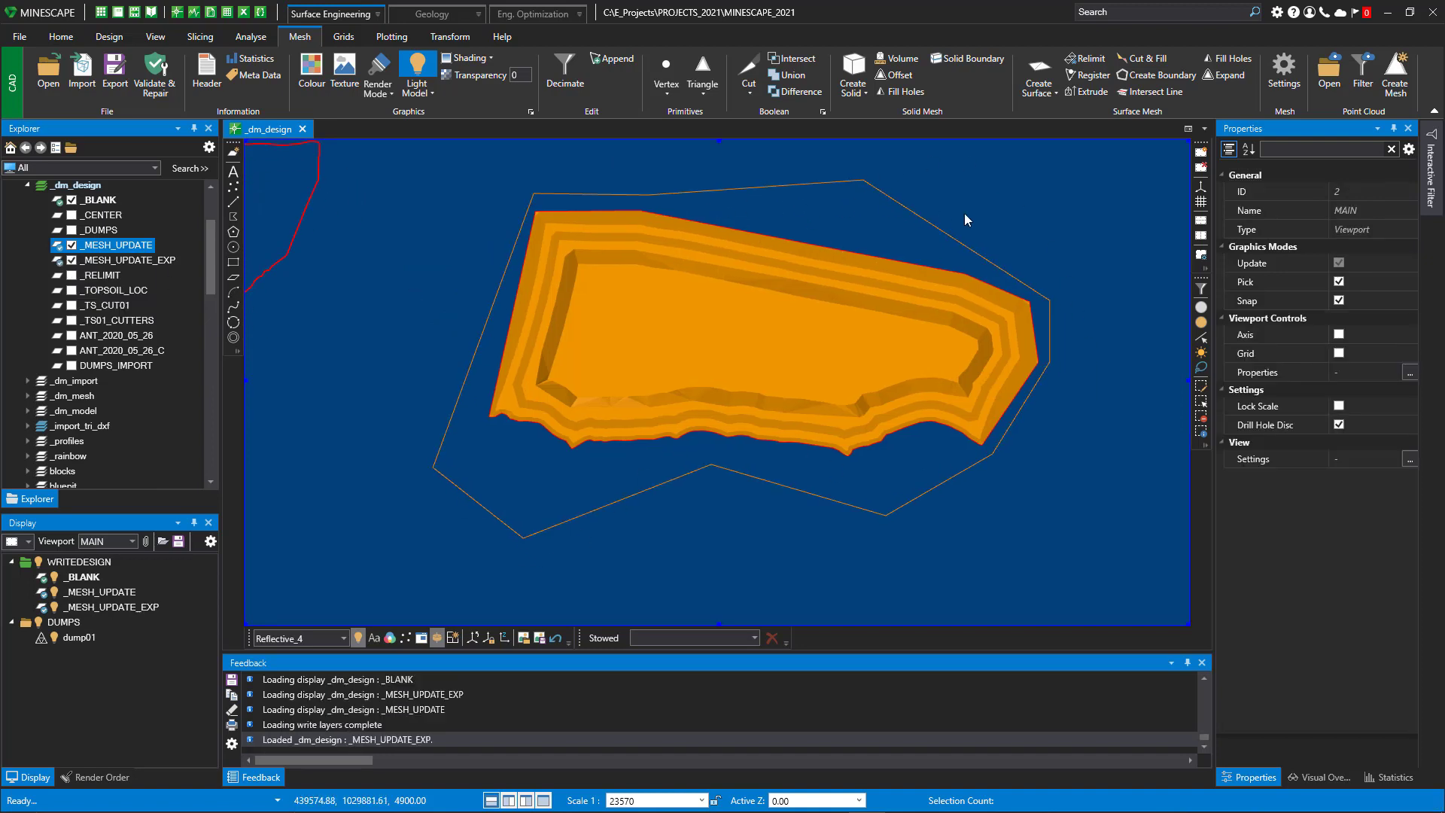
pyautogui.click(1227, 75)
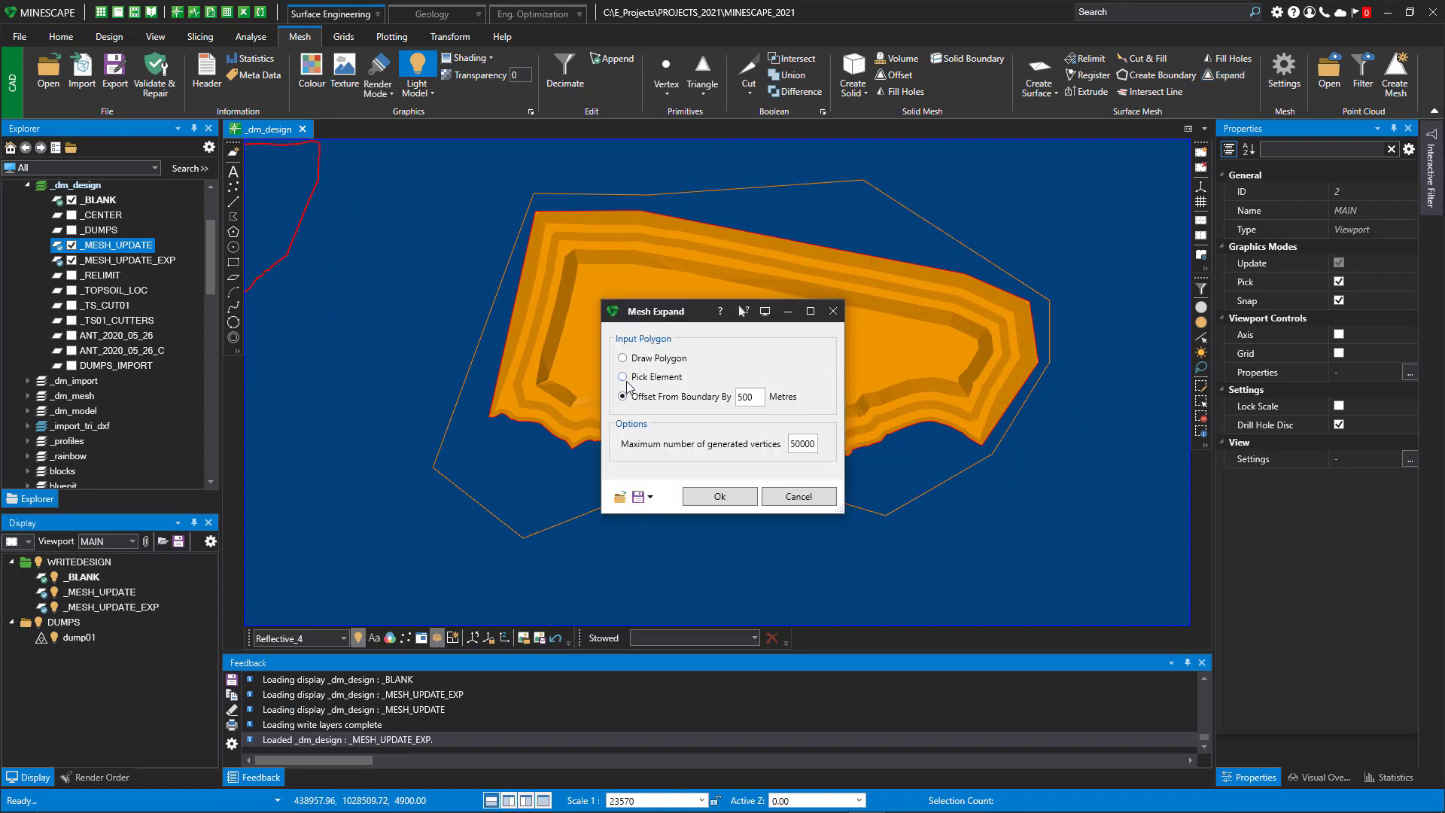
pyautogui.click(624, 378)
pyautogui.click(719, 498)
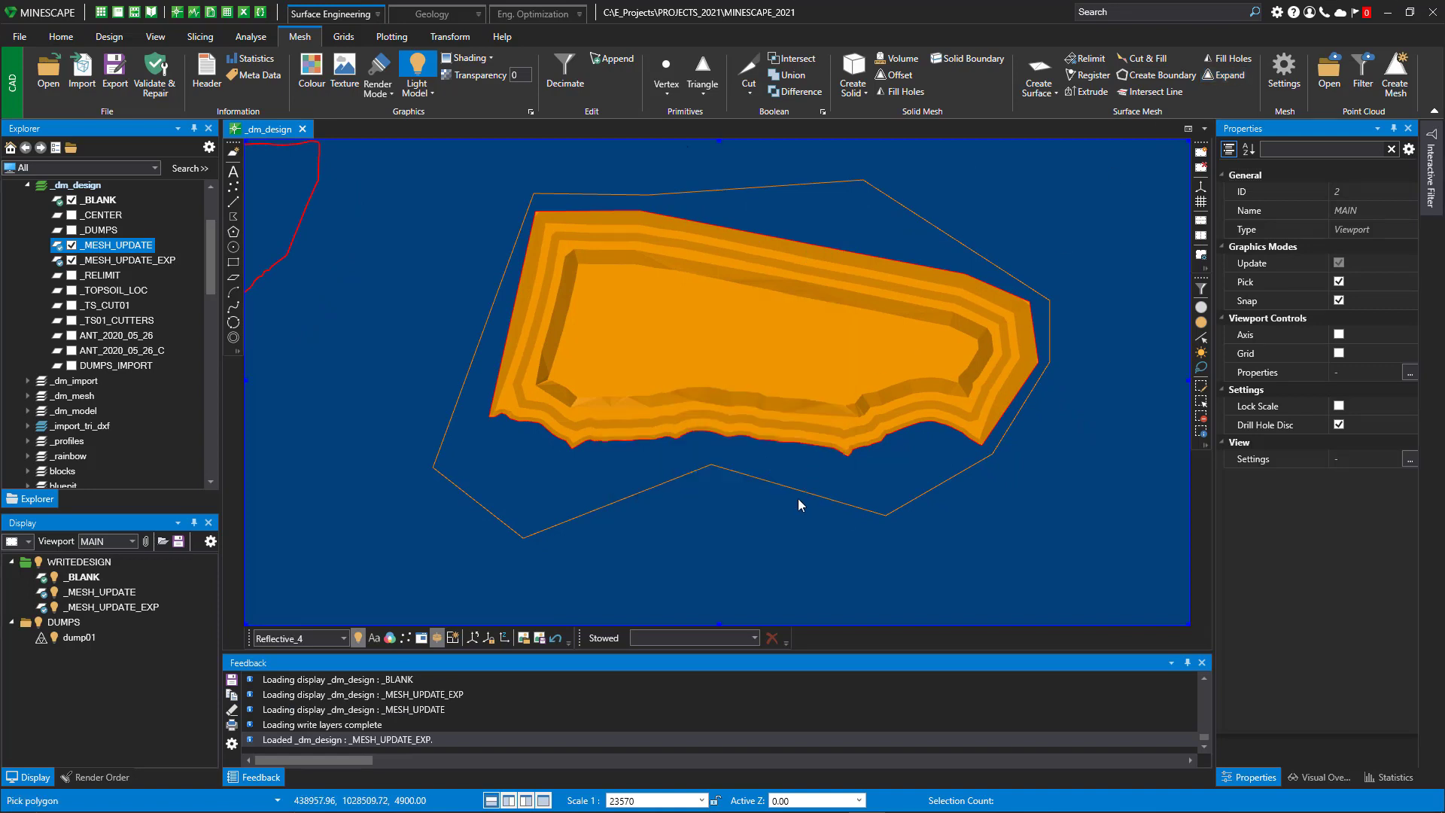
pyautogui.click(792, 490)
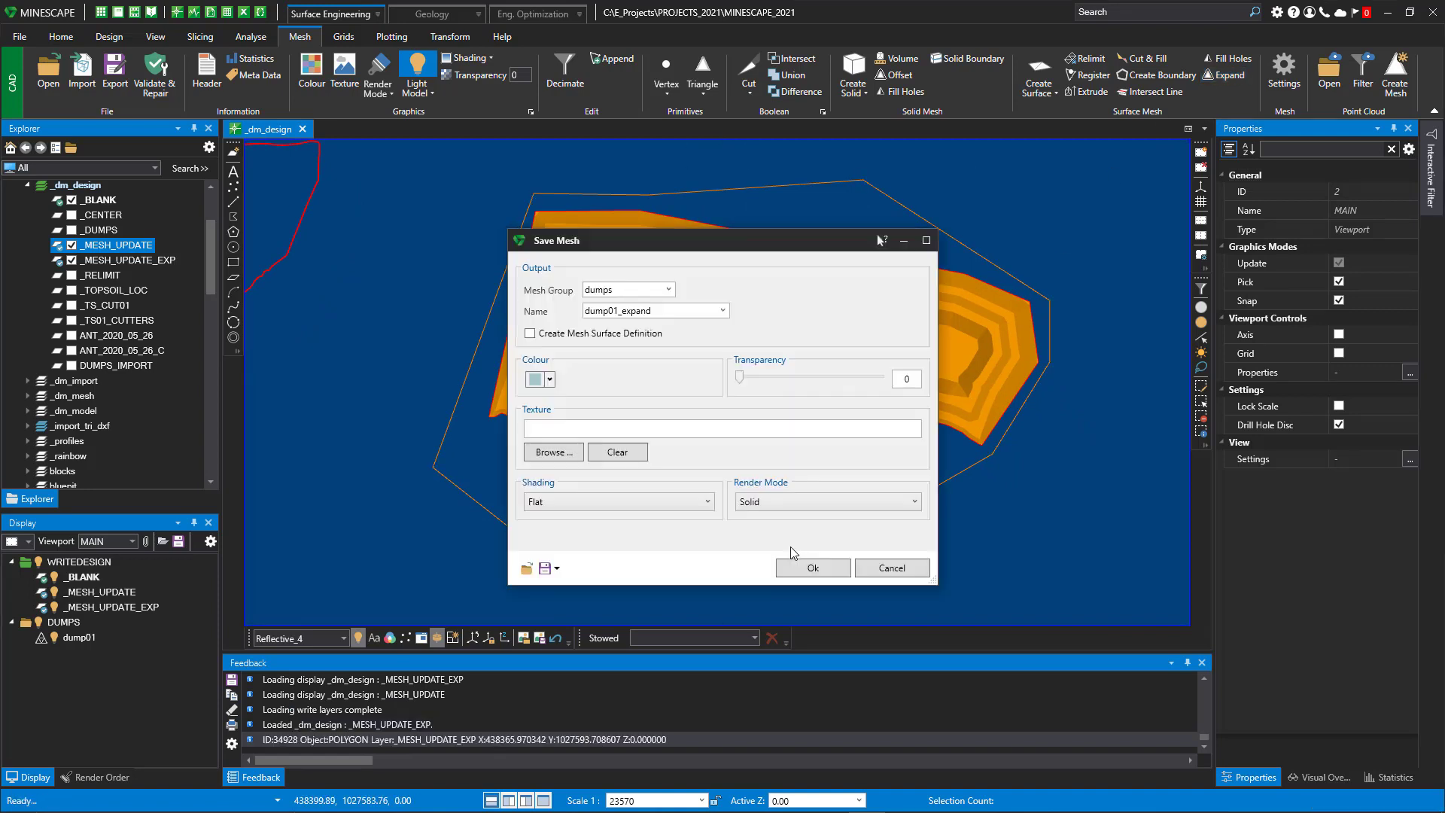
pyautogui.click(792, 577)
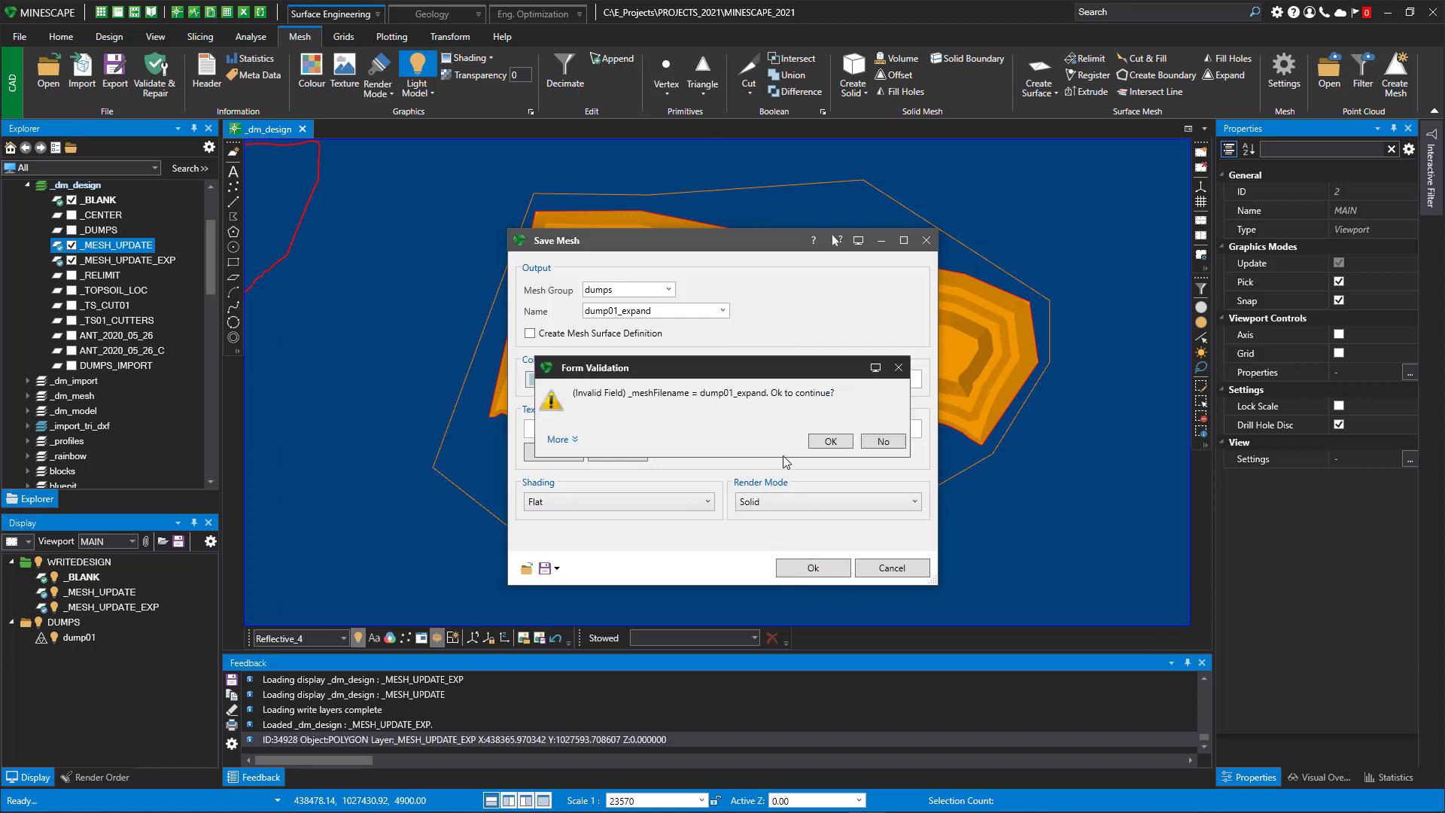
pyautogui.click(831, 442)
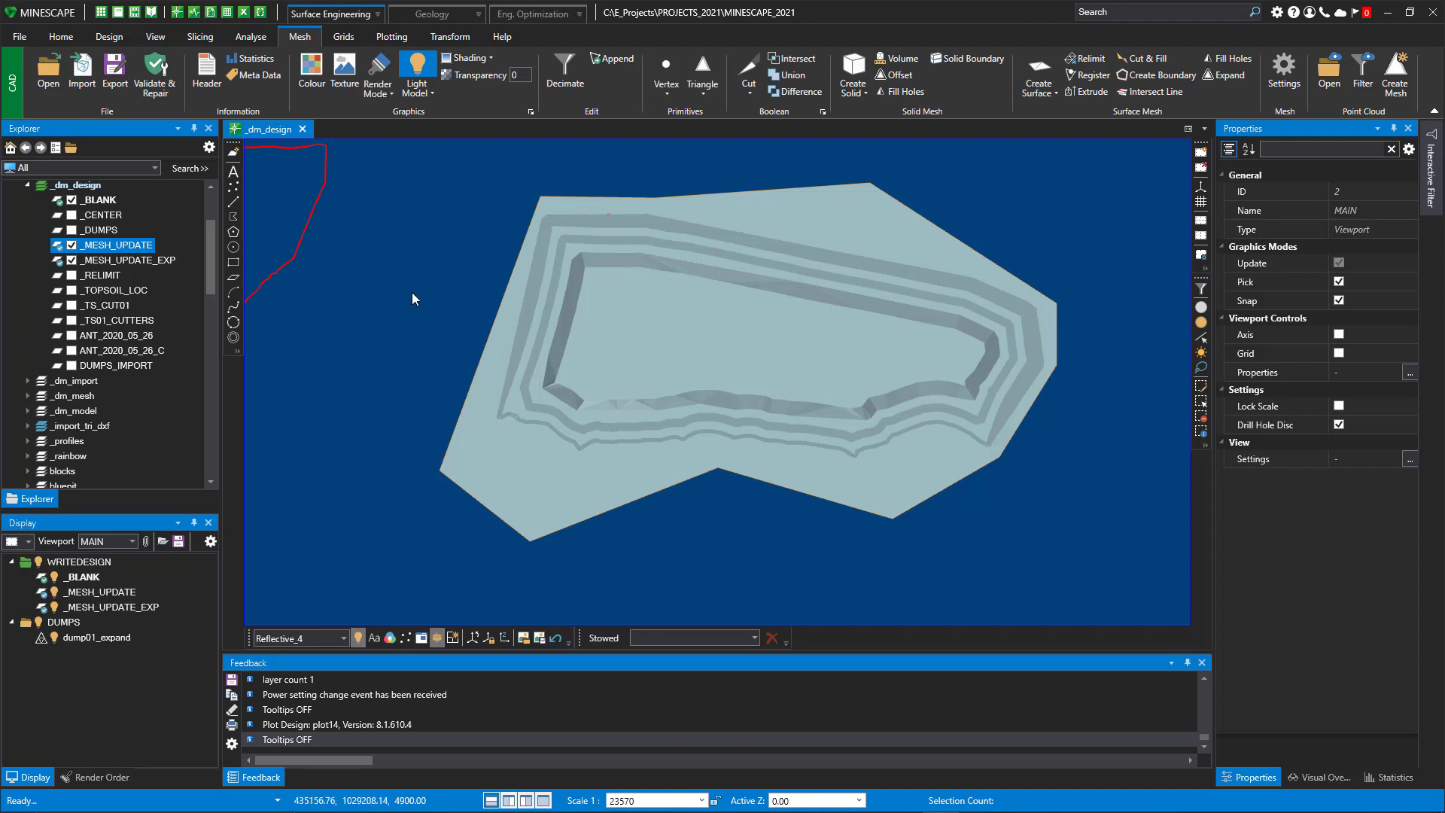
# Open the recent plot plot14 in the Plot Designer and toggle its title block variables to their values and back.
pyautogui.click(211, 13)
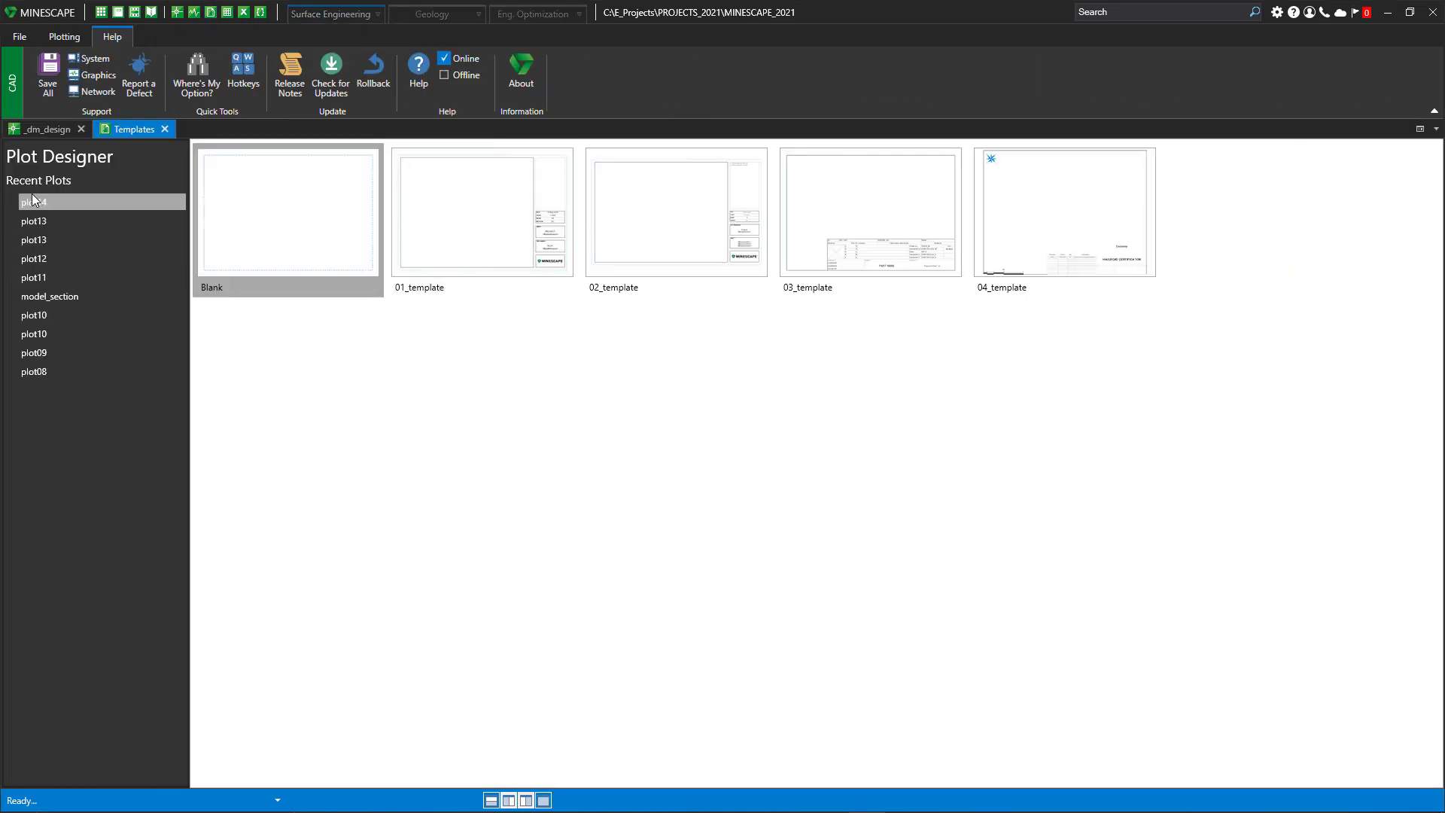
pyautogui.click(36, 204)
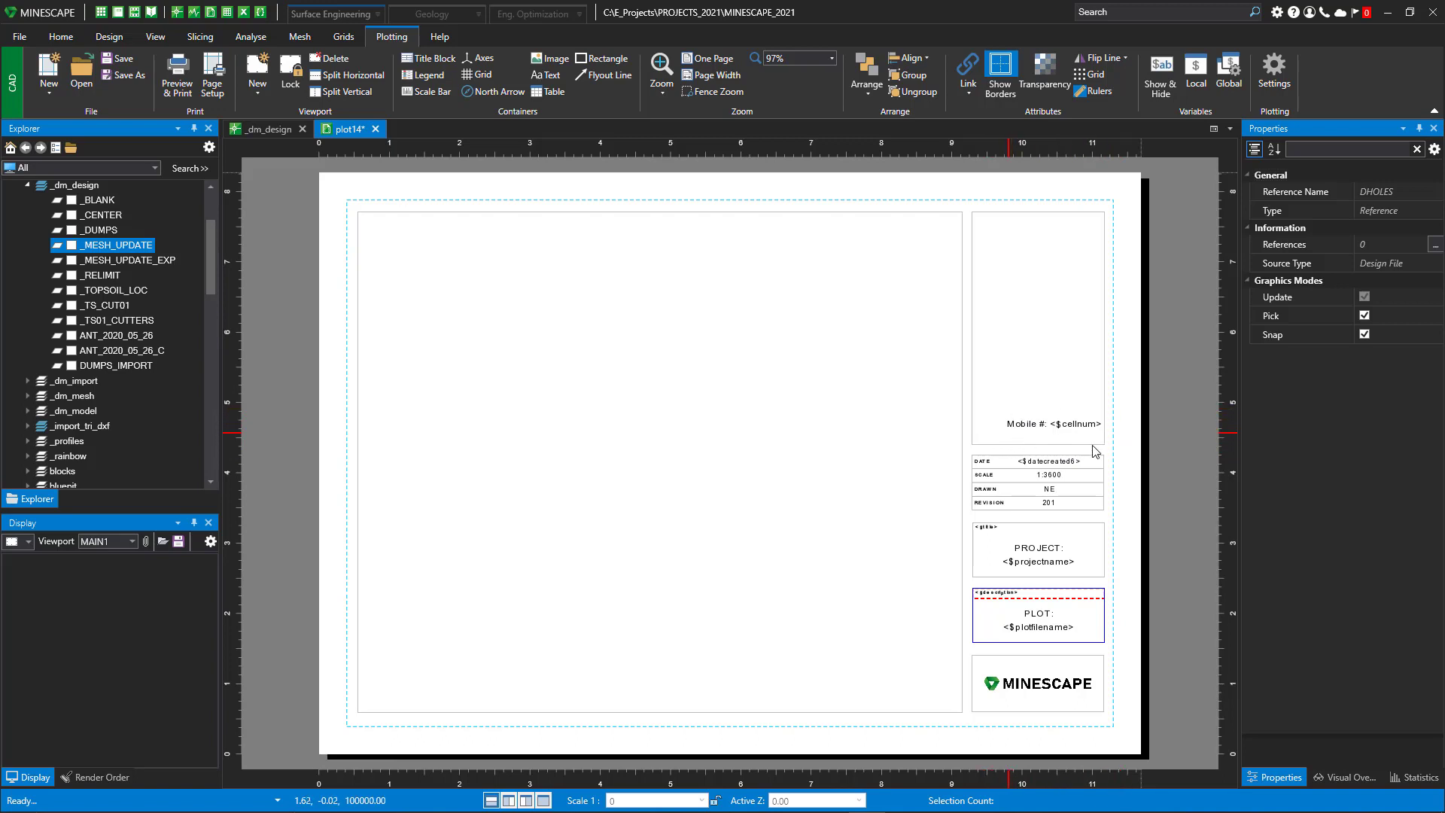
pyautogui.click(1163, 72)
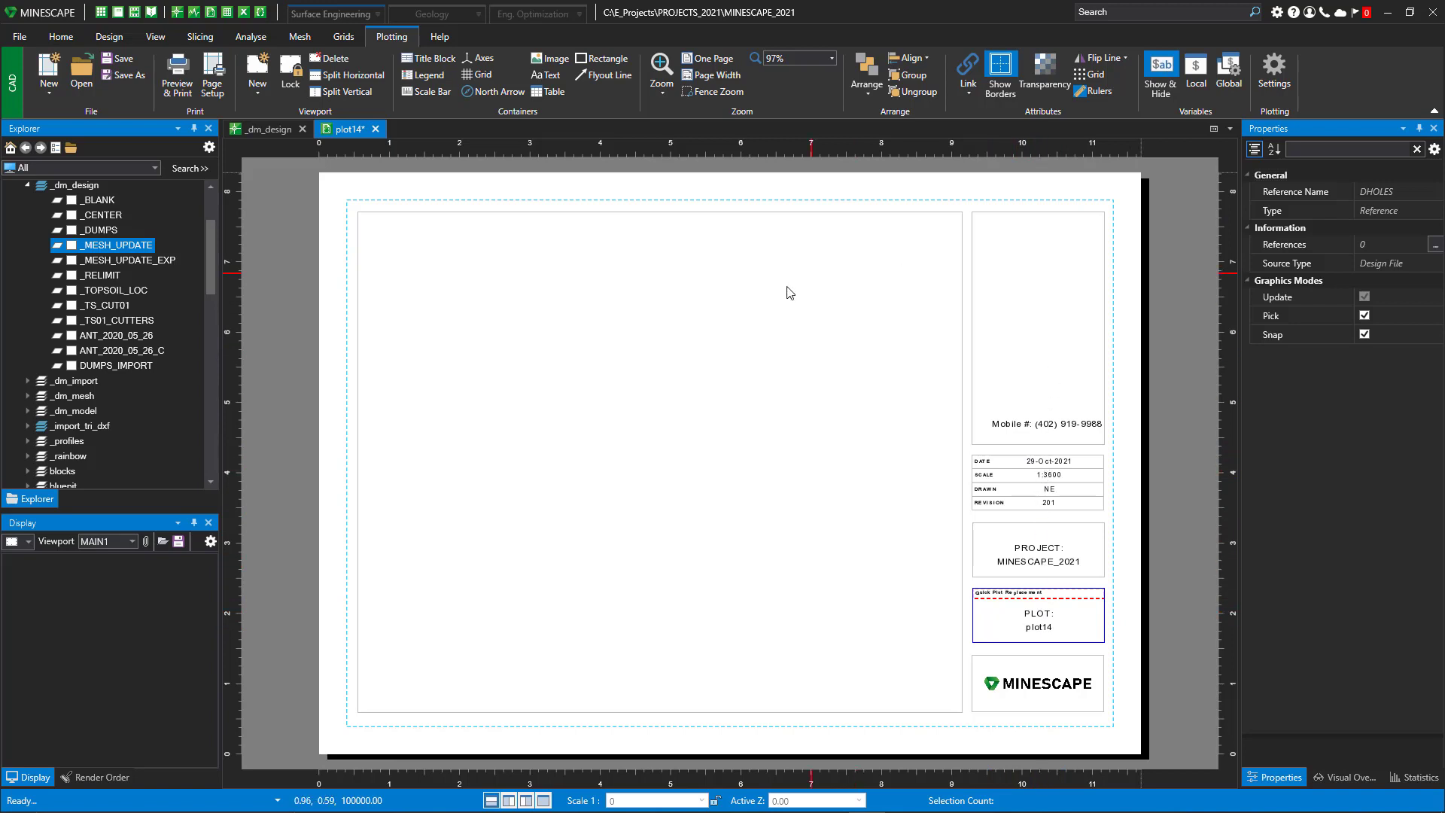
pyautogui.click(1155, 67)
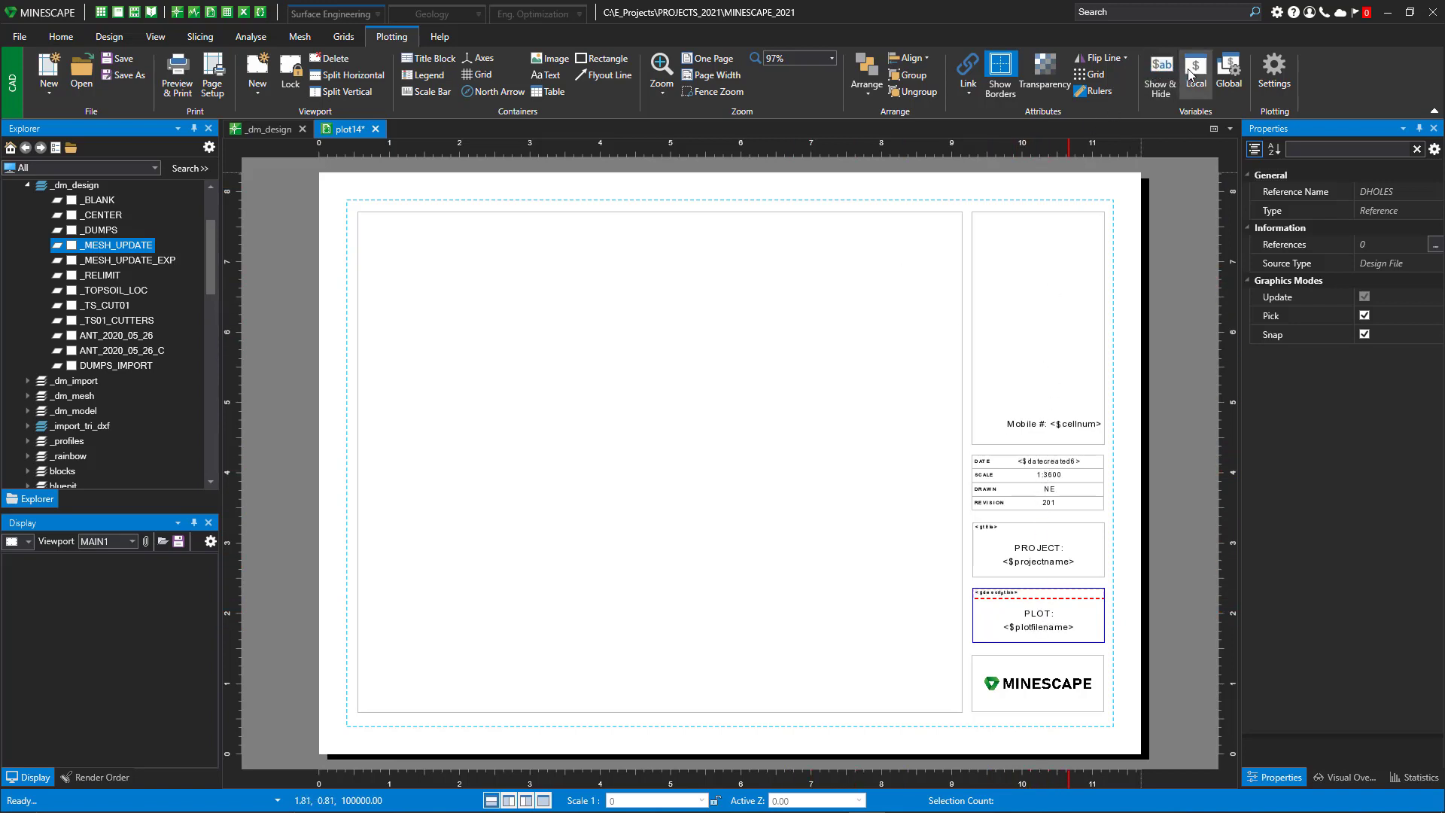
# Review plot14's page setup and the plotting variables reached from it, cancelling both without changes.
pyautogui.click(213, 74)
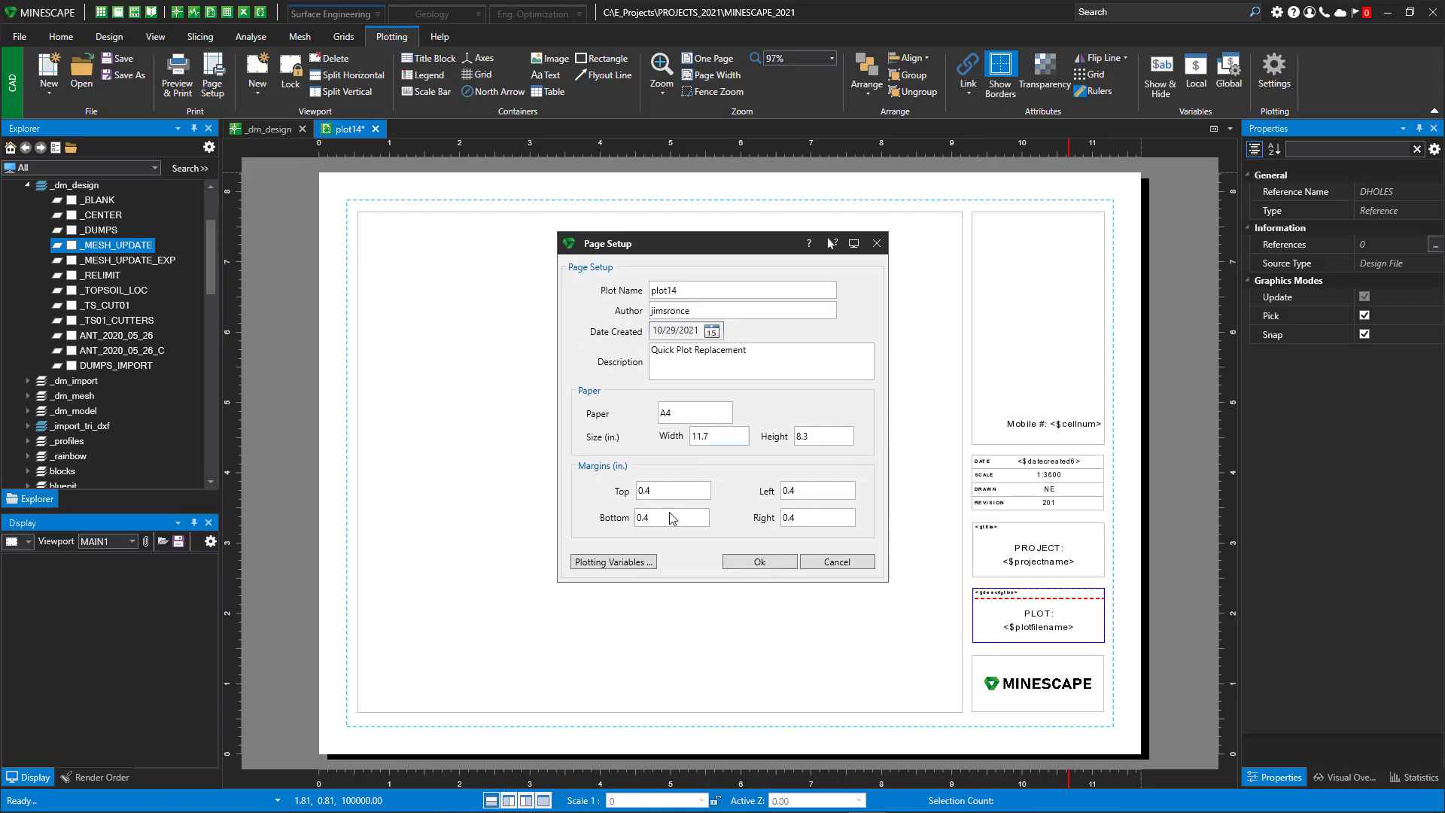
pyautogui.click(622, 563)
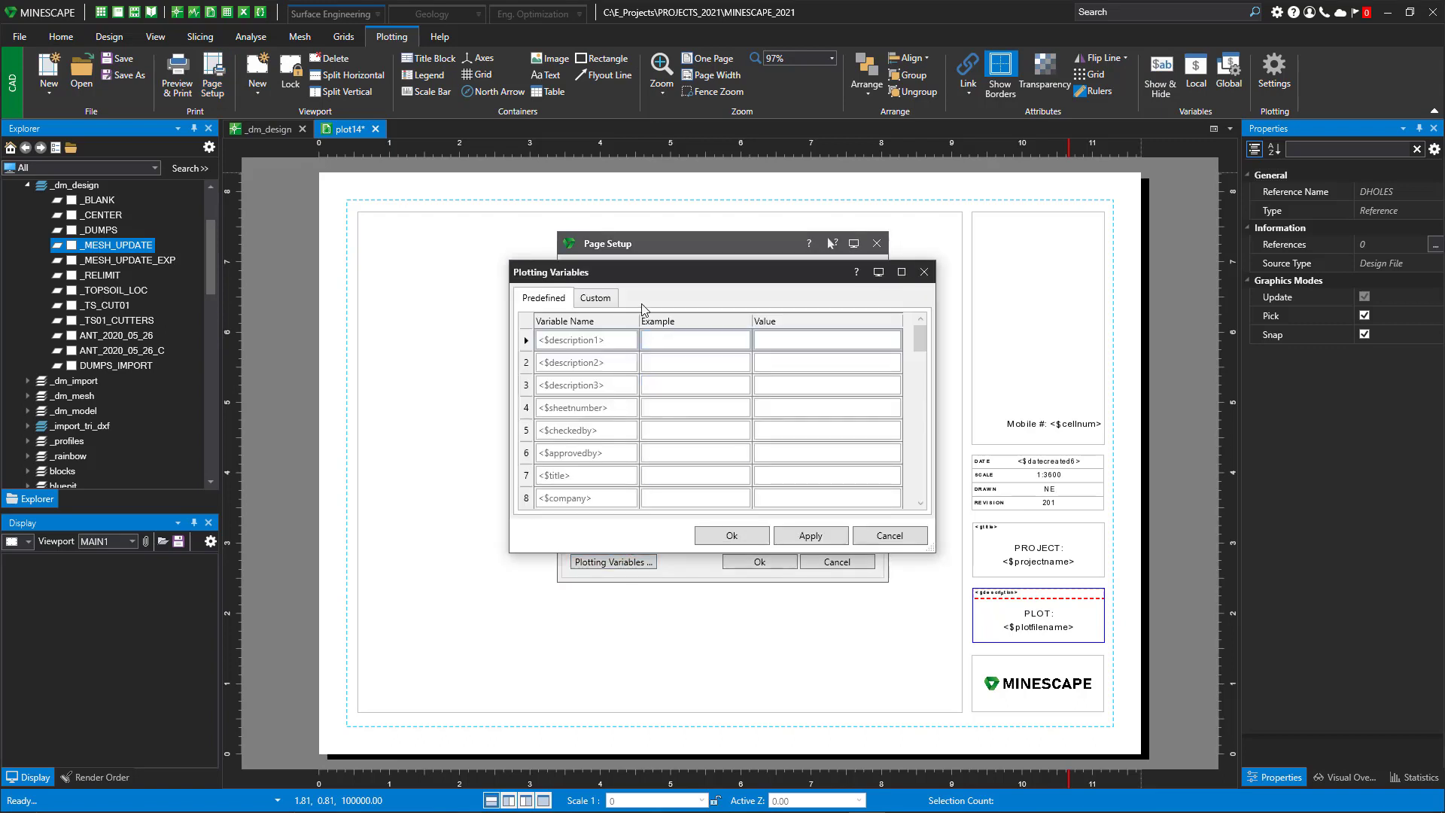
pyautogui.click(889, 535)
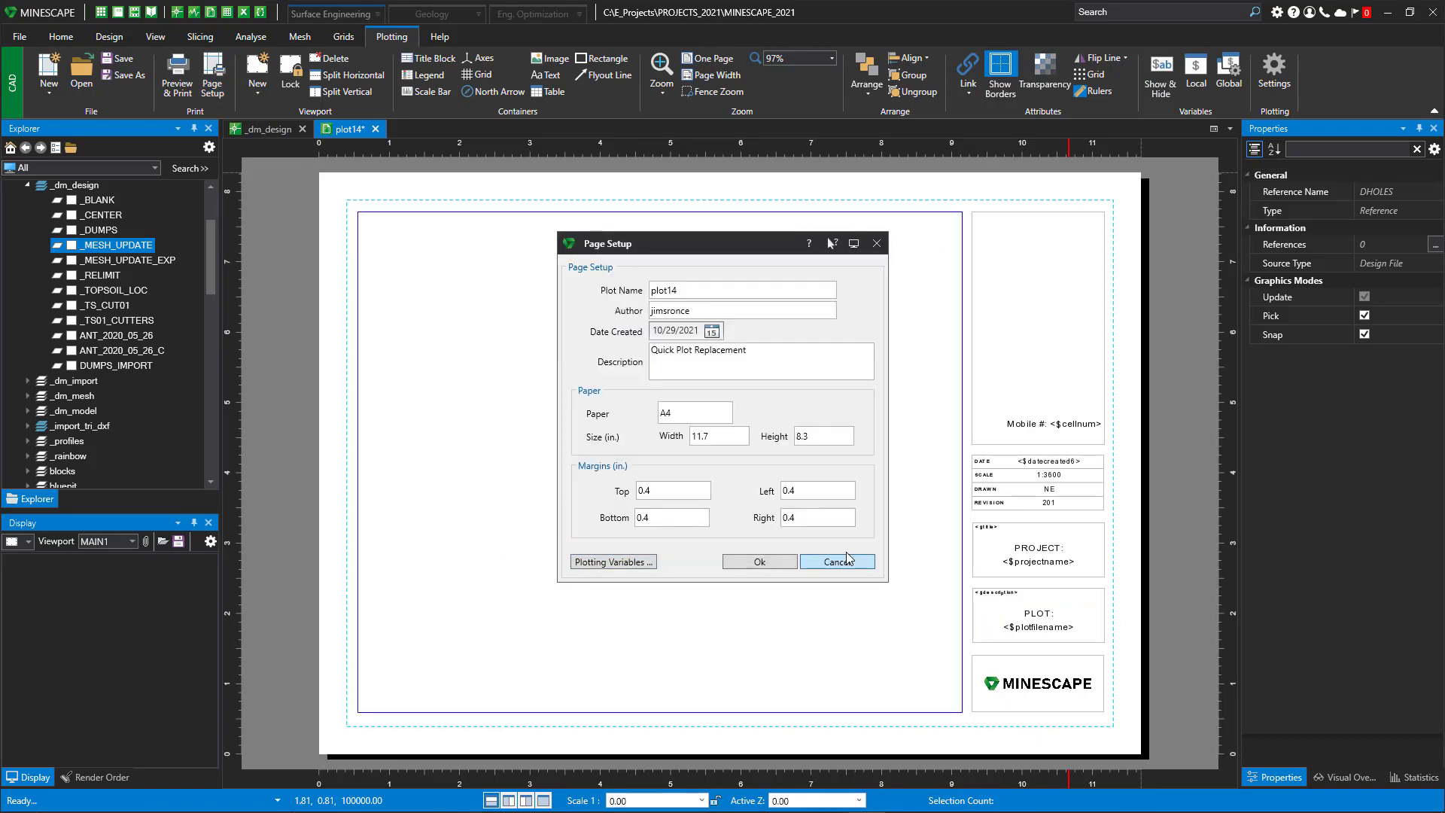
pyautogui.click(837, 562)
# Examine plot14's local plotting variables, both predefined and custom, in an enlarged dialog and cancel without changes.
pyautogui.click(1197, 67)
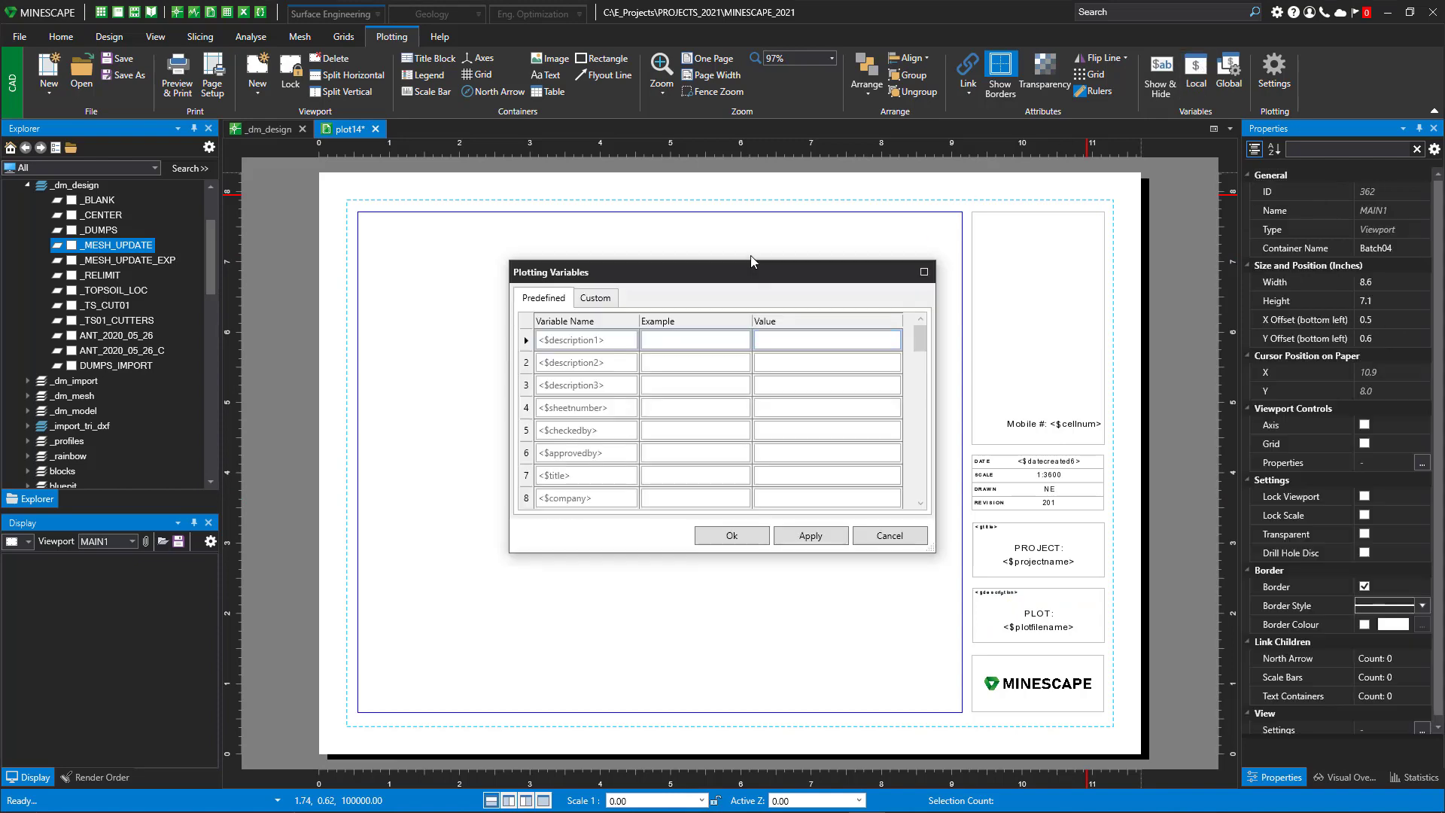
pyautogui.moveTo(742, 261); pyautogui.dragTo(742, 113)
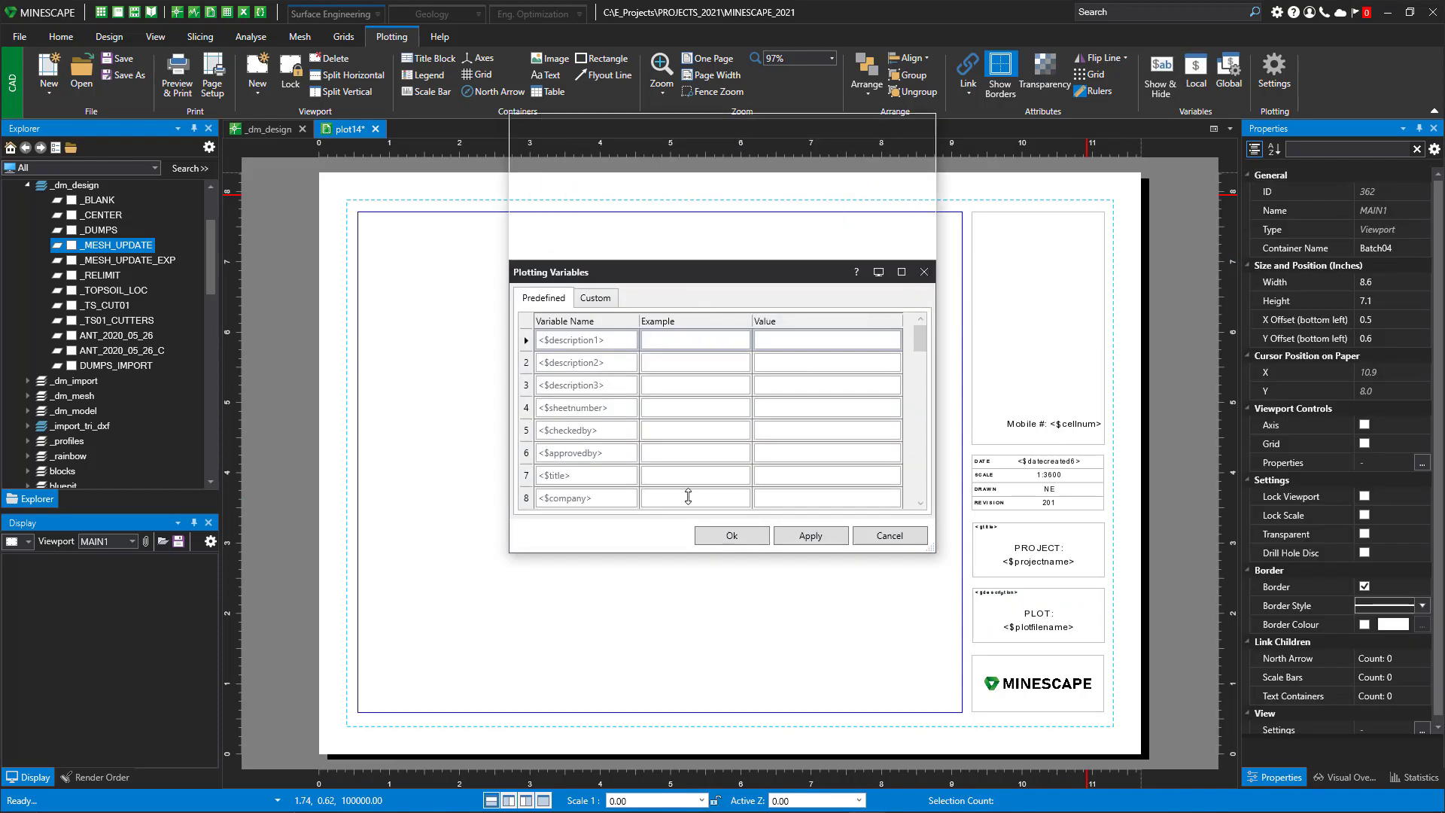
pyautogui.moveTo(659, 551); pyautogui.dragTo(660, 685)
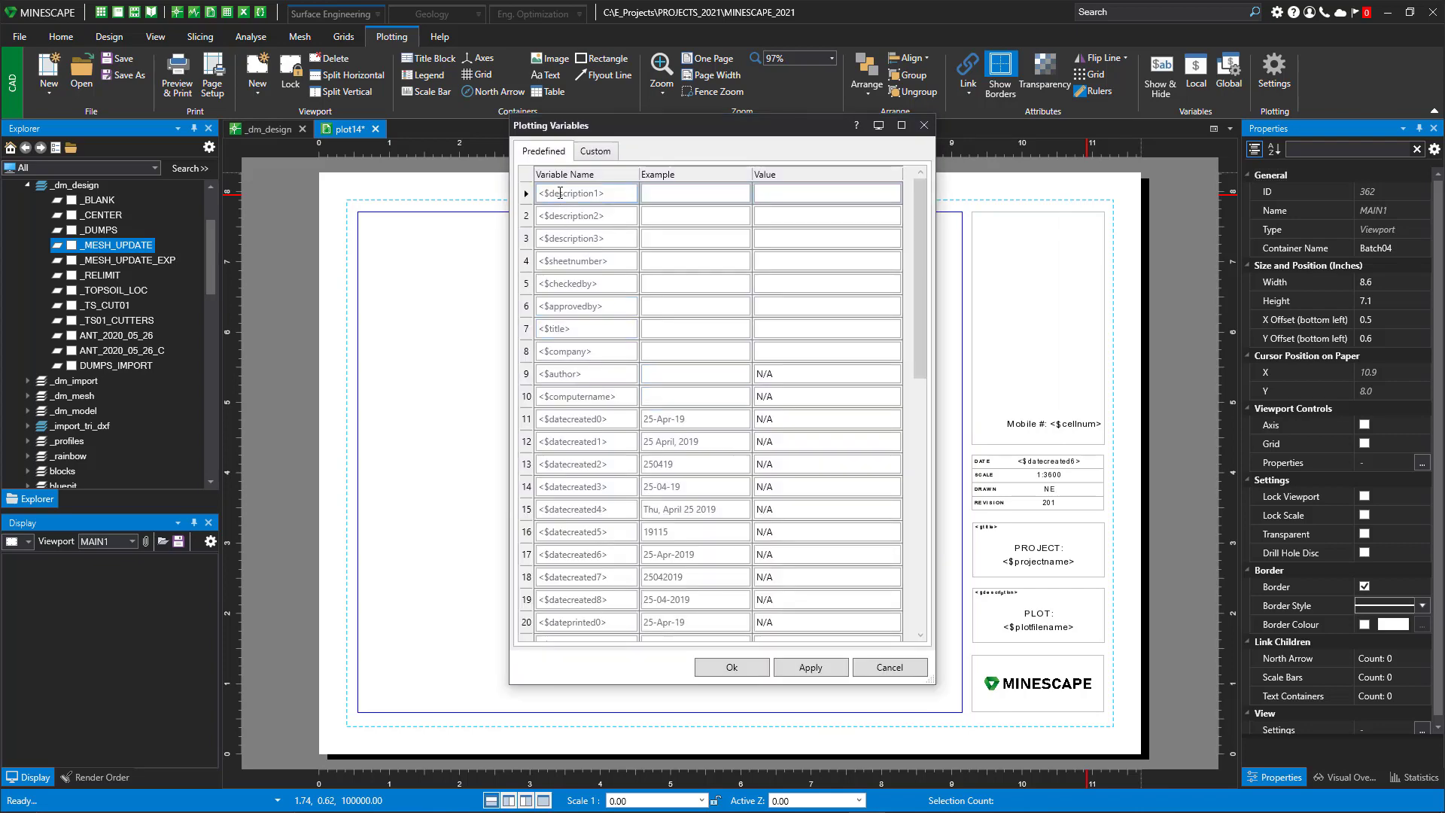
pyautogui.scroll(-5, 563, 196)
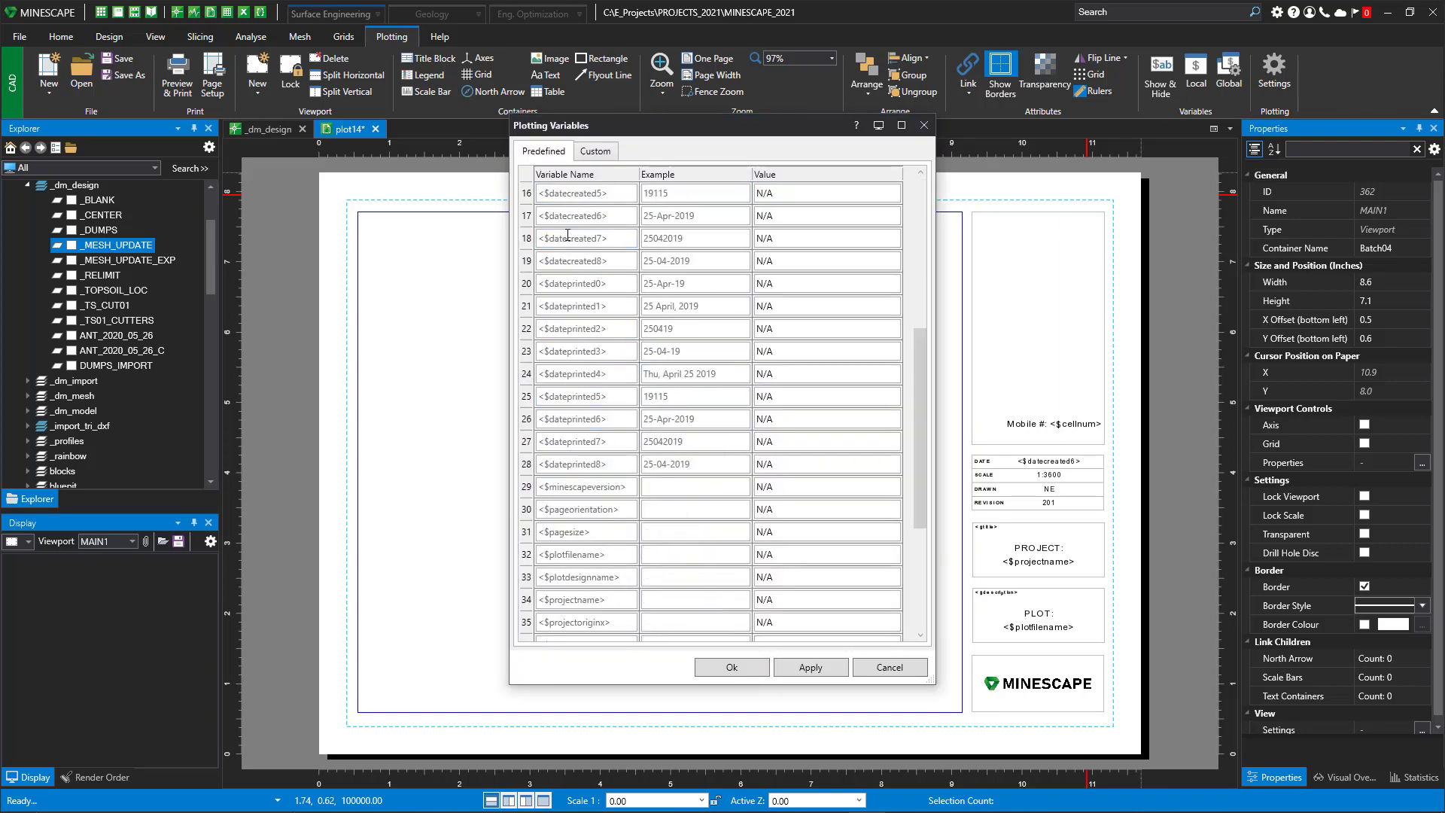
pyautogui.scroll(-5, 568, 236)
pyautogui.scroll(10, 572, 226)
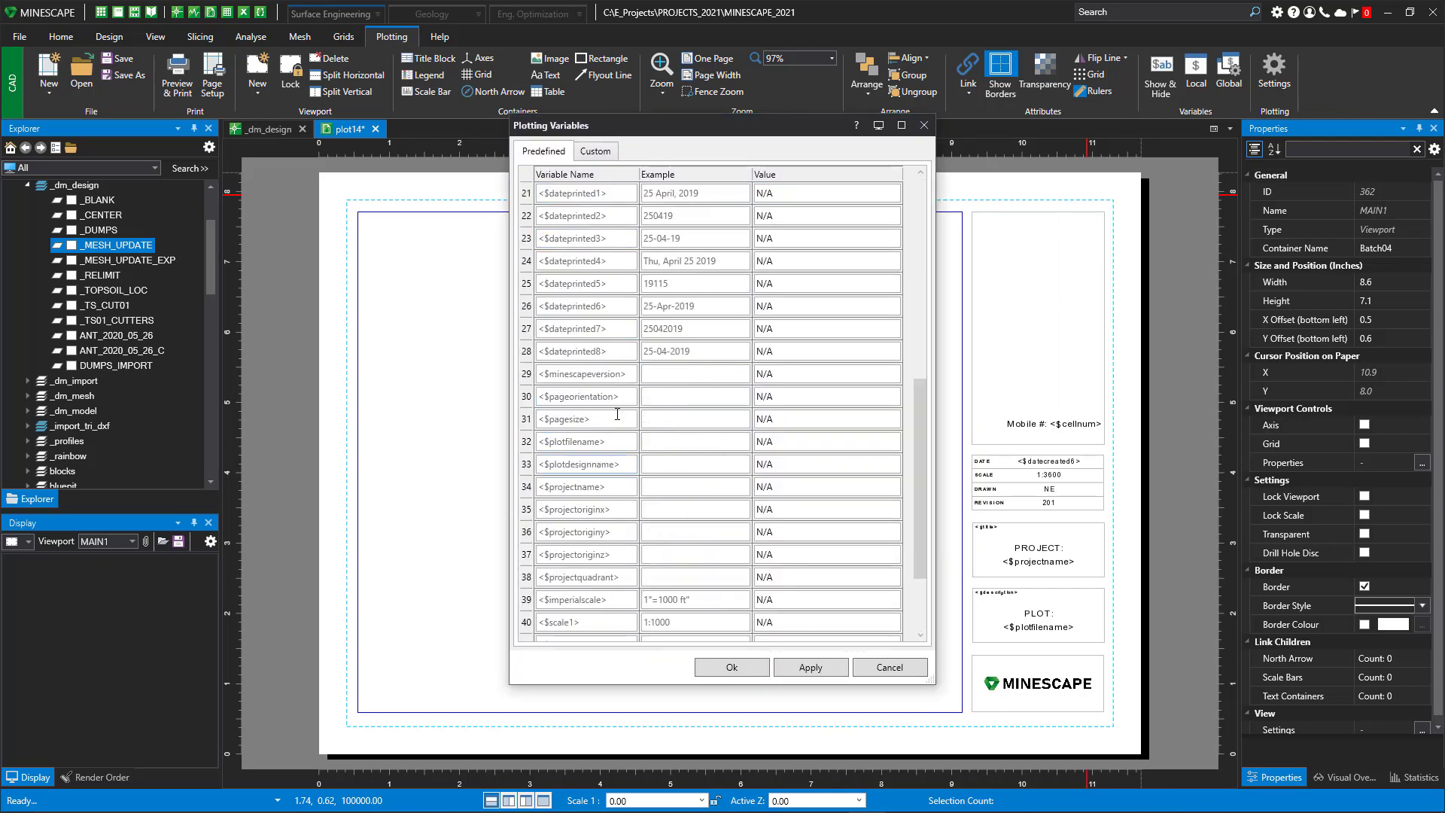
pyautogui.click(595, 152)
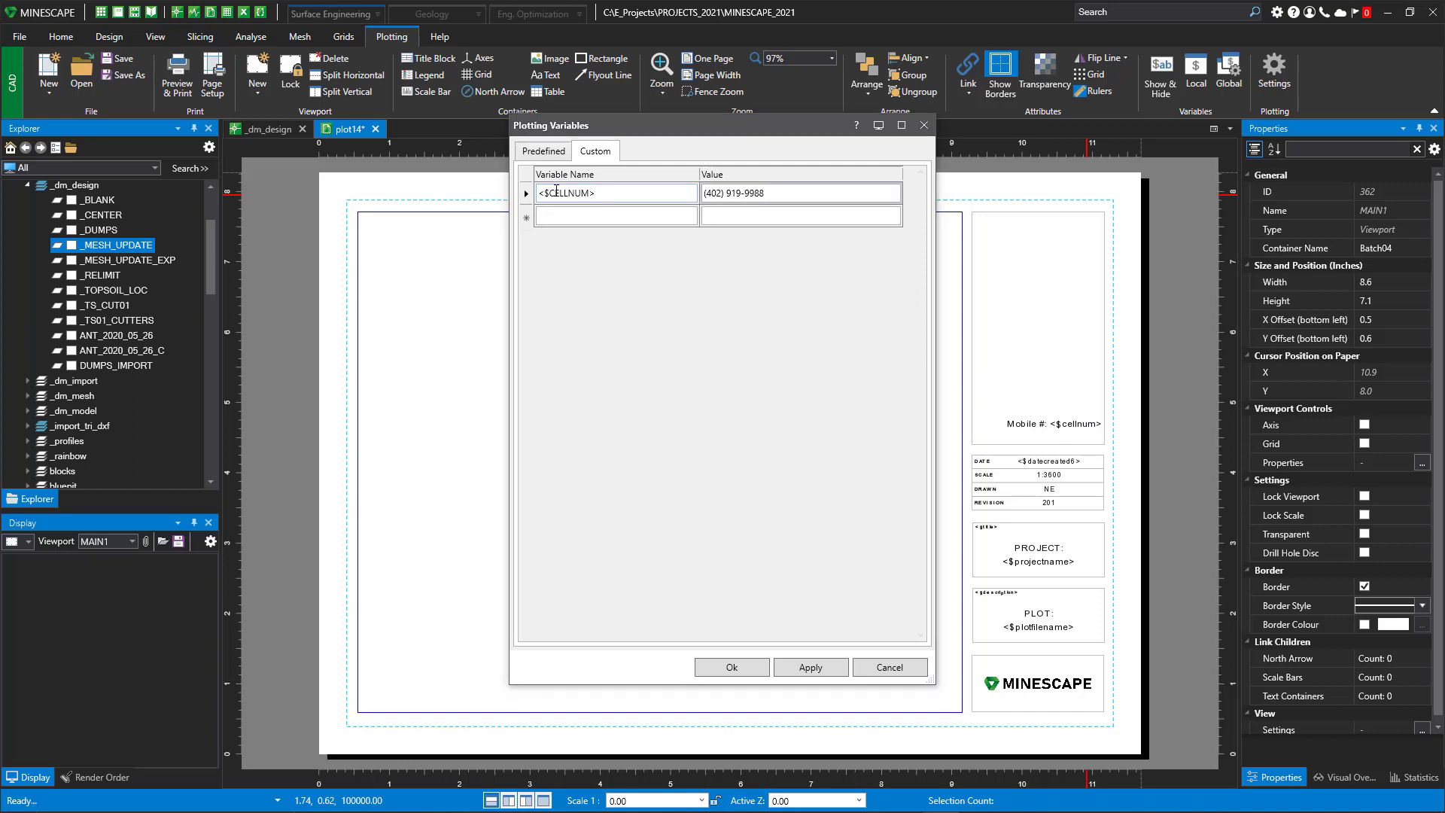
pyautogui.click(888, 668)
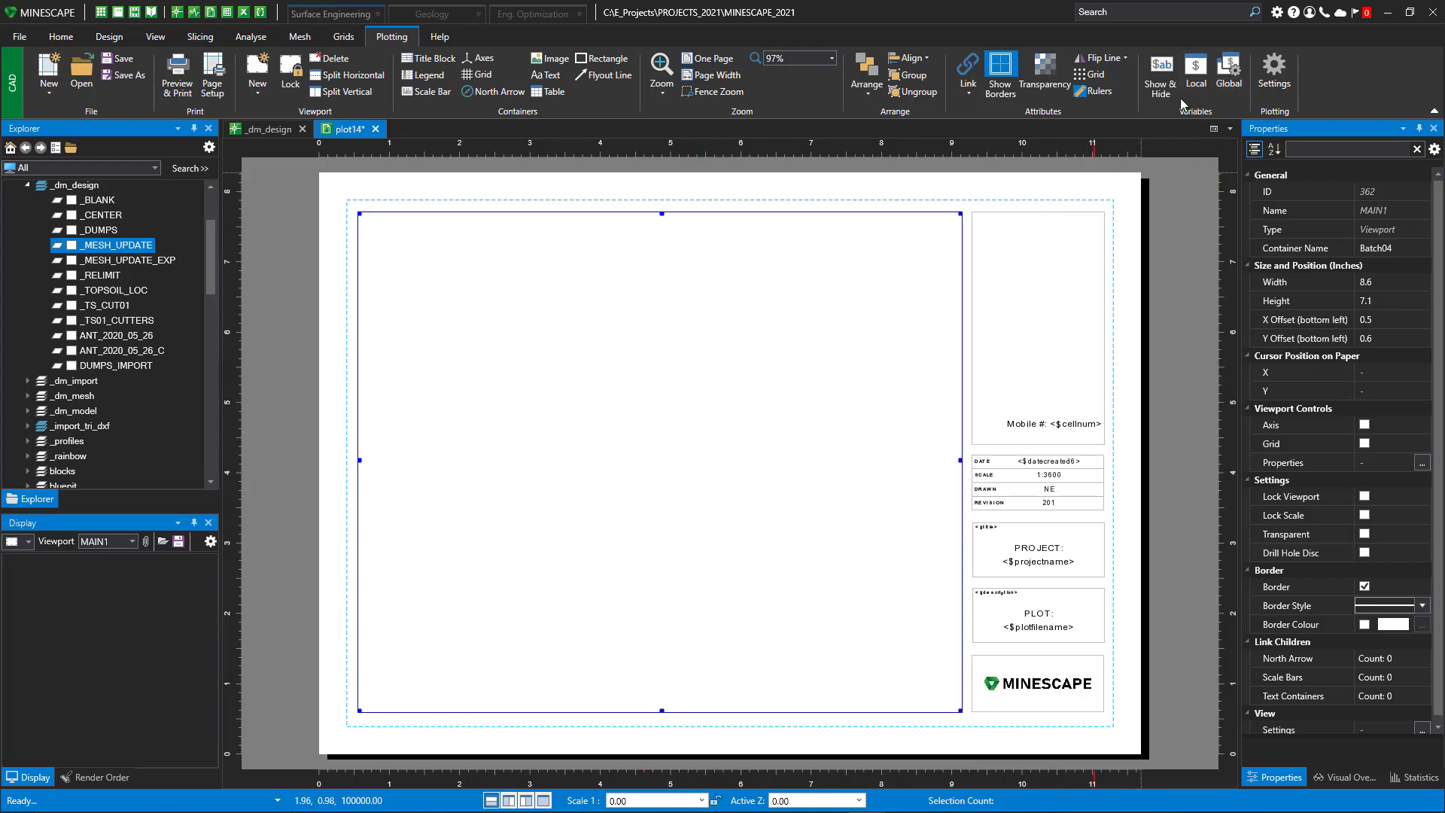
# Examine the predefined and custom global plotting variables, including the mine site entry, and cancel without changes.
pyautogui.click(1229, 72)
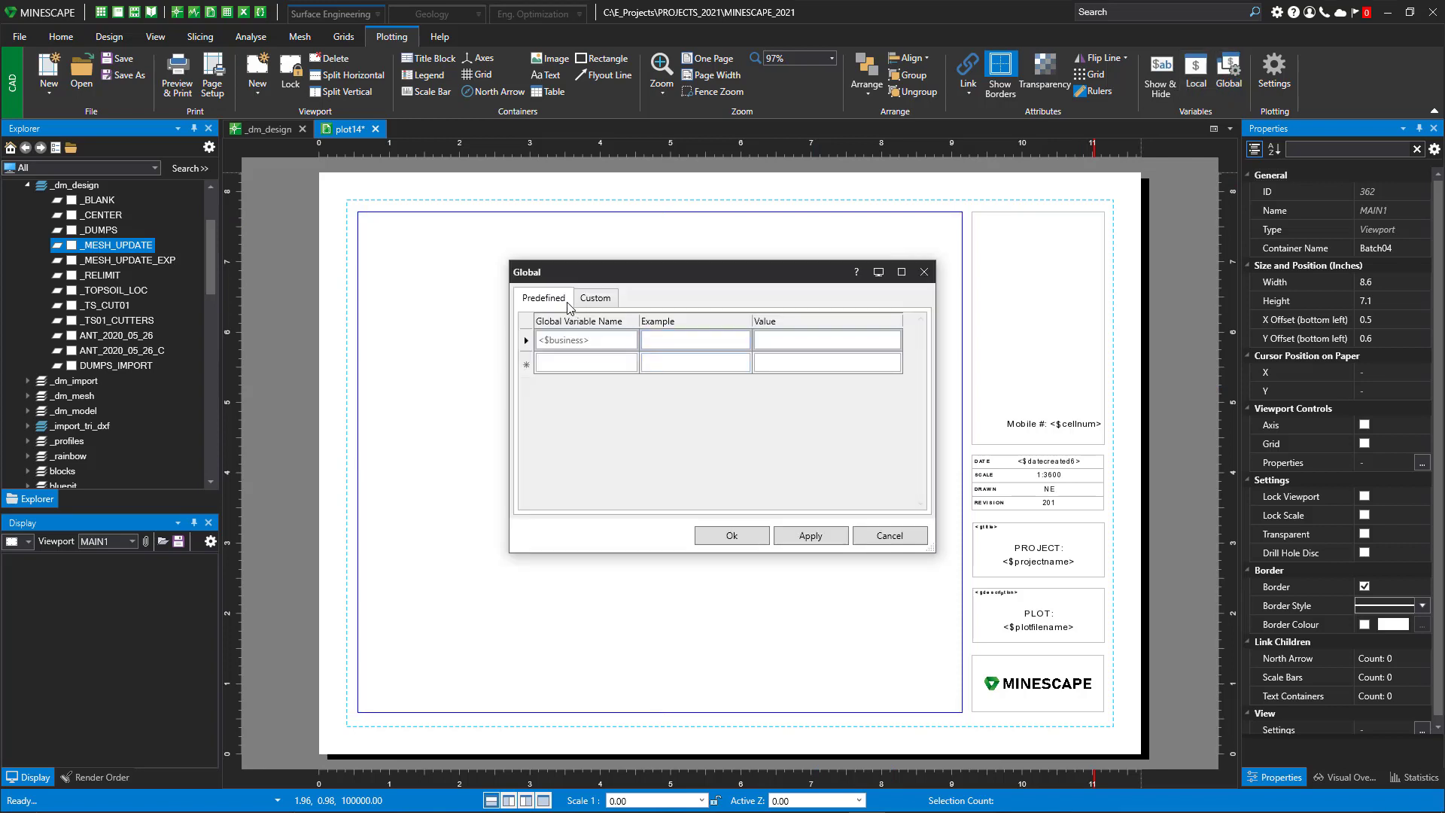
pyautogui.click(597, 300)
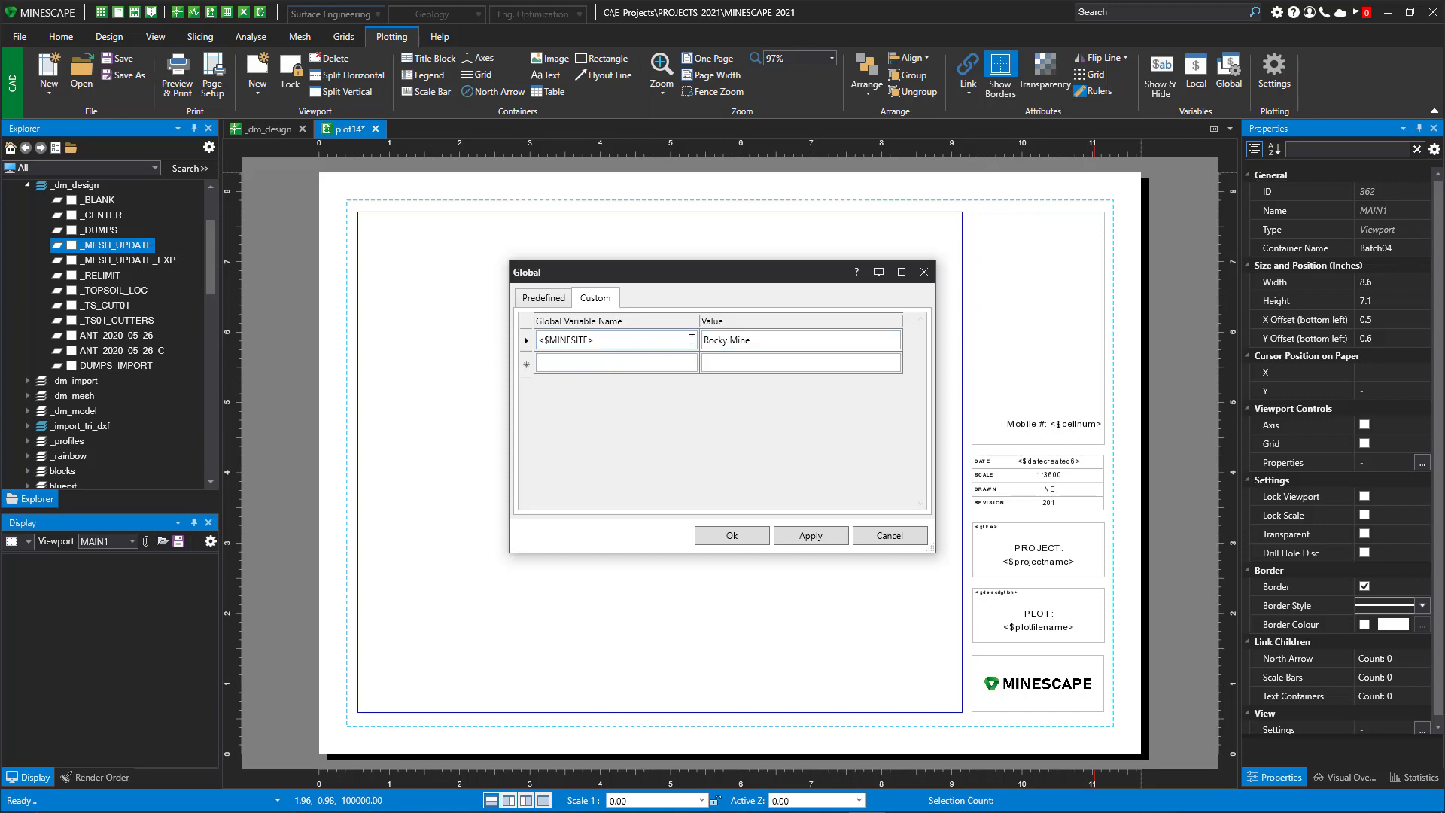
pyautogui.click(754, 340)
pyautogui.click(902, 539)
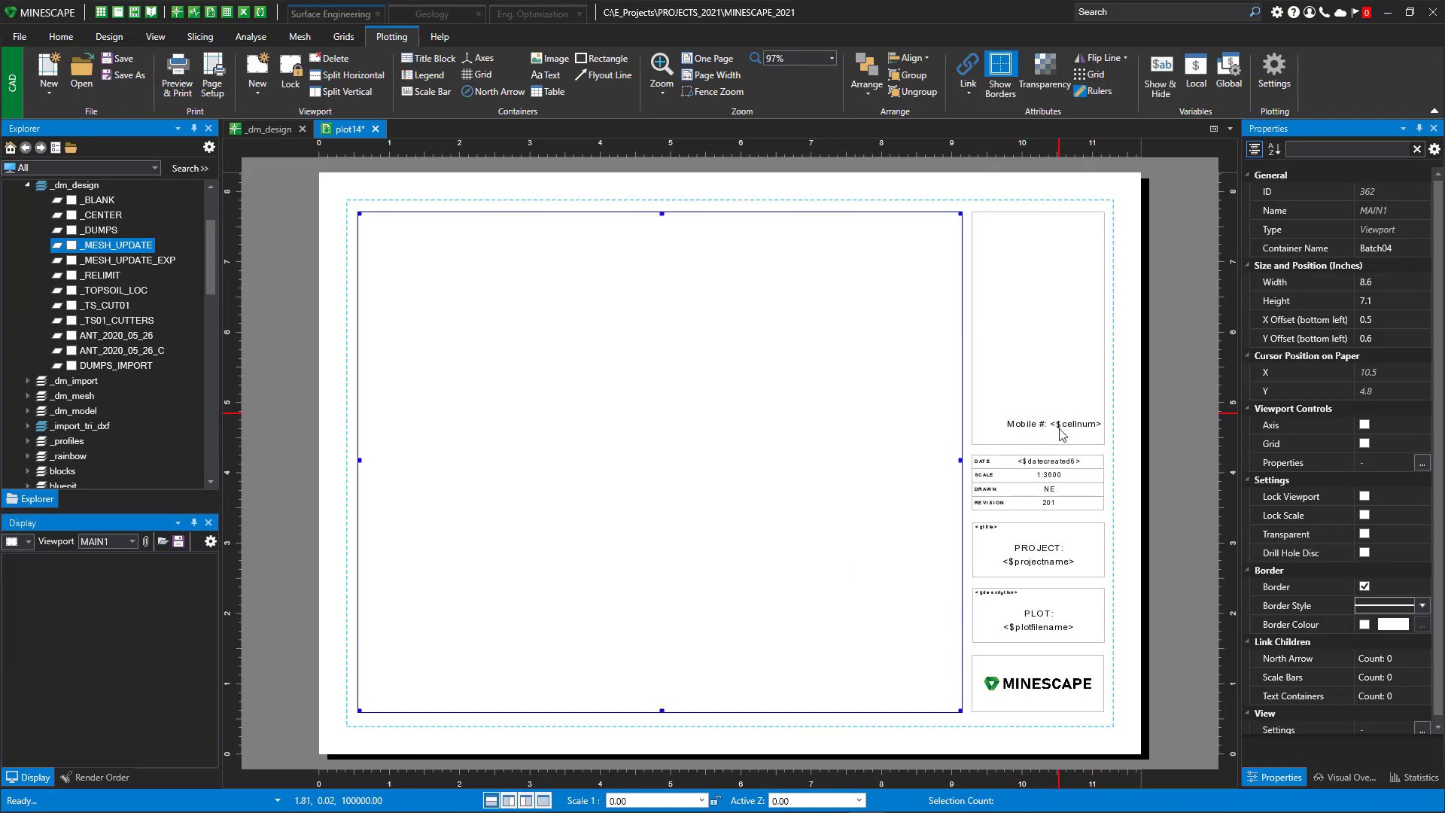
# Show the variable values in plot14's title block, and close the plot with its changes saved.
pyautogui.click(1174, 80)
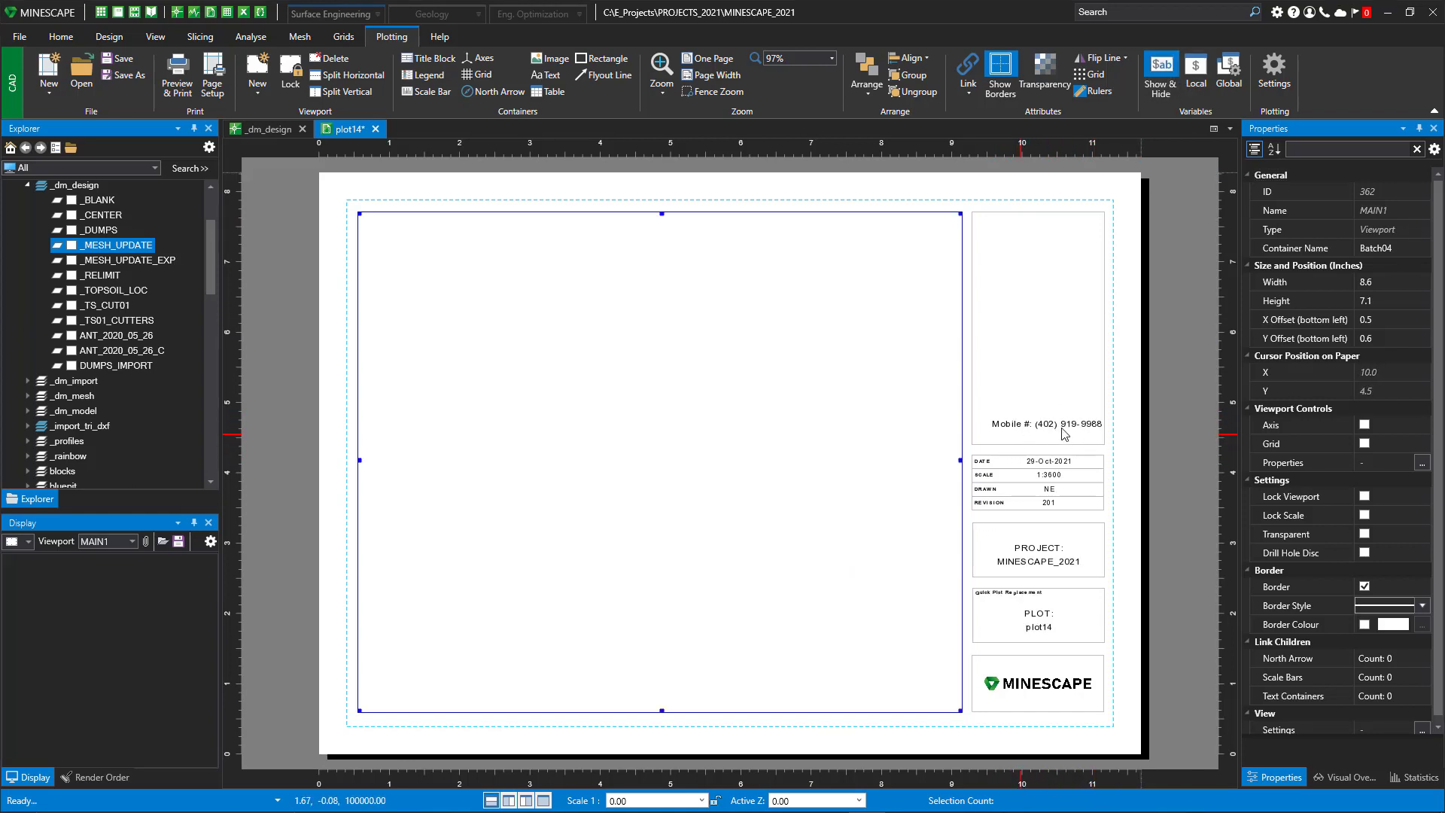
pyautogui.click(375, 128)
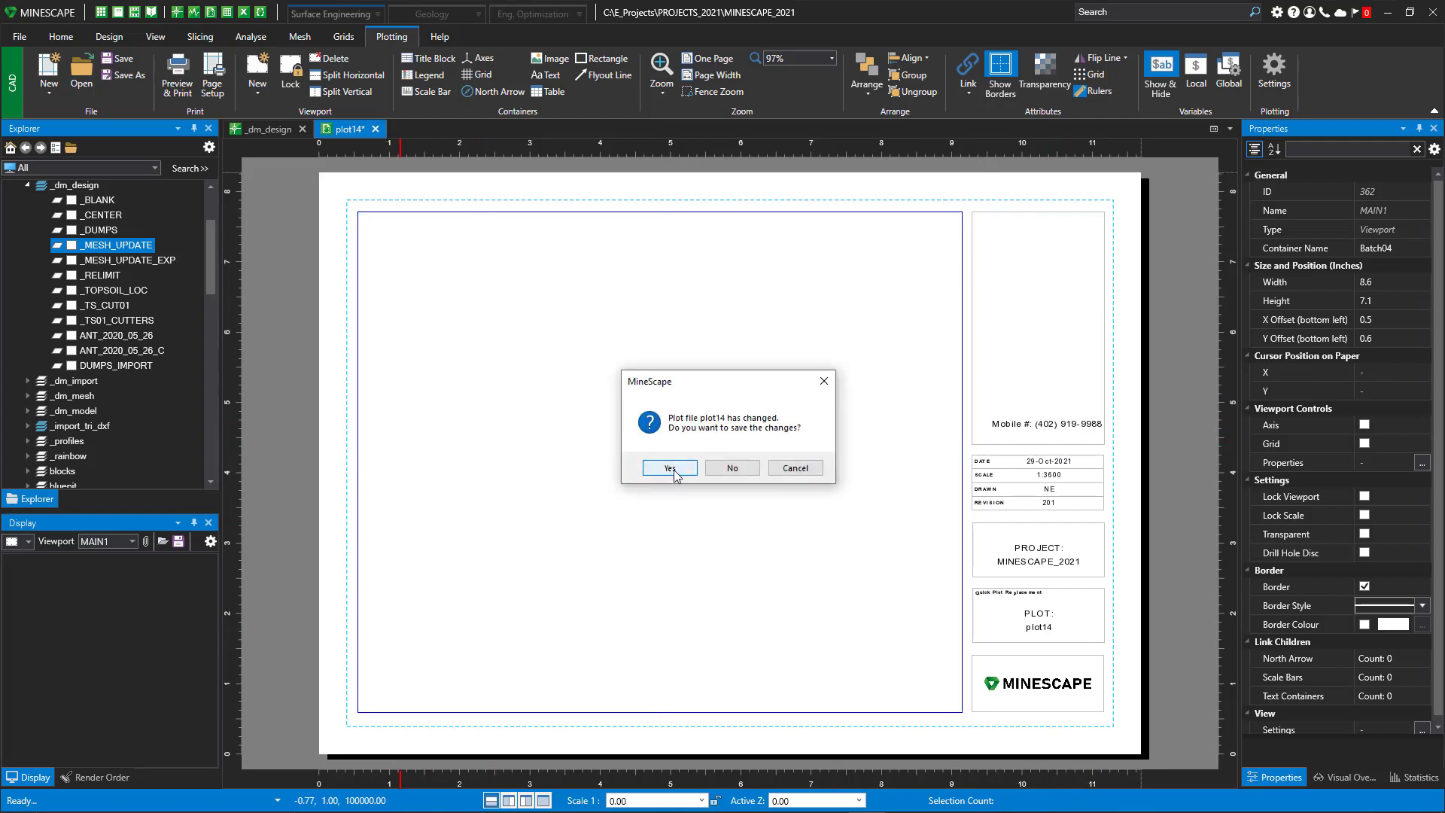
pyautogui.click(671, 475)
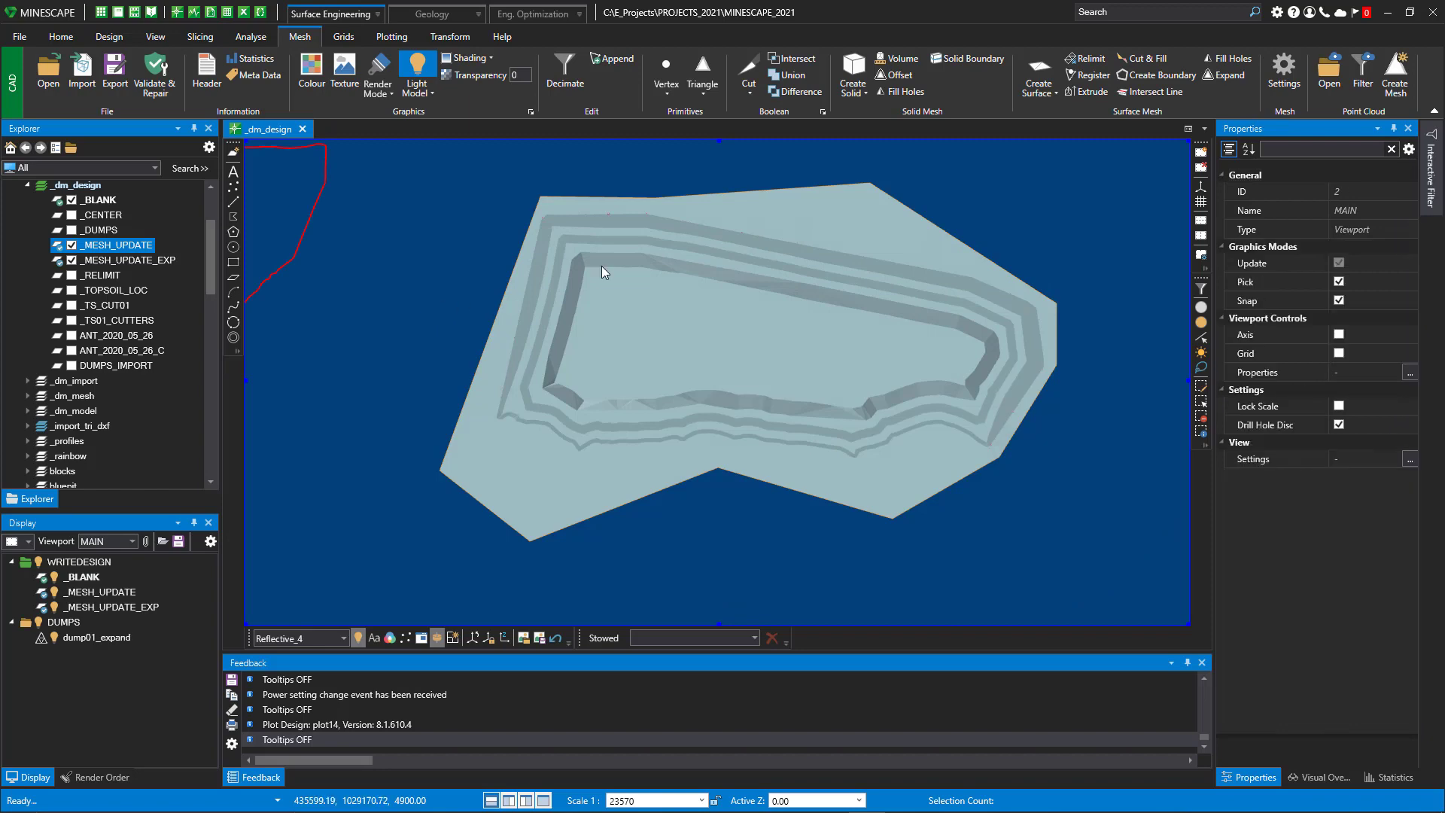
# Open the recent plot plot13 and toggle its title block variables to their values and back.
pyautogui.click(211, 13)
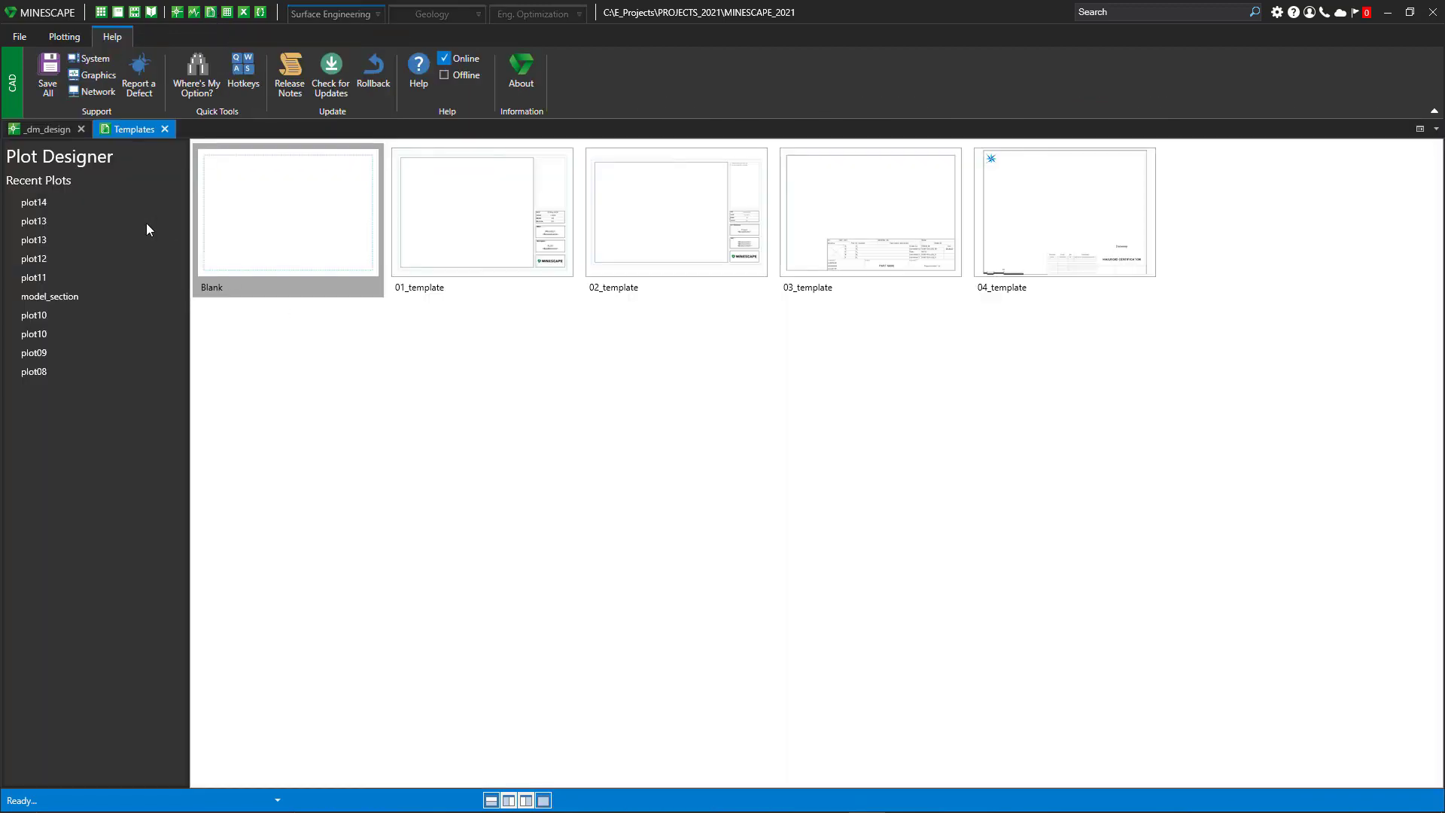
pyautogui.doubleClick(48, 219)
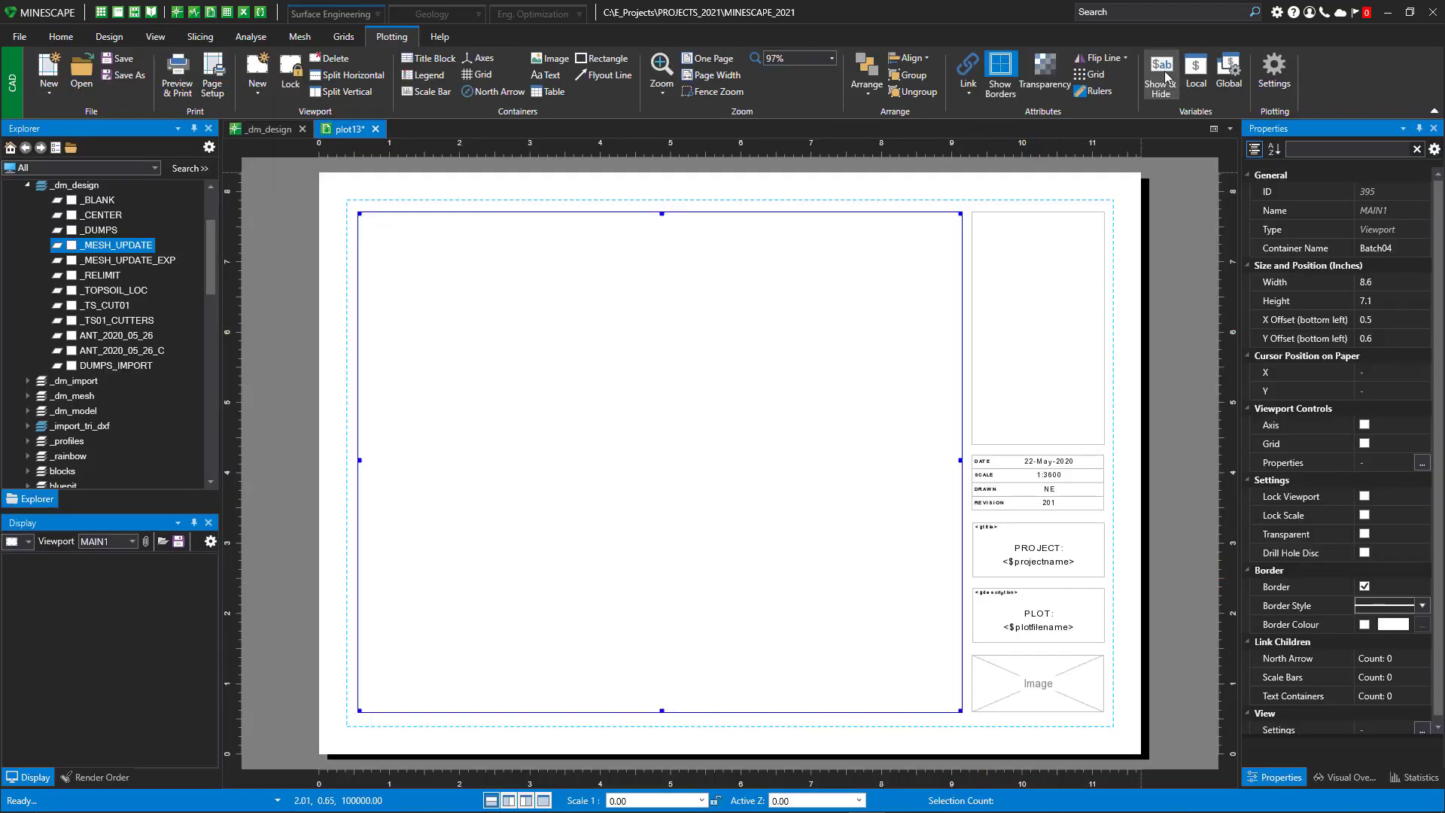
pyautogui.click(1162, 75)
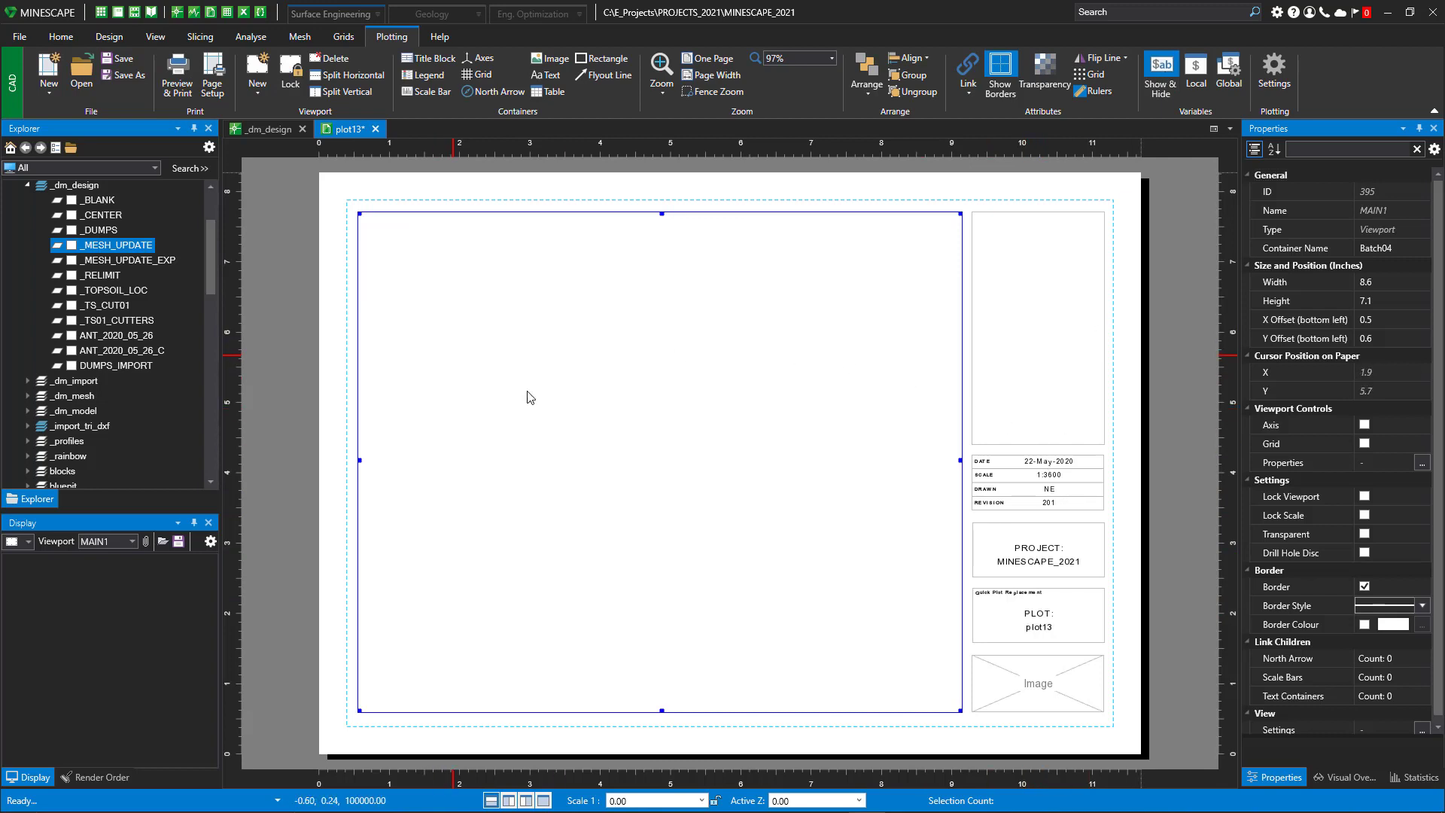
pyautogui.click(1160, 70)
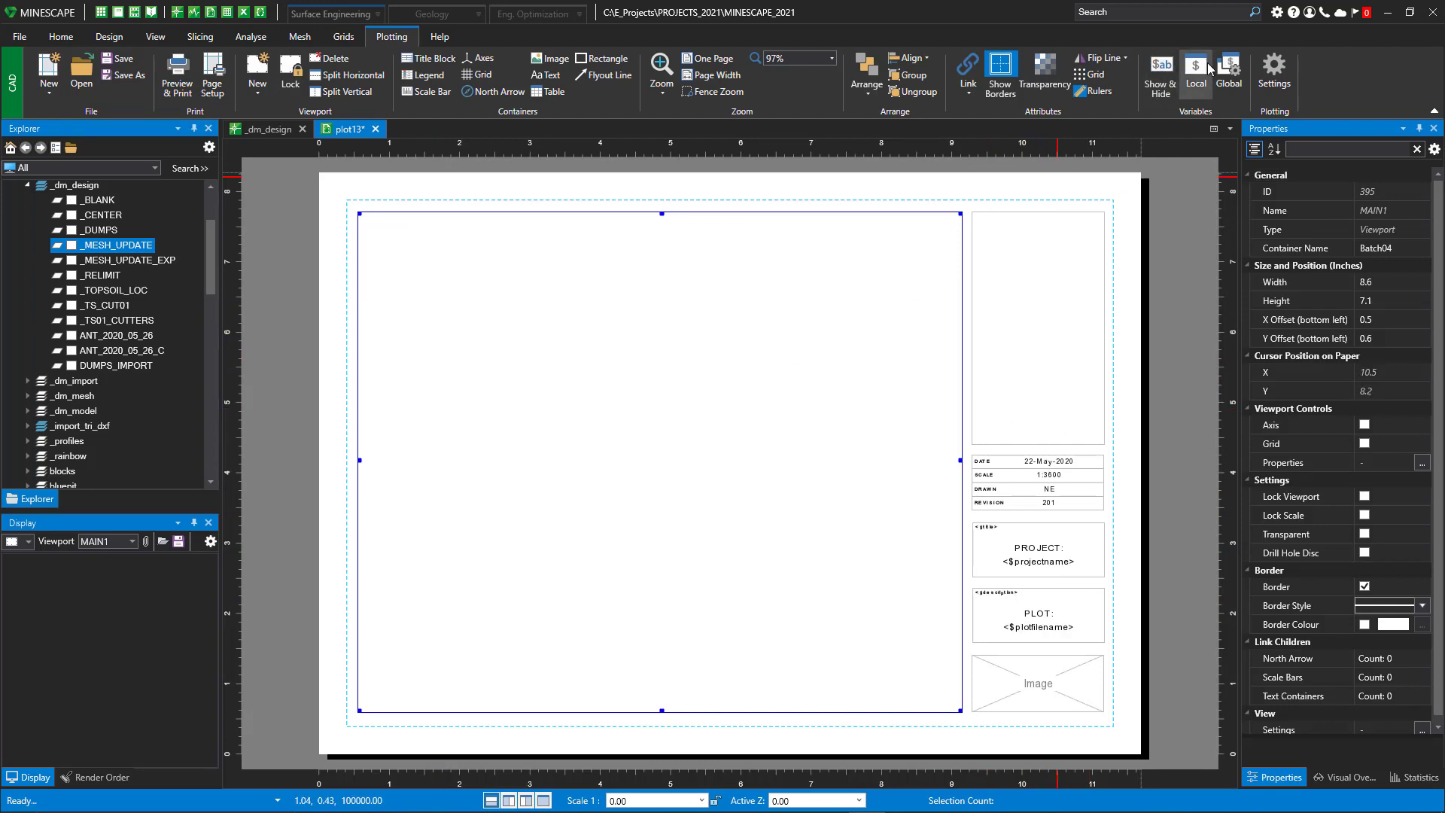
# Check the custom local plotting variables of plot13 and cancel without changes.
pyautogui.click(1196, 69)
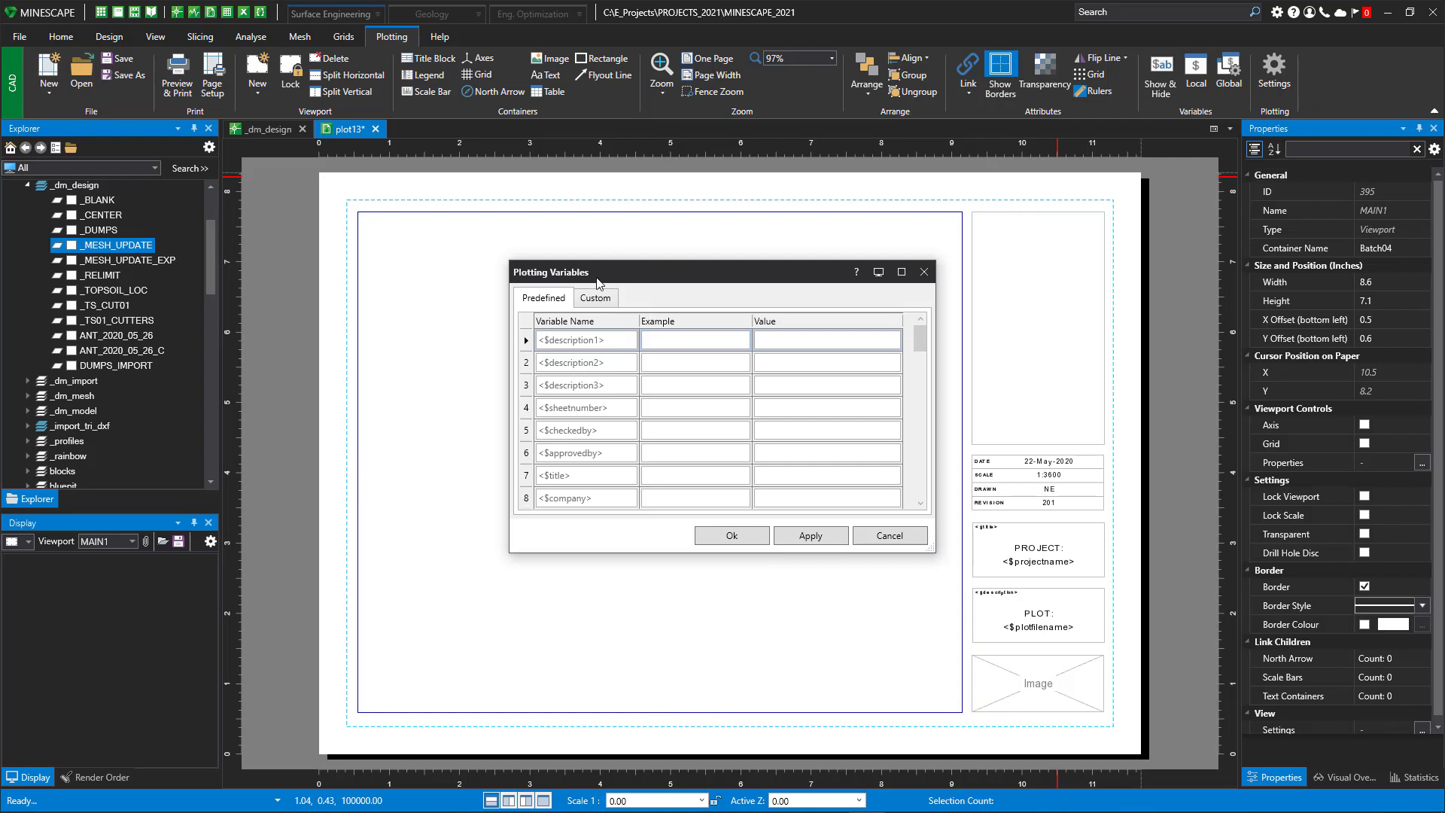
pyautogui.click(600, 299)
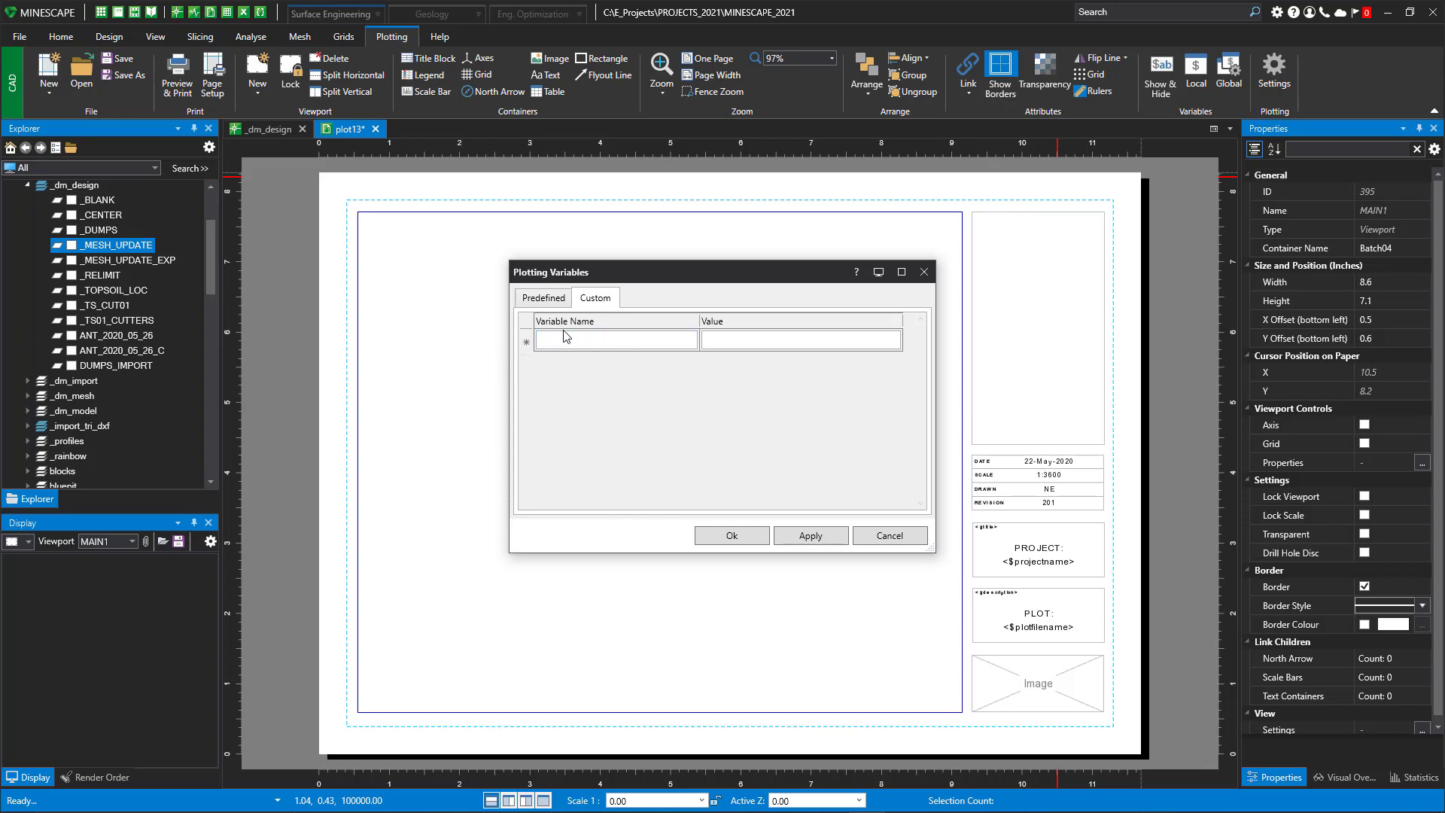
pyautogui.click(890, 536)
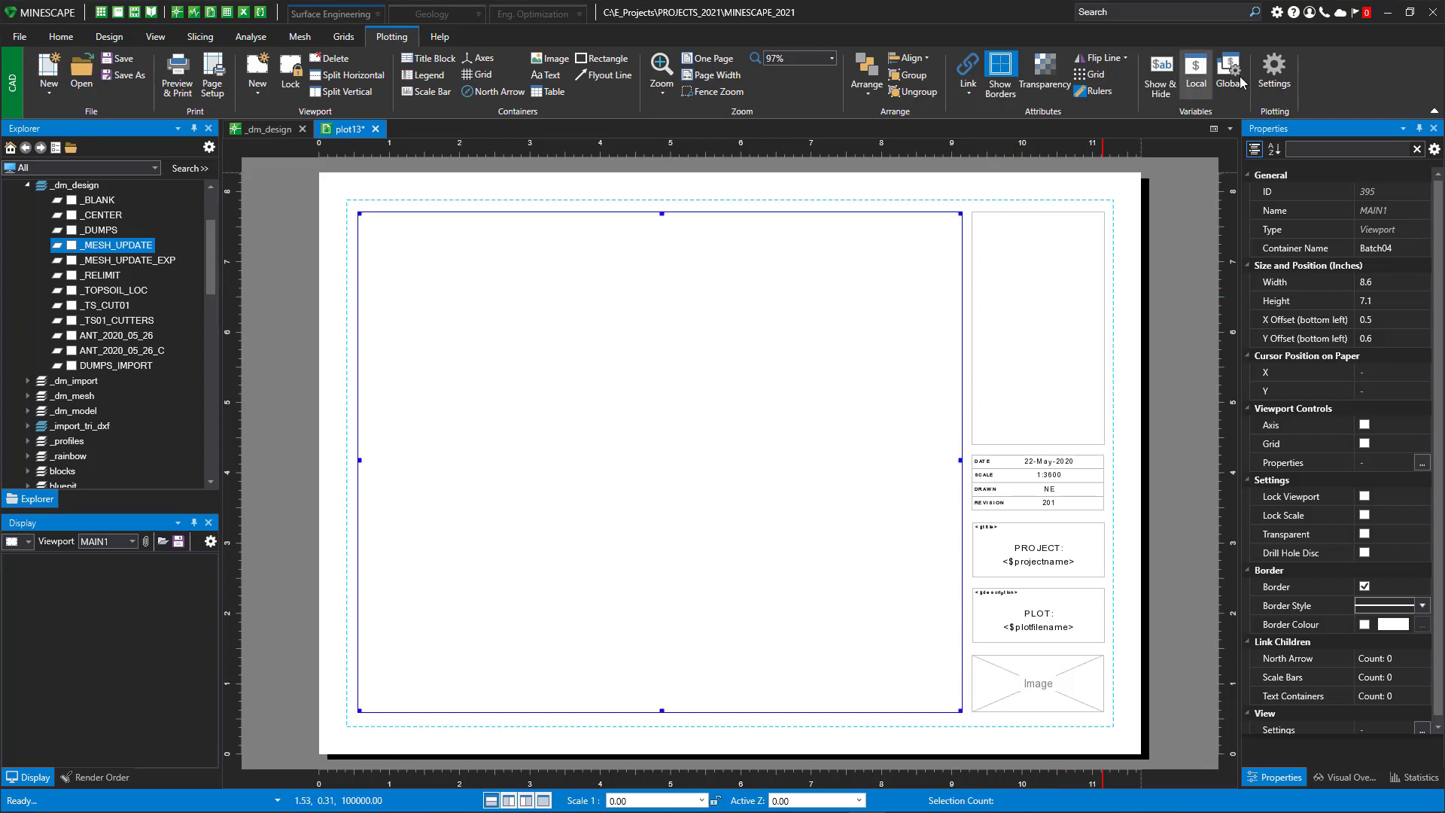
# Check that the custom global variable <$MINESITE> is available in plot13 and cancel without changes.
pyautogui.click(1230, 75)
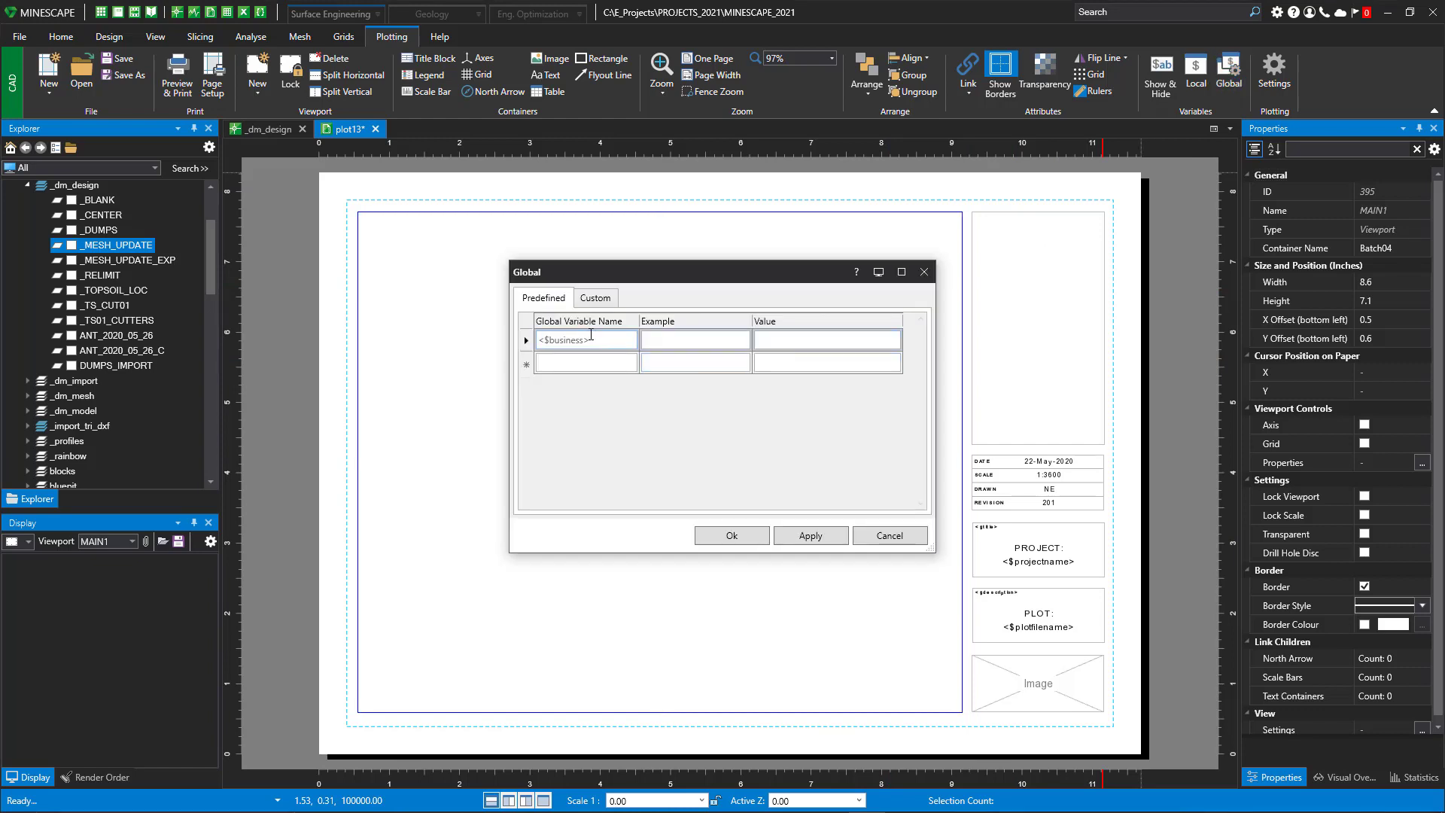
pyautogui.click(598, 297)
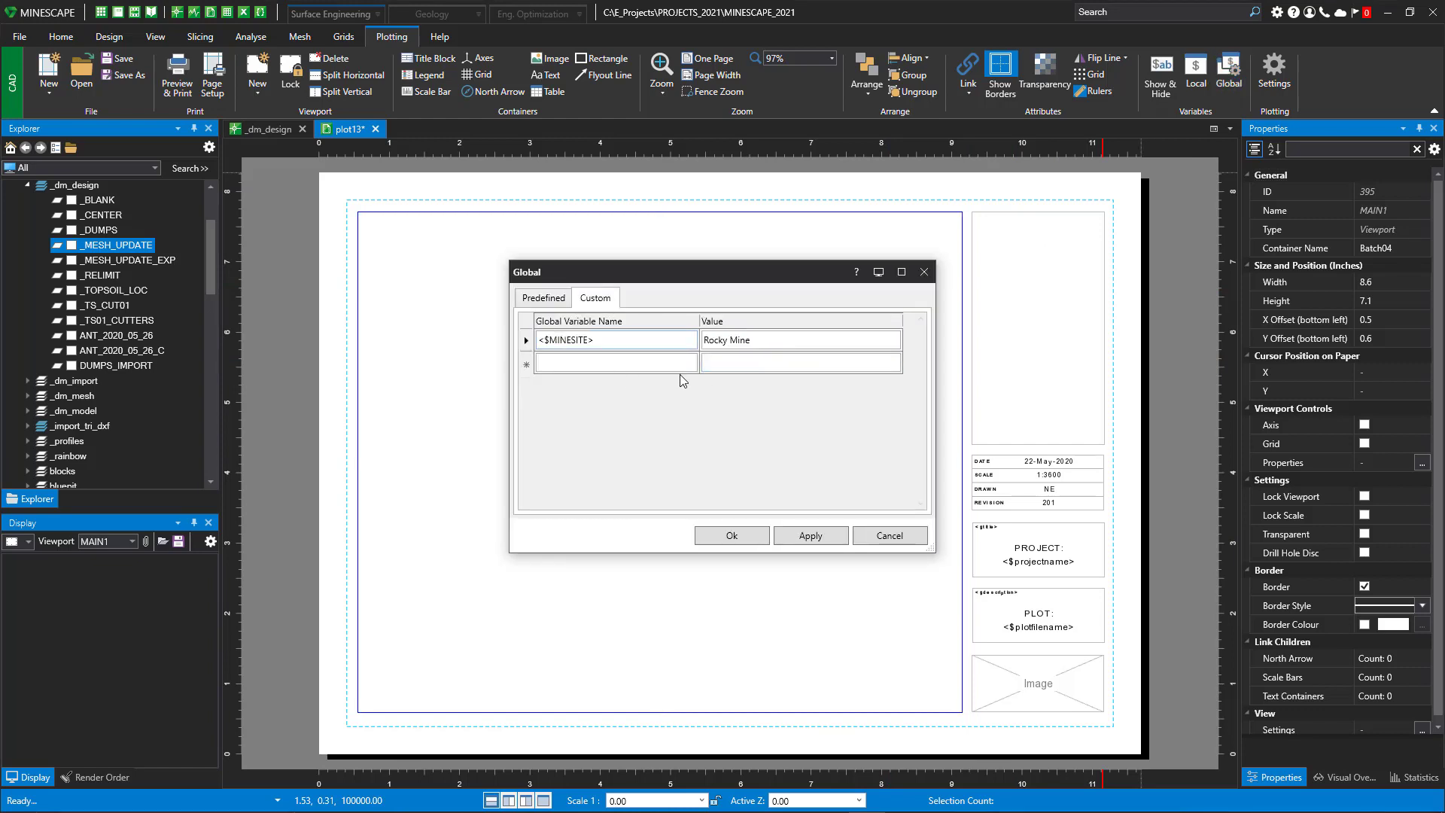
pyautogui.click(655, 353)
pyautogui.click(889, 536)
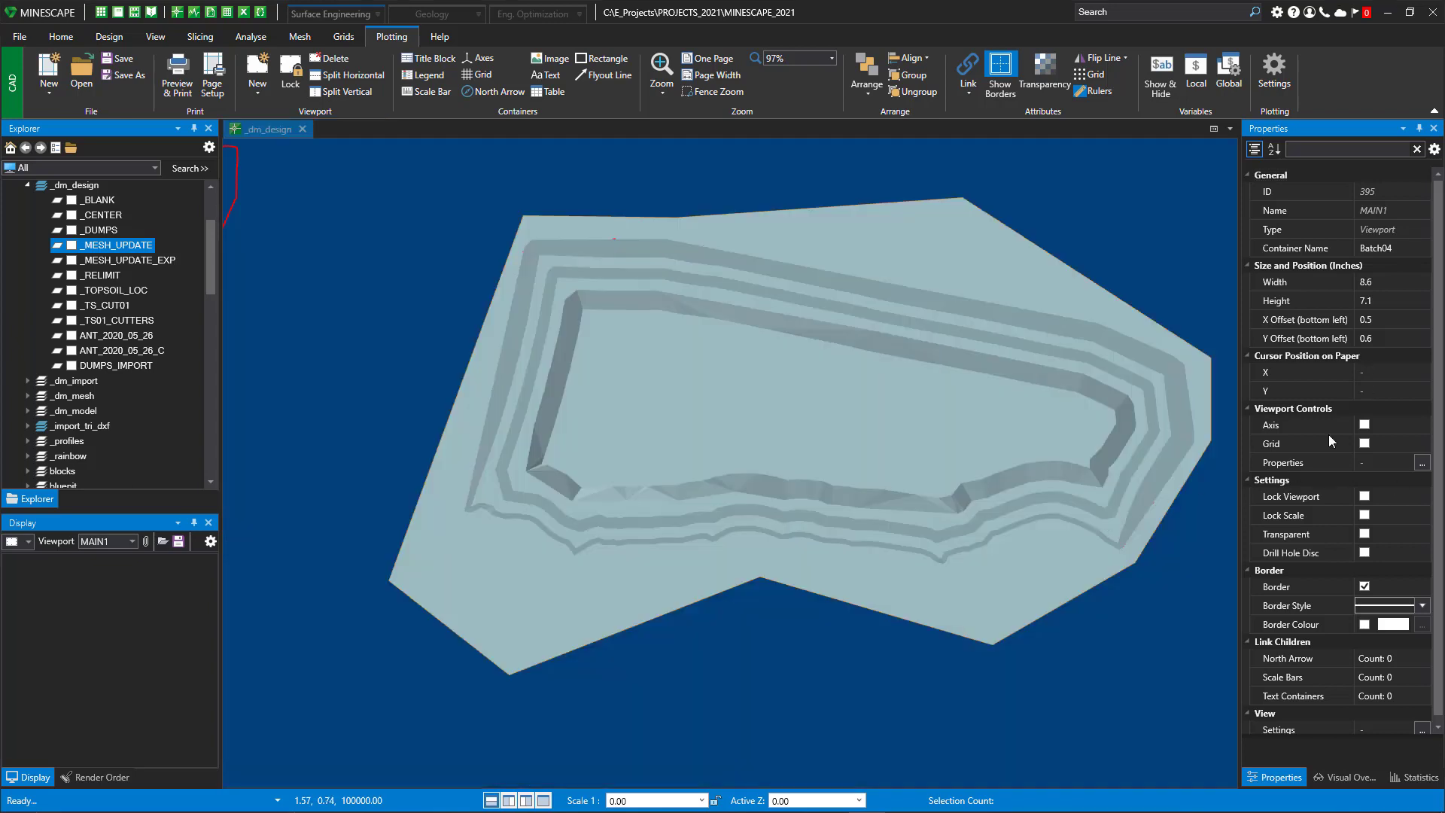